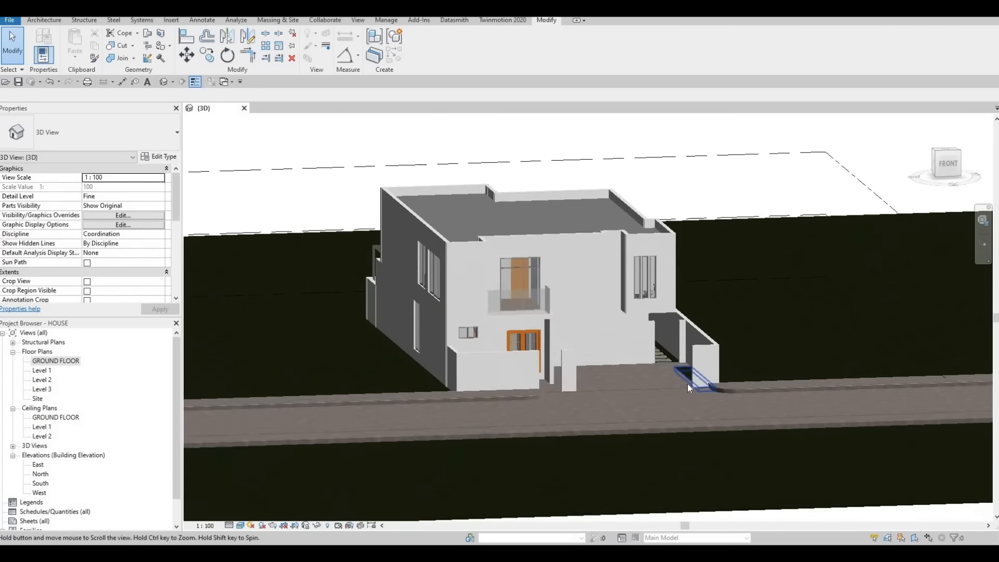
# - Open the Ground Floor plan and start editing the boundary of the sidewalk floor west of the driveway entrance
pyautogui.scroll(3, 596, 380)
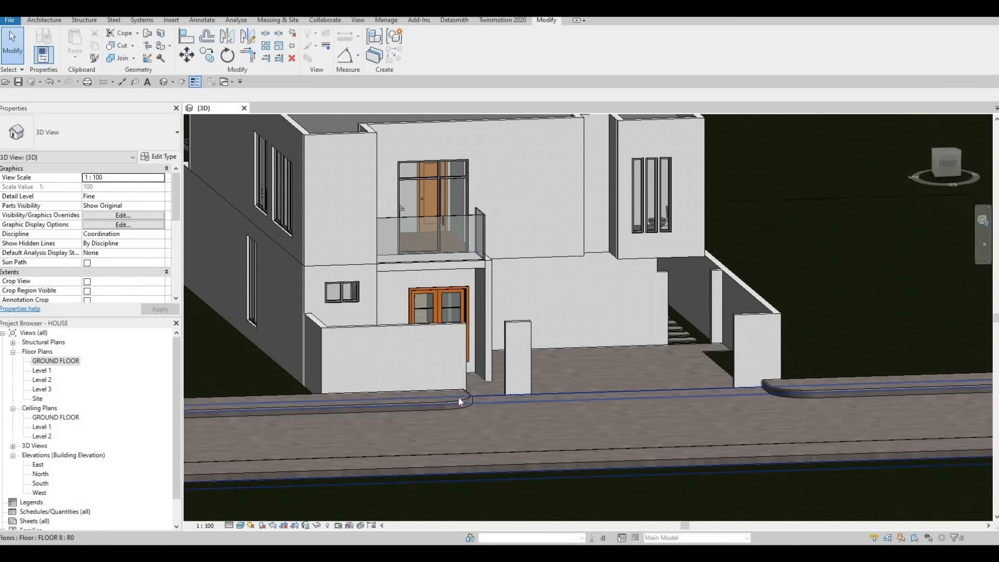
pyautogui.keyDown('shift'); pyautogui.moveTo(454, 439); pyautogui.dragTo(441, 392, button='middle'); pyautogui.keyUp('shift')
pyautogui.scroll(2, 441, 392)
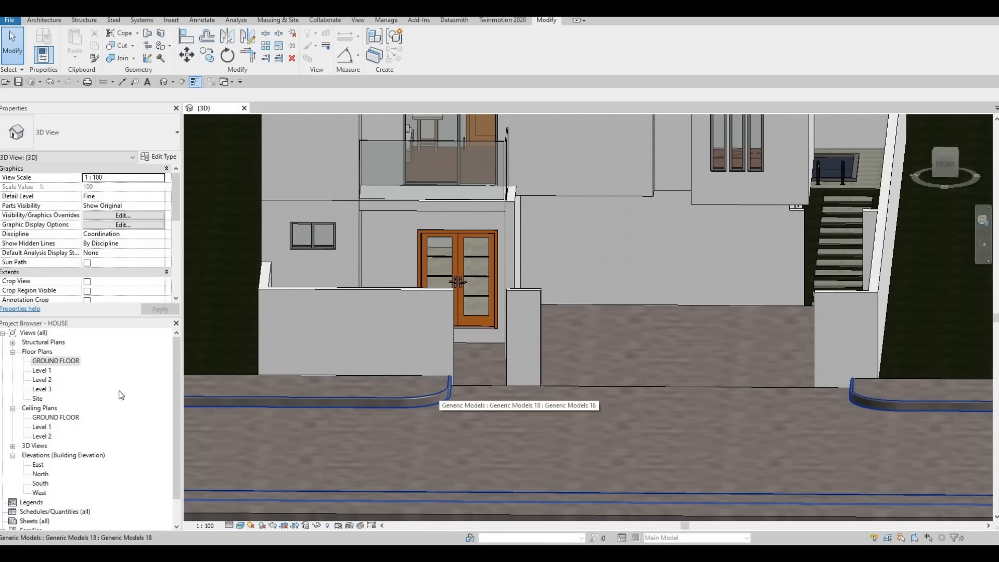
pyautogui.doubleClick(57, 362)
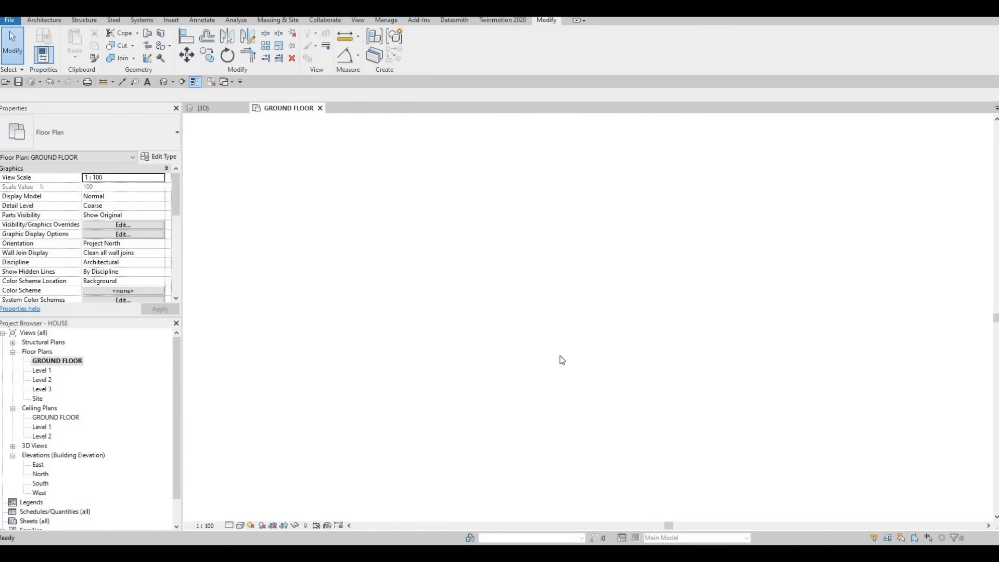
pyautogui.scroll(5, 579, 359)
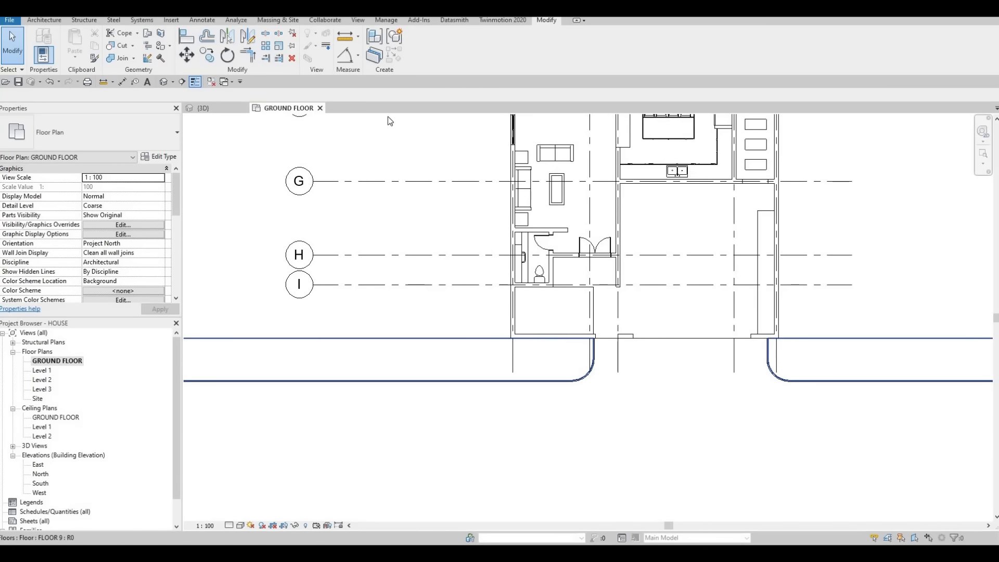
pyautogui.click(572, 359)
pyautogui.click(423, 50)
pyautogui.scroll(4, 573, 338)
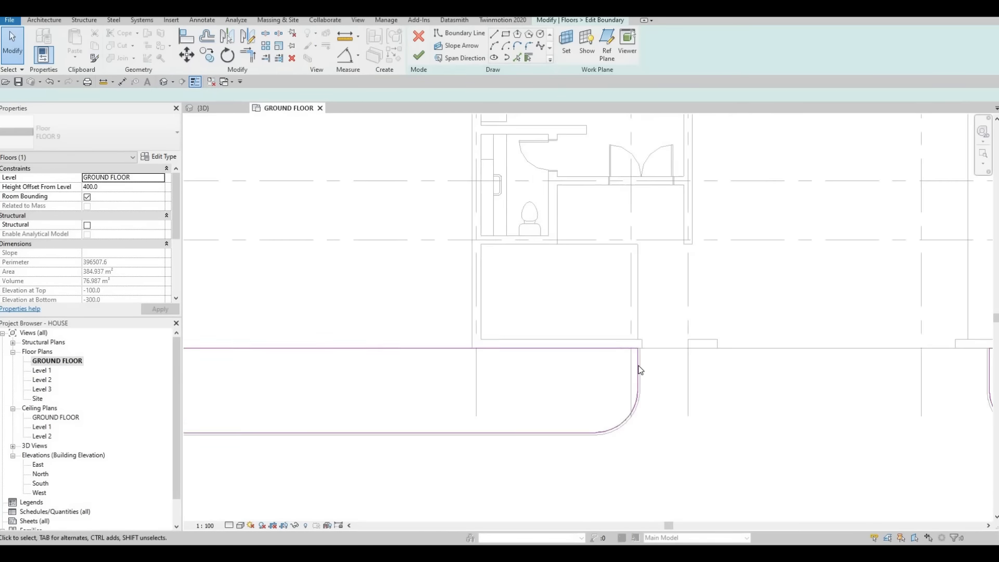
# - Shift the straight edge and rounded corner of the sidewalk boundary west, away from the entrance, and finish the boundary edit
pyautogui.moveTo(526, 305); pyautogui.dragTo(679, 491)
pyautogui.press('Left')
pyautogui.press('Left')
pyautogui.press('Left')
pyautogui.press('Left')
pyautogui.press('Left')
pyautogui.press('Left')
pyautogui.press('Left')
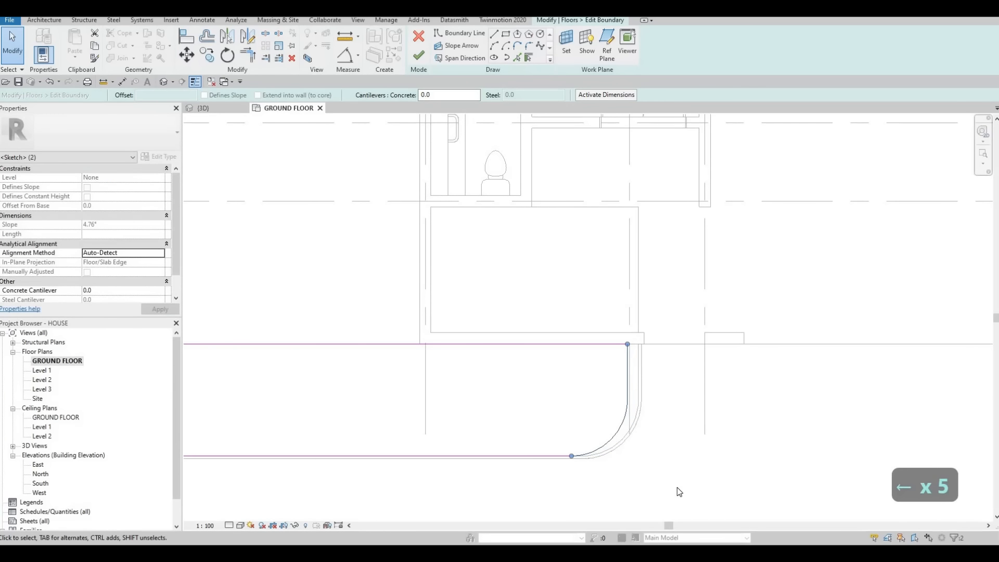
pyautogui.press('Left')
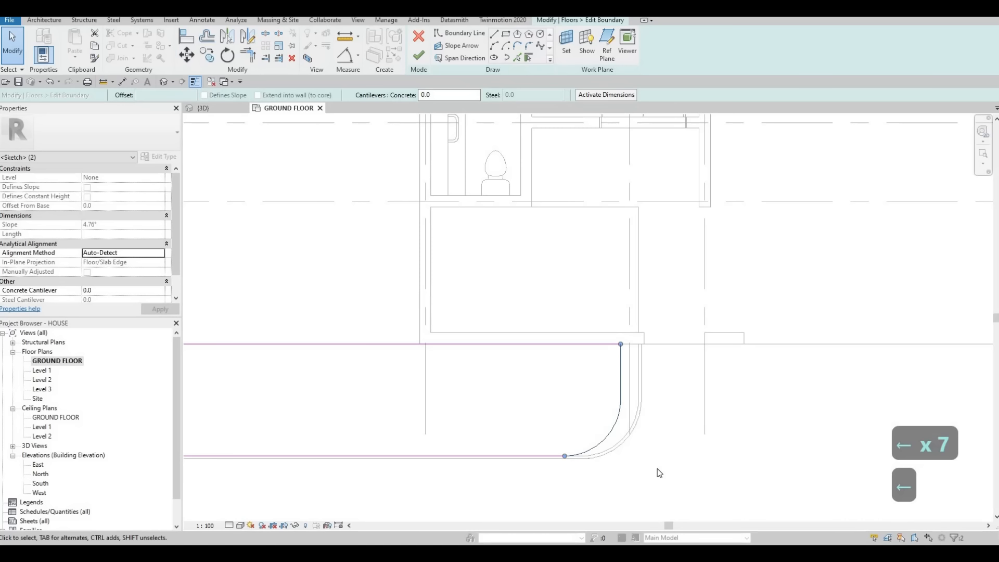
pyautogui.press('Right')
pyautogui.press('Right')
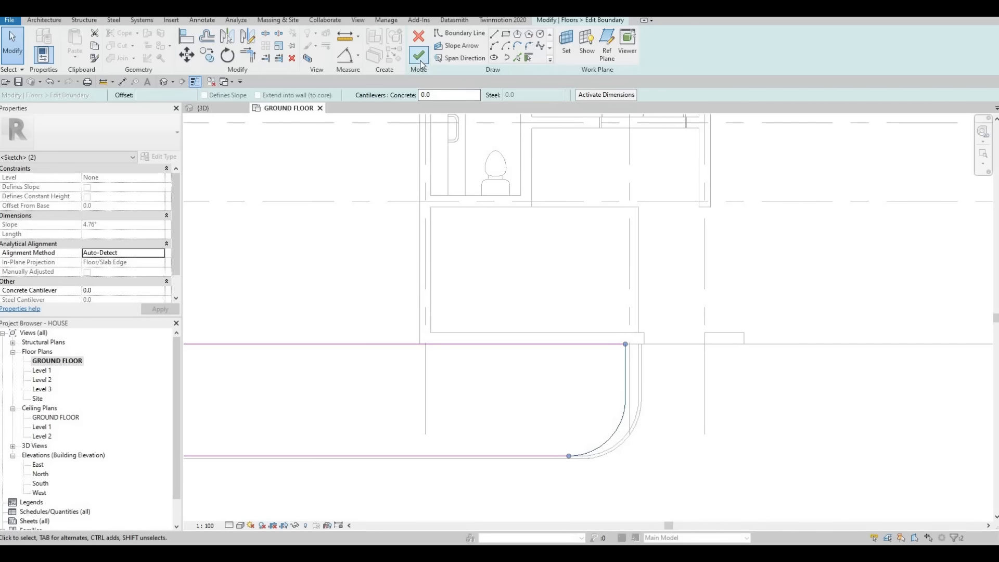
pyautogui.click(420, 56)
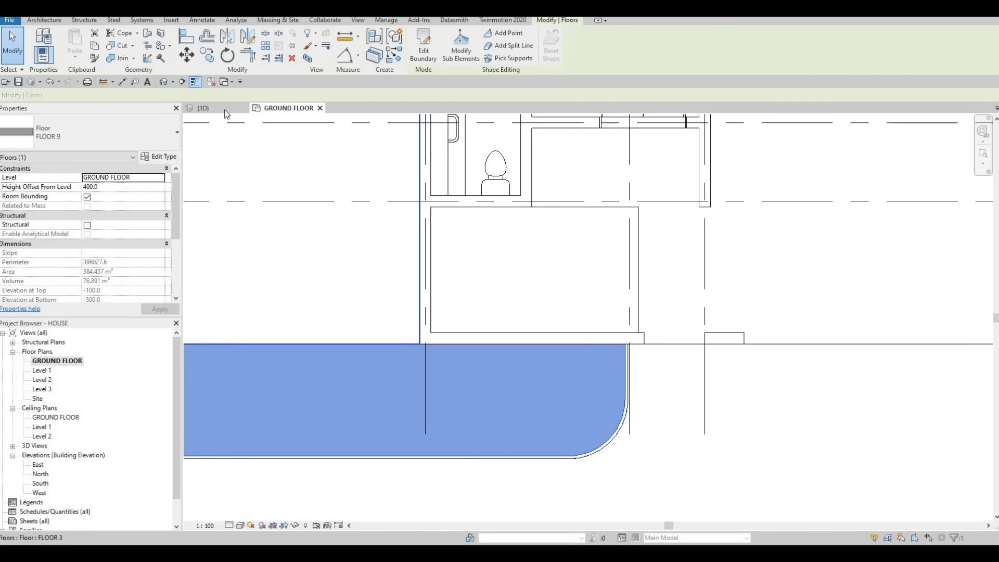
pyautogui.press('Escape')
pyautogui.press('Escape')
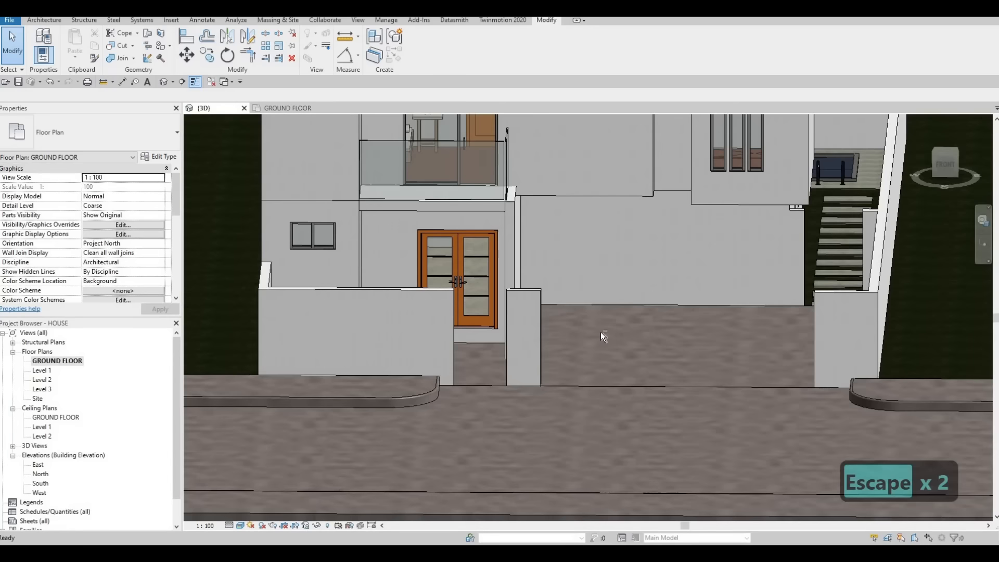
# - Open the South elevation and hide the front exterior wall that covers the side passage in this view
pyautogui.keyDown('shift'); pyautogui.moveTo(596, 339); pyautogui.dragTo(432, 327, button='middle'); pyautogui.keyUp('shift')
pyautogui.scroll(-1, 496, 377)
pyautogui.keyDown('shift'); pyautogui.moveTo(486, 402); pyautogui.dragTo(499, 371, button='middle'); pyautogui.keyUp('shift')
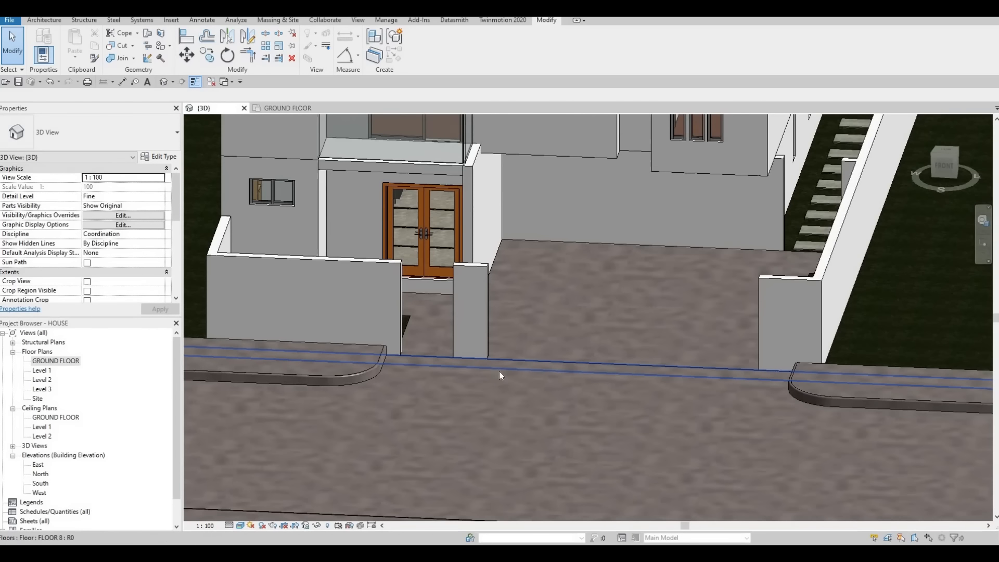
pyautogui.doubleClick(41, 484)
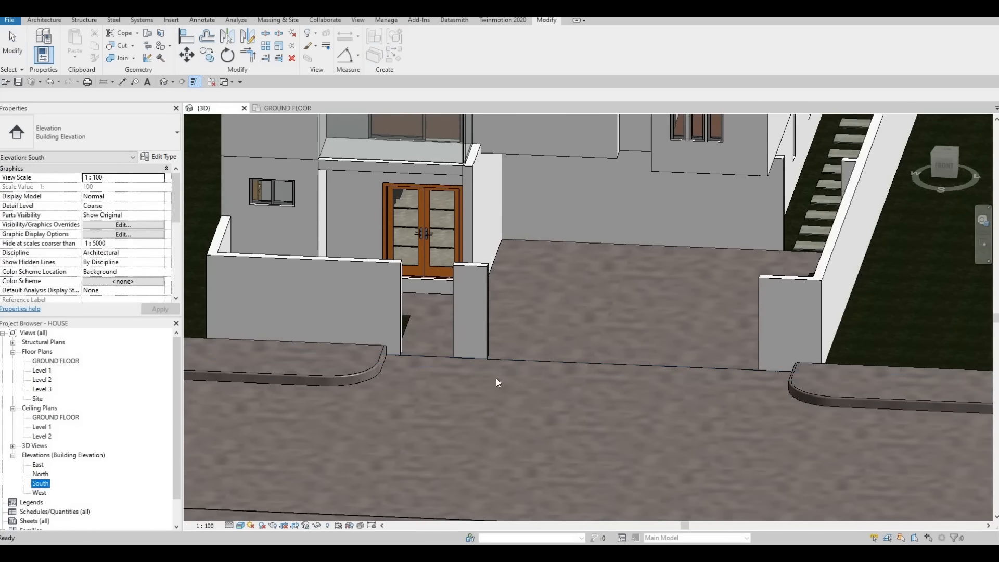
pyautogui.scroll(8, 557, 380)
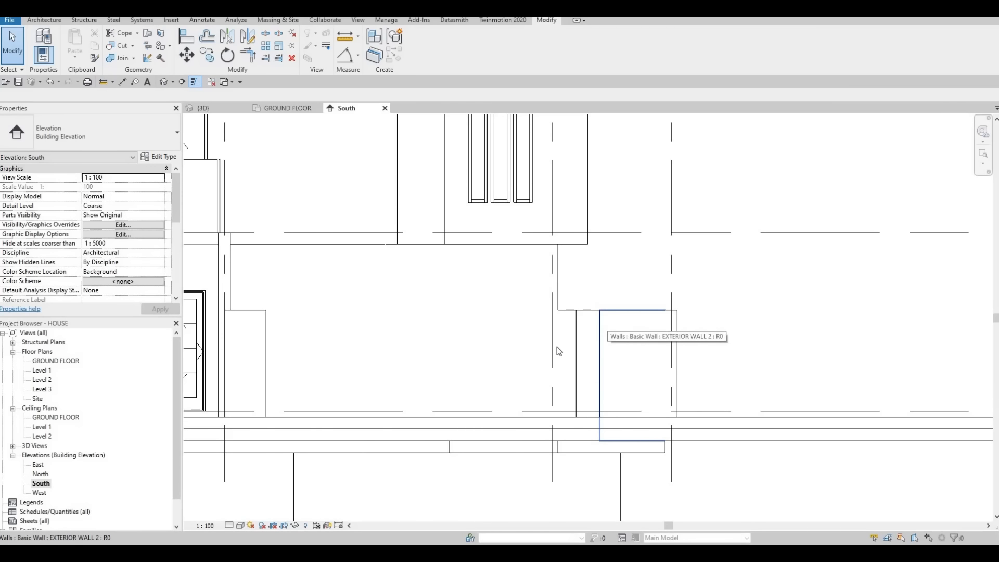
pyautogui.click(614, 352)
pyautogui.rightClick(614, 351)
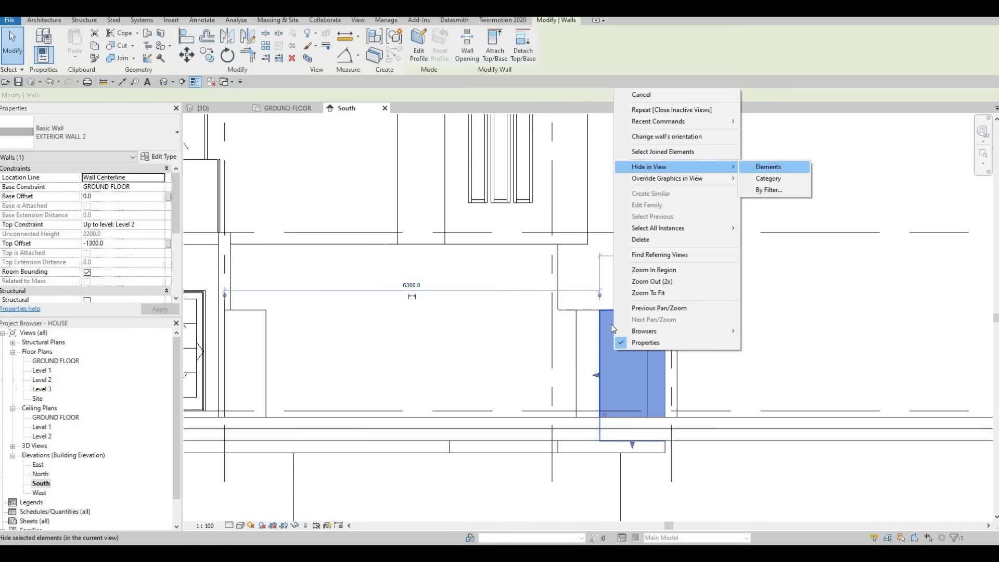
pyautogui.click(769, 167)
pyautogui.press('Escape')
pyautogui.press('Escape')
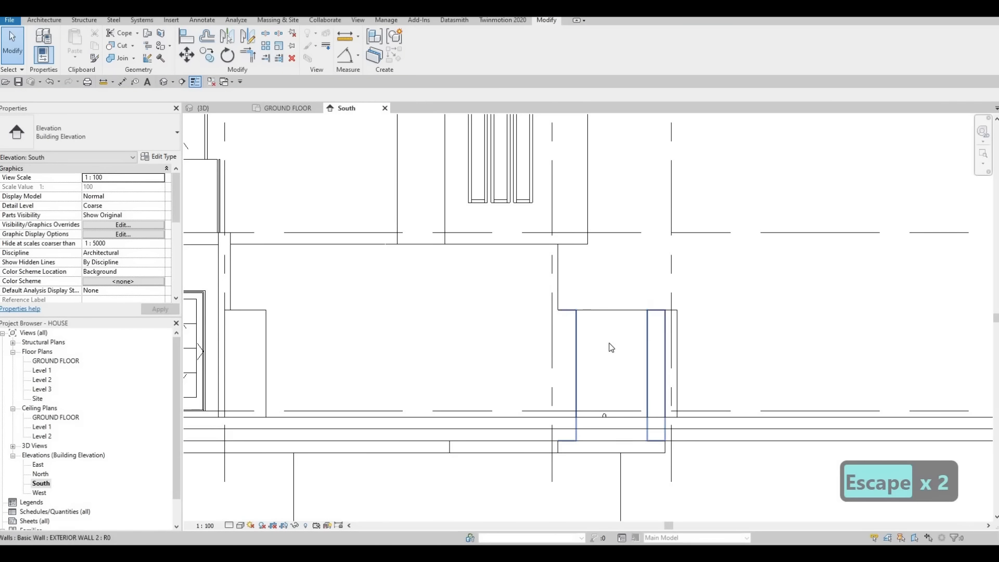
# - Create an in-place model in the Generic Models category, keeping the default name
pyautogui.click(43, 21)
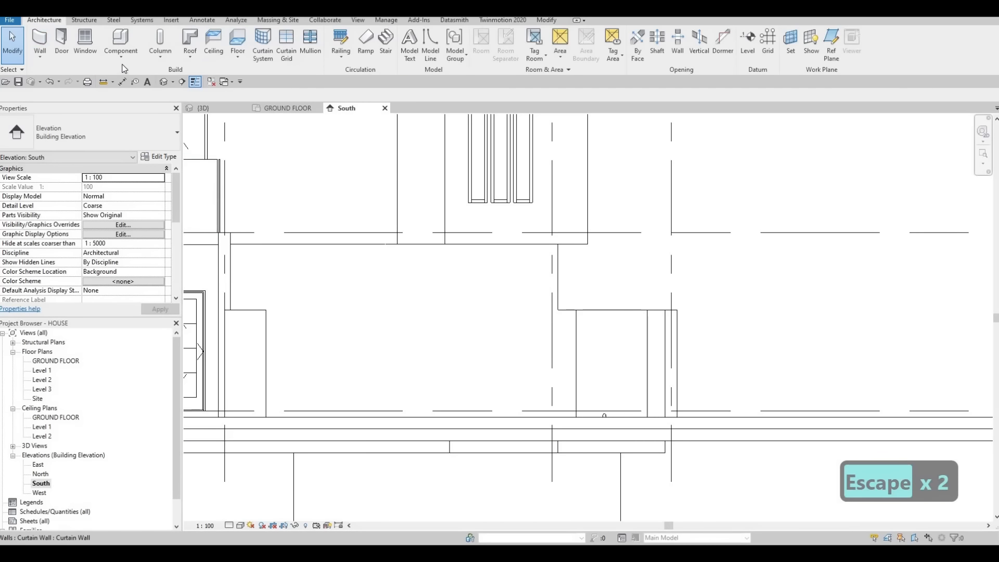
pyautogui.click(121, 61)
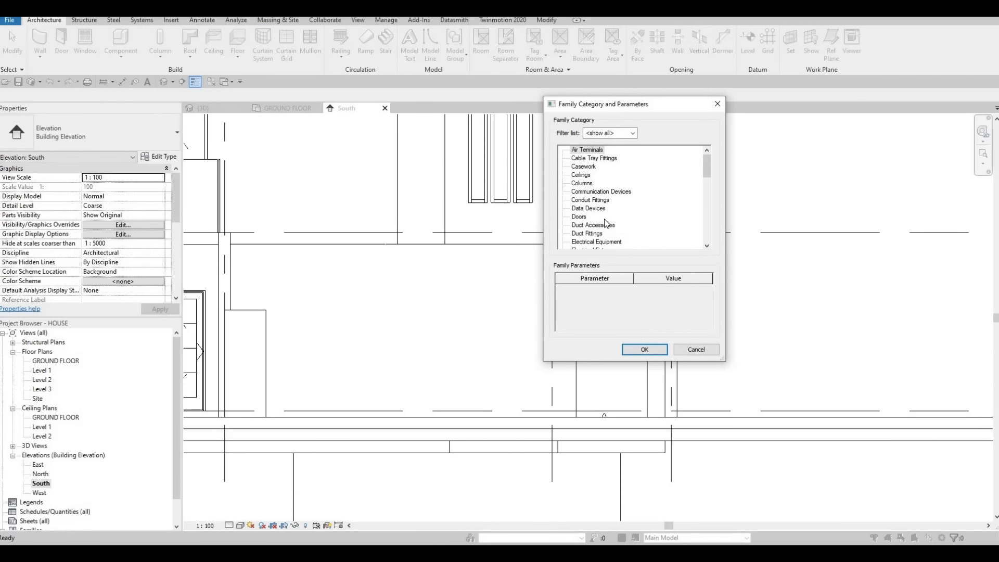
pyautogui.scroll(-2, 600, 229)
pyautogui.scroll(-1, 600, 230)
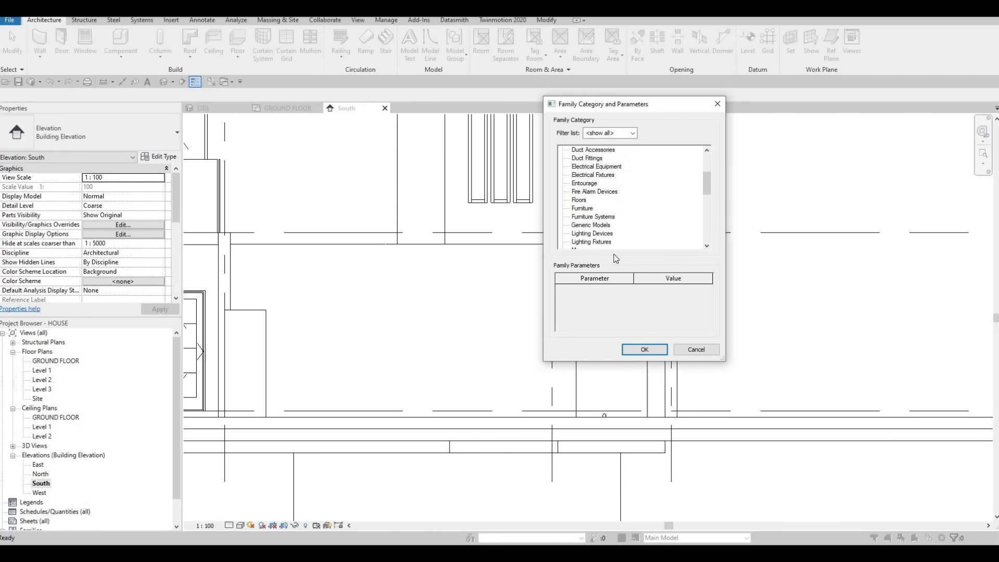
pyautogui.click(646, 349)
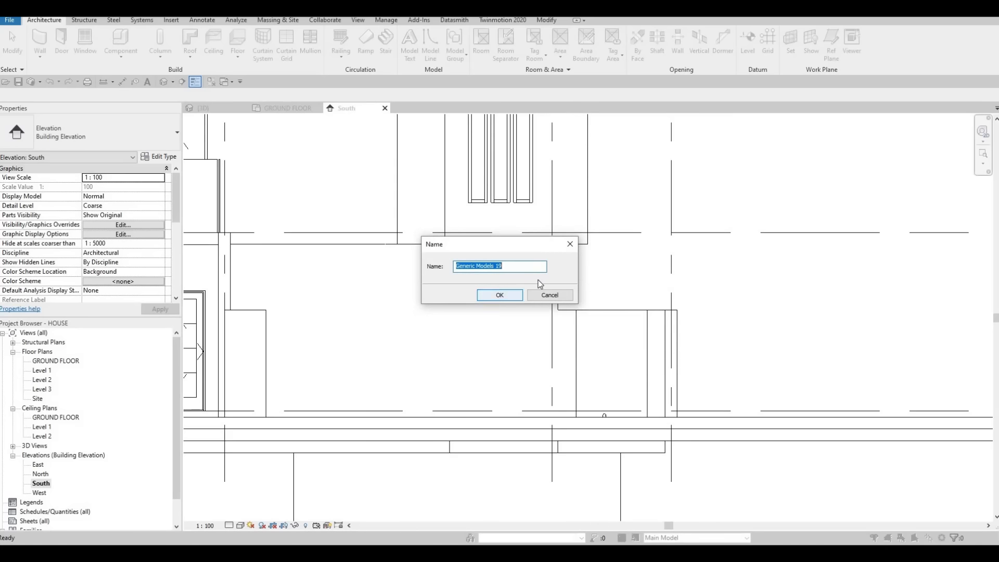
pyautogui.click(501, 295)
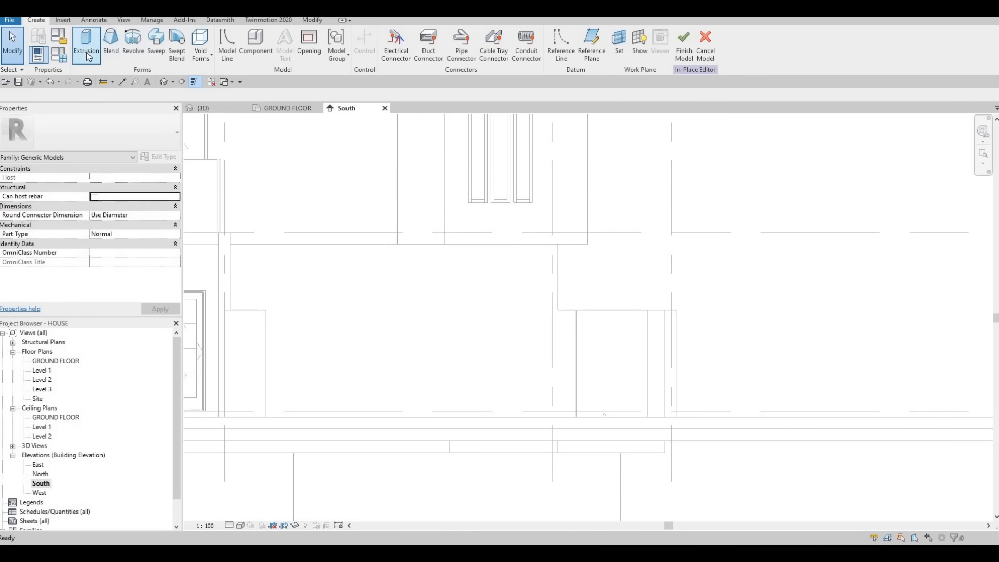
# - Start an Extrusion and pick the face of the side passage's exterior wall (EXTERIOR WALL 2) as its work plane
pyautogui.click(102, 59)
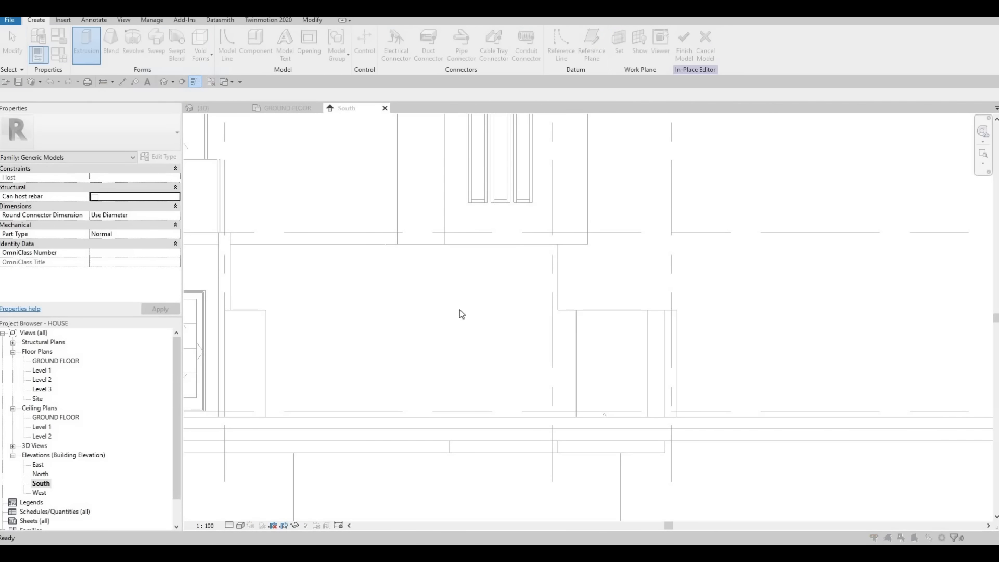
pyautogui.press('Return')
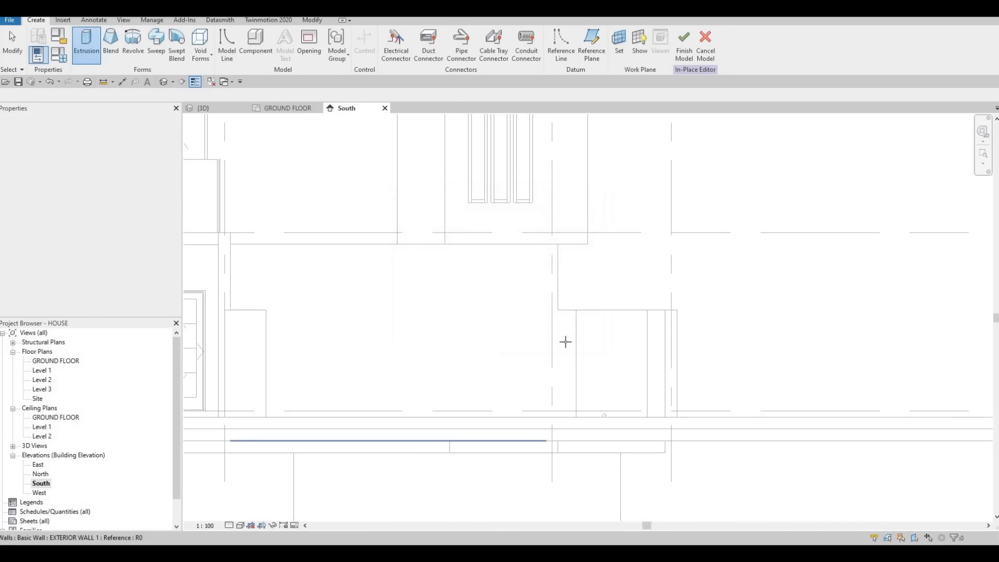
pyautogui.click(568, 347)
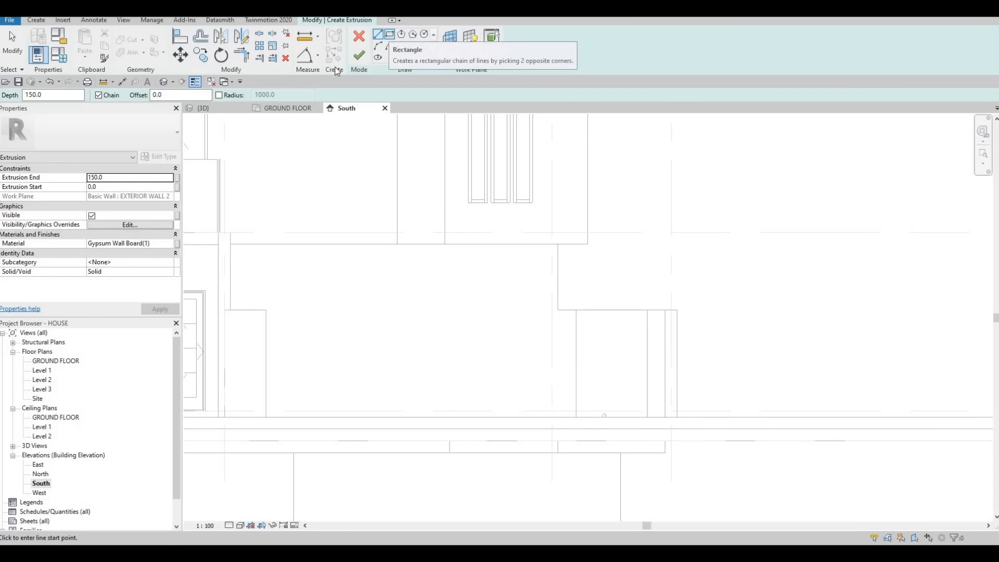
# - Set the extrusion's material to Aluminum, Anodized Silver from the Metal category of the AEC Materials library
pyautogui.click(173, 245)
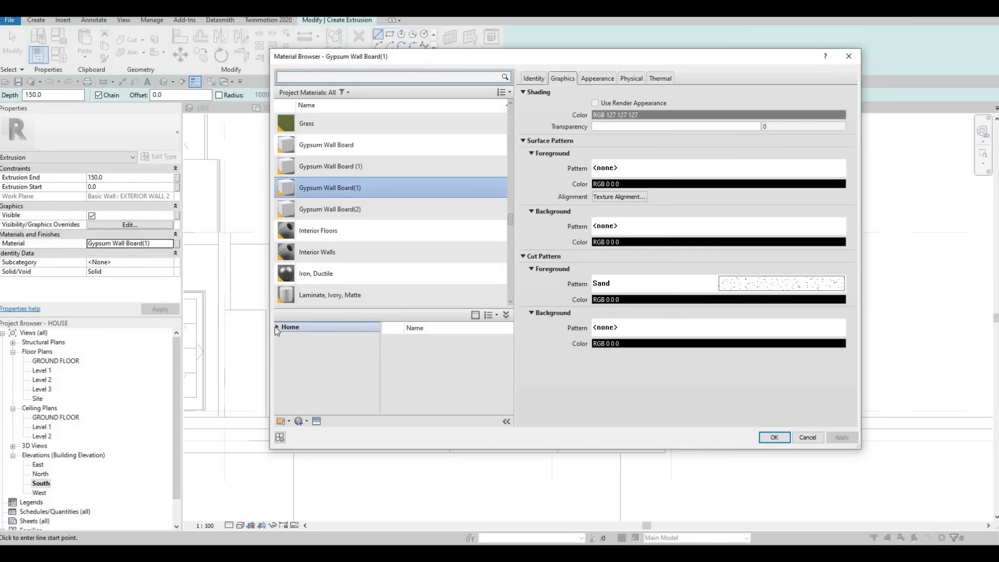
pyautogui.click(277, 328)
pyautogui.click(282, 347)
pyautogui.scroll(-4, 313, 394)
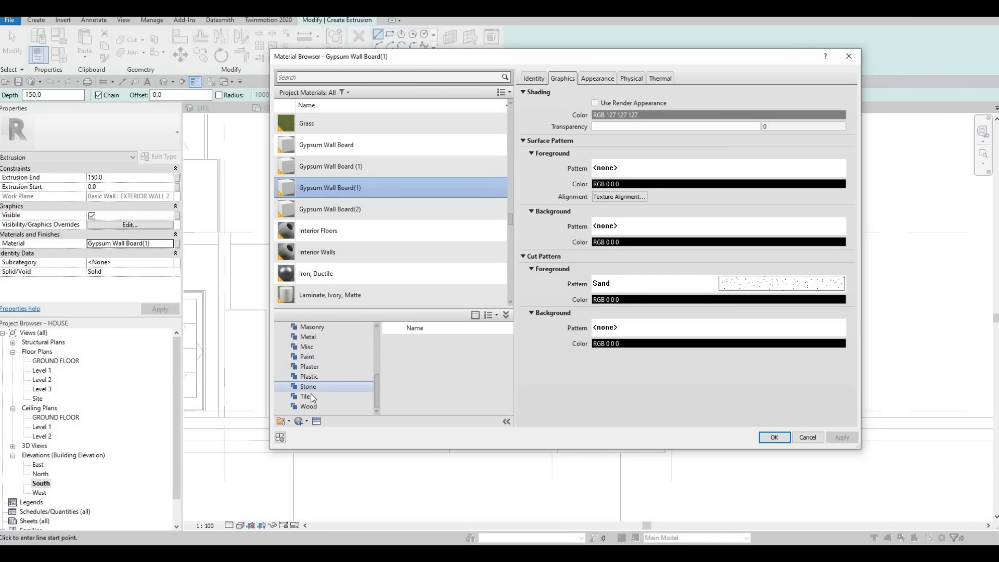
pyautogui.click(319, 386)
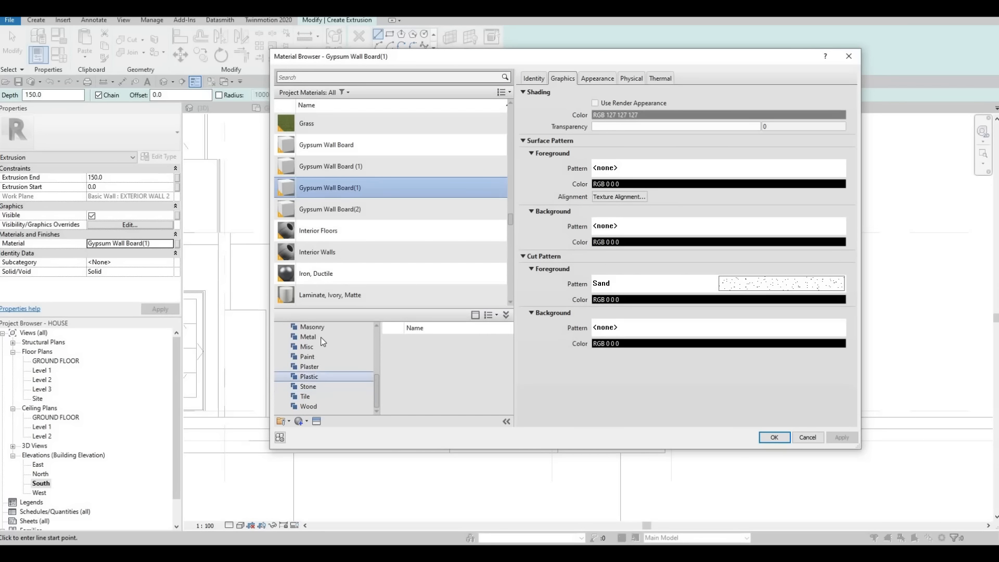
pyautogui.click(308, 337)
pyautogui.scroll(-2, 475, 363)
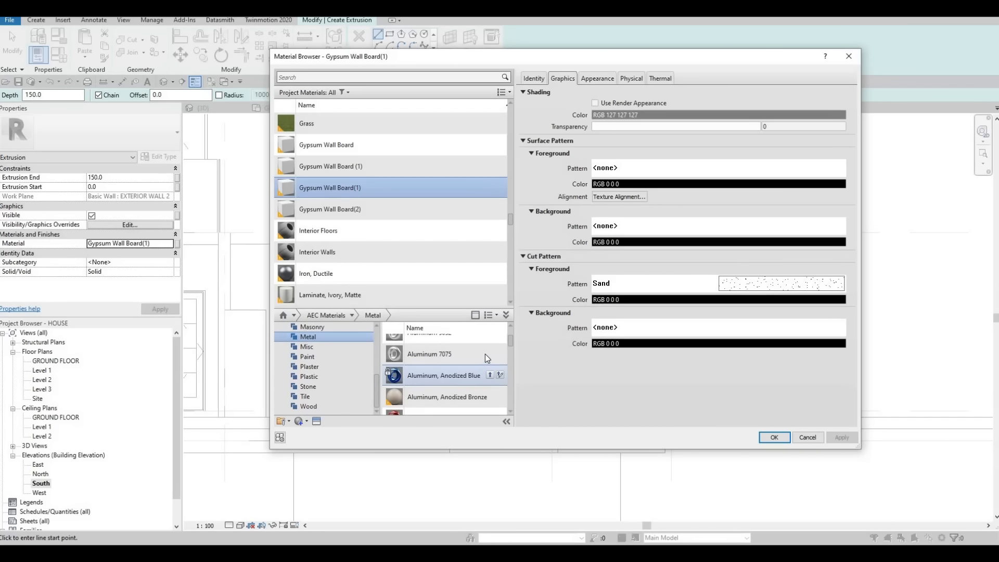
pyautogui.click(490, 355)
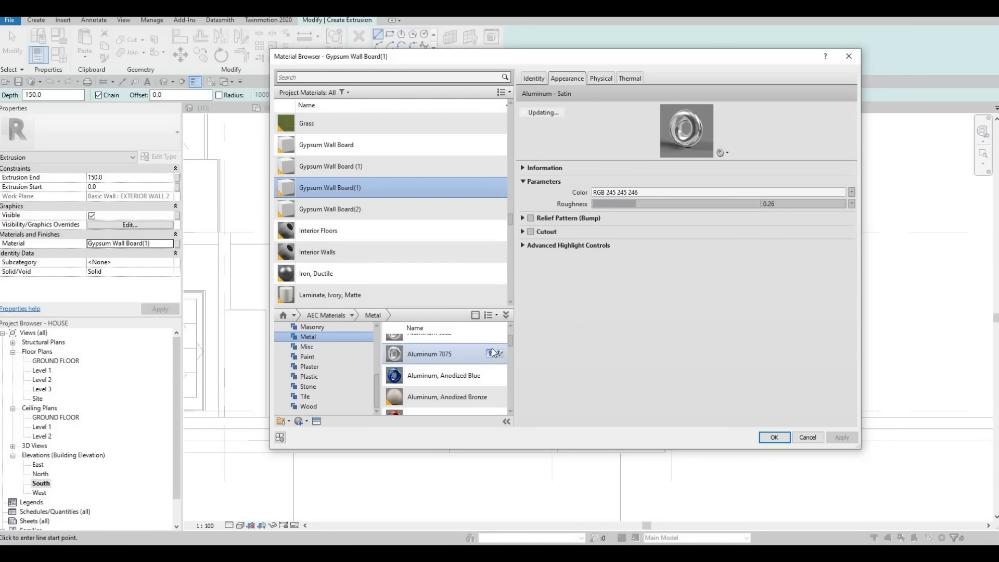
pyautogui.press('Escape')
pyautogui.scroll(-3, 487, 377)
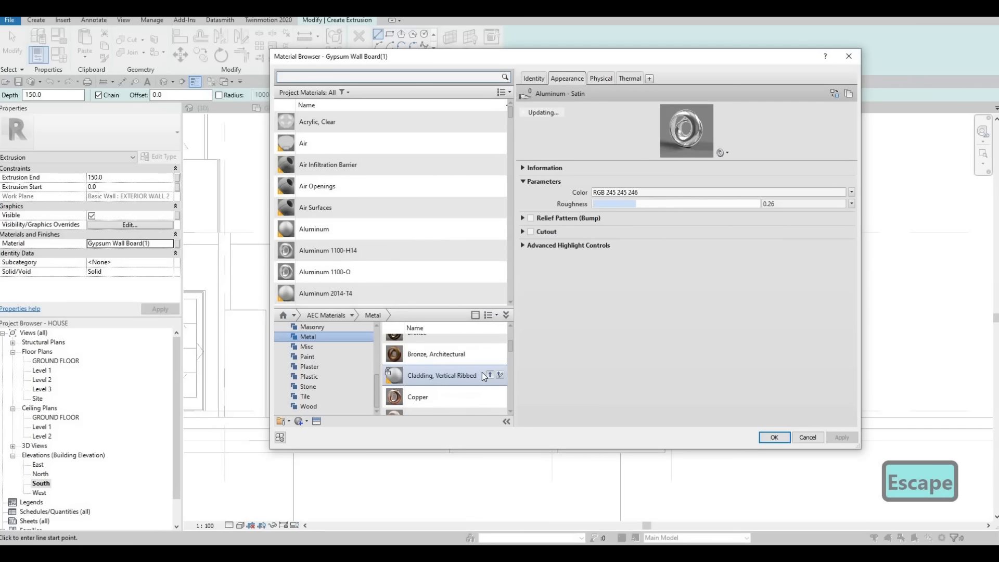
pyautogui.scroll(2, 487, 380)
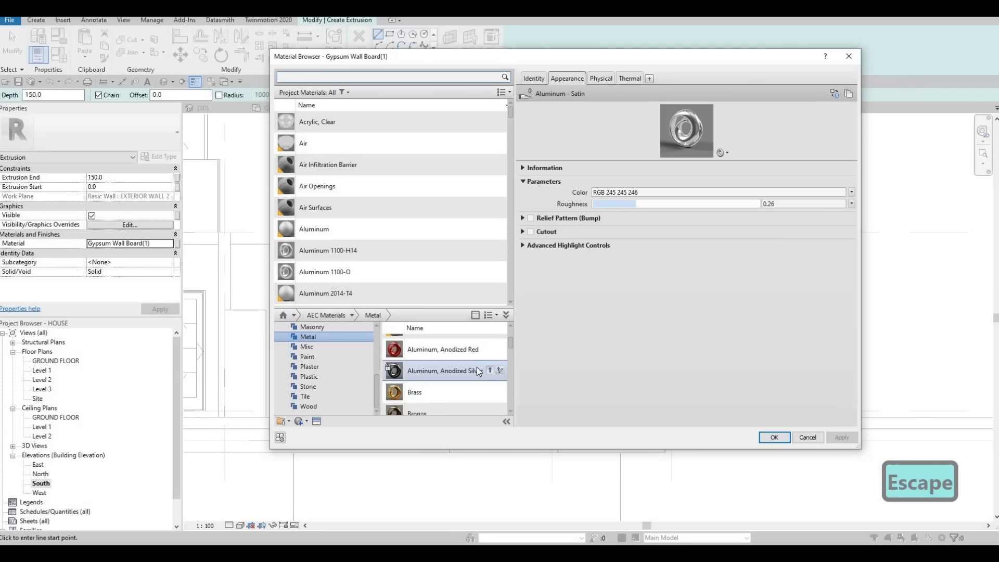
pyautogui.click(489, 370)
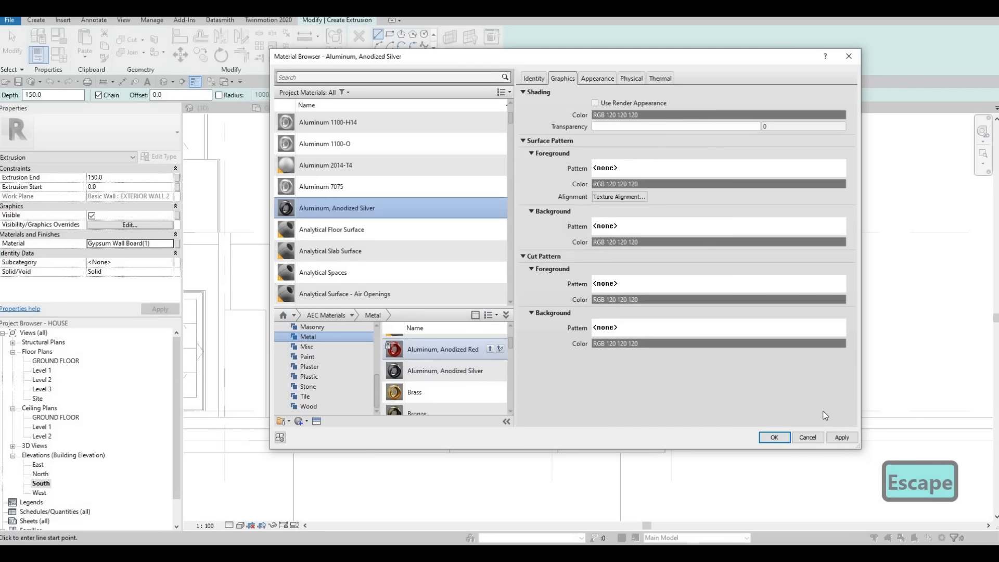
pyautogui.click(775, 437)
# - Sketch a rectangle about 1800 mm high filling the side passage opening between the two exterior wall pieces
pyautogui.click(390, 58)
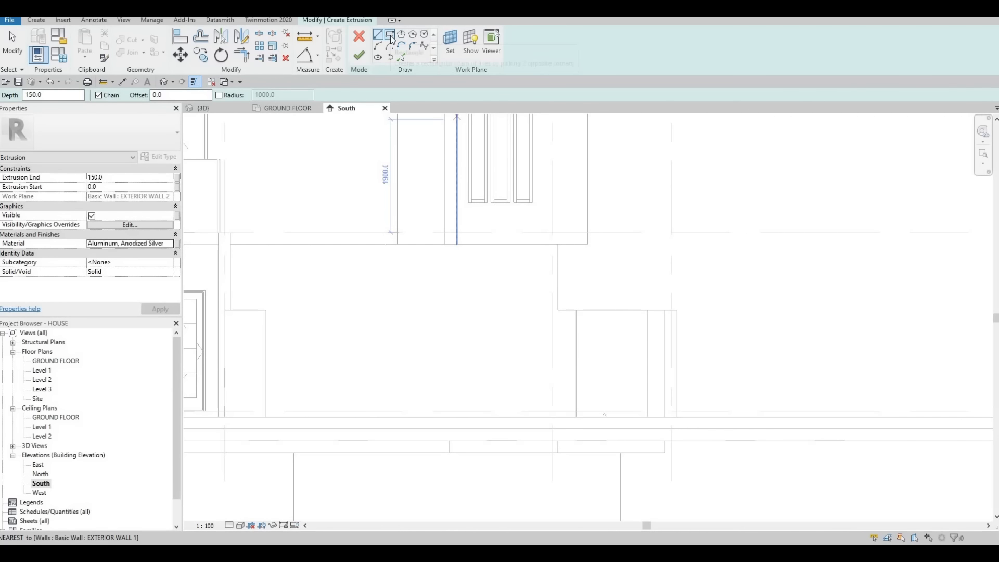
pyautogui.click(390, 36)
pyautogui.scroll(3, 575, 308)
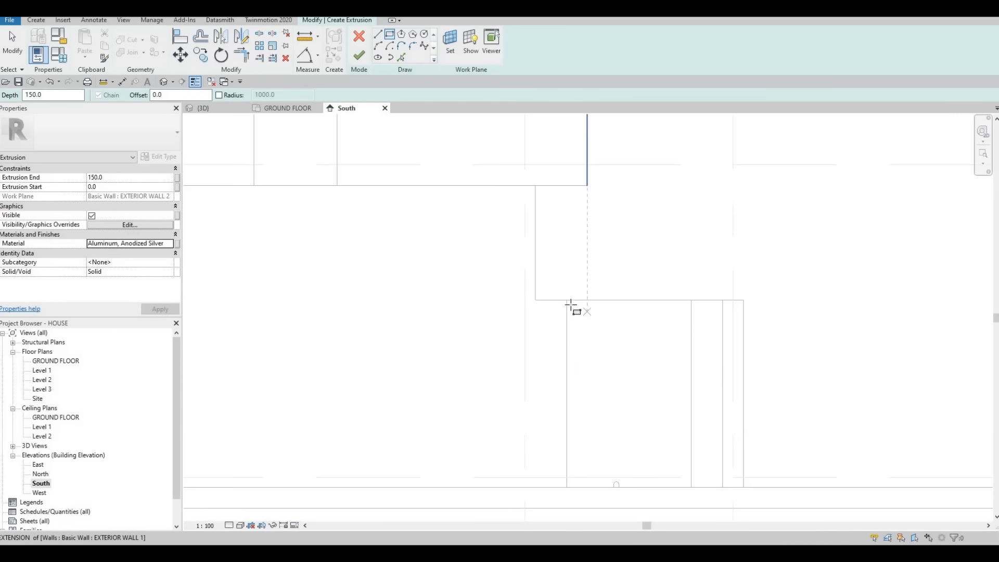
pyautogui.click(567, 300)
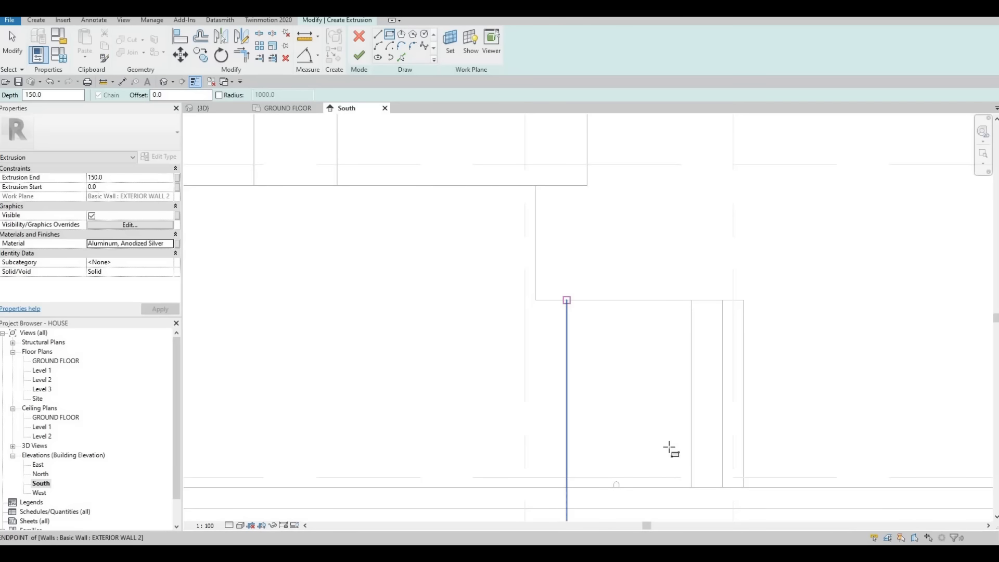
pyautogui.scroll(2, 696, 486)
pyautogui.click(695, 491)
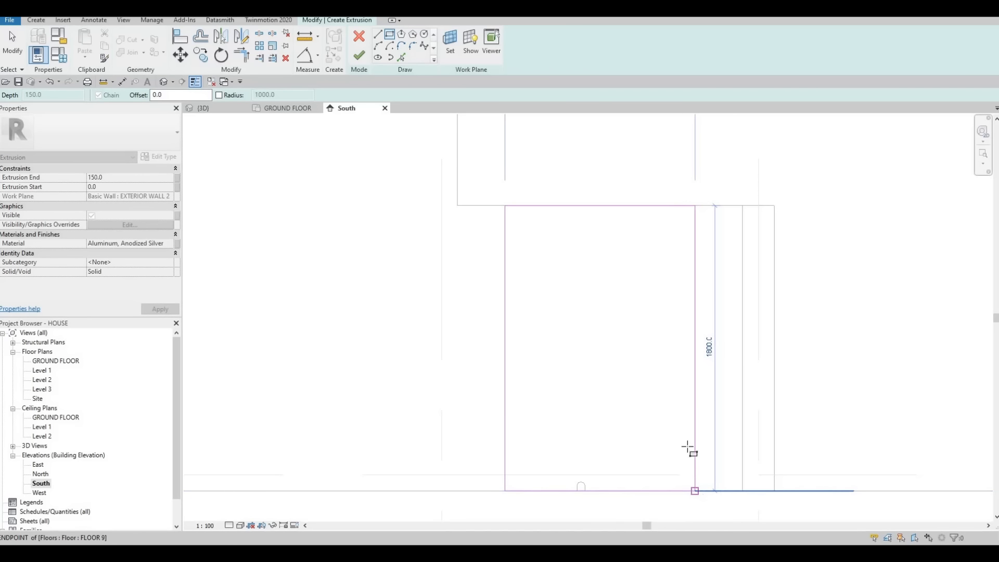
# - Nudge the sketch rectangle's right, left and bottom edges inward by 10 mm each
pyautogui.press('Escape')
pyautogui.press('Escape')
pyautogui.press('Escape')
pyautogui.click(693, 278)
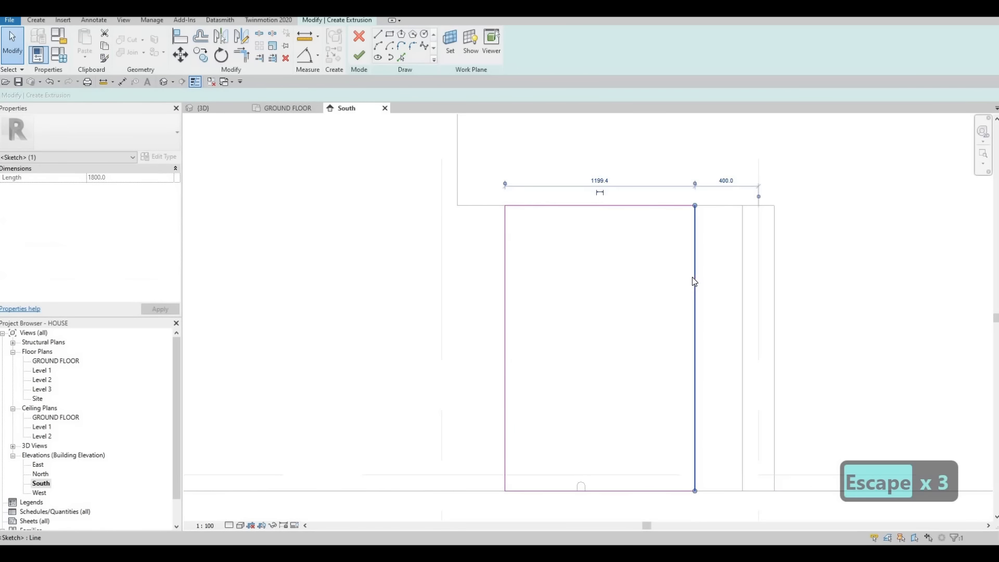
pyautogui.press('Left')
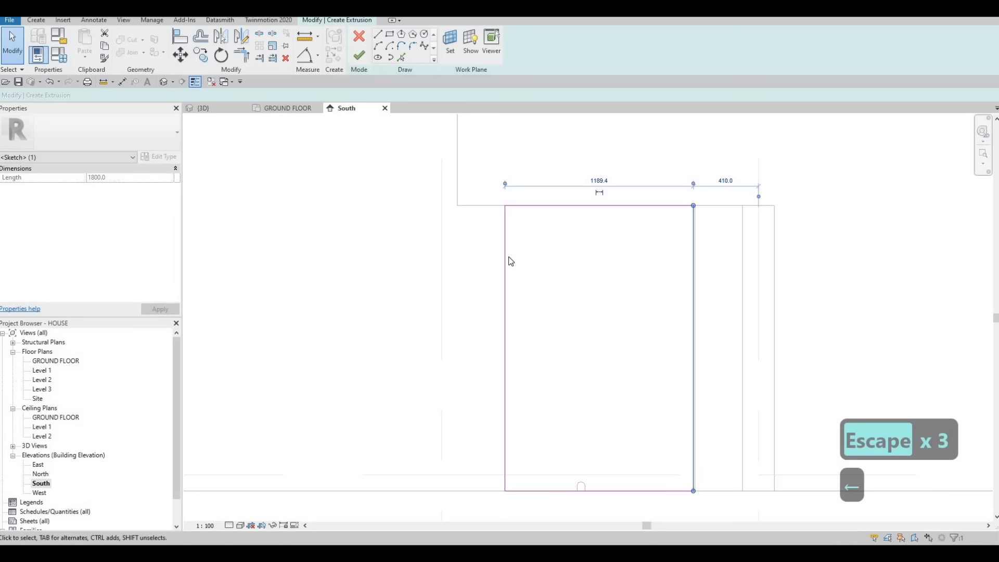
pyautogui.click(508, 260)
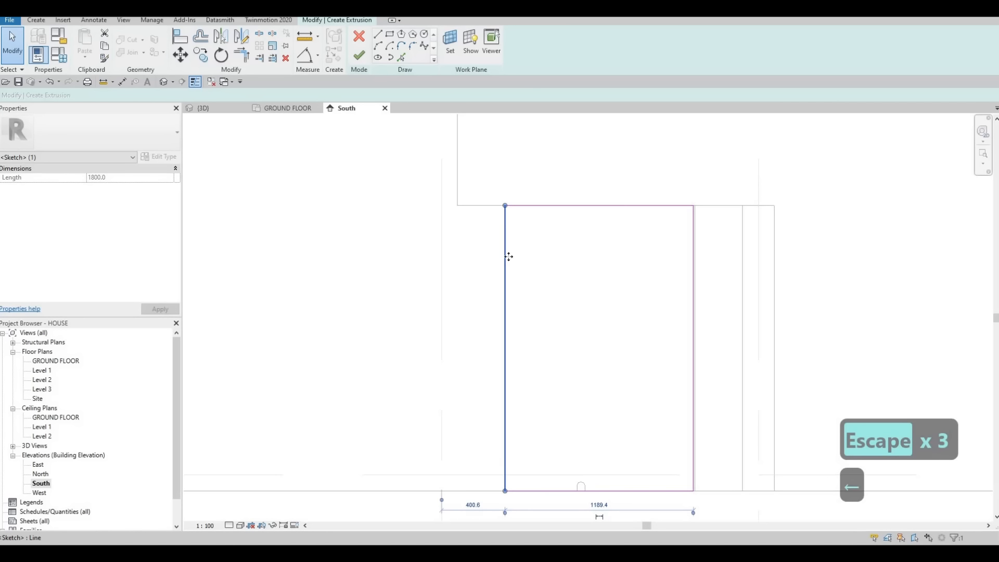
pyautogui.press('Right')
pyautogui.click(538, 491)
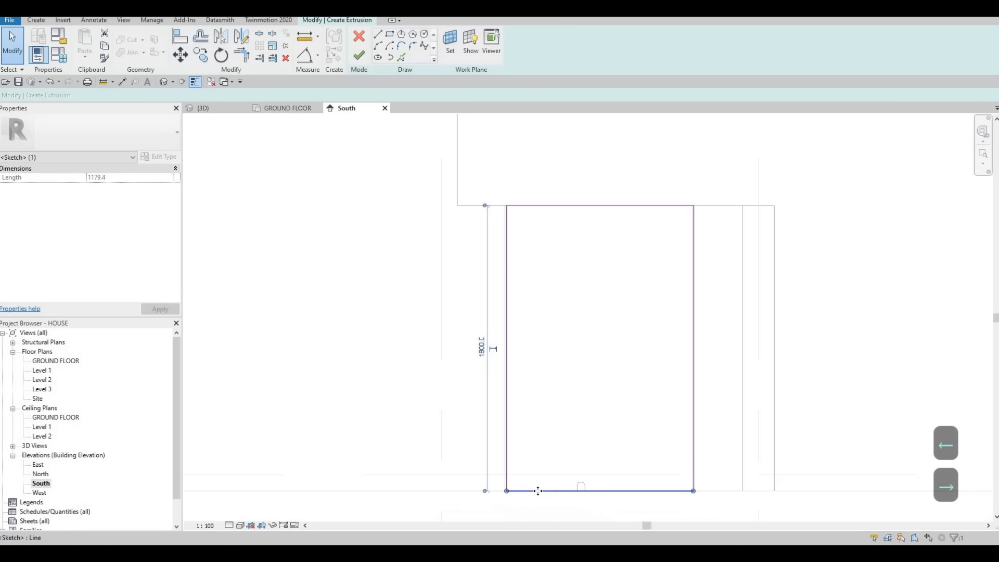
pyautogui.press('Up')
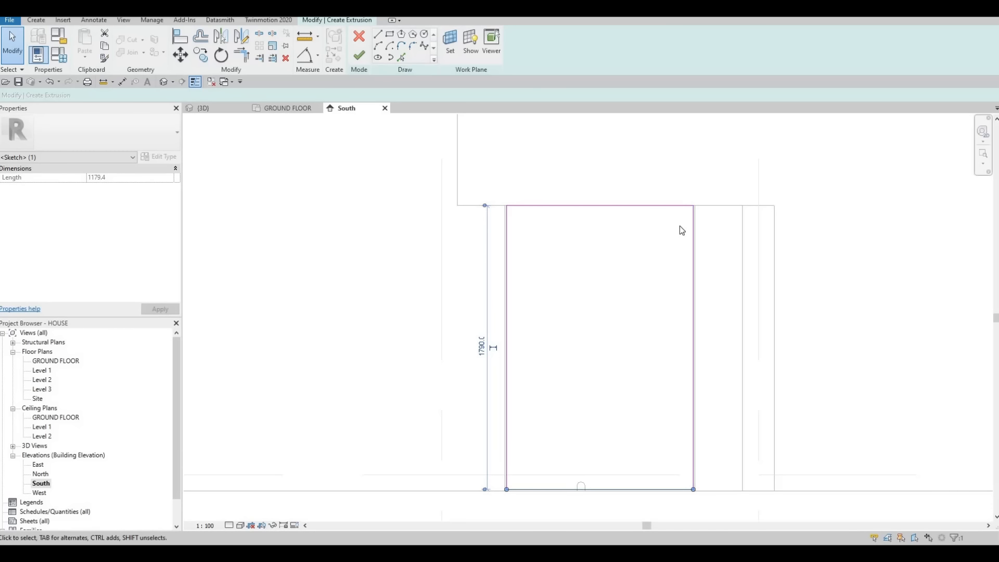
pyautogui.press('Escape')
# - Sketch a second rectangle inside the first with a 35 mm inward offset and finish the extrusion as a frame
pyautogui.scroll(2, 565, 211)
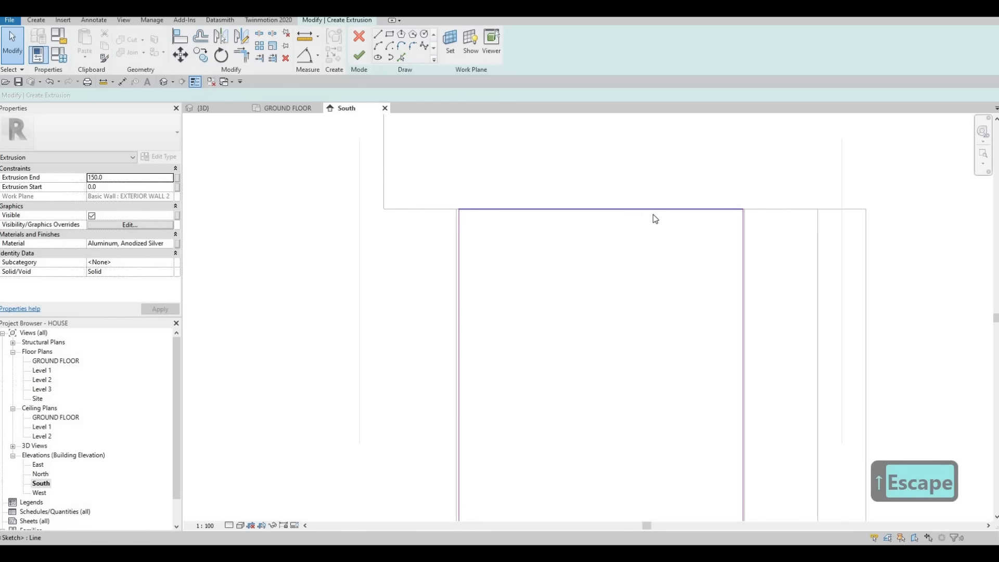
pyautogui.scroll(-2, 598, 210)
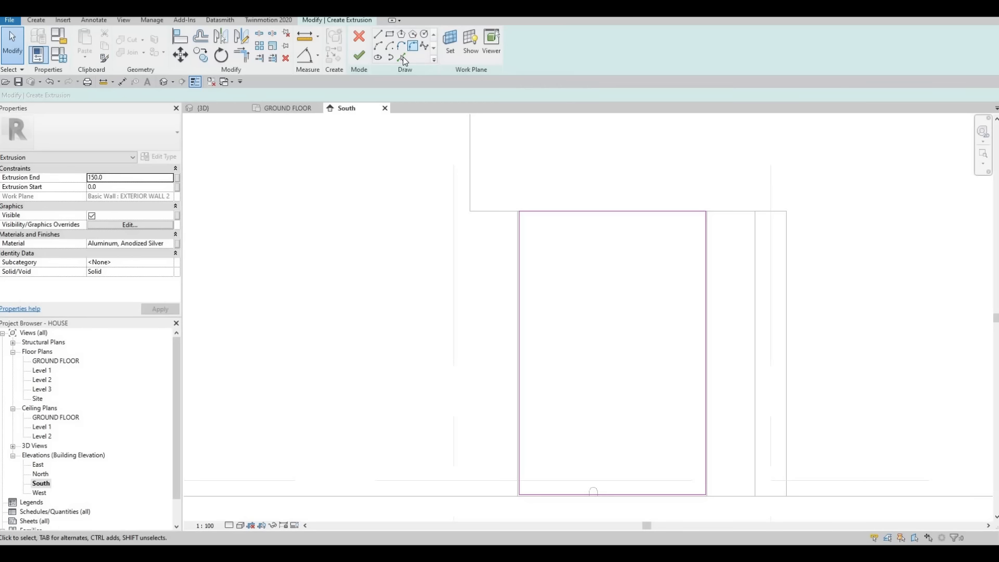
pyautogui.click(392, 33)
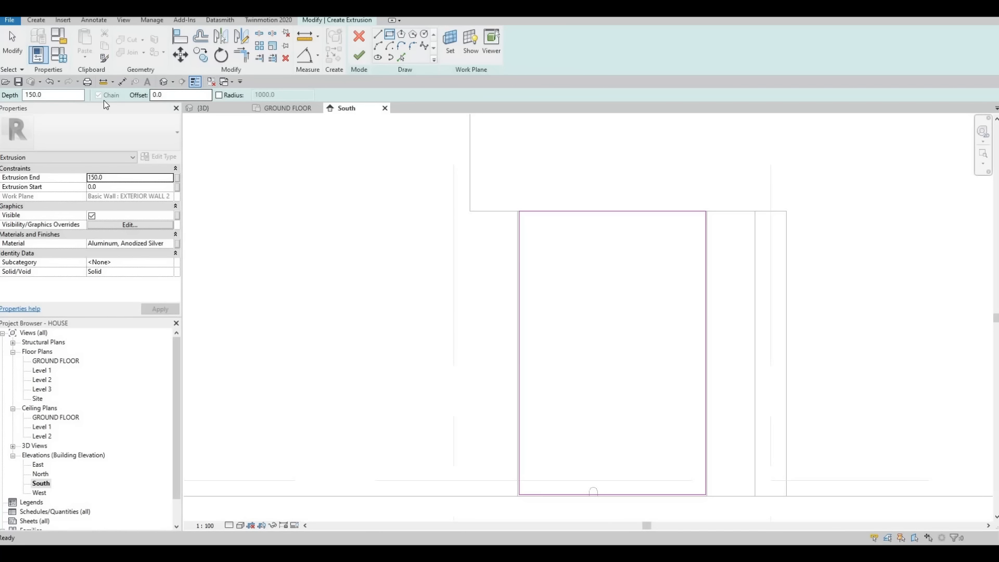
pyautogui.press('Tab')
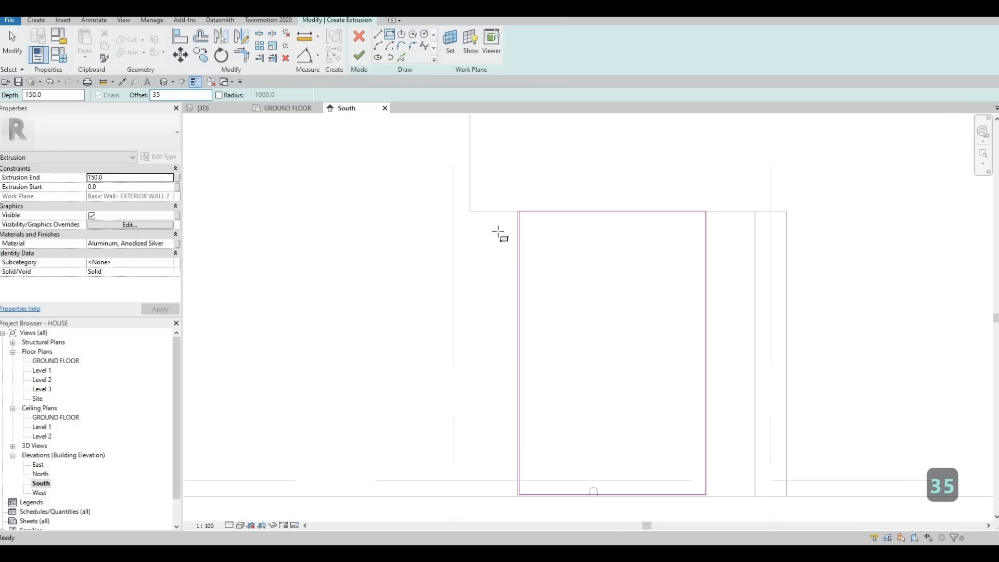
pyautogui.click(616, 314)
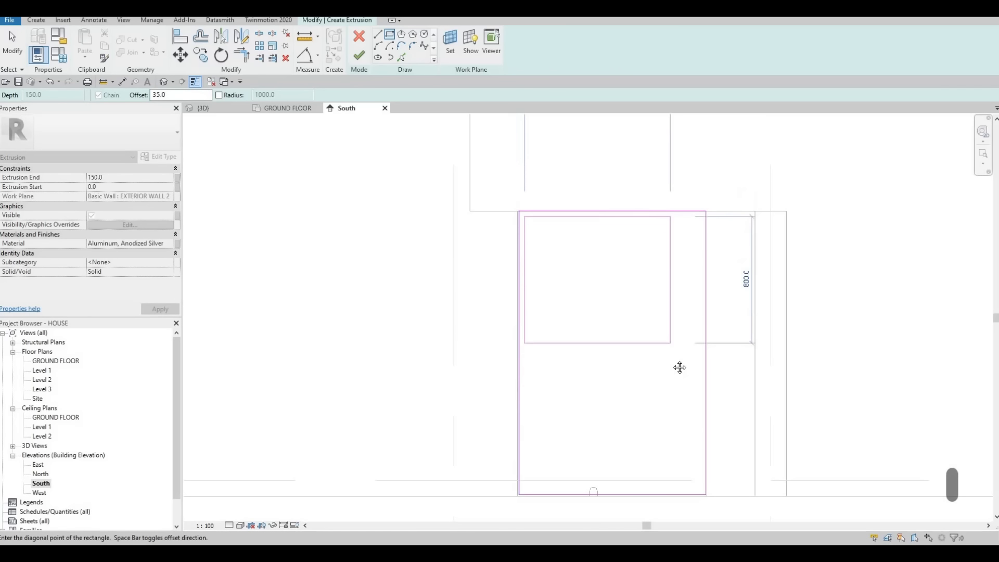
pyautogui.scroll(3, 694, 435)
pyautogui.scroll(1, 694, 429)
pyautogui.click(698, 447)
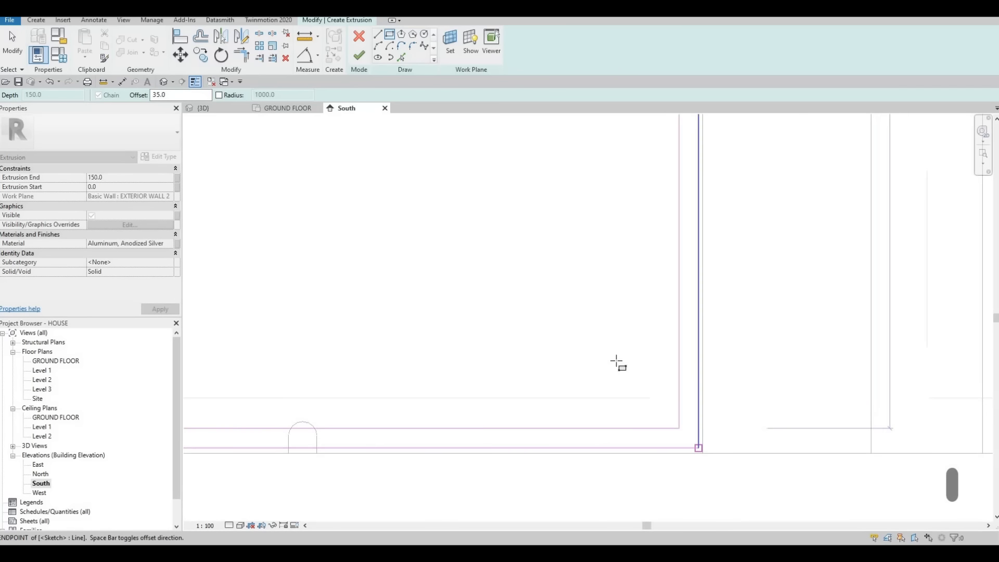
pyautogui.scroll(-2, 637, 346)
pyautogui.moveTo(602, 281); pyautogui.dragTo(627, 325, button='middle')
pyautogui.scroll(-2, 627, 325)
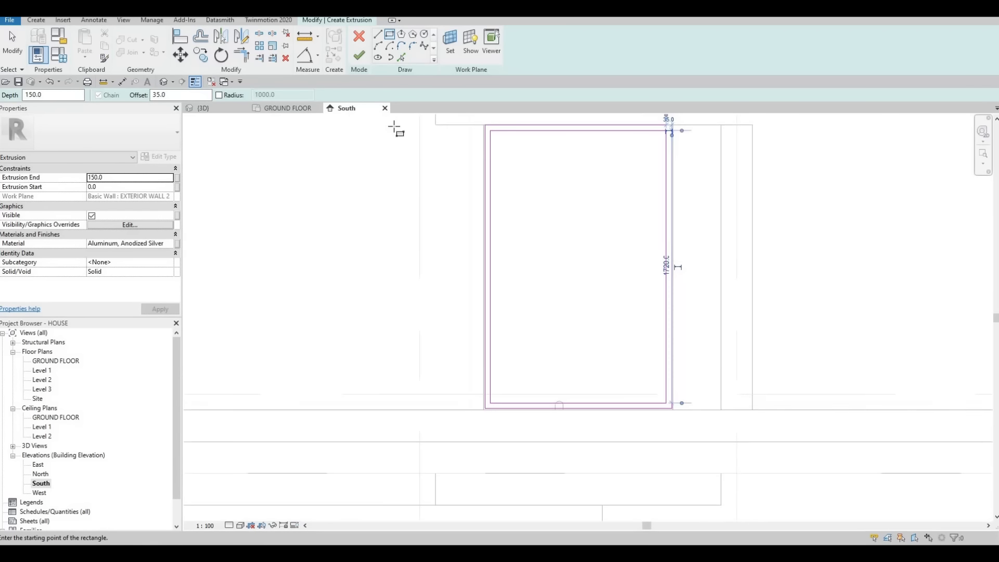
pyautogui.click(358, 64)
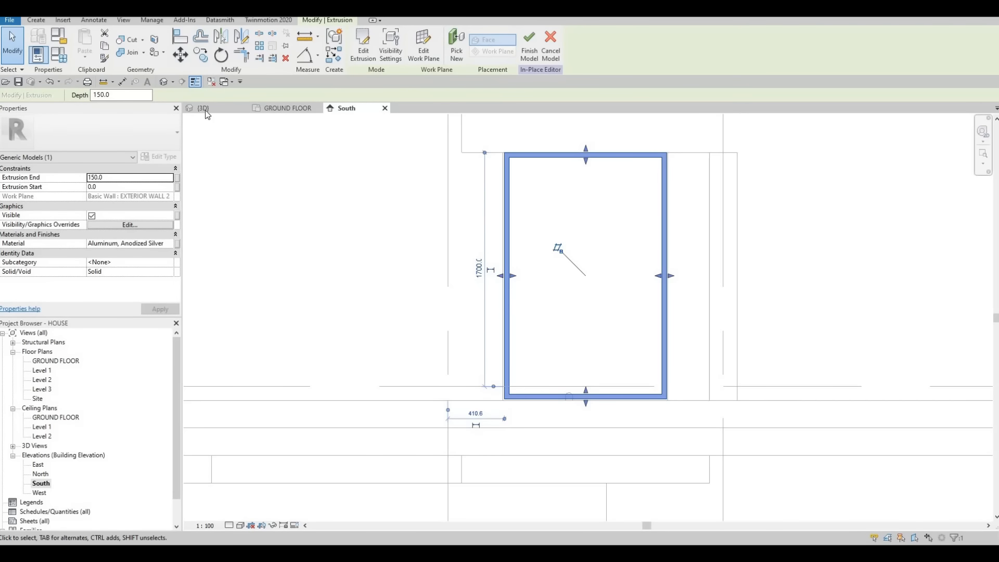
# - Adjust the frame's front and back faces in 3D so it sits within the wall thickness, from about -146.1 to -61.0
pyautogui.hotkey('ctrl', 'Tab')
pyautogui.keyDown('shift'); pyautogui.moveTo(624, 334); pyautogui.dragTo(554, 290, button='middle'); pyautogui.keyUp('shift')
pyautogui.scroll(2, 555, 287)
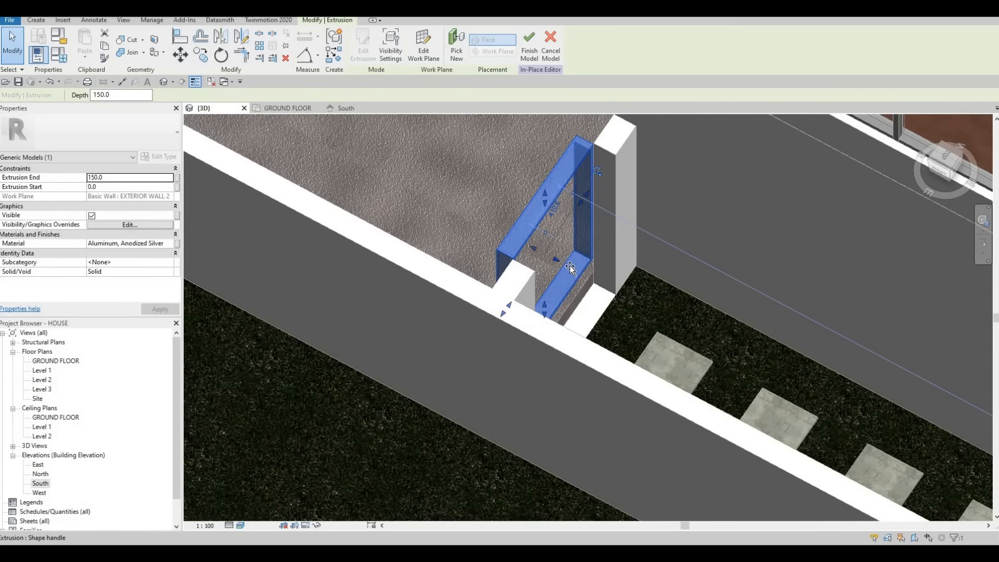
pyautogui.moveTo(568, 267)
pyautogui.mouseDown()
pyautogui.moveTo(579, 271)
pyautogui.moveTo(571, 268)
pyautogui.mouseUp()
pyautogui.moveTo(553, 230); pyautogui.dragTo(564, 254)
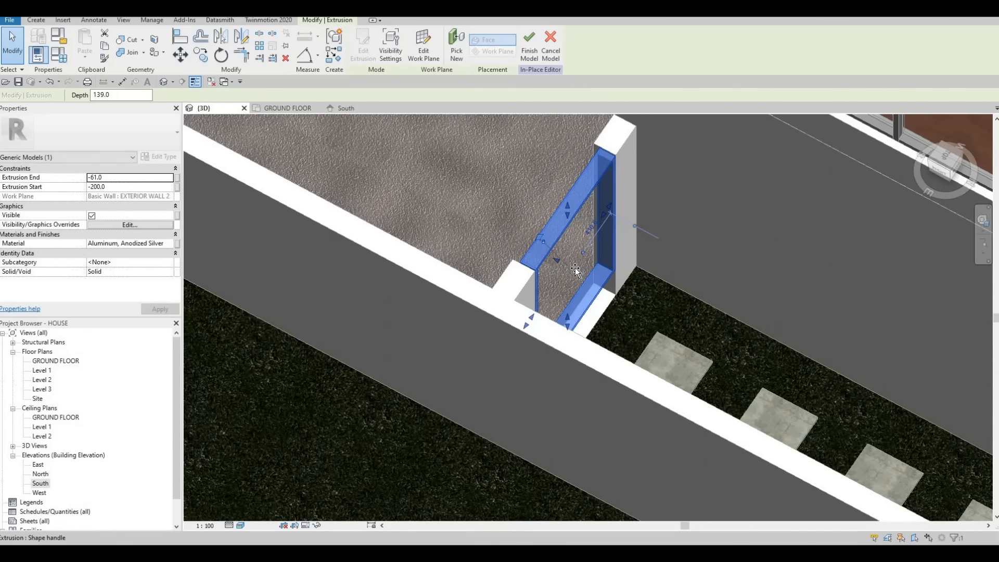
pyautogui.moveTo(572, 268); pyautogui.dragTo(571, 264)
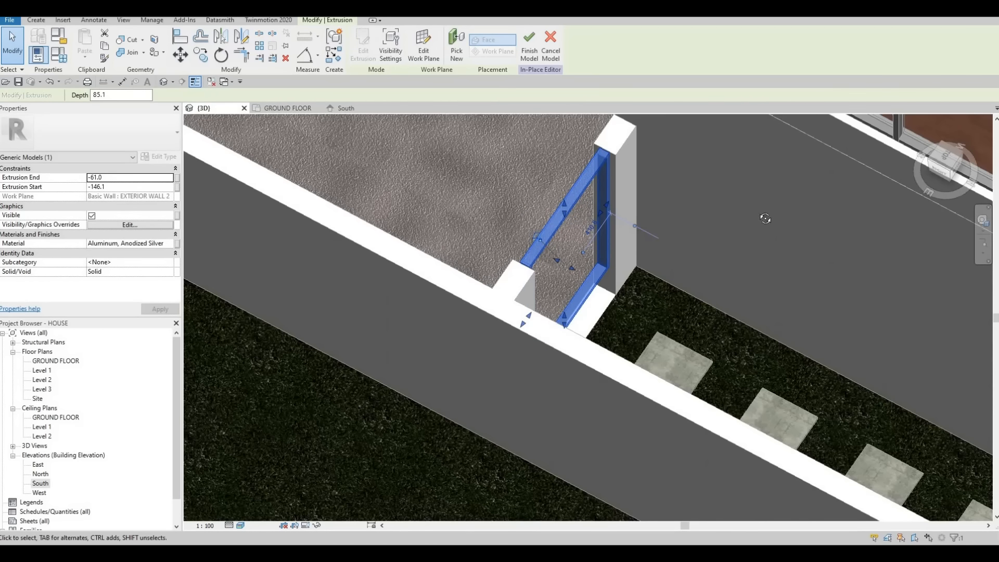
pyautogui.keyDown('shift'); pyautogui.moveTo(764, 219); pyautogui.dragTo(354, 133, button='middle'); pyautogui.keyUp('shift')
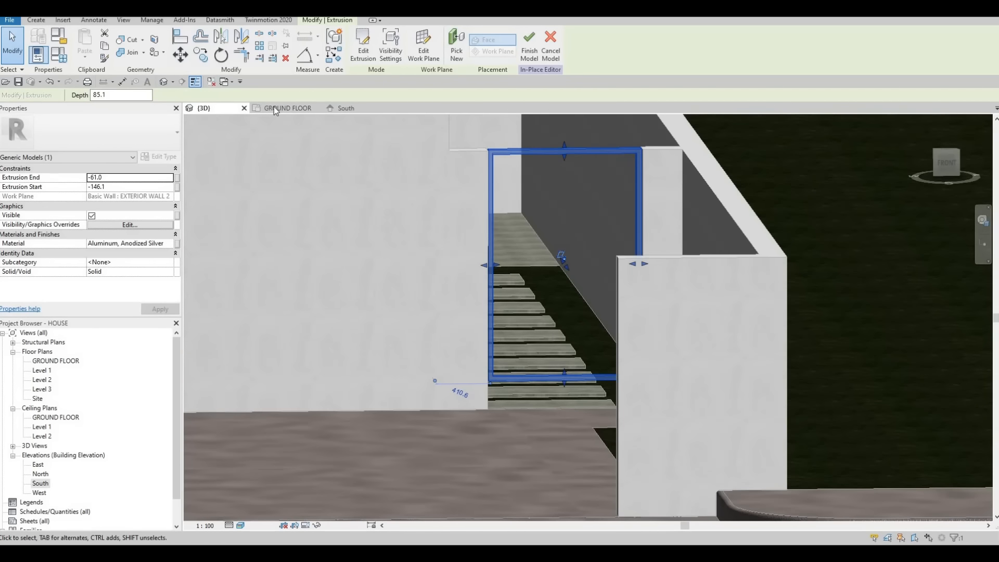
# - Examine the frame's position relative to the wall opening and floor lines in the South elevation and the 3D view
pyautogui.click(349, 107)
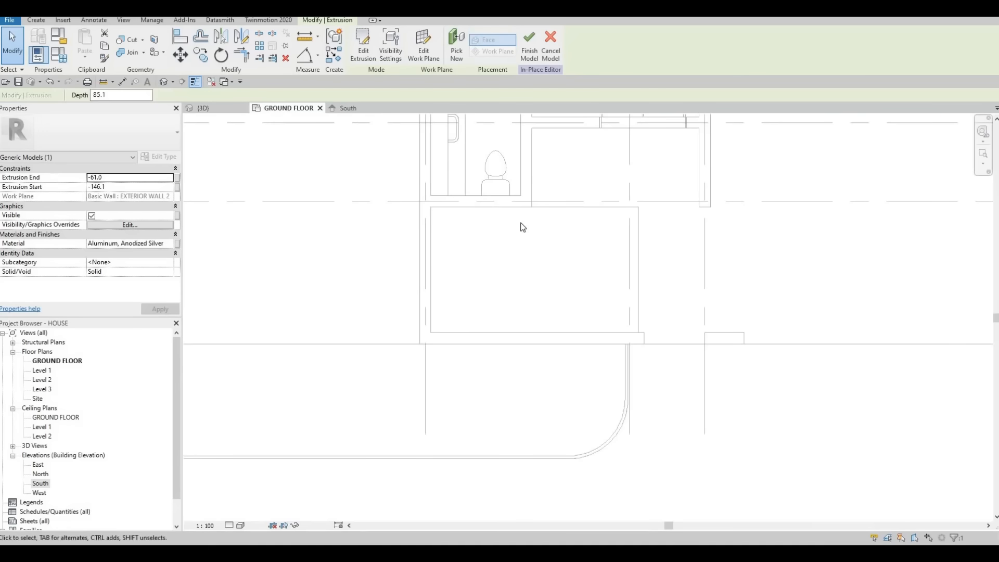
pyautogui.scroll(-2, 615, 244)
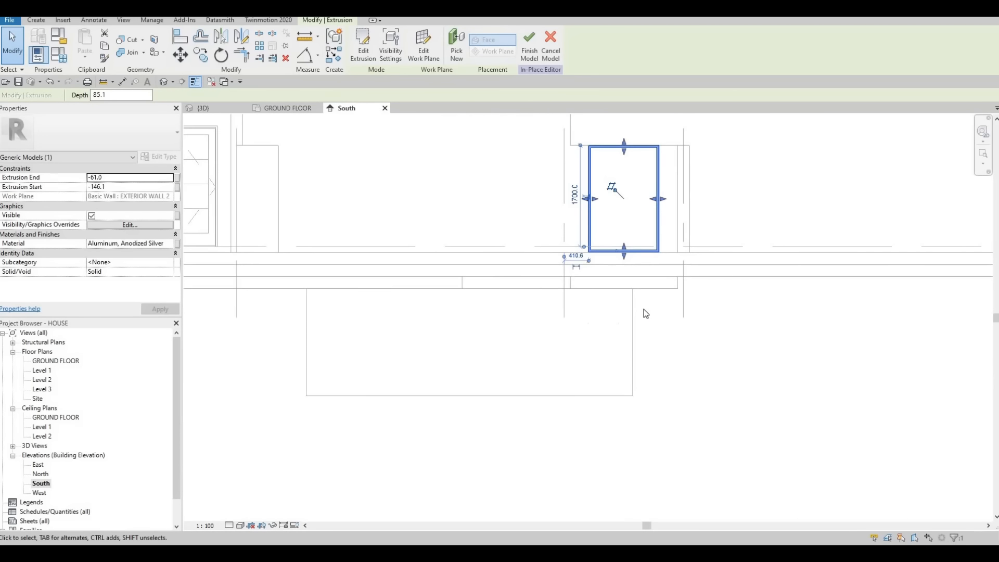
pyautogui.moveTo(645, 250); pyautogui.dragTo(646, 308, button='middle')
pyautogui.click(469, 302)
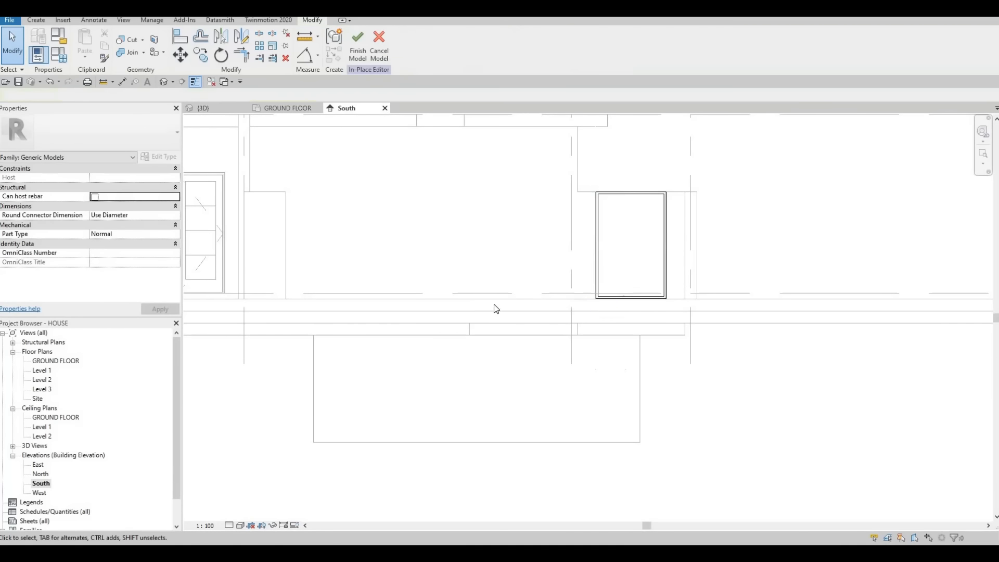
pyautogui.scroll(2, 624, 301)
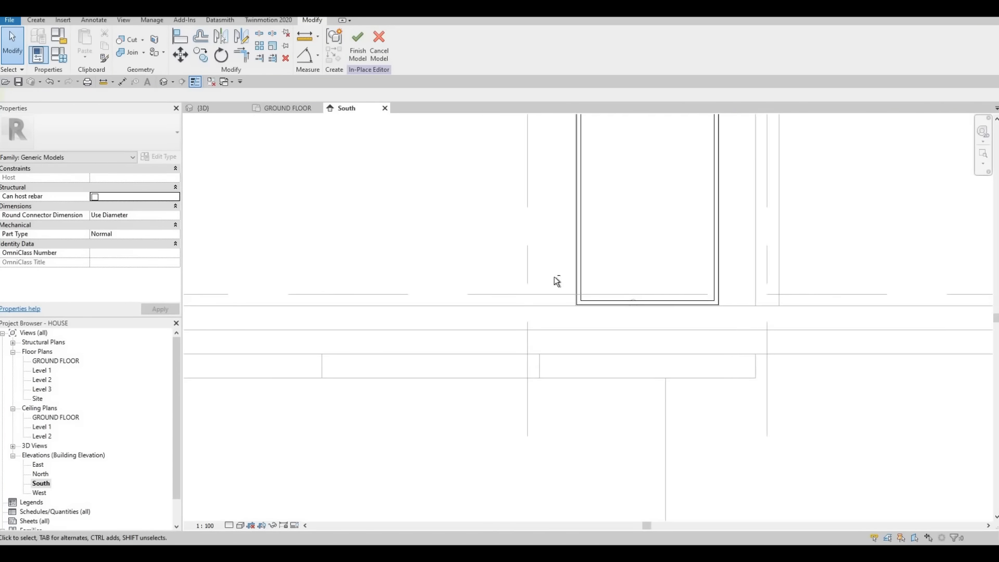
pyautogui.scroll(-4, 637, 299)
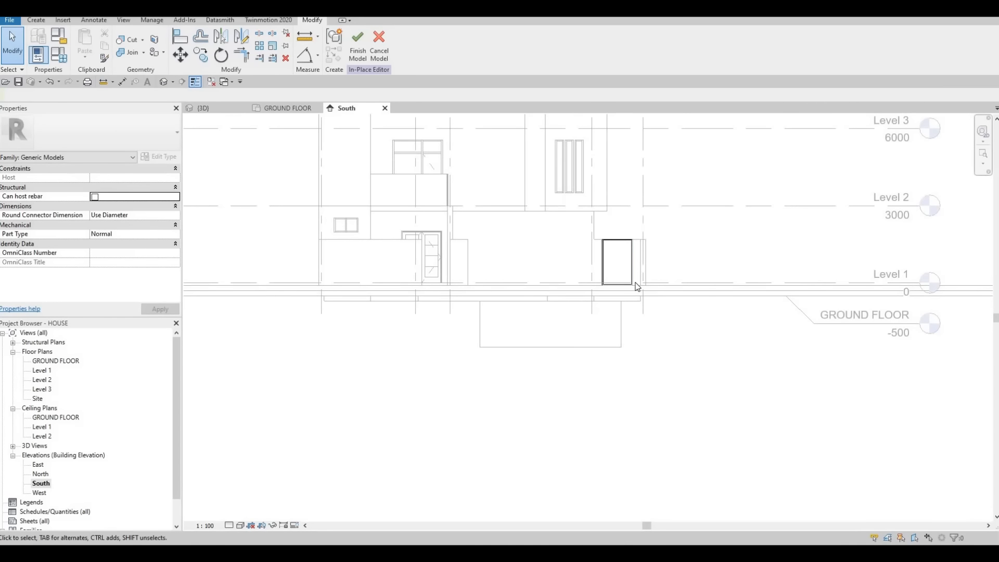
pyautogui.scroll(5, 635, 285)
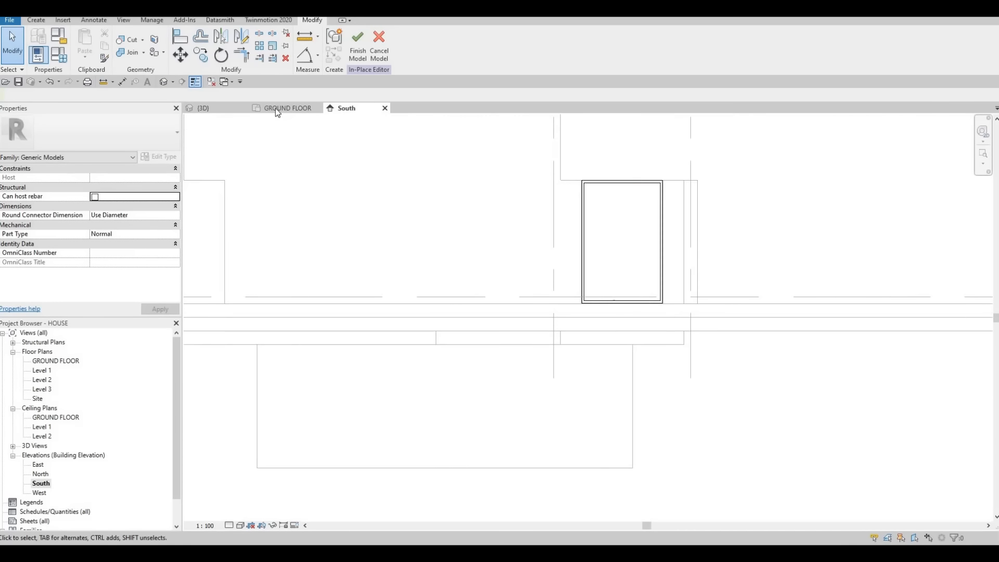
pyautogui.hotkey('ctrl', 'Tab')
pyautogui.keyDown('shift'); pyautogui.moveTo(575, 249); pyautogui.dragTo(495, 298, button='middle'); pyautogui.keyUp('shift')
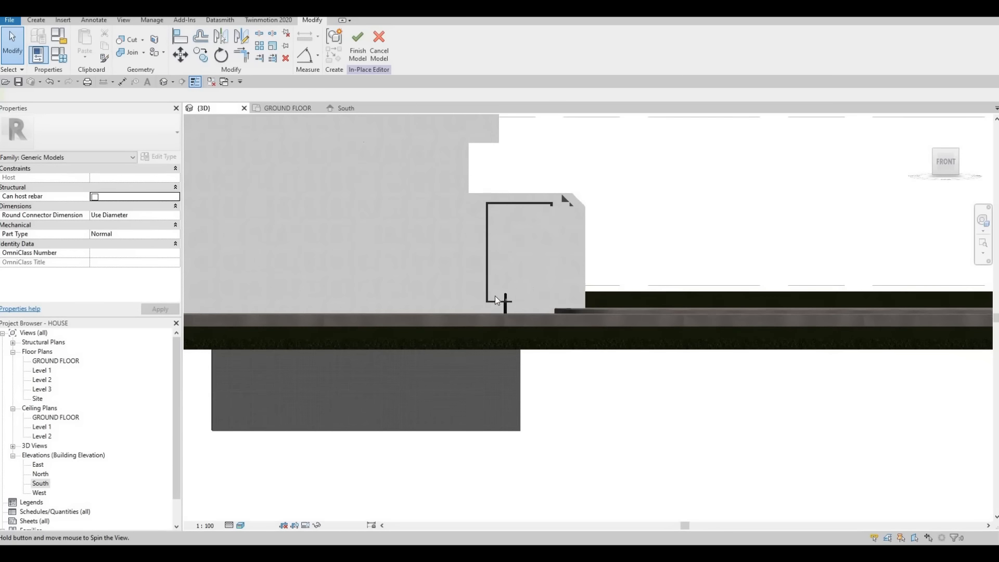
pyautogui.click(342, 108)
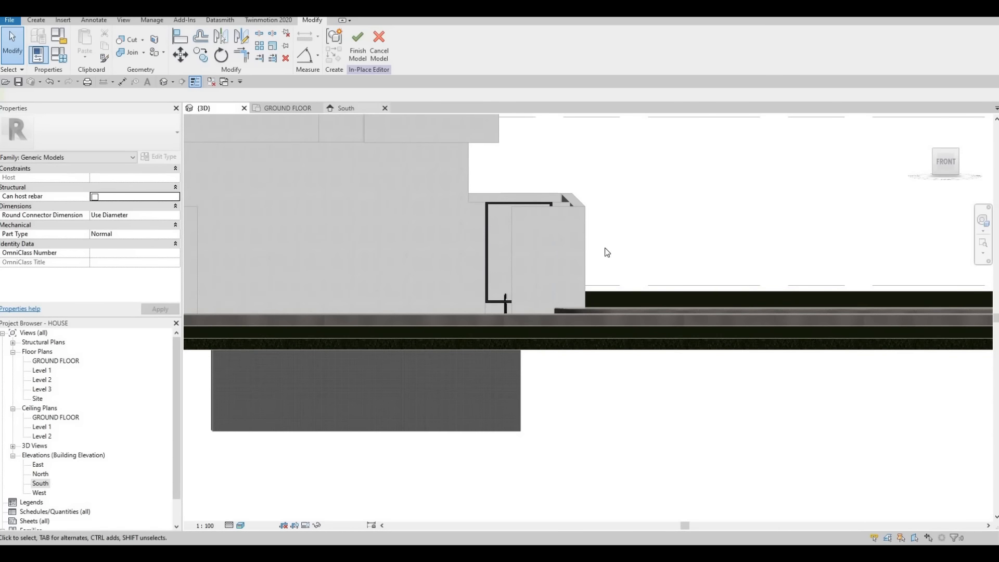
pyautogui.scroll(-3, 599, 266)
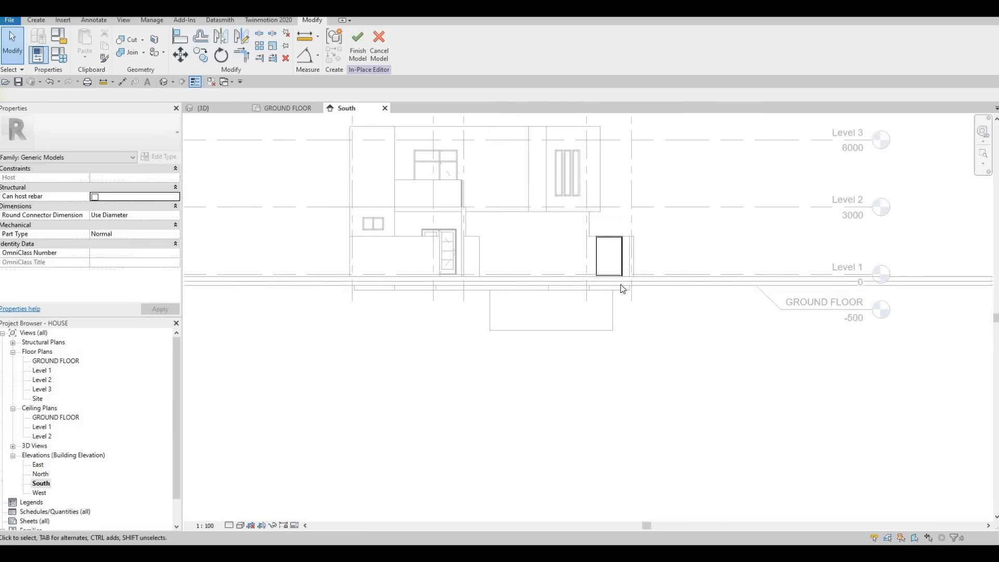
pyautogui.moveTo(599, 266); pyautogui.dragTo(597, 308, button='middle')
pyautogui.scroll(5, 606, 341)
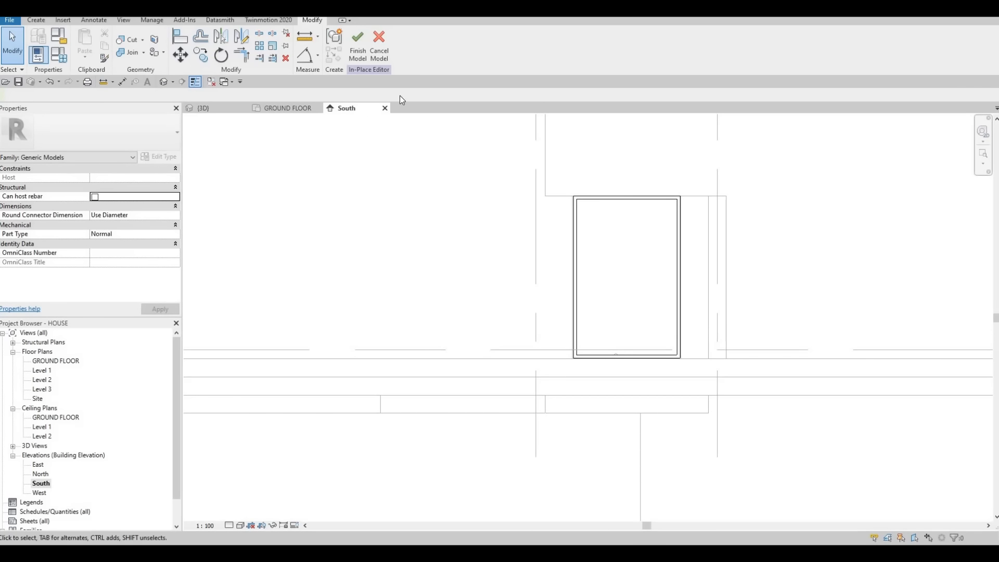
# - Edit the frame's sketch, moving both bottom lines down to just above the next floor line, and finish the edit
pyautogui.click(594, 200)
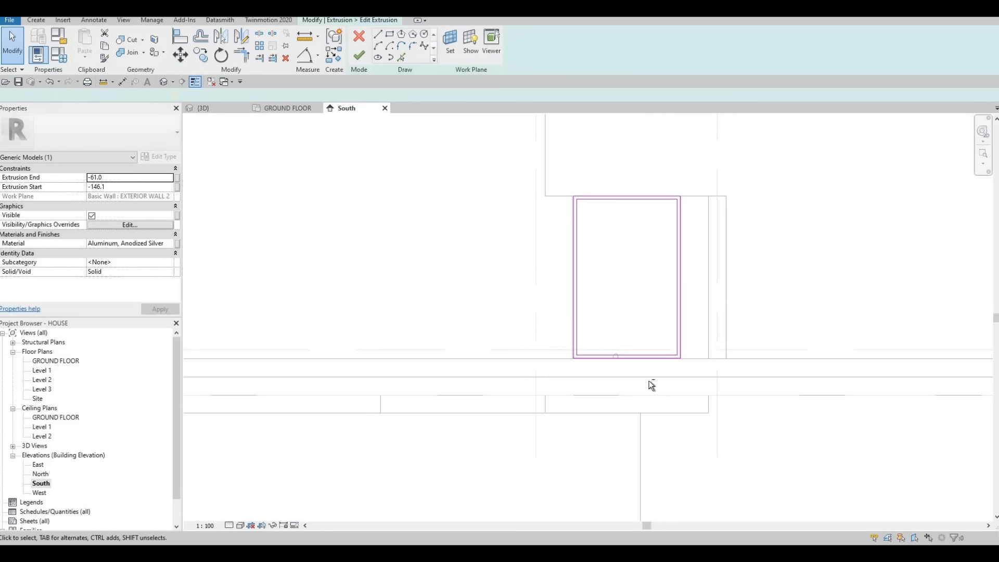
pyautogui.scroll(2, 594, 343)
pyautogui.moveTo(530, 337); pyautogui.dragTo(750, 410)
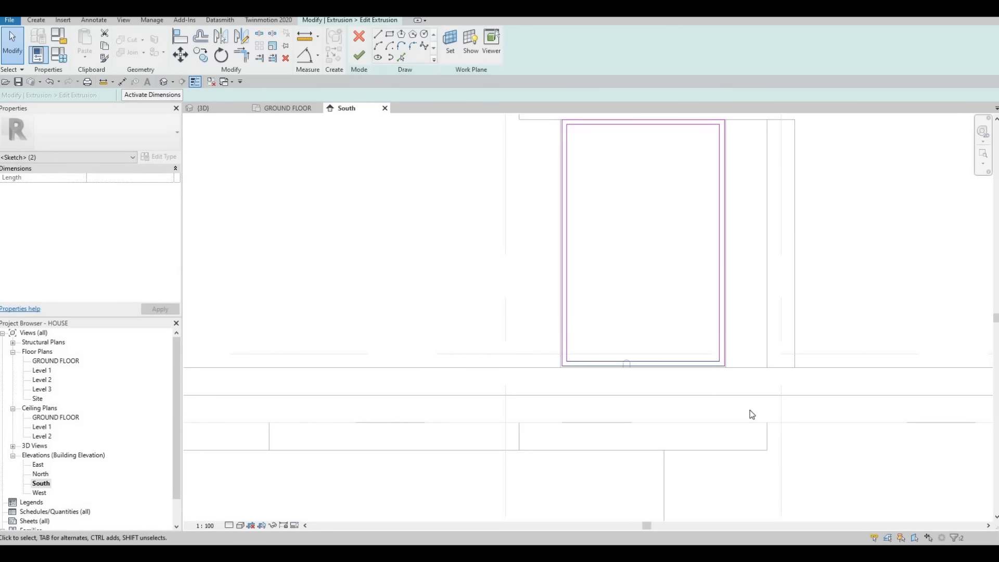
pyautogui.press('Down')
pyautogui.press('Down')
pyautogui.press('Down')
pyautogui.press('Down')
pyautogui.press('Down')
pyautogui.press('Down')
pyautogui.press('Down')
pyautogui.press('Down')
pyautogui.press('Down')
pyautogui.press('Down')
pyautogui.press('Down')
pyautogui.press('Down')
pyautogui.press('Down')
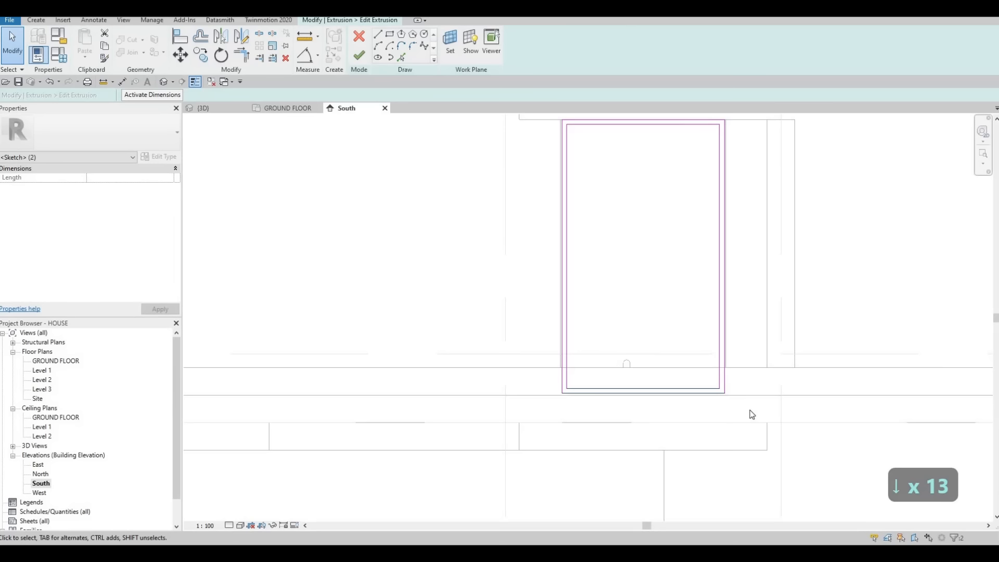
pyautogui.press('Down')
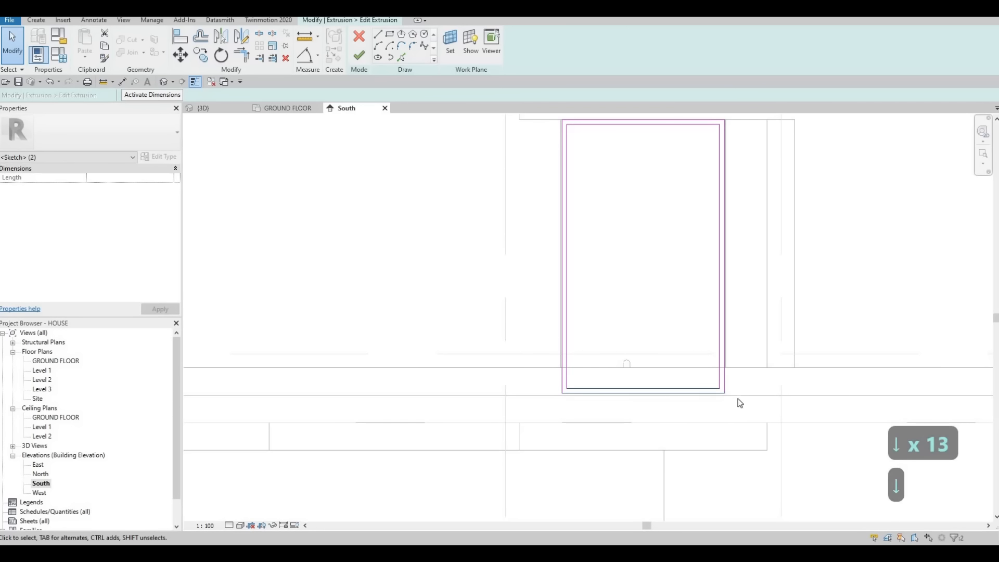
pyautogui.click(358, 59)
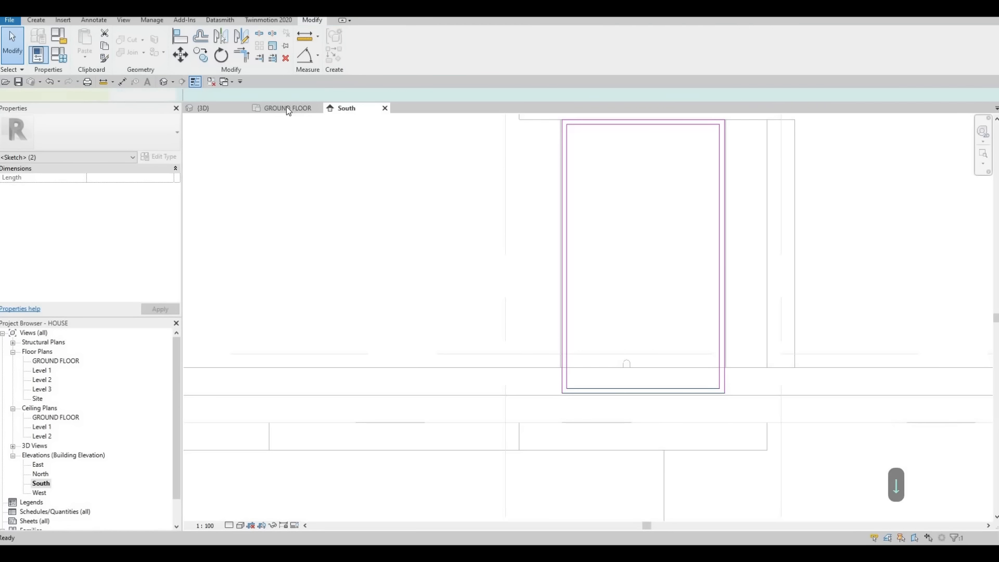
# - Inspect the frame's bottom rail against the ground in the passage opening from behind in the 3D view
pyautogui.click(208, 108)
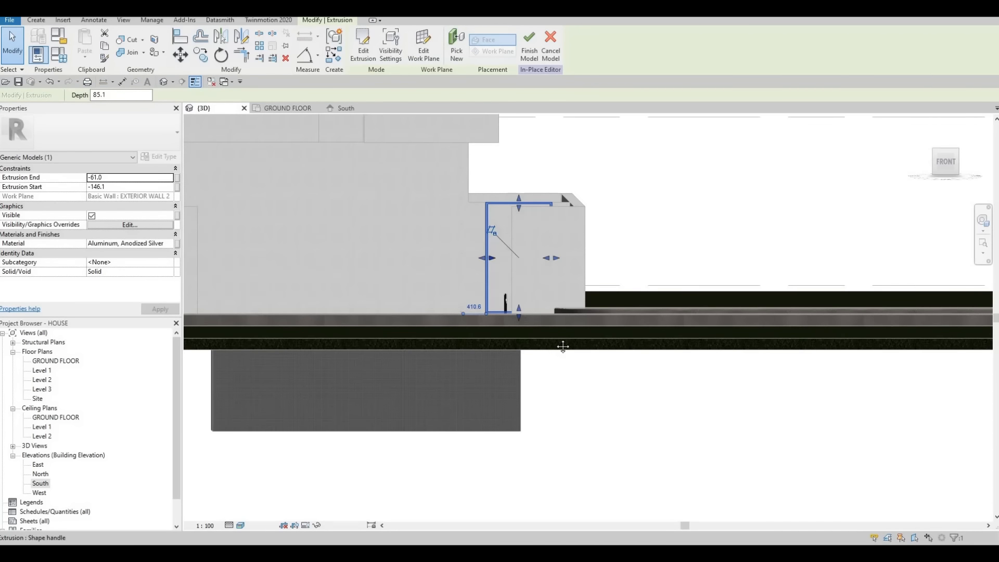
pyautogui.keyDown('shift'); pyautogui.moveTo(563, 346); pyautogui.dragTo(574, 374, button='middle'); pyautogui.keyUp('shift')
pyautogui.keyDown('shift'); pyautogui.moveTo(564, 339); pyautogui.dragTo(580, 303, button='middle'); pyautogui.keyUp('shift')
pyautogui.scroll(6, 607, 287)
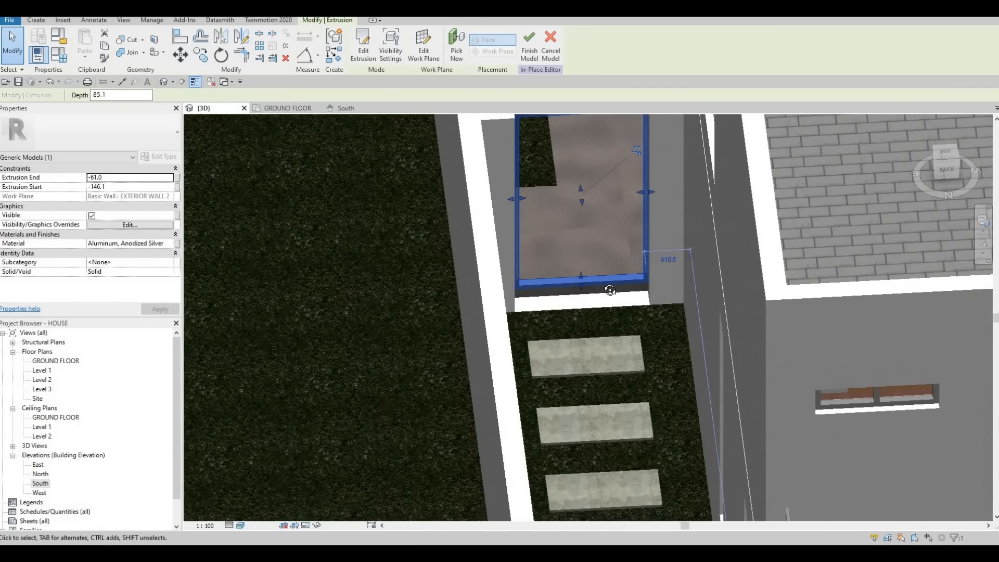
pyautogui.click(677, 288)
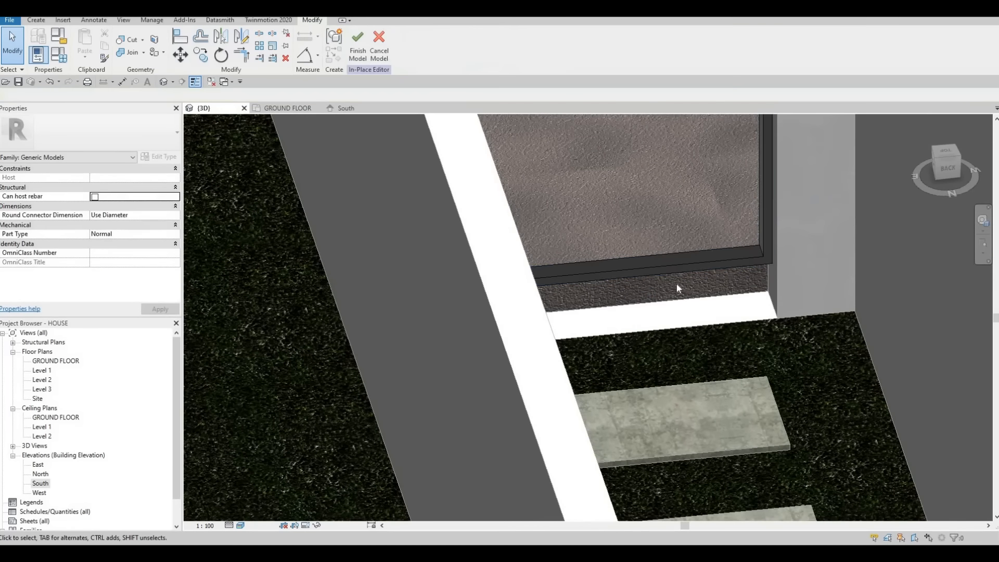
# - Finish the in-place gate frame model and check the gap between its bottom rail and the passage floor from behind
pyautogui.keyDown('shift'); pyautogui.moveTo(642, 205); pyautogui.dragTo(595, 317, button='middle'); pyautogui.keyUp('shift')
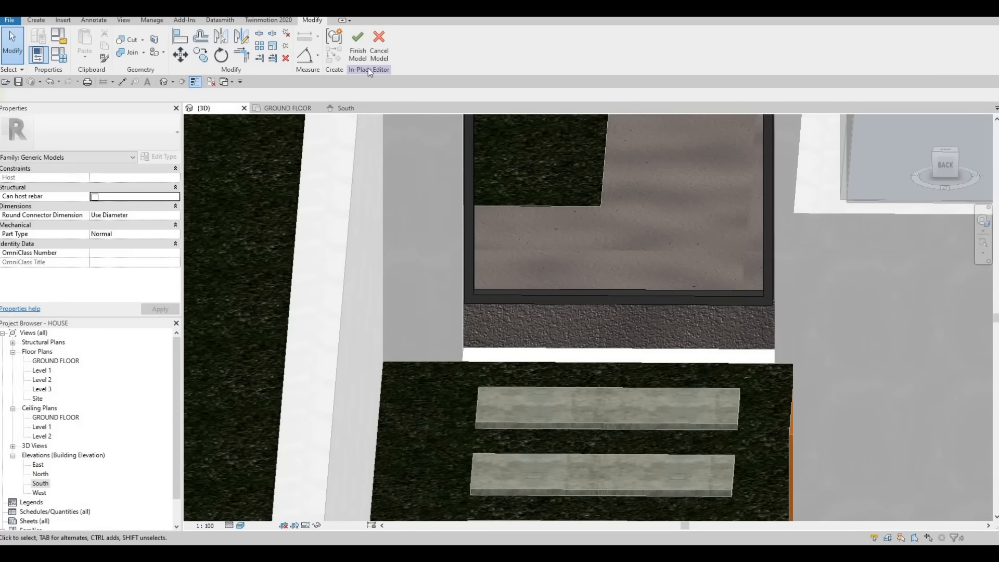
pyautogui.click(573, 351)
pyautogui.keyDown('shift'); pyautogui.moveTo(568, 397); pyautogui.dragTo(568, 301, button='middle'); pyautogui.keyUp('shift')
pyautogui.press('Escape')
pyautogui.scroll(-3, 586, 372)
pyautogui.click(565, 293)
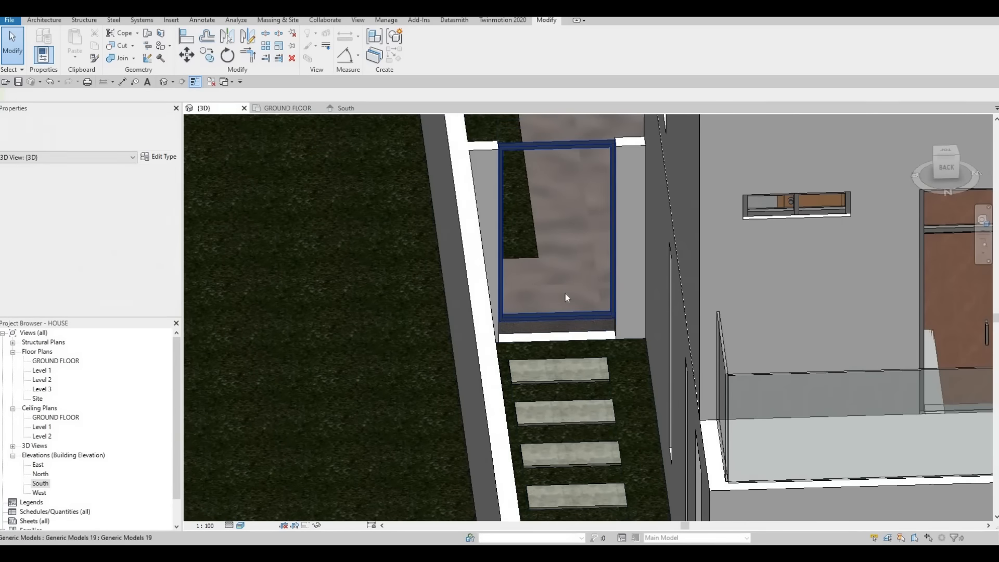
# - Set the height offset of the road, the paved courtyard and the two grass strips inside the front walls to 0
pyautogui.click(538, 259)
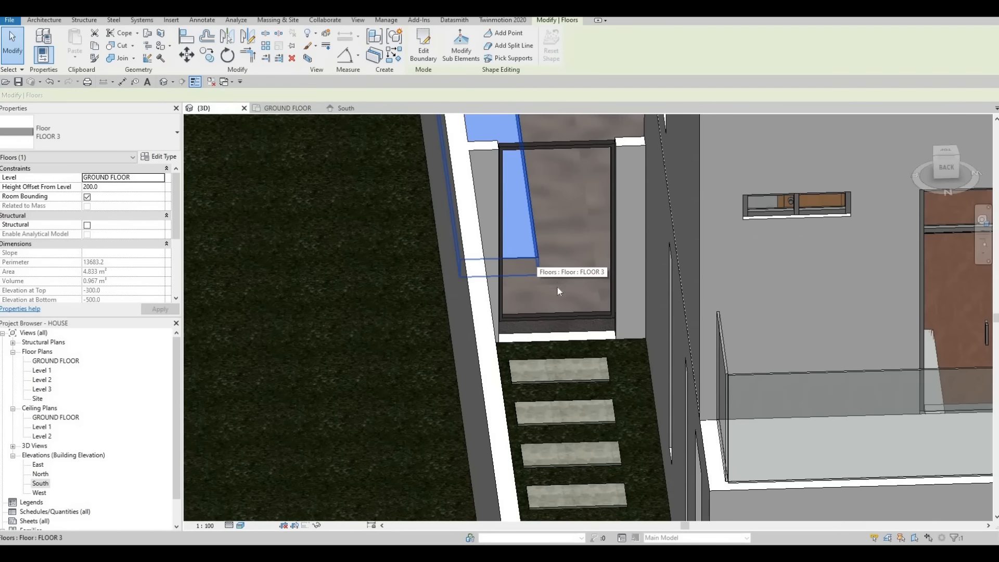
pyautogui.keyDown('shift'); pyautogui.moveTo(553, 293); pyautogui.dragTo(644, 311, button='middle'); pyautogui.keyUp('shift')
pyautogui.press('Escape')
pyautogui.click(645, 311)
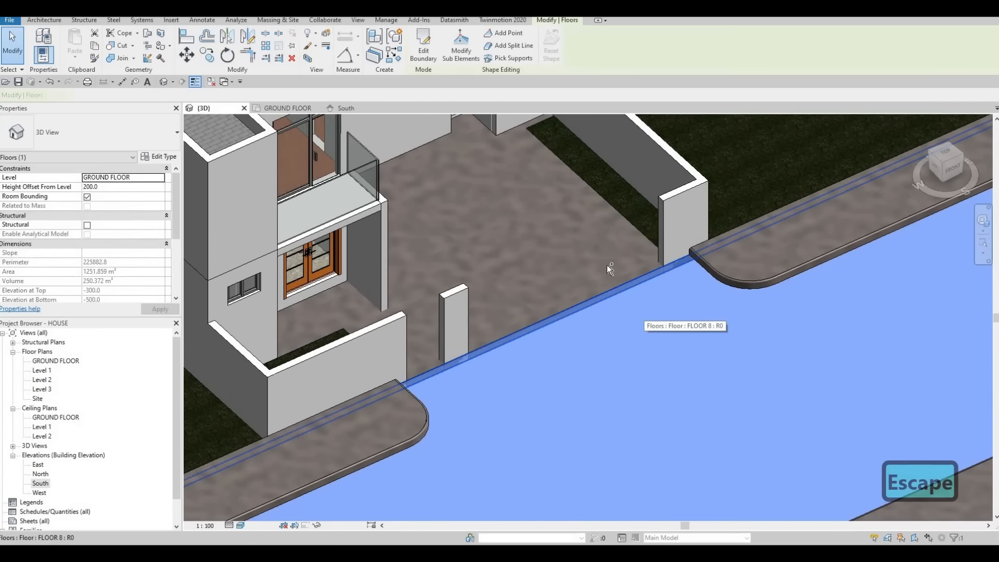
pyautogui.keyDown('ctrl'); pyautogui.click(623, 204); pyautogui.keyUp('ctrl')
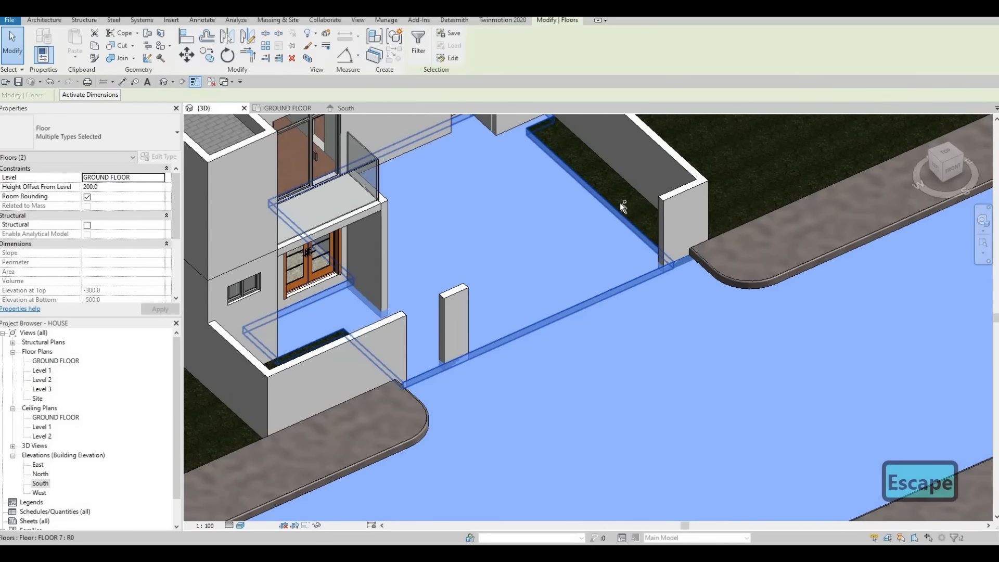
pyautogui.keyDown('ctrl'); pyautogui.click(623, 204); pyautogui.keyUp('ctrl')
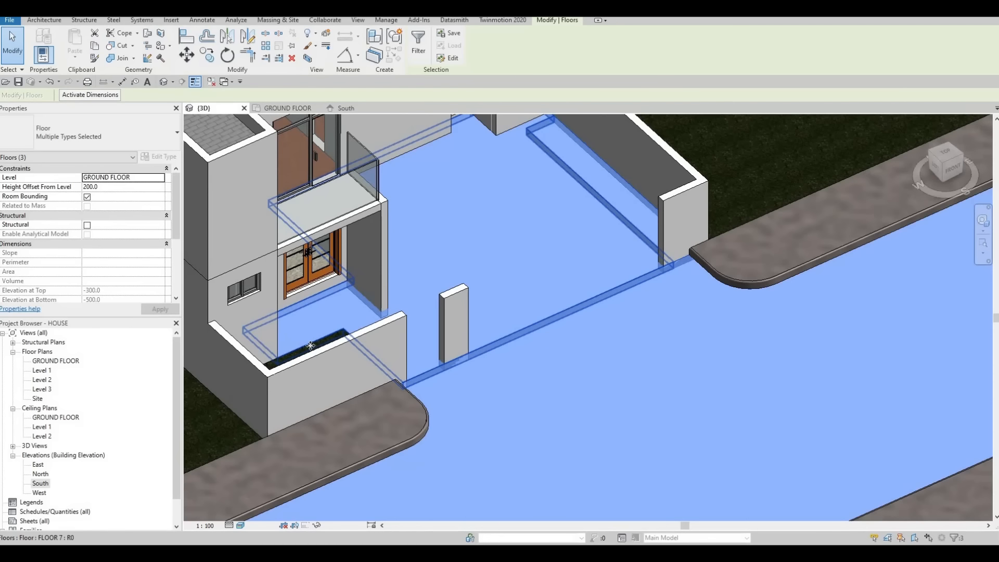
pyautogui.keyDown('shift'); pyautogui.moveTo(361, 397); pyautogui.dragTo(322, 407, button='middle'); pyautogui.keyUp('shift')
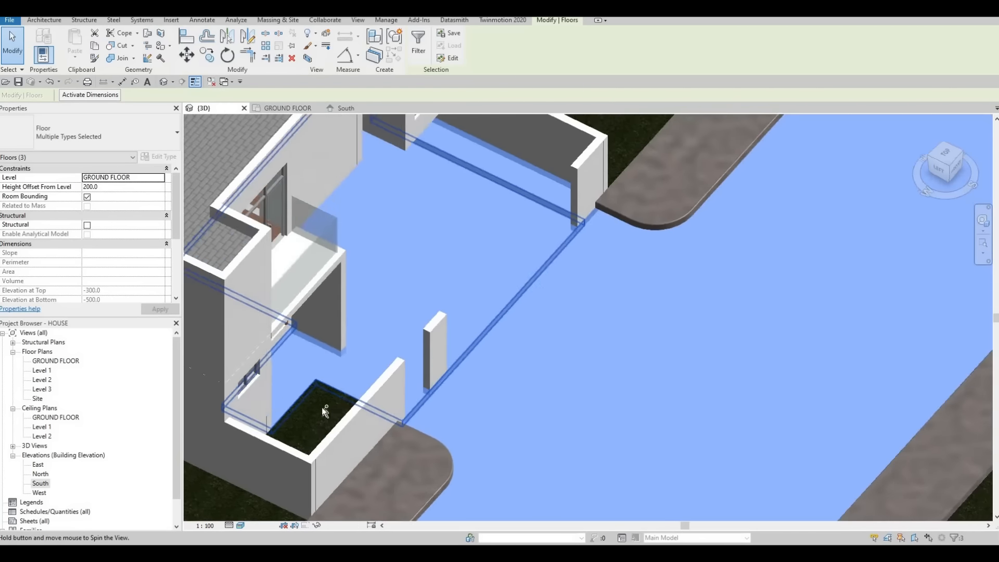
pyautogui.keyDown('ctrl'); pyautogui.click(319, 411); pyautogui.keyUp('ctrl')
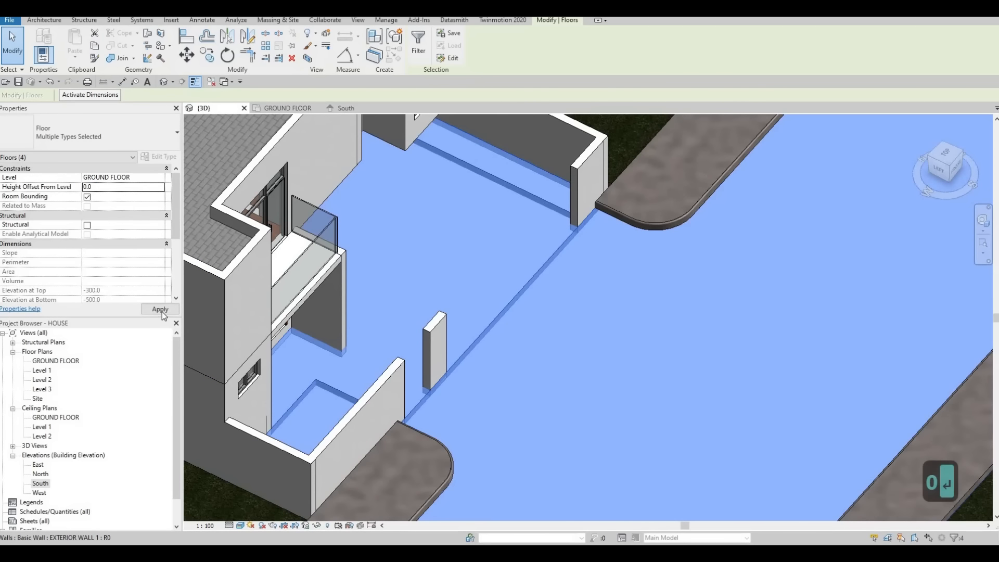
# - Set the height offset of the lawn on the far side of the road to 0
pyautogui.press('Escape')
pyautogui.scroll(-5, 631, 290)
pyautogui.keyDown('shift'); pyautogui.moveTo(631, 290); pyautogui.dragTo(631, 323, button='middle'); pyautogui.keyUp('shift')
pyautogui.click(631, 324)
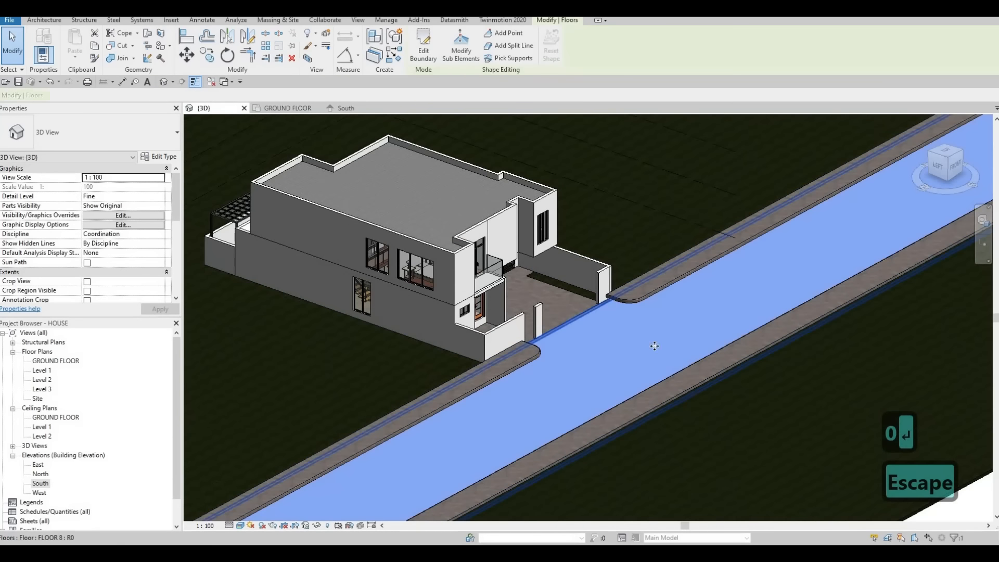
pyautogui.click(707, 392)
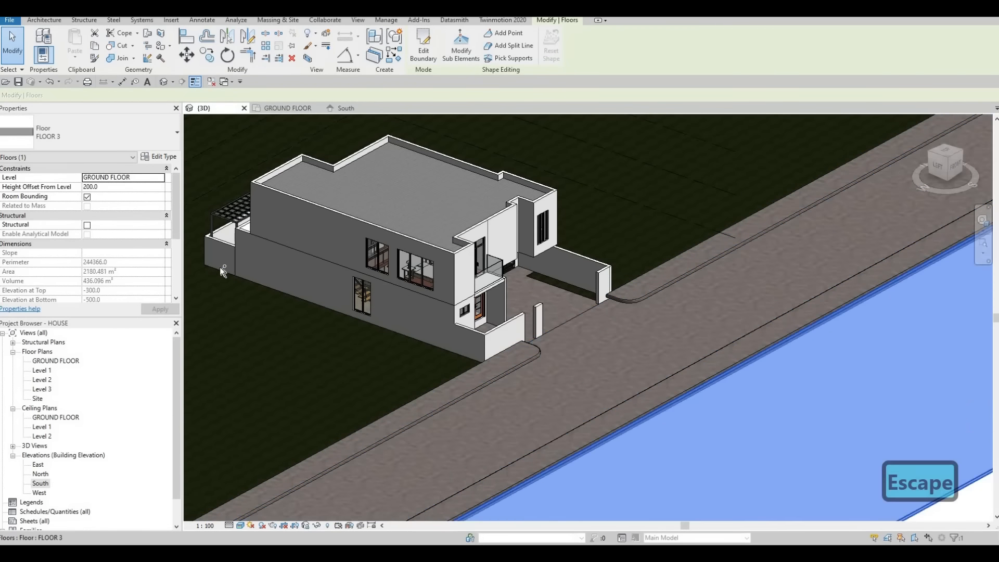
pyautogui.click(117, 188)
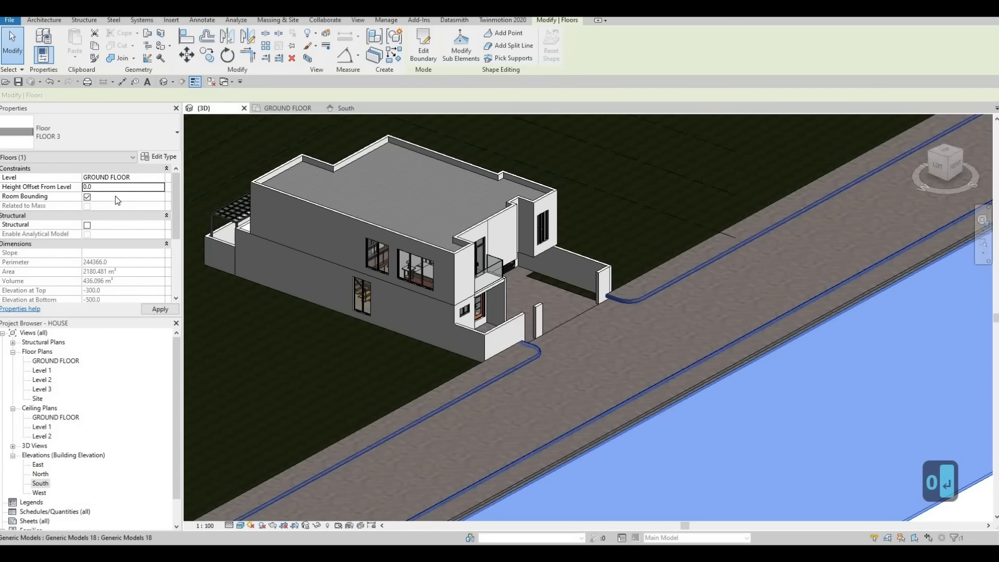
# - Lower the sidewalks along both sides of the road to a height offset of 200
pyautogui.click(638, 298)
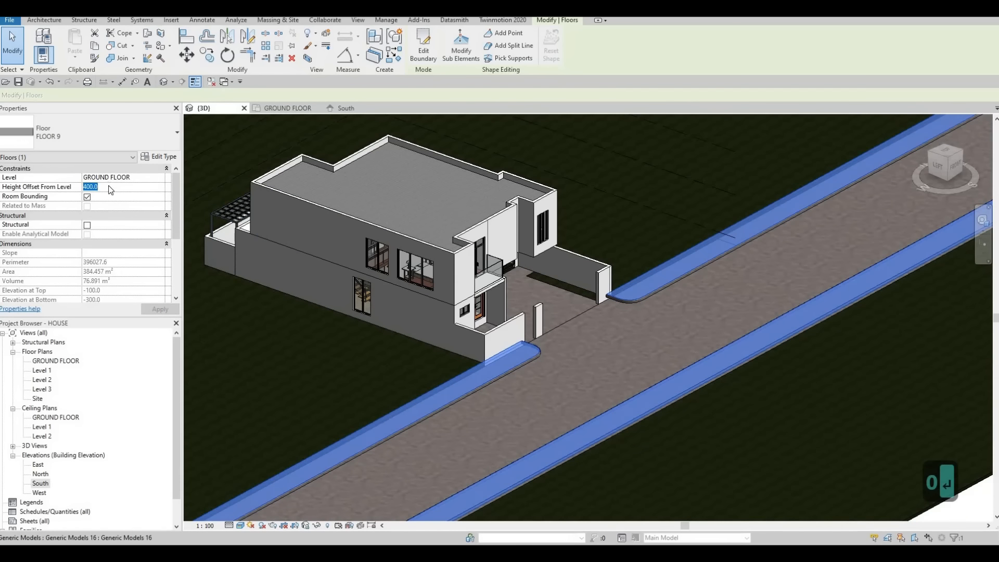
pyautogui.write('200')
pyautogui.press('Return')
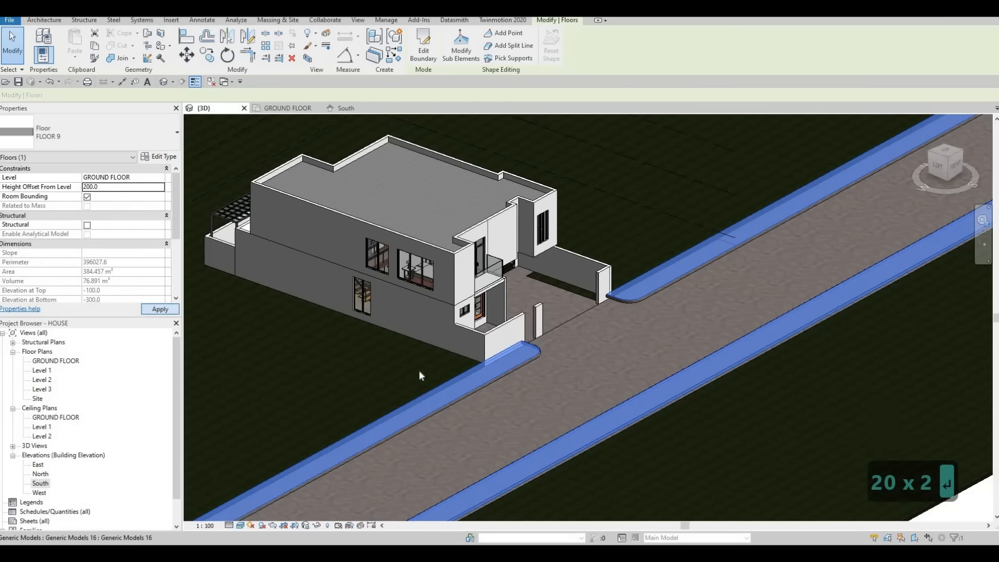
pyautogui.press('Escape')
# - Set the height offset of the large lawn surrounding the house to 0
pyautogui.click(414, 367)
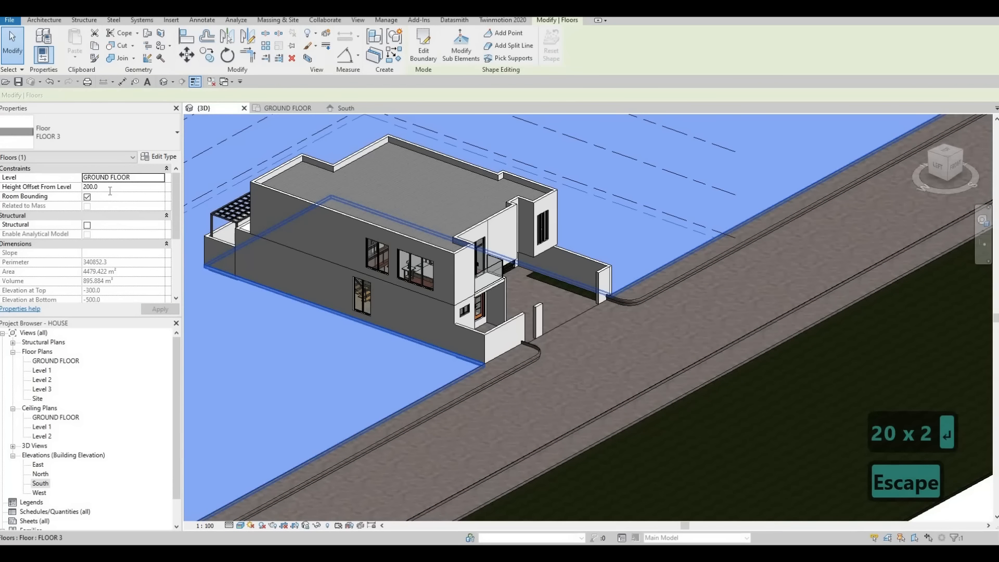
pyautogui.click(110, 187)
pyautogui.write('0')
pyautogui.press('Return')
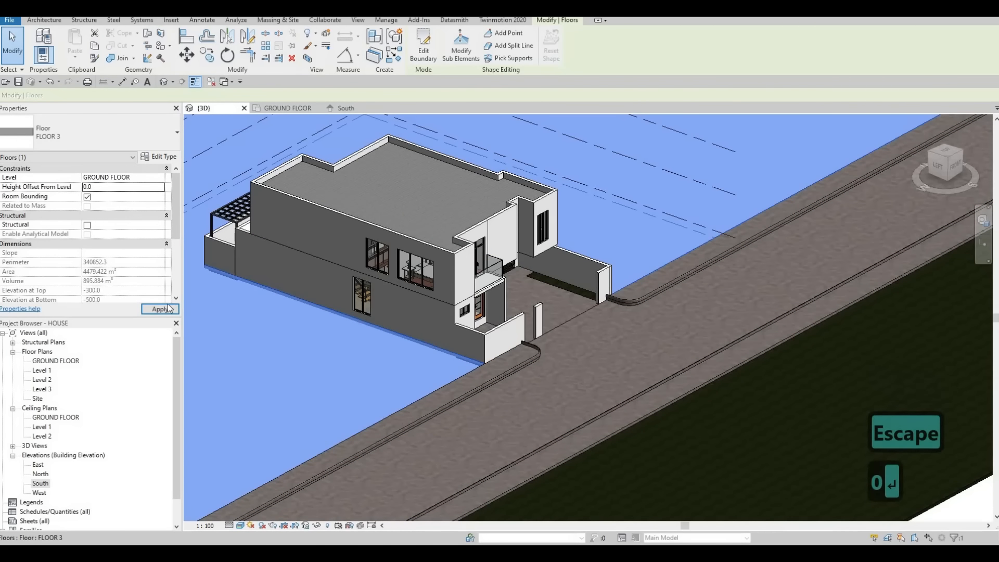
pyautogui.press('Escape')
pyautogui.press('Escape')
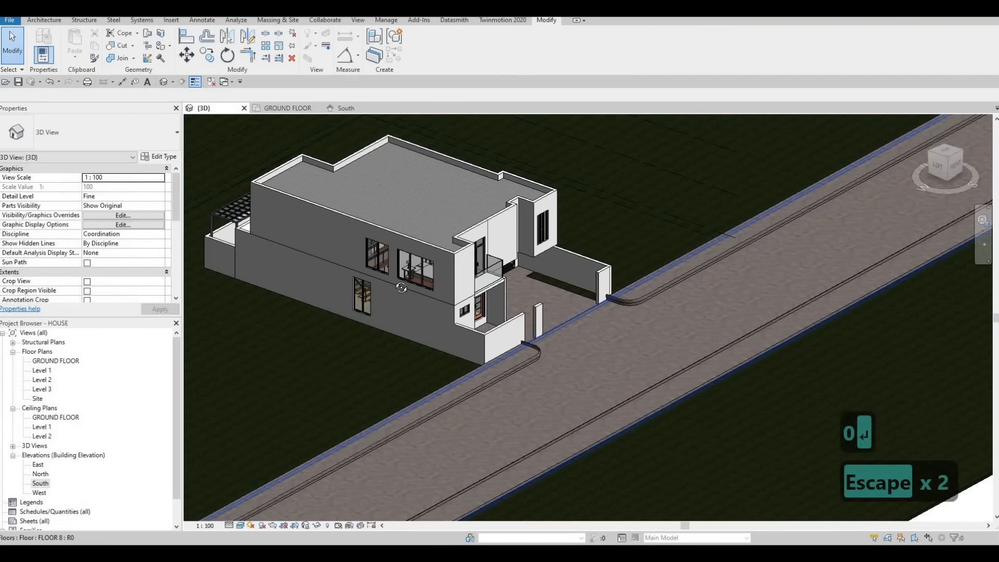
# - Open the sidewalk curb model for in-place editing and finish it so the curb realigns with the lowered sidewalk edge
pyautogui.keyDown('shift'); pyautogui.moveTo(401, 334); pyautogui.dragTo(569, 320, button='middle'); pyautogui.keyUp('shift')
pyautogui.scroll(4, 569, 320)
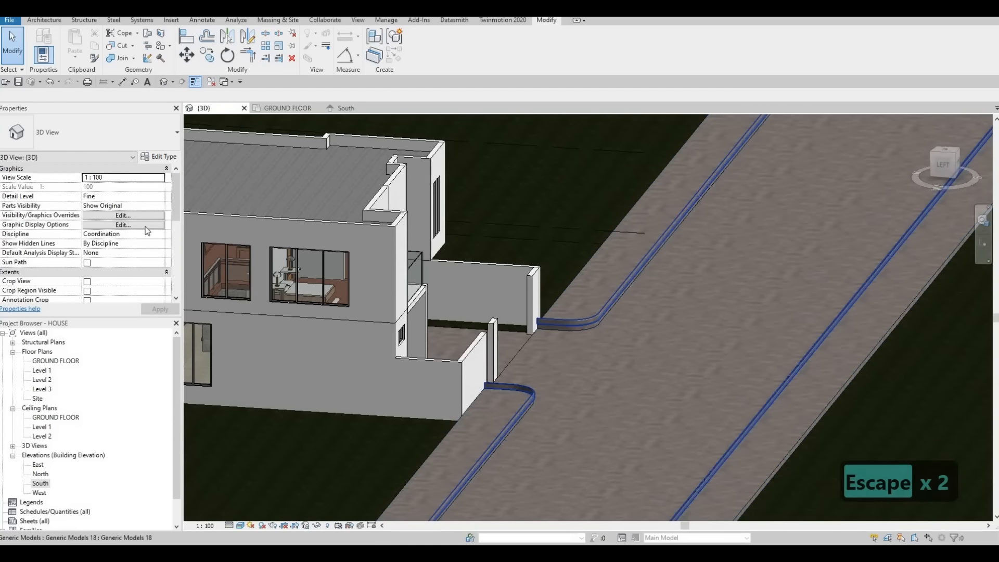
pyautogui.click(592, 329)
pyautogui.press('Escape')
pyautogui.keyDown('shift'); pyautogui.moveTo(495, 341); pyautogui.dragTo(473, 379, button='middle'); pyautogui.keyUp('shift')
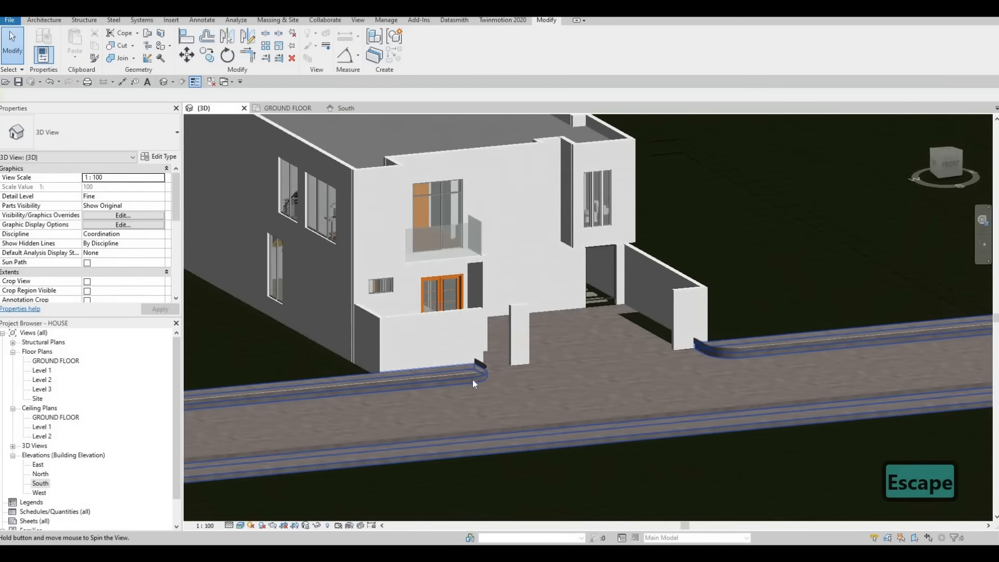
pyautogui.scroll(4, 472, 383)
pyautogui.click(457, 353)
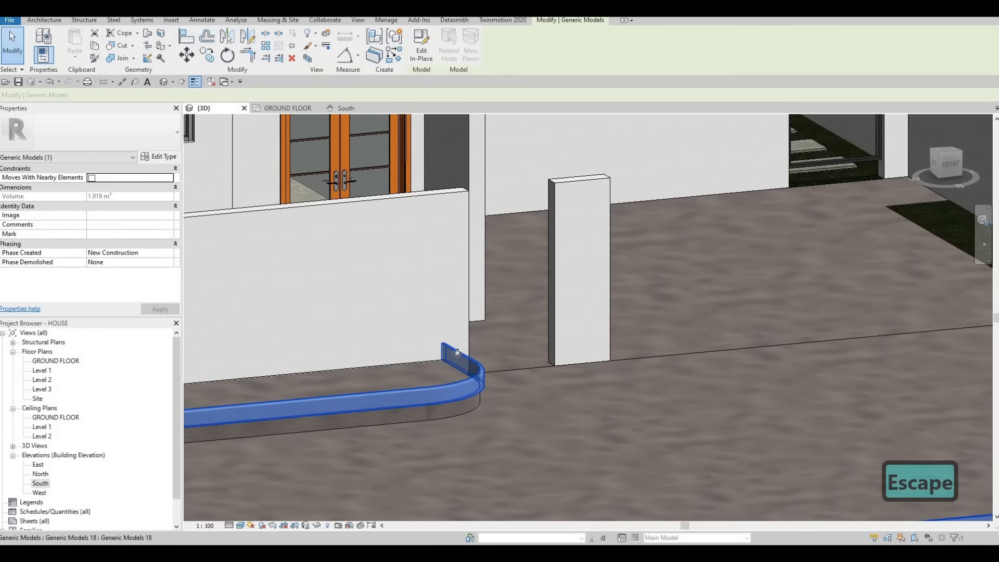
pyautogui.click(421, 49)
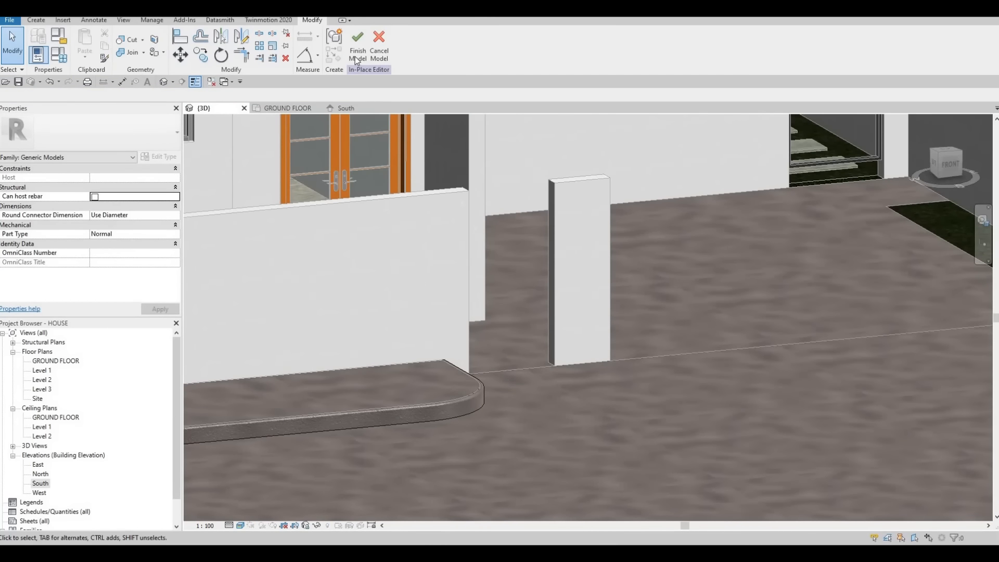
pyautogui.scroll(-4, 516, 375)
pyautogui.keyDown('shift'); pyautogui.moveTo(709, 433); pyautogui.dragTo(609, 377, button='middle'); pyautogui.keyUp('shift')
pyautogui.moveTo(454, 357); pyautogui.dragTo(456, 411, button='middle')
pyautogui.press('Escape')
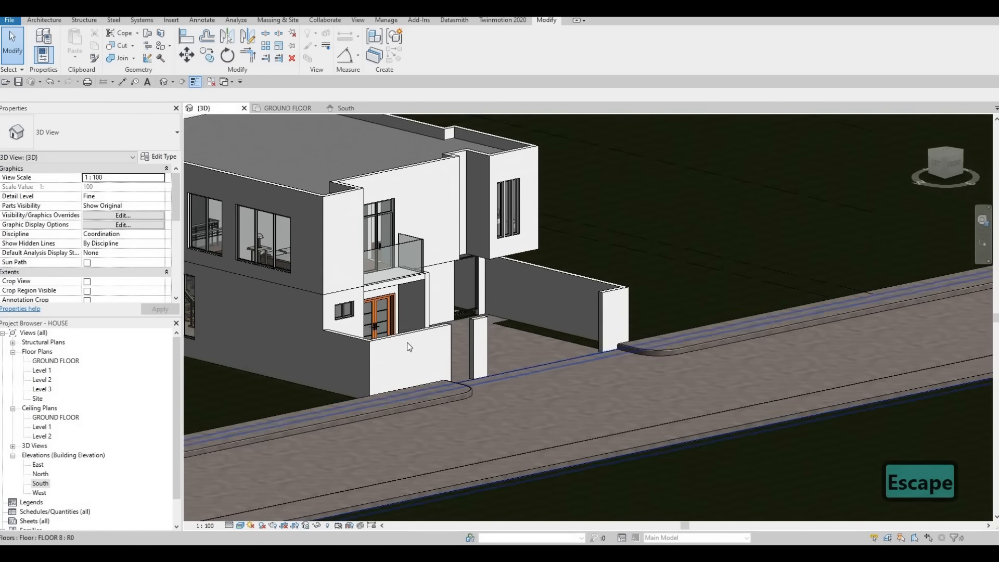
# - Examine the sidewalks, curb ends, front walls and side passage from several angles in 3D to check the new floor heights
pyautogui.keyDown('shift'); pyautogui.moveTo(407, 342); pyautogui.dragTo(397, 363, button='middle'); pyautogui.keyUp('shift')
pyautogui.scroll(2, 398, 363)
pyautogui.click(518, 359)
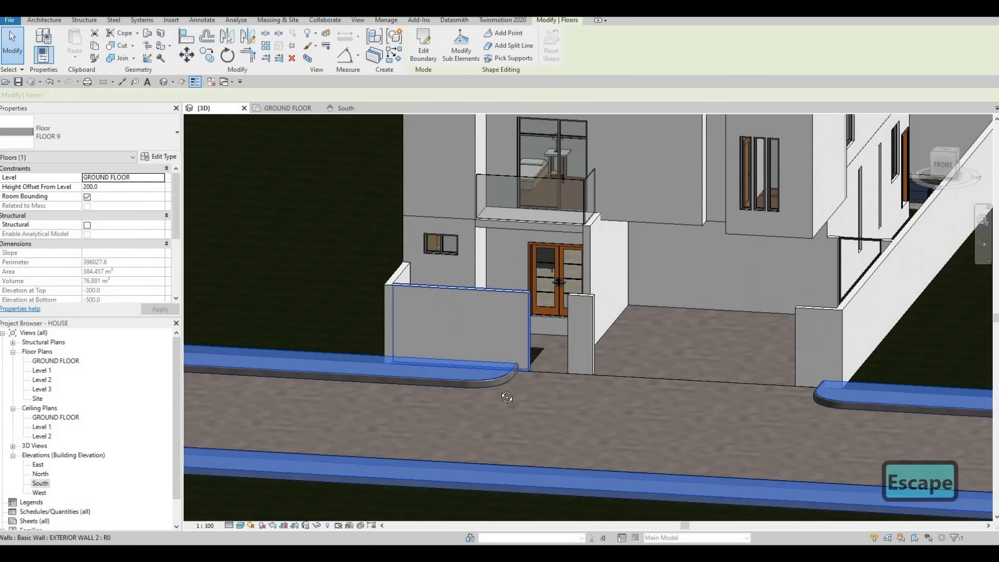
pyautogui.keyDown('shift'); pyautogui.moveTo(518, 359); pyautogui.dragTo(522, 396, button='middle'); pyautogui.keyUp('shift')
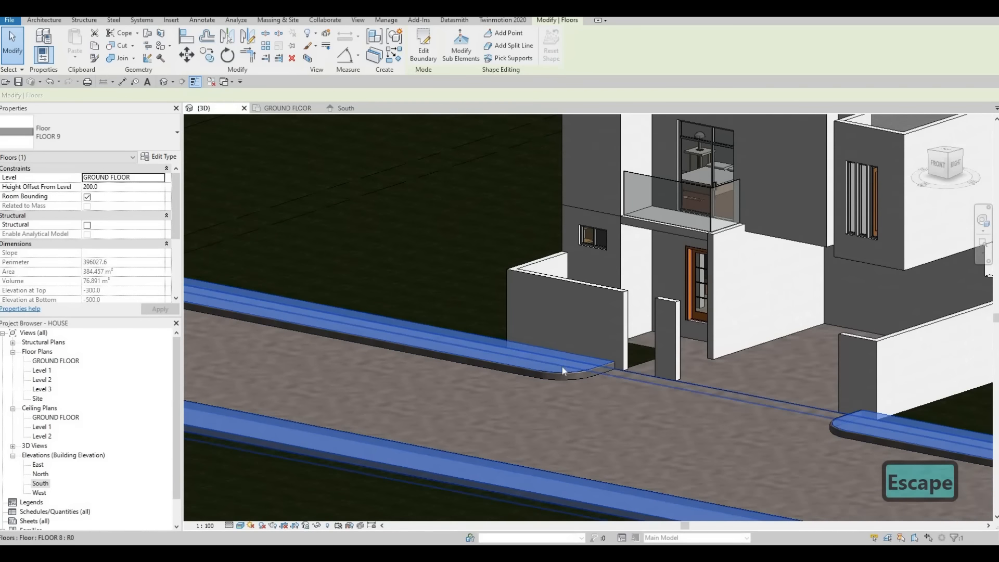
pyautogui.press('Escape')
pyautogui.scroll(2, 529, 366)
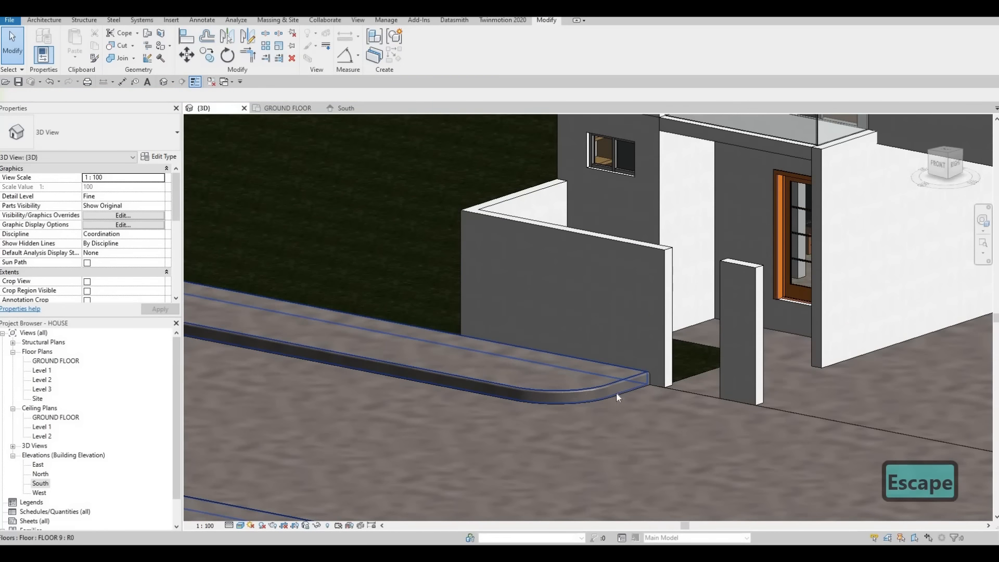
pyautogui.scroll(-2, 616, 392)
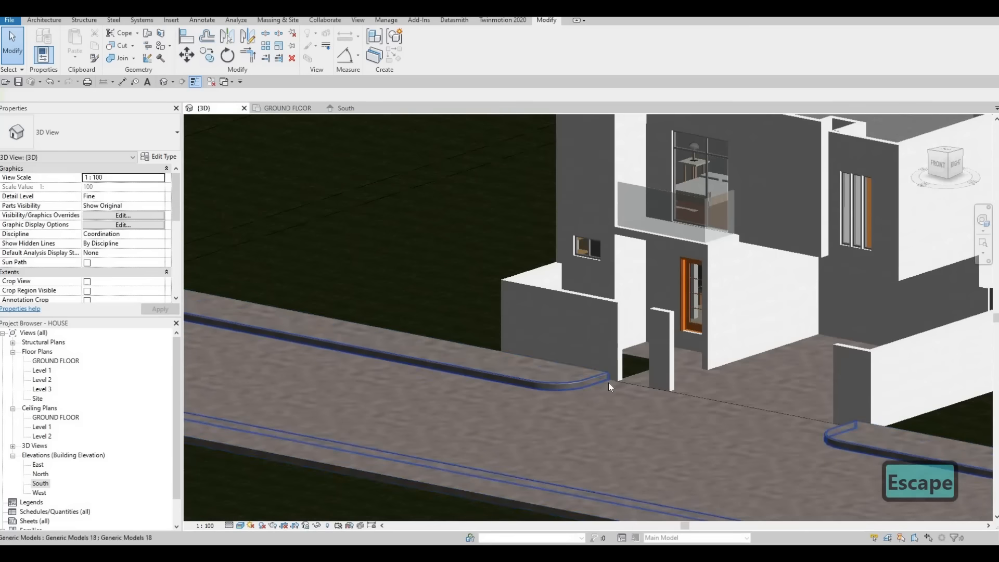
pyautogui.click(554, 372)
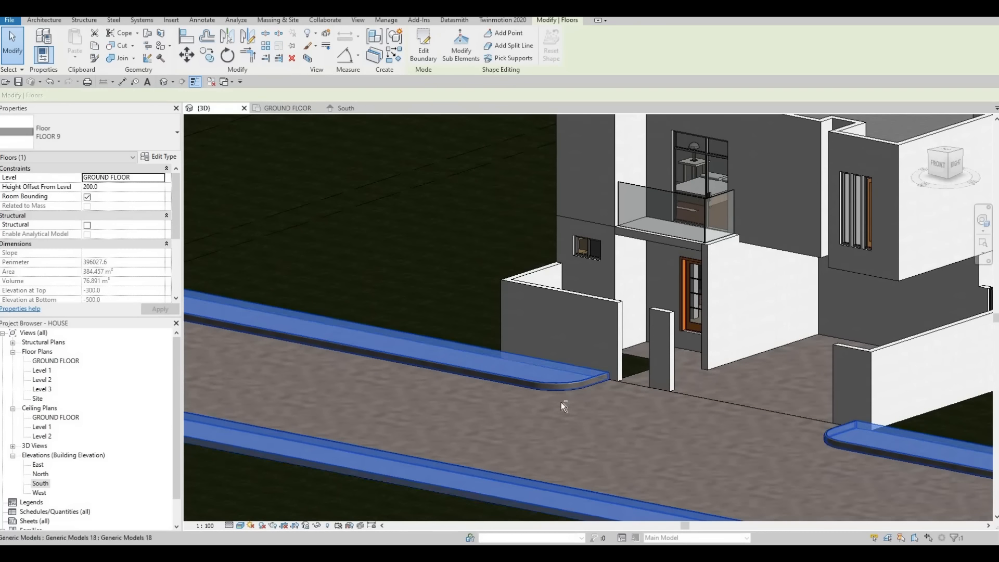
pyautogui.press('Escape')
pyautogui.scroll(-2, 560, 391)
pyautogui.press('Escape')
pyautogui.scroll(2, 560, 390)
pyautogui.keyDown('shift'); pyautogui.moveTo(813, 370); pyautogui.dragTo(840, 378, button='middle'); pyautogui.keyUp('shift')
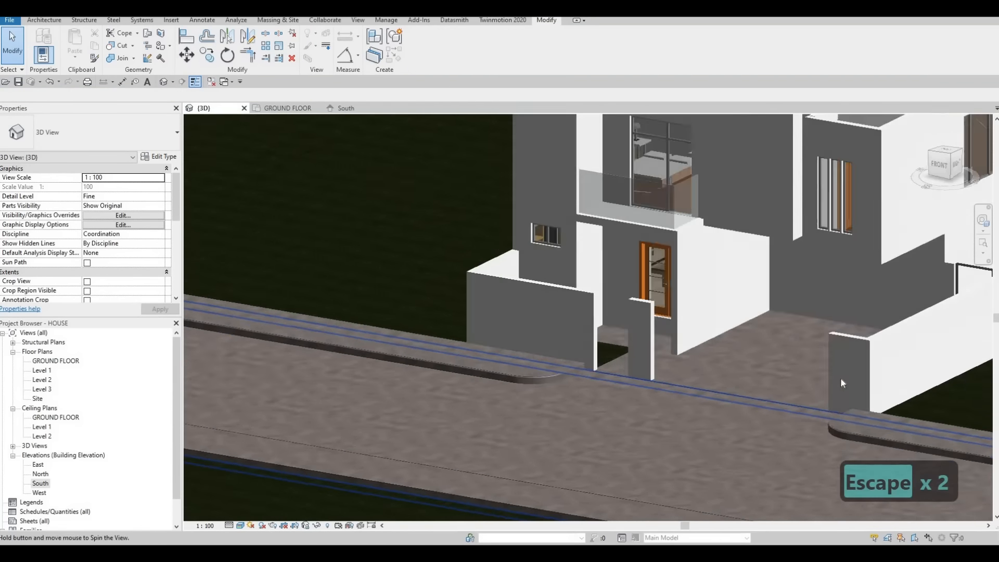
pyautogui.click(841, 380)
pyautogui.press('Escape')
pyautogui.keyDown('shift'); pyautogui.moveTo(691, 398); pyautogui.dragTo(655, 363, button='middle'); pyautogui.keyUp('shift')
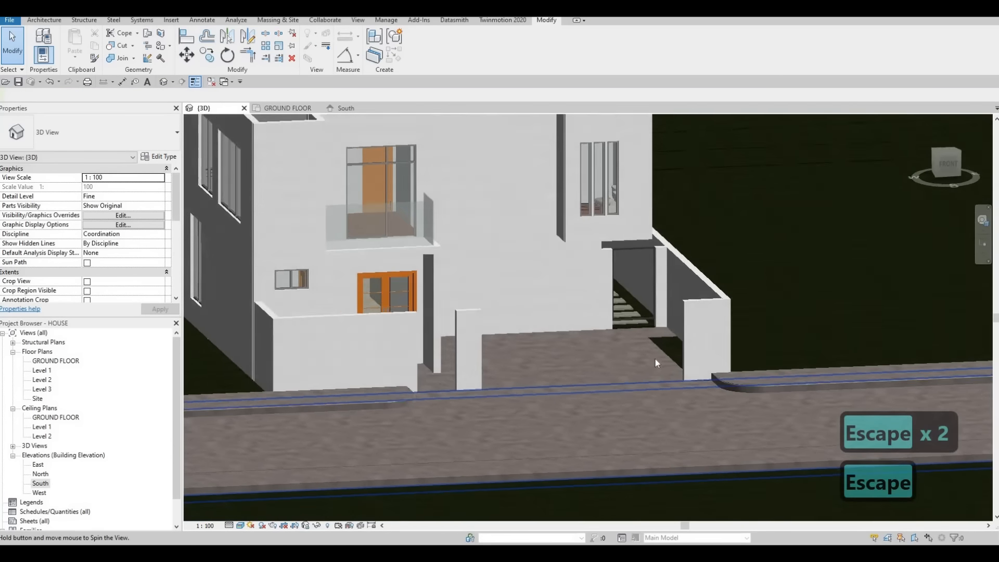
pyautogui.scroll(-2, 651, 367)
pyautogui.scroll(5, 648, 376)
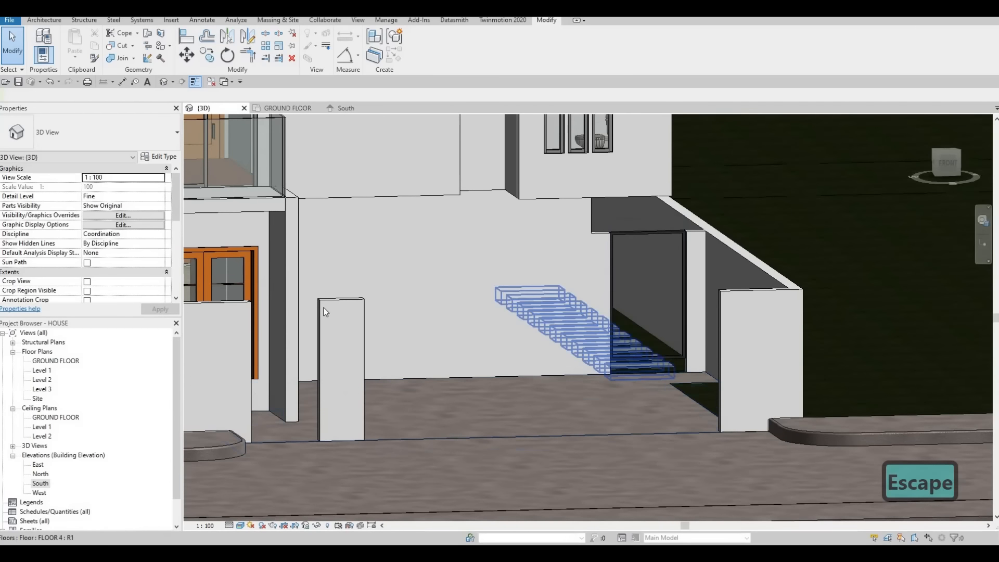
# - In the South elevation, edit the side passage gate frame's extrusion sketch and move its bottom edges down to the lowered floor line
pyautogui.click(339, 108)
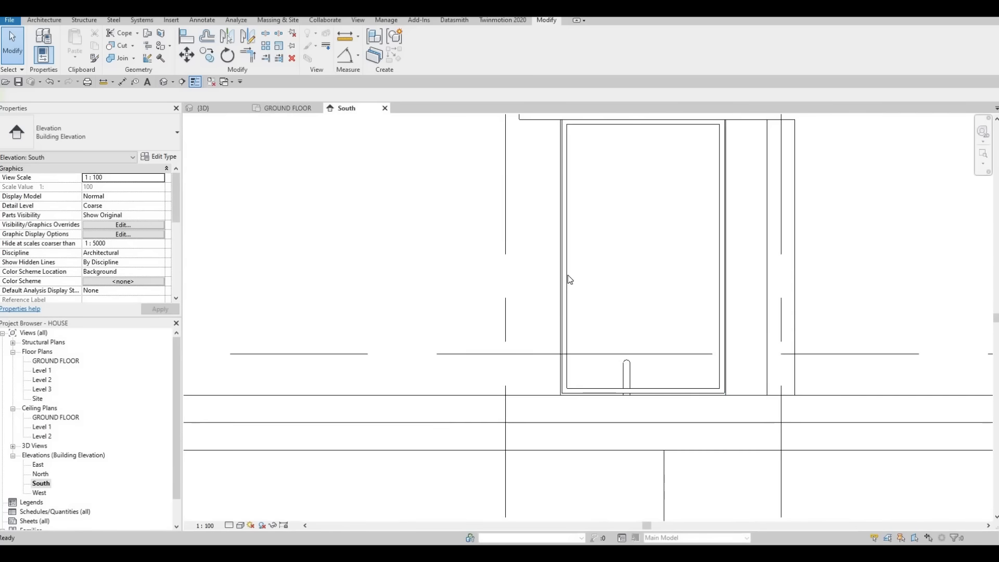
pyautogui.moveTo(598, 385); pyautogui.dragTo(582, 318, button='middle')
pyautogui.scroll(-1, 582, 318)
pyautogui.click(583, 318)
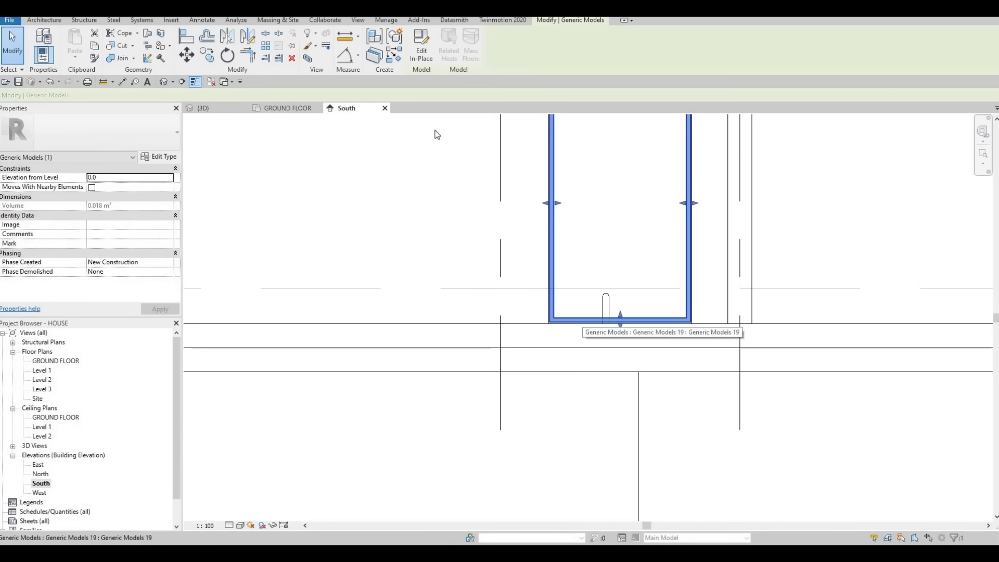
pyautogui.doubleClick(552, 288)
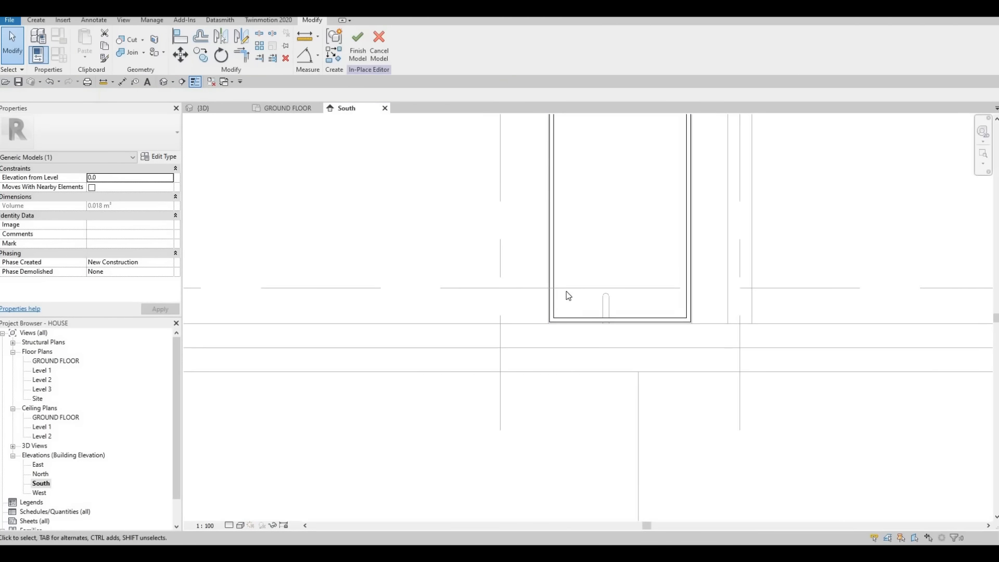
pyautogui.click(564, 320)
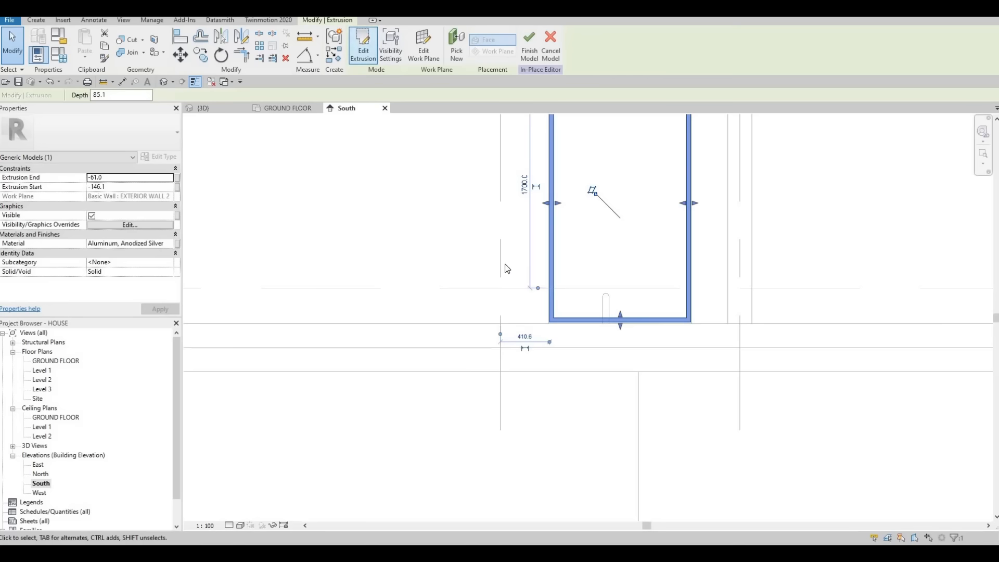
pyautogui.moveTo(717, 366); pyautogui.dragTo(717, 365)
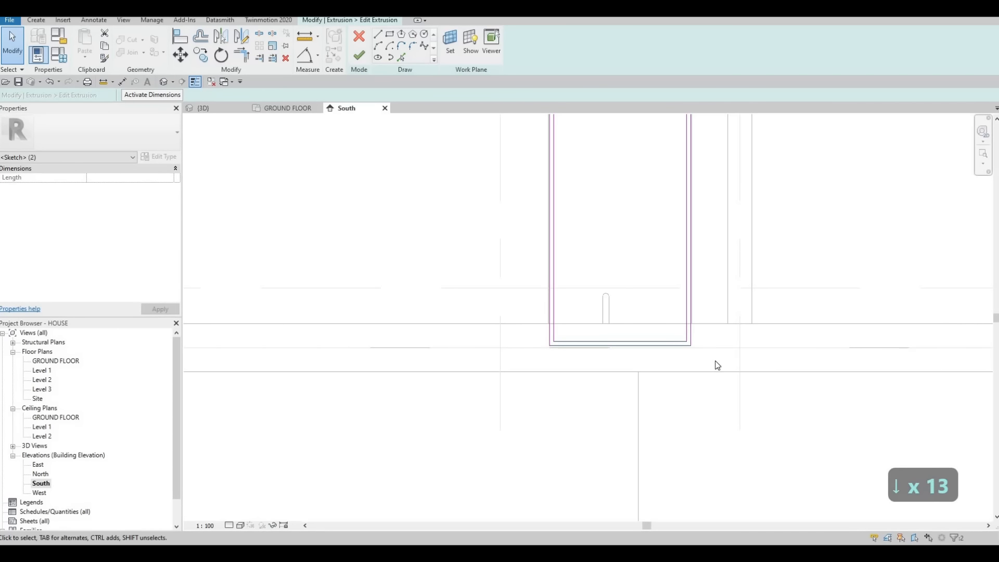
pyautogui.scroll(6, 584, 369)
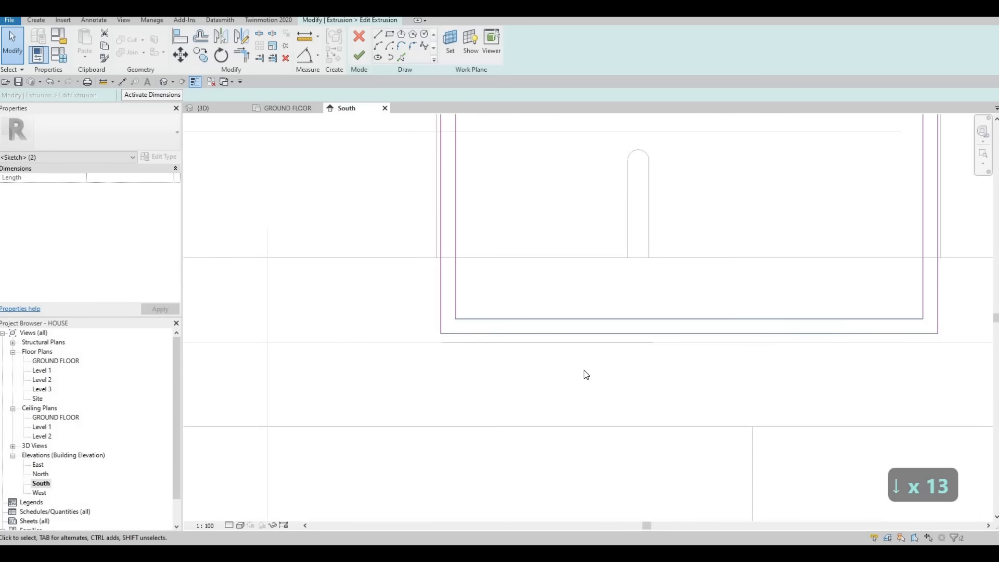
pyautogui.press('Down')
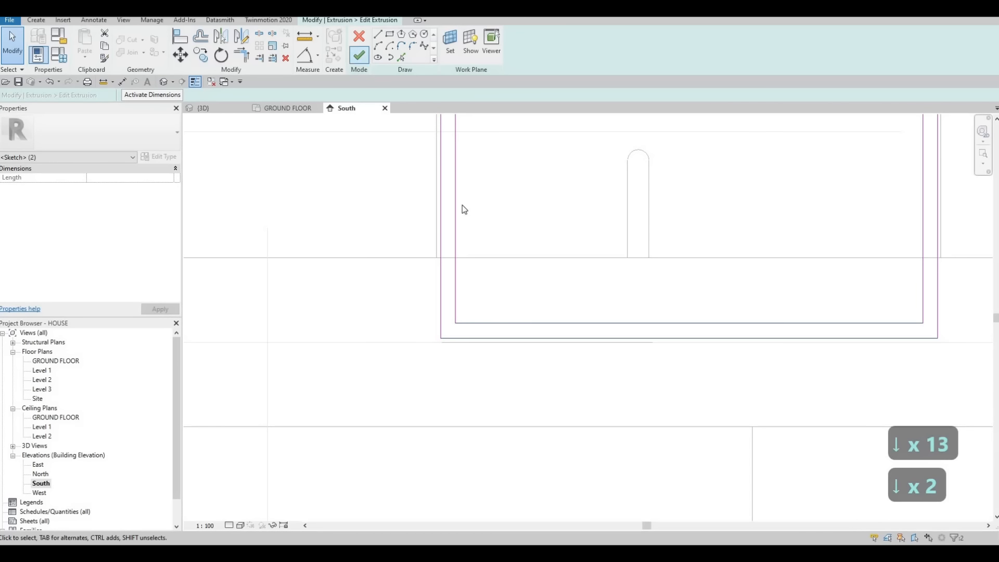
# - Finish editing the gate frame and check its extended bottom at the side passage in the 3D view
pyautogui.click(359, 55)
pyautogui.press('Escape')
pyautogui.scroll(-3, 368, 163)
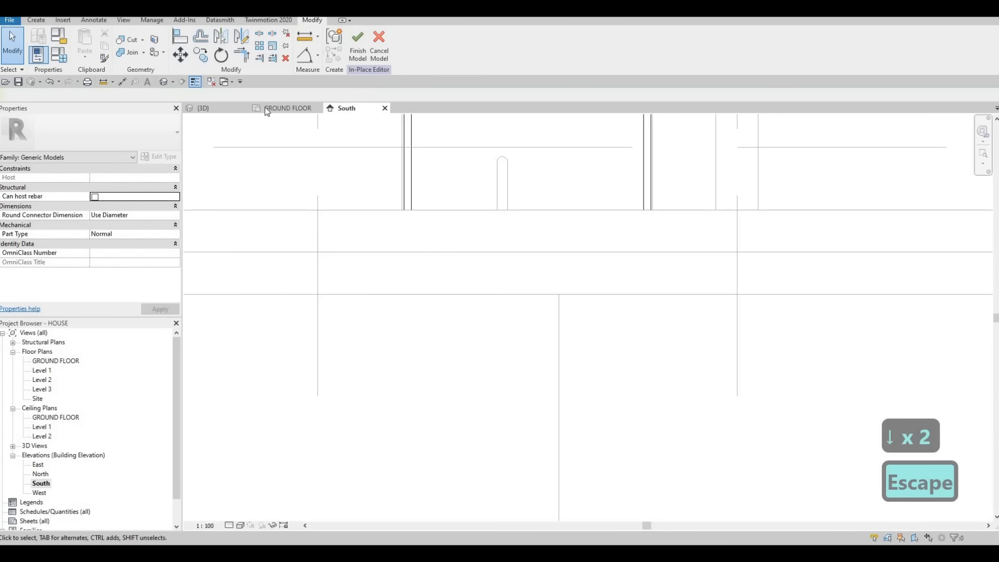
pyautogui.click(230, 110)
pyautogui.keyDown('shift'); pyautogui.moveTo(469, 312); pyautogui.dragTo(655, 386, button='middle'); pyautogui.keyUp('shift')
pyautogui.scroll(4, 455, 277)
pyautogui.scroll(-5, 527, 331)
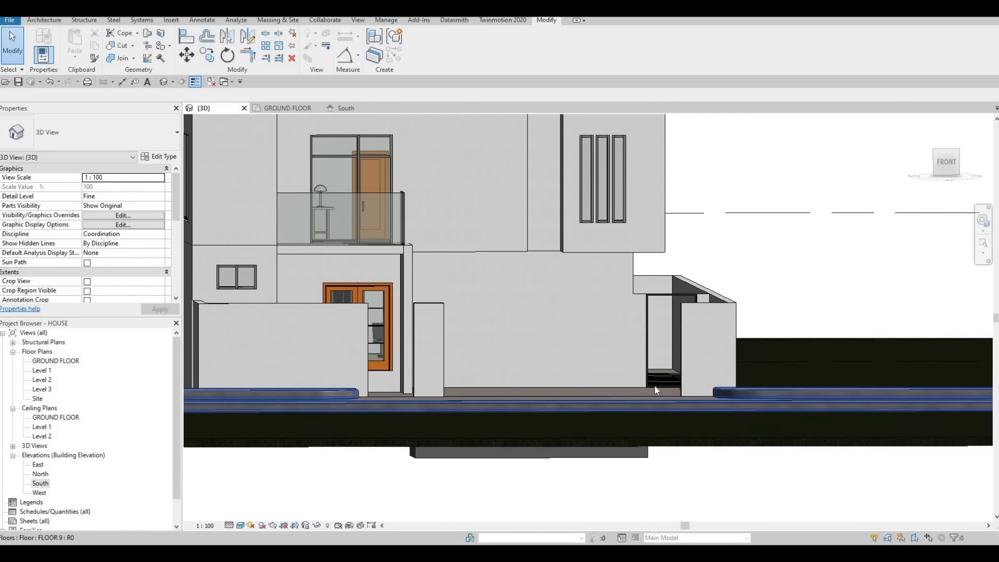
pyautogui.scroll(5, 666, 386)
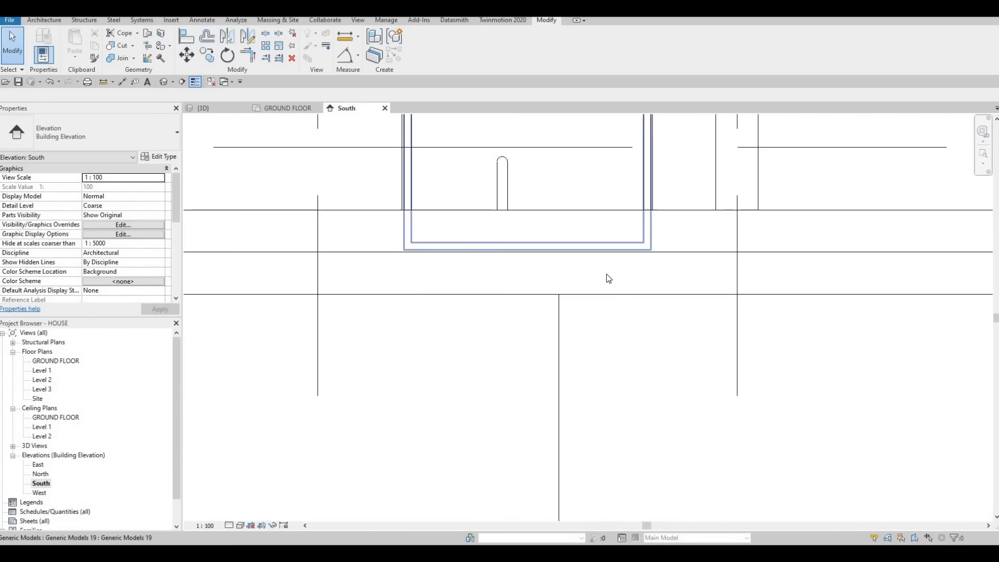
# - Hide the front sidewalk floor and the curb model in the South elevation to expose the gate frame's lower edge
pyautogui.scroll(-3, 592, 336)
pyautogui.moveTo(539, 313); pyautogui.dragTo(562, 351, button='middle')
pyautogui.scroll(-2, 562, 352)
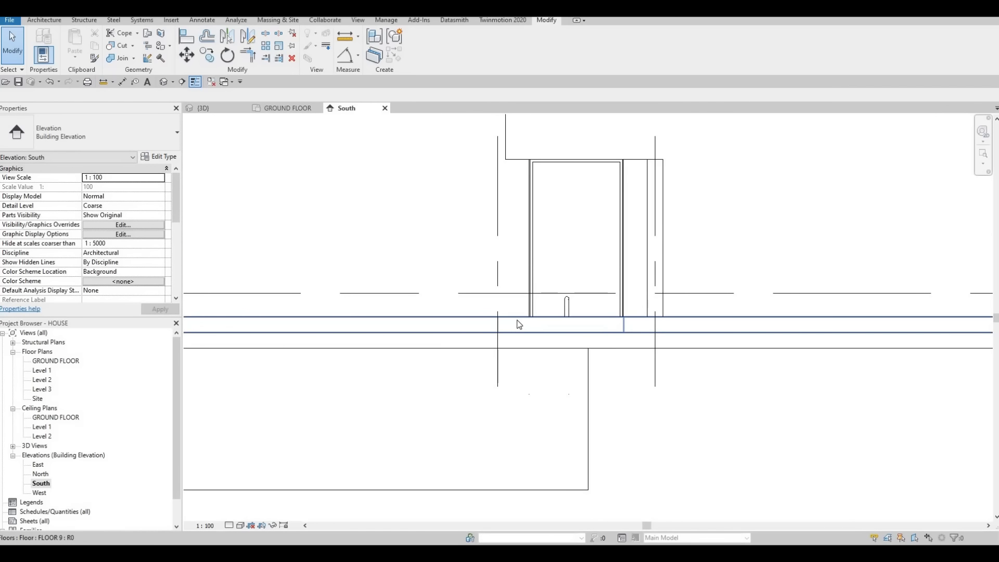
pyautogui.rightClick(519, 318)
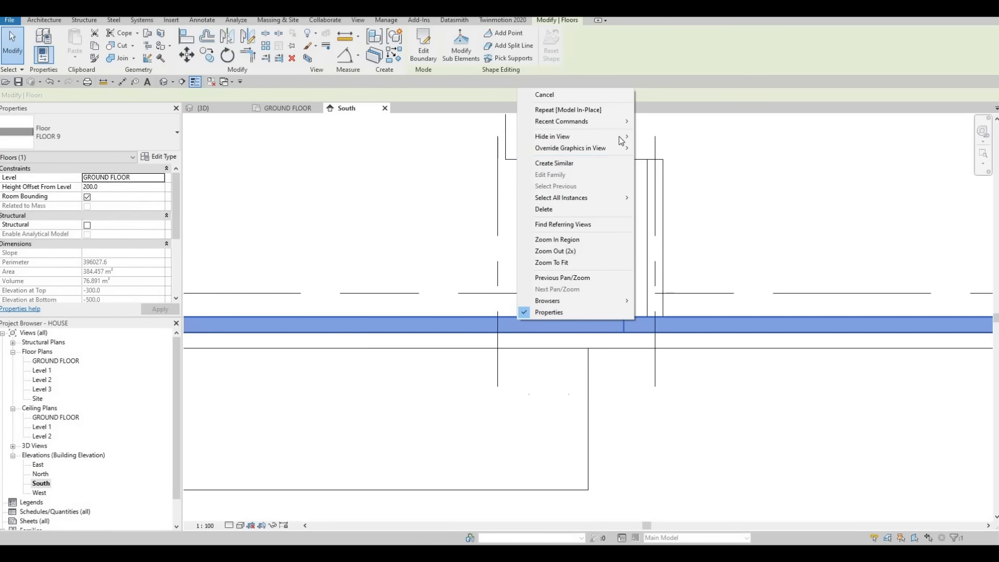
pyautogui.click(662, 136)
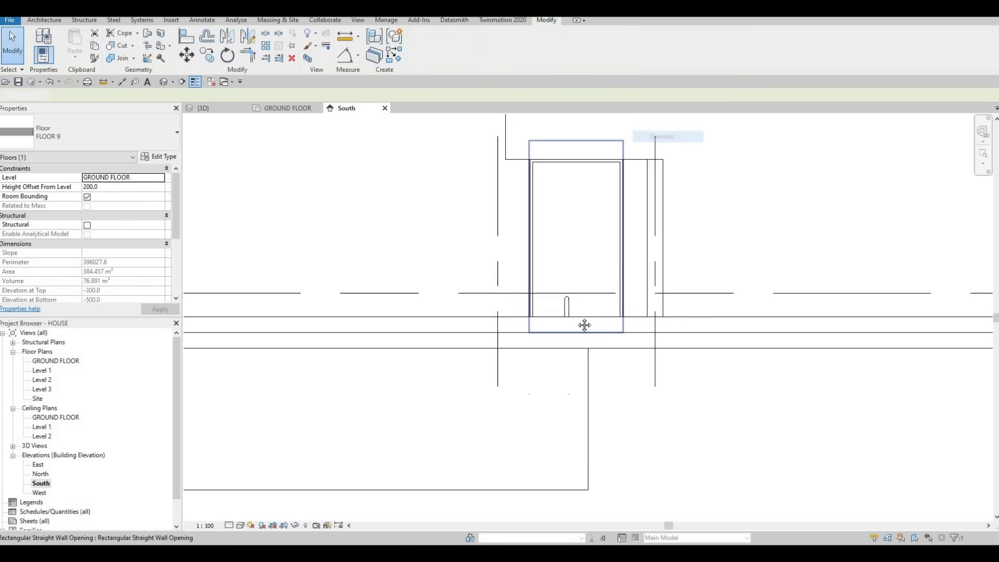
pyautogui.scroll(2, 567, 369)
pyautogui.press('Escape')
pyautogui.click(568, 371)
pyautogui.rightClick(569, 369)
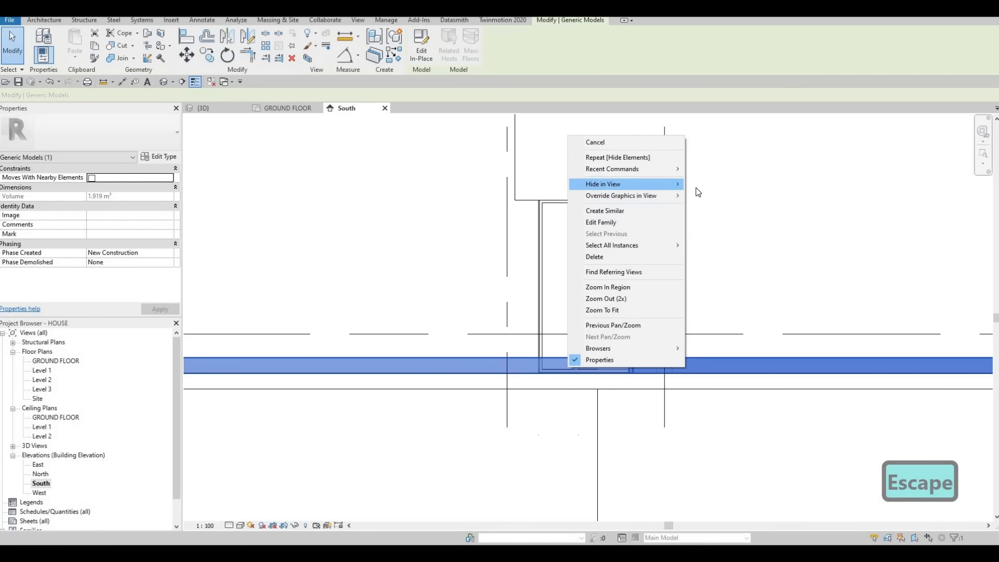
pyautogui.click(713, 185)
pyautogui.click(561, 397)
# - Examine the gate frame, the passage opening and the surrounding floor lines in the South elevation
pyautogui.scroll(-3, 551, 407)
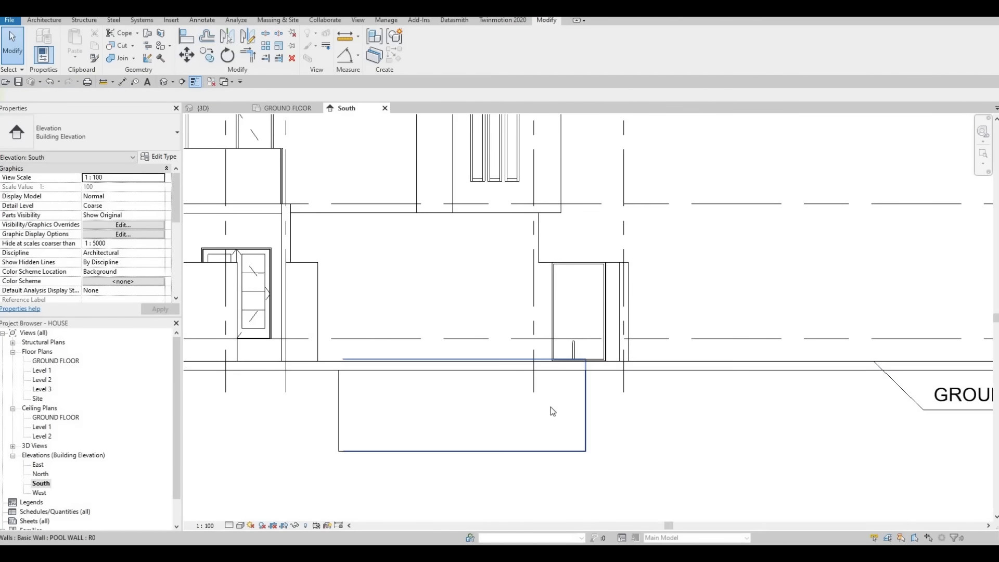
pyautogui.scroll(1, 691, 312)
pyautogui.scroll(2, 631, 373)
pyautogui.press('Escape')
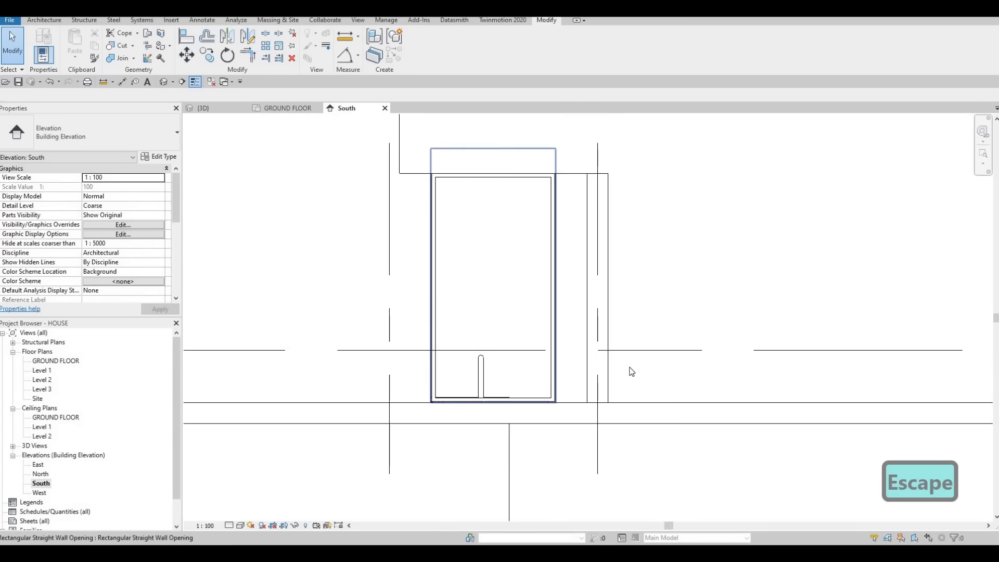
pyautogui.scroll(1, 632, 374)
pyautogui.scroll(1, 626, 276)
pyautogui.scroll(-2, 627, 276)
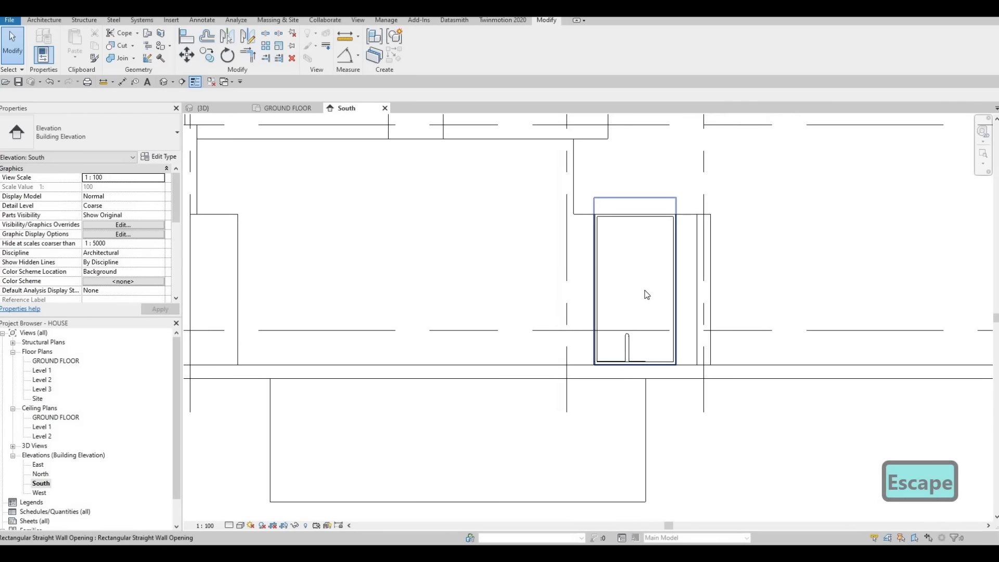
pyautogui.scroll(-1, 644, 290)
pyautogui.press('Escape')
pyautogui.scroll(-1, 585, 309)
pyautogui.press('Escape')
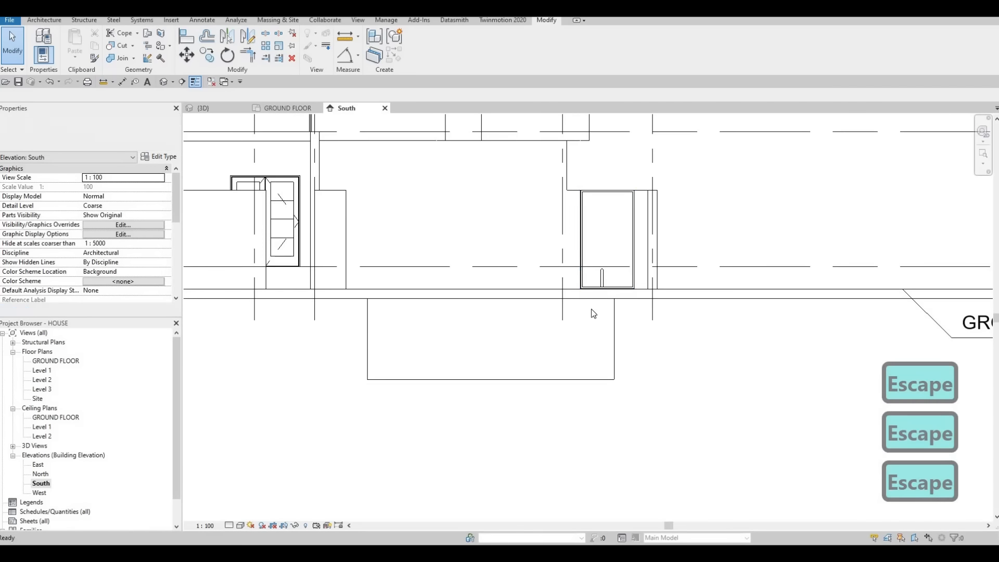
pyautogui.scroll(1, 593, 338)
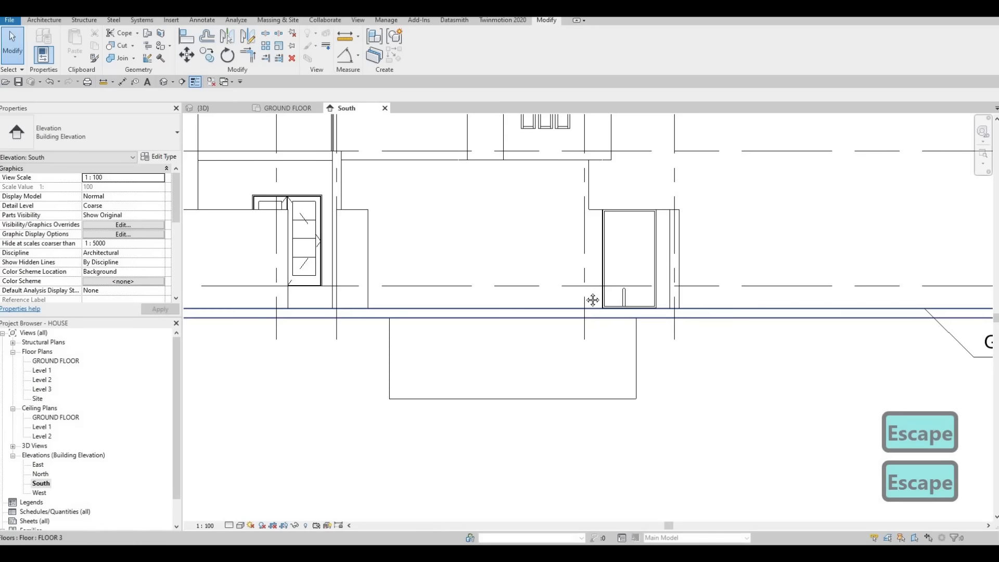
pyautogui.scroll(-1, 546, 279)
pyautogui.press('Escape')
pyautogui.press('Escape')
pyautogui.scroll(1, 481, 310)
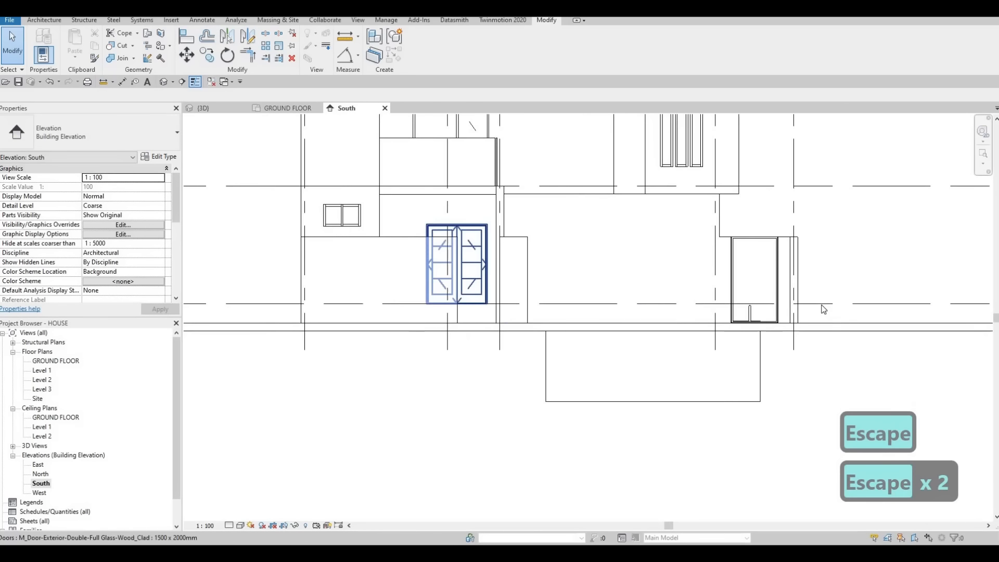
pyautogui.scroll(2, 594, 237)
pyautogui.scroll(2, 595, 237)
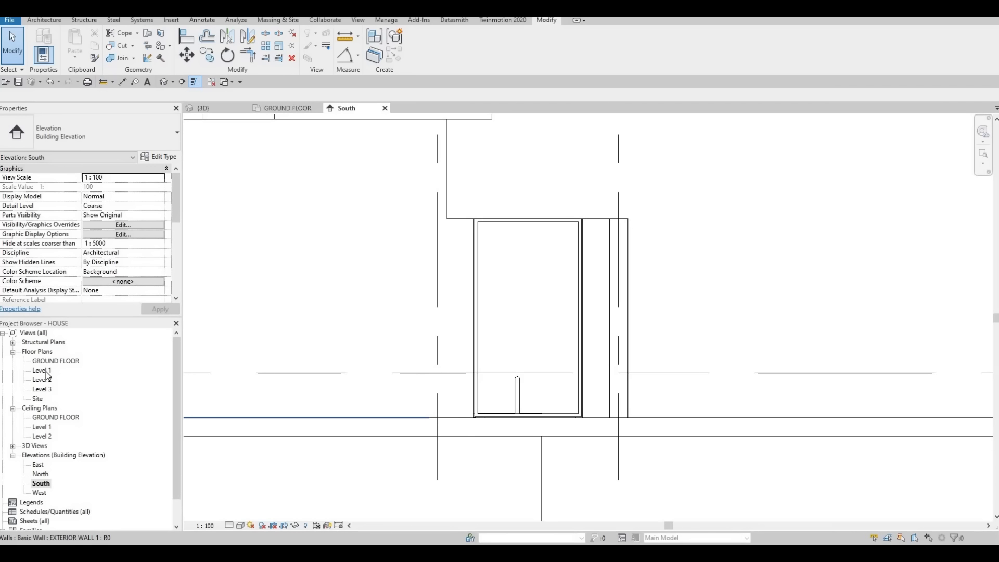
# - Open the side passage gate frame for in-place editing in the GROUND FLOOR plan
pyautogui.doubleClick(54, 361)
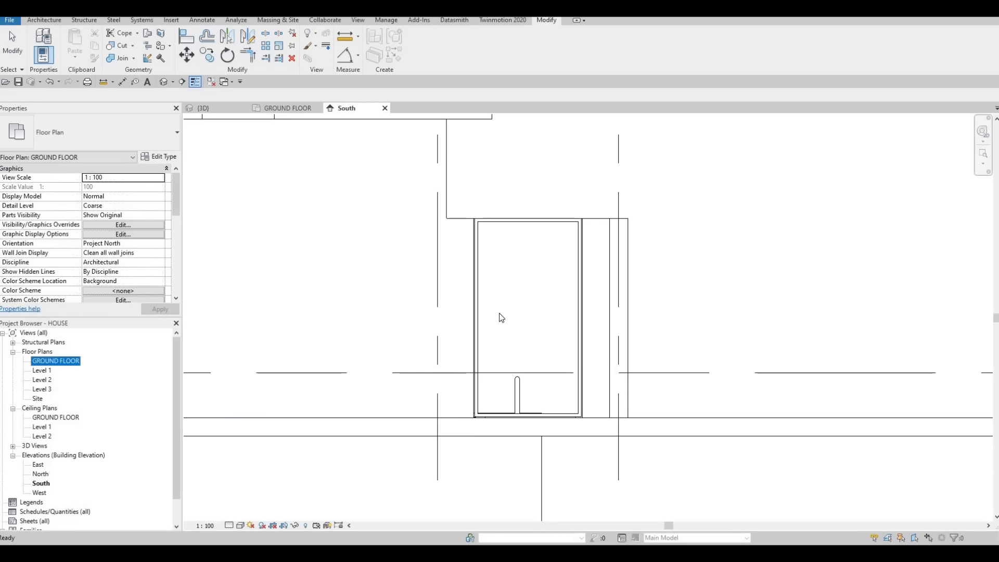
pyautogui.moveTo(431, 351); pyautogui.dragTo(608, 332, button='middle')
pyautogui.scroll(-3, 561, 226)
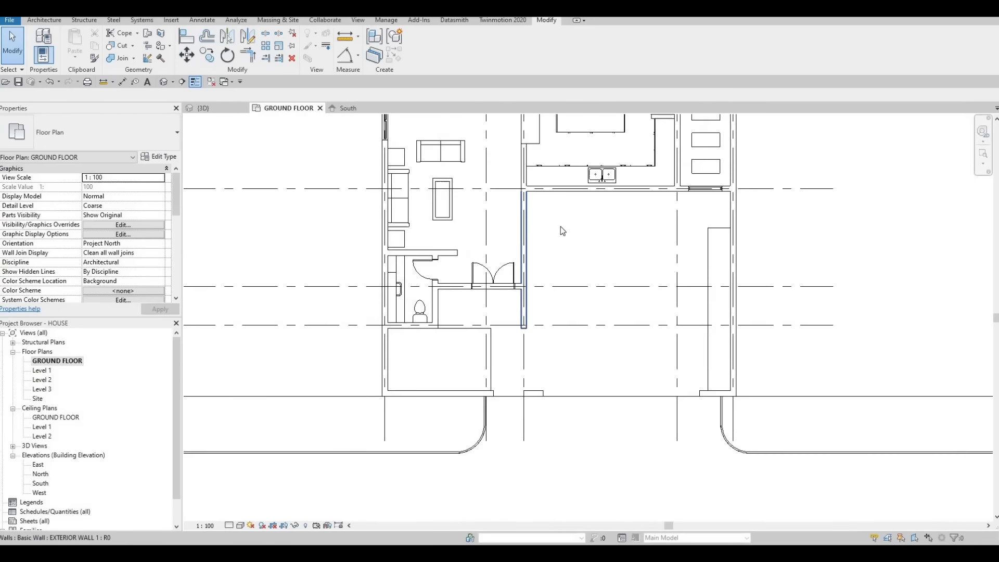
pyautogui.scroll(6, 515, 203)
pyautogui.scroll(2, 506, 196)
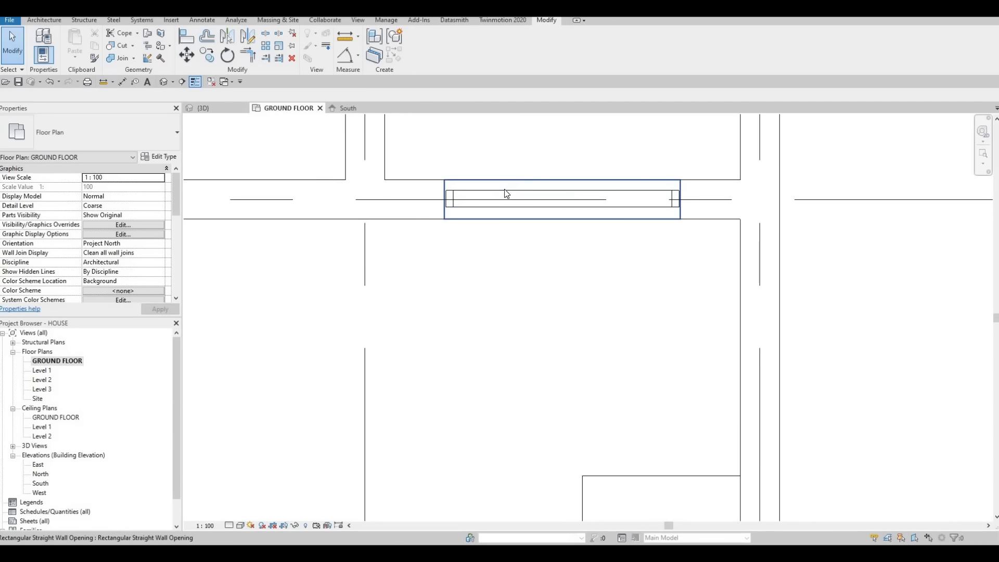
pyautogui.click(507, 197)
pyautogui.click(422, 50)
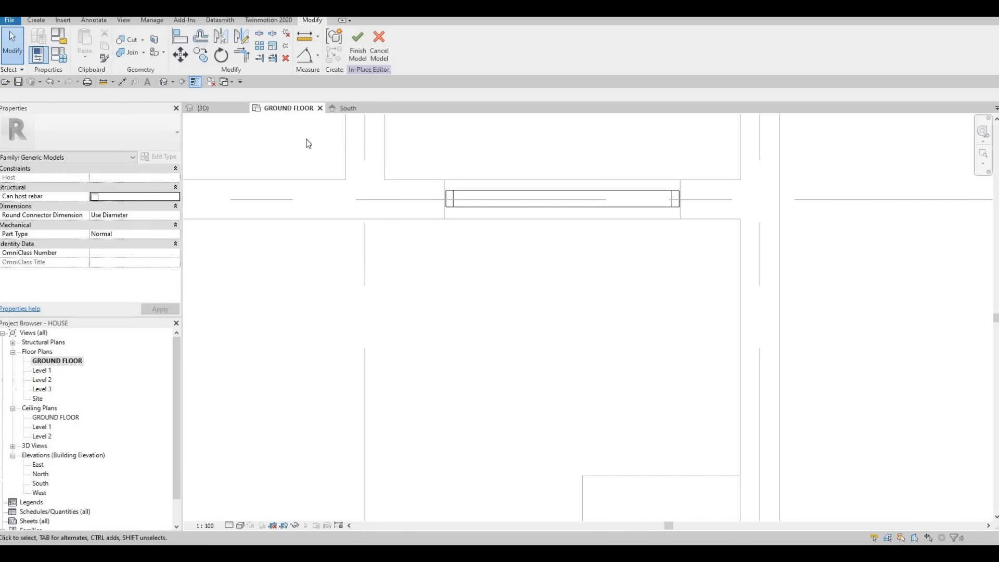
# - Create an Aluminum, Anodized Silver extrusion ending at 150 from a narrow rectangle just inside the frame's left jamb
pyautogui.click(36, 20)
pyautogui.click(89, 58)
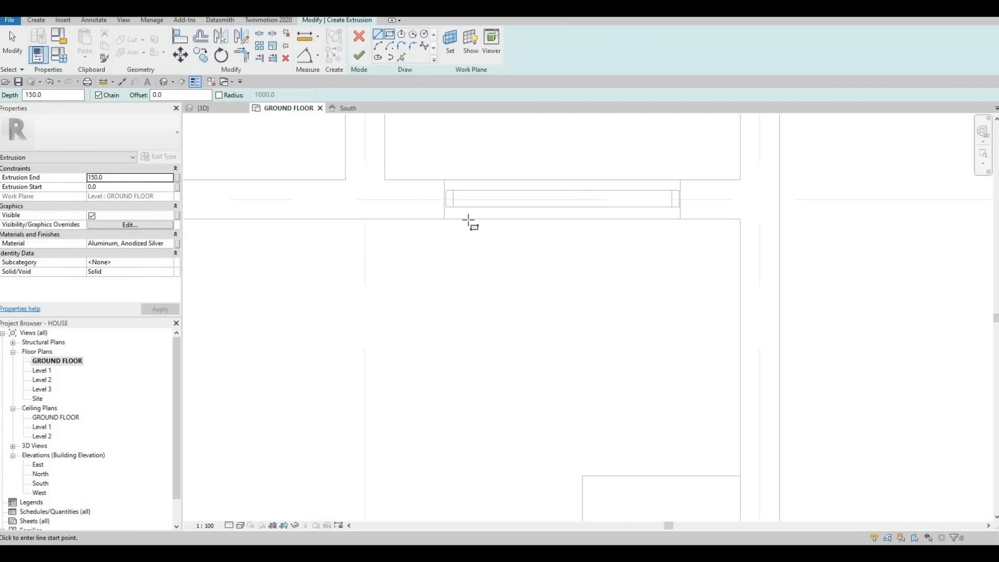
pyautogui.scroll(4, 466, 216)
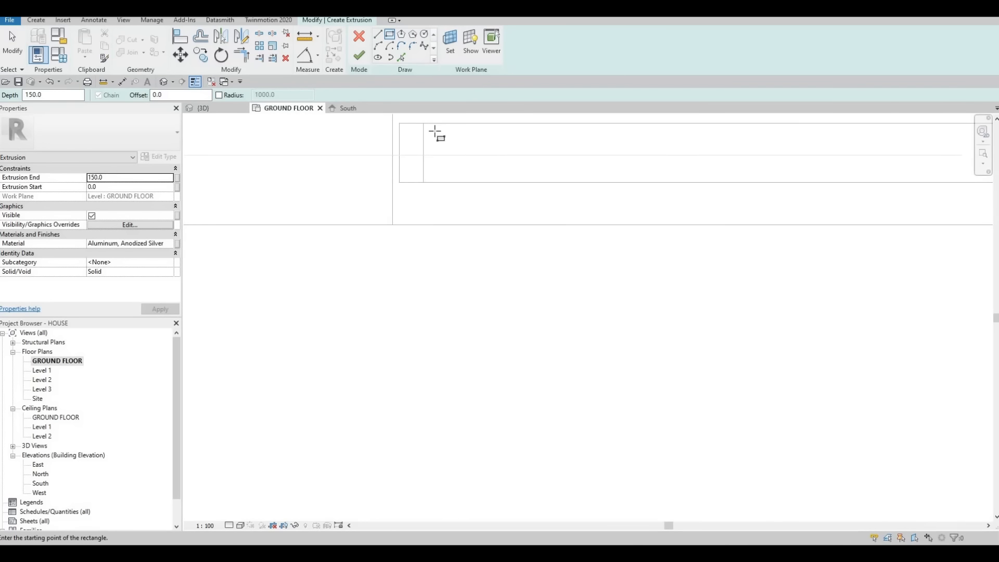
pyautogui.click(452, 172)
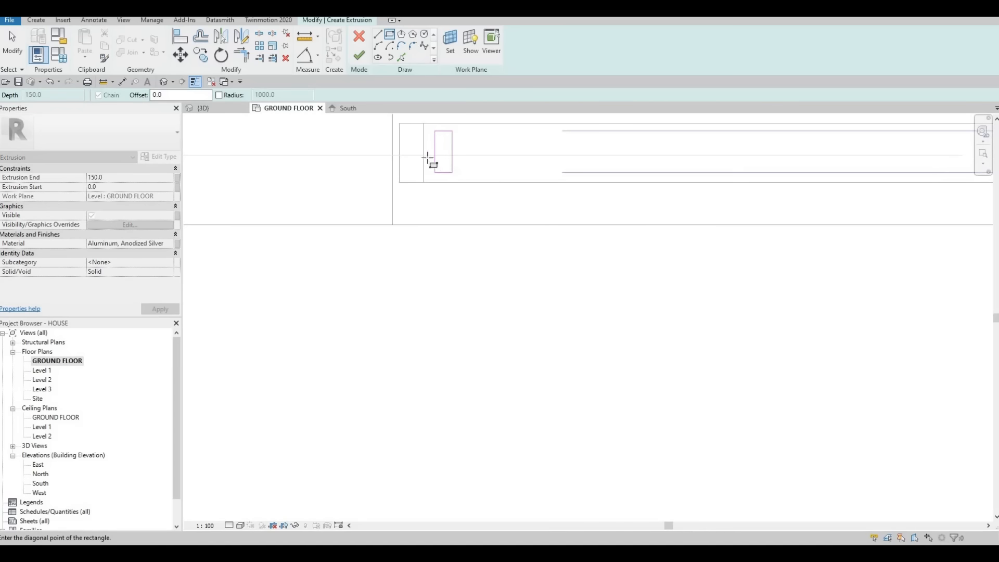
pyautogui.press('Escape')
pyautogui.click(358, 55)
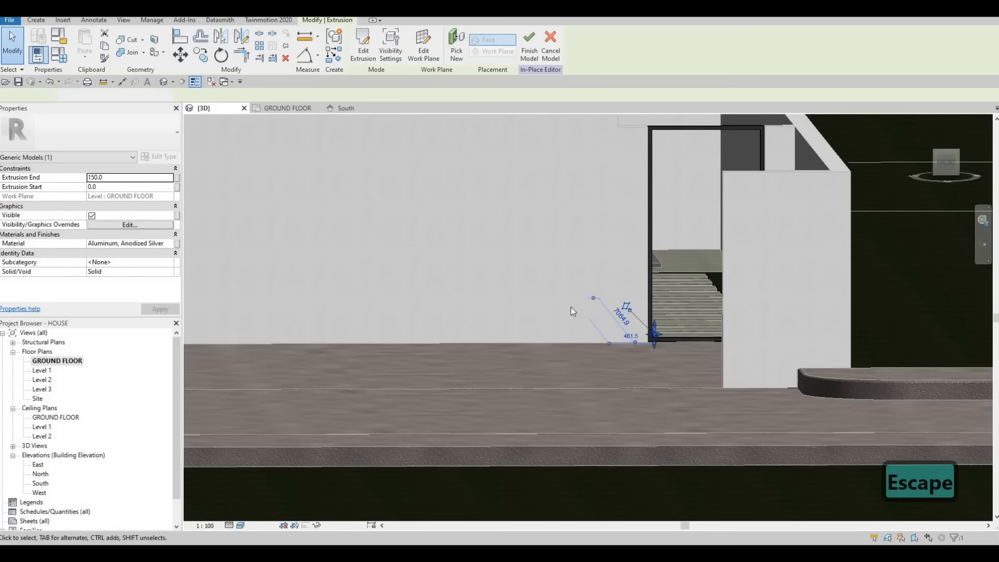
# - Stretch the gate bar's upper end to about 304 and raise its lower end to 45, onto the frame's bottom rail
pyautogui.moveTo(590, 297); pyautogui.dragTo(496, 320, button='middle')
pyautogui.scroll(4, 572, 340)
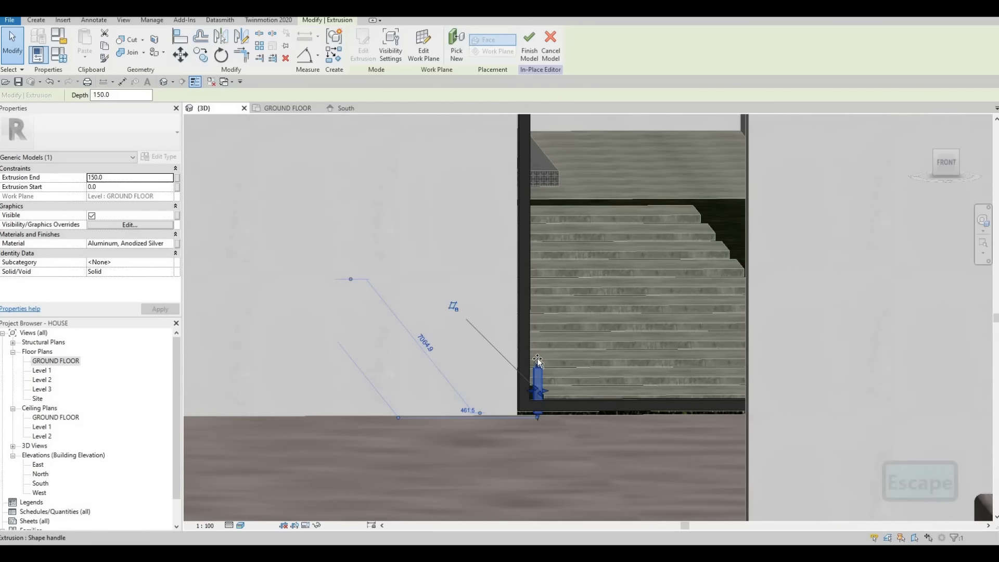
pyautogui.moveTo(537, 363); pyautogui.dragTo(537, 327)
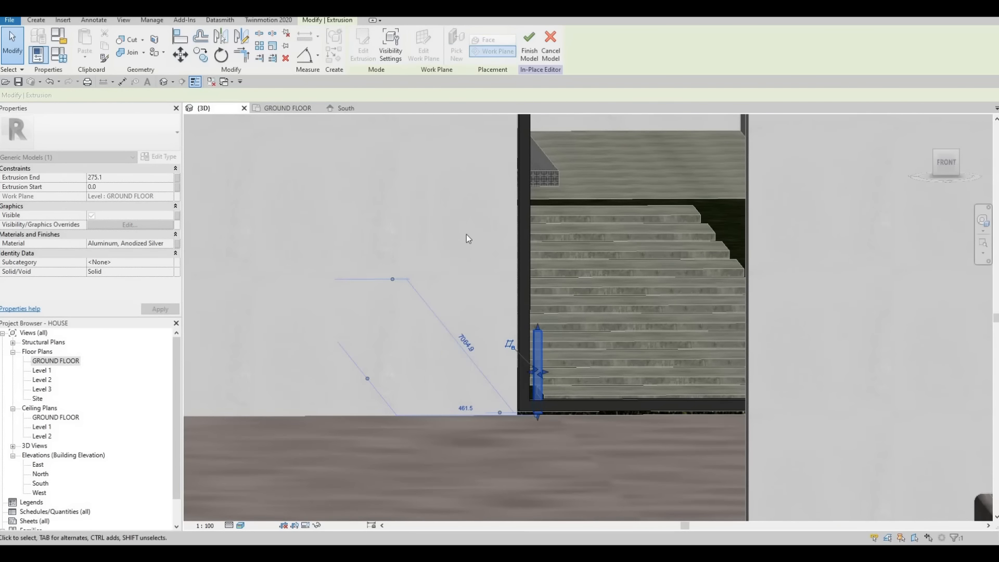
pyautogui.scroll(1, 534, 411)
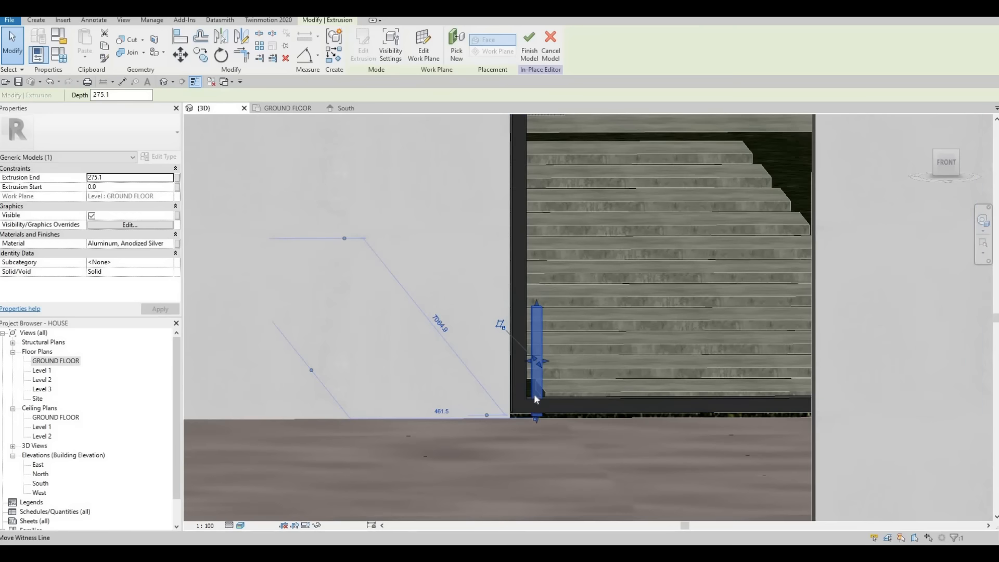
pyautogui.scroll(1, 538, 396)
pyautogui.press('Escape')
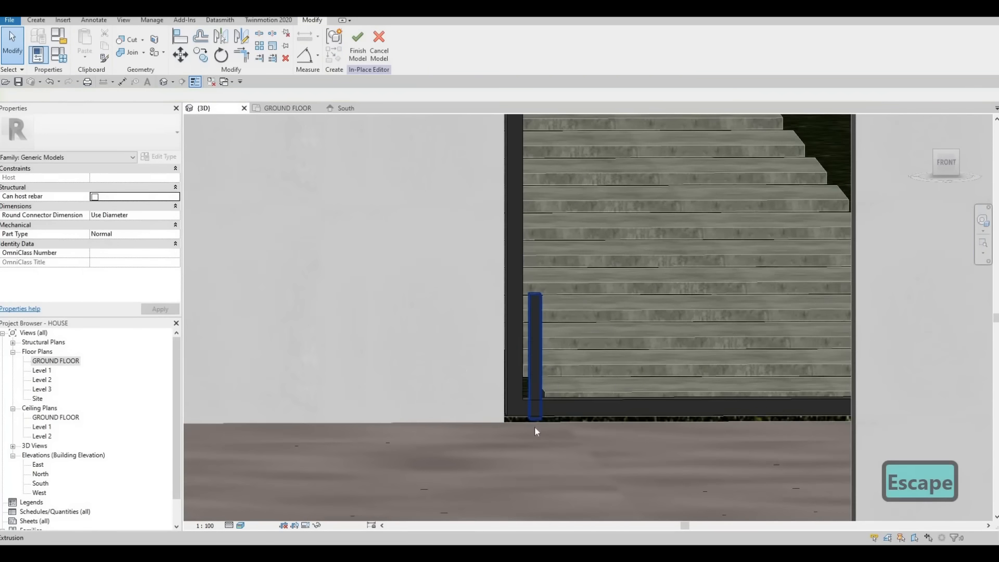
pyautogui.click(535, 421)
pyautogui.scroll(2, 535, 419)
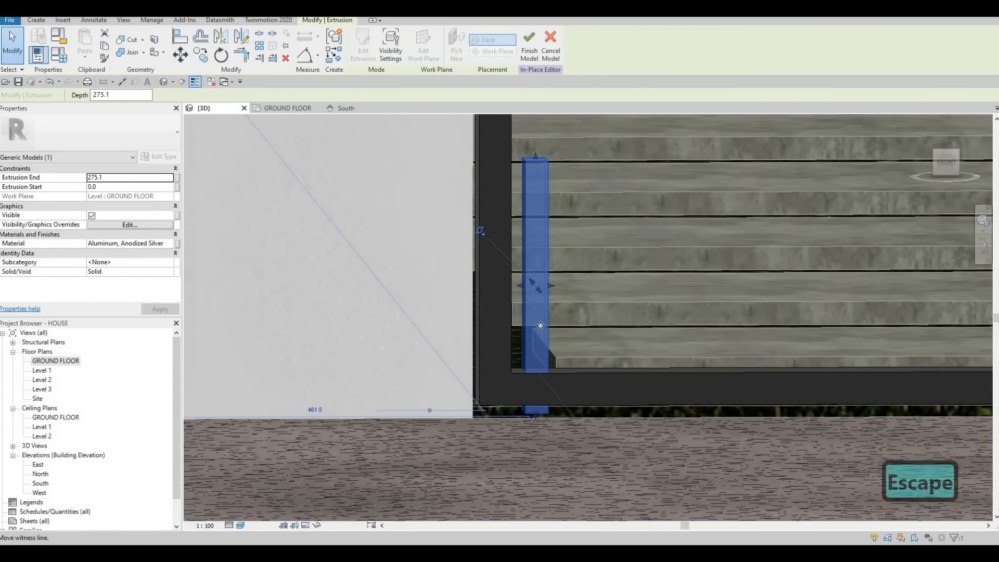
pyautogui.press('Escape')
pyautogui.click(540, 164)
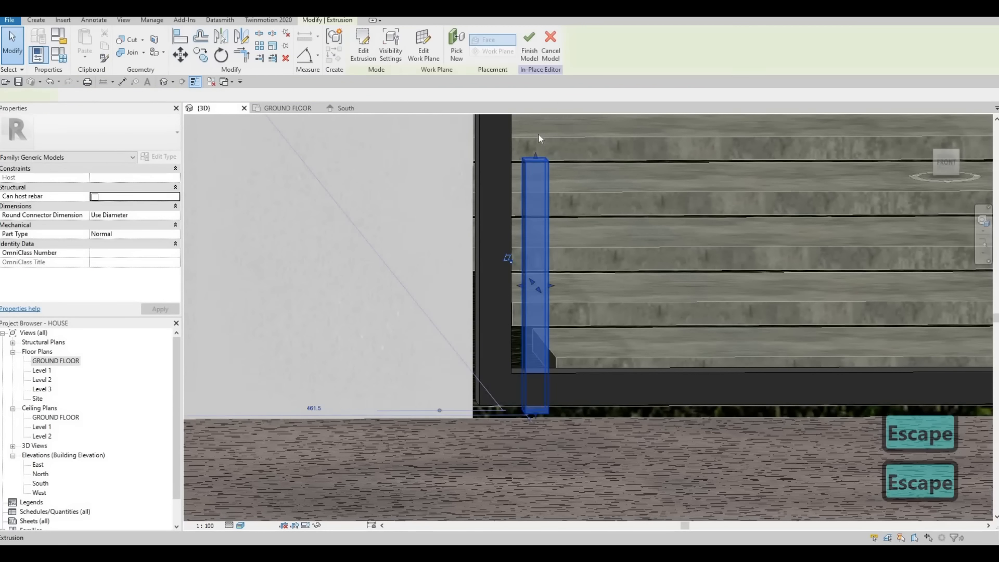
pyautogui.moveTo(534, 411); pyautogui.dragTo(539, 283)
pyautogui.scroll(3, 536, 411)
pyautogui.scroll(-6, 526, 231)
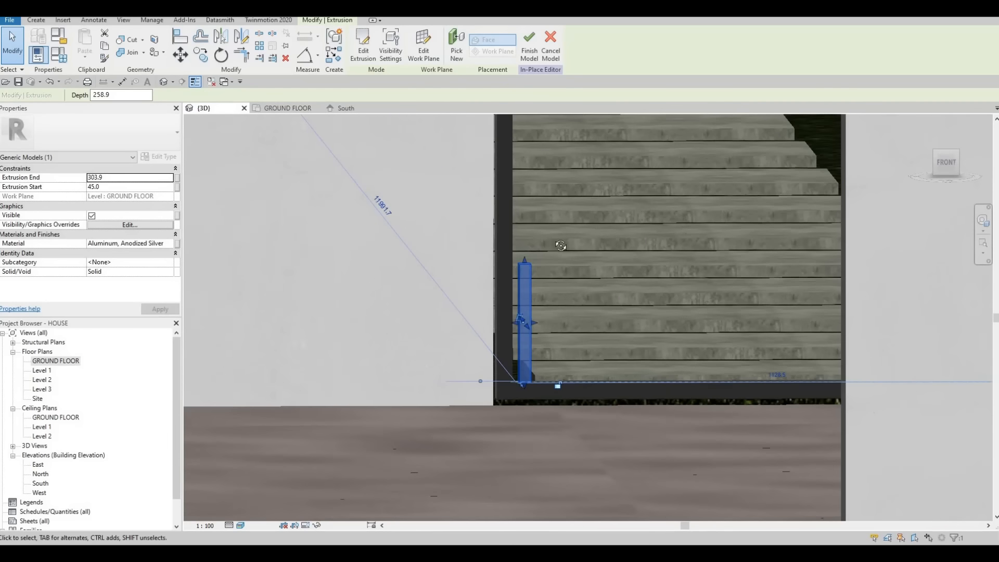
# - Align the gate bar's top face with the underside of the frame's top rail, giving an extrusion end of 2165
pyautogui.keyDown('shift'); pyautogui.moveTo(562, 239); pyautogui.dragTo(532, 159, button='middle'); pyautogui.keyUp('shift')
pyautogui.scroll(3, 532, 158)
pyautogui.press('a')
pyautogui.press('l')
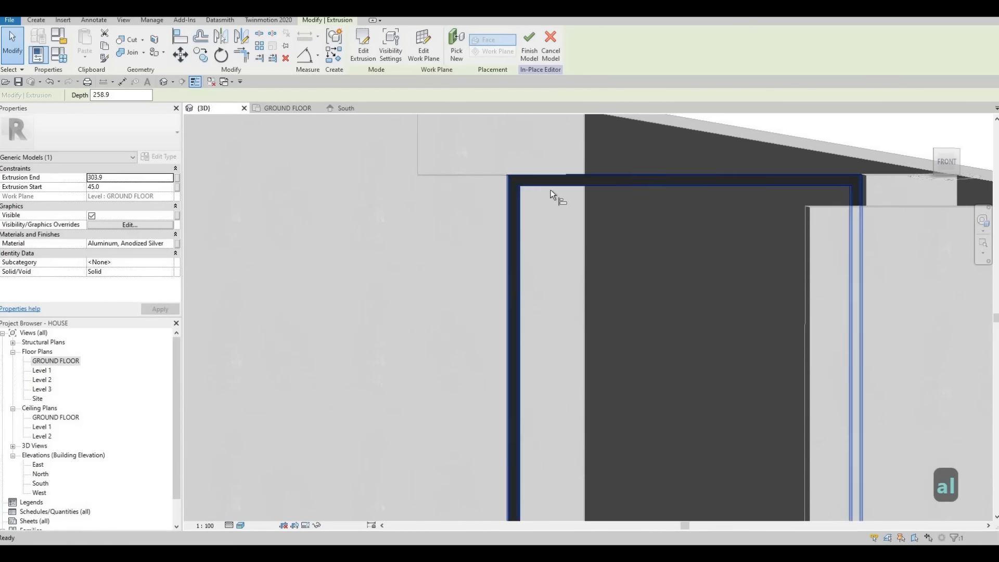
pyautogui.press('Tab')
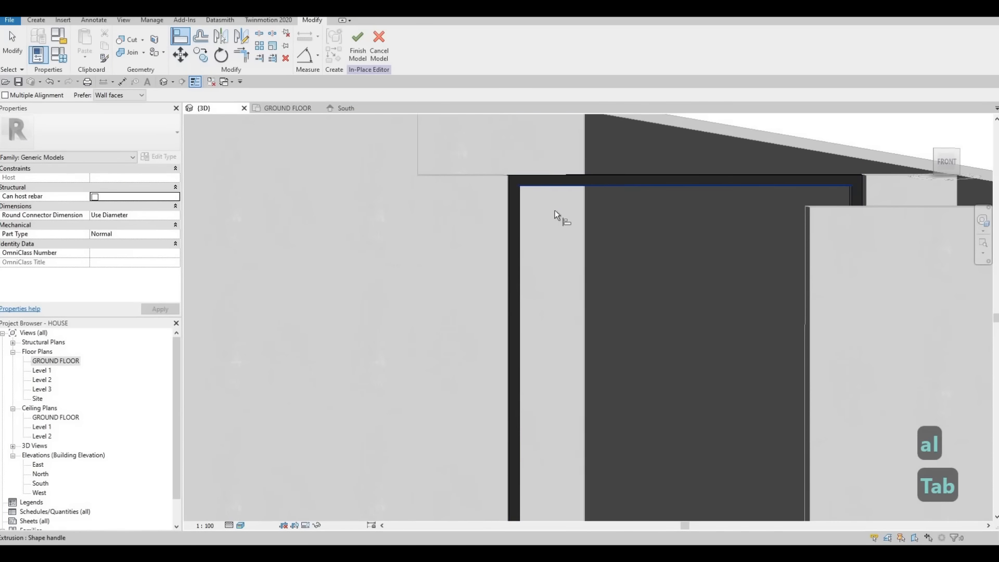
pyautogui.scroll(-2, 552, 381)
pyautogui.keyDown('shift'); pyautogui.moveTo(552, 381); pyautogui.dragTo(549, 482, button='middle'); pyautogui.keyUp('shift')
pyautogui.scroll(4, 547, 481)
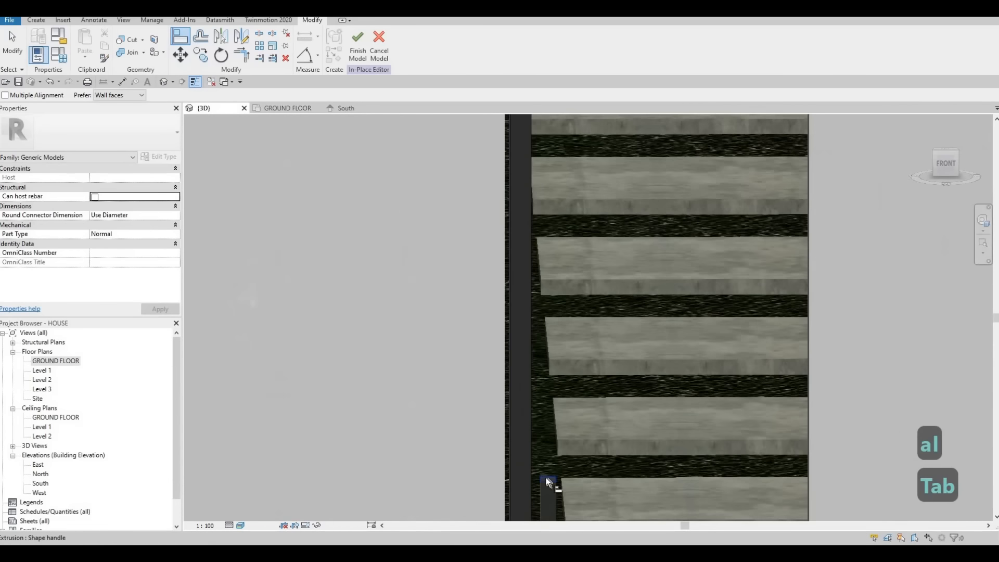
pyautogui.scroll(-6, 557, 364)
pyautogui.press('Escape')
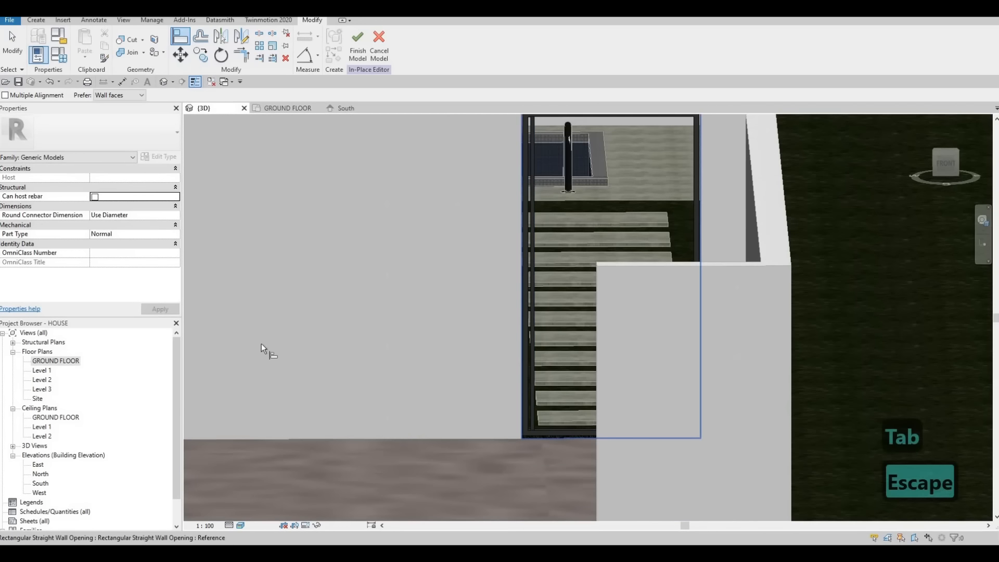
# - Open the GROUND FLOOR plan and select the gate bar just inside the frame's left jamb
pyautogui.doubleClick(55, 361)
pyautogui.press('Escape')
pyautogui.scroll(-5, 462, 292)
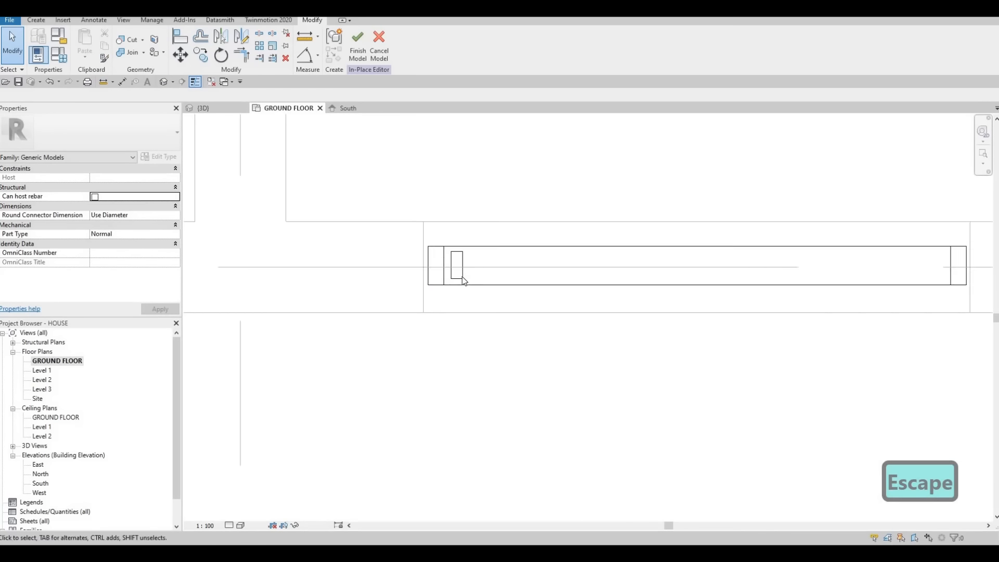
pyautogui.press('Escape')
pyautogui.click(461, 279)
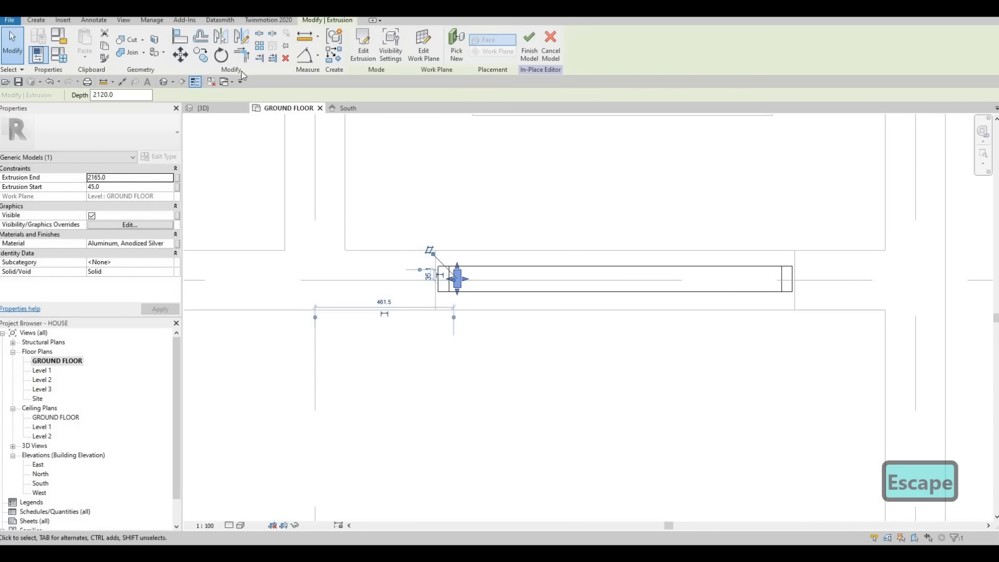
# - Try to array the gate bar 15 times across the frame and raise the array count to 16
pyautogui.click(258, 49)
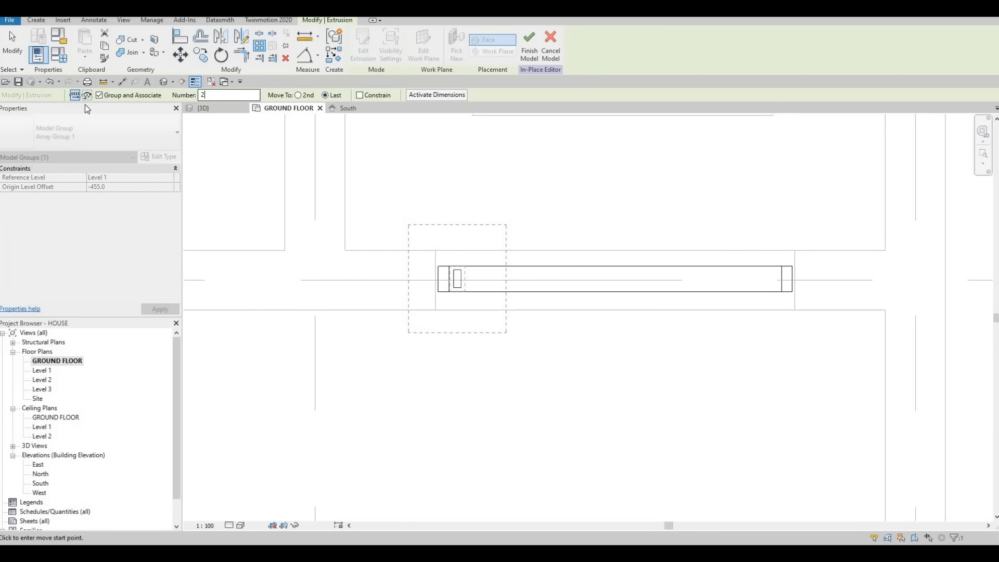
pyautogui.press('Tab')
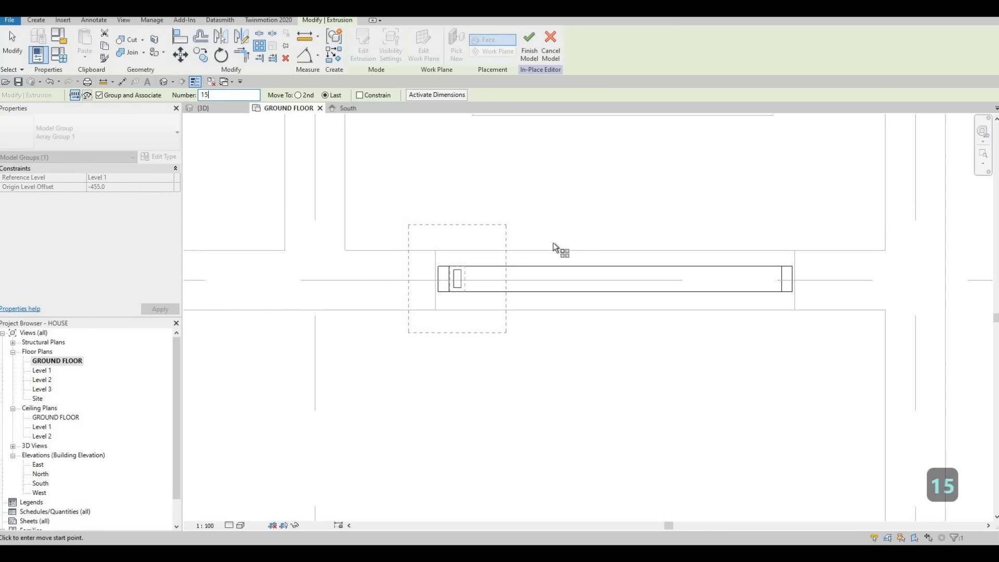
pyautogui.click(461, 276)
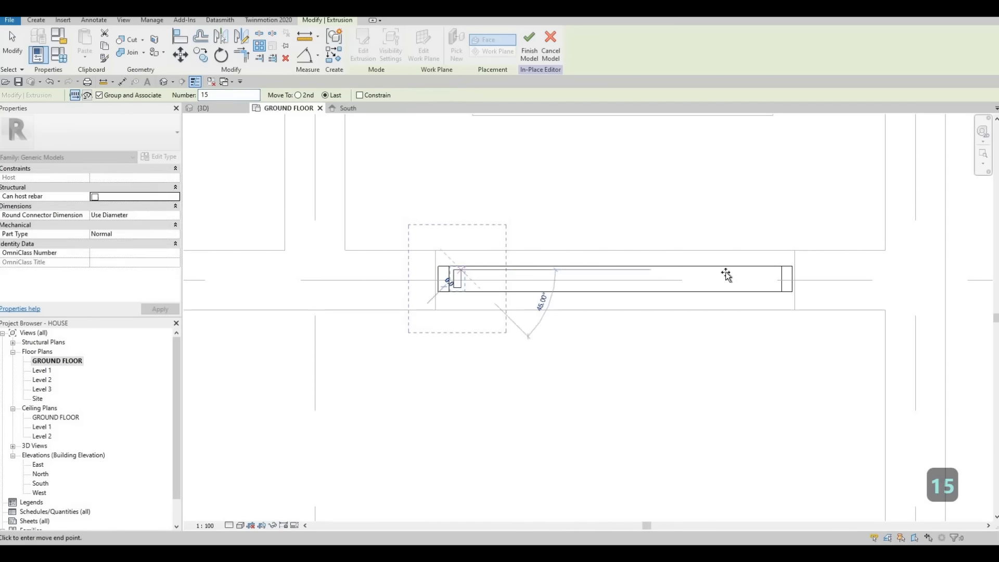
pyautogui.click(719, 316)
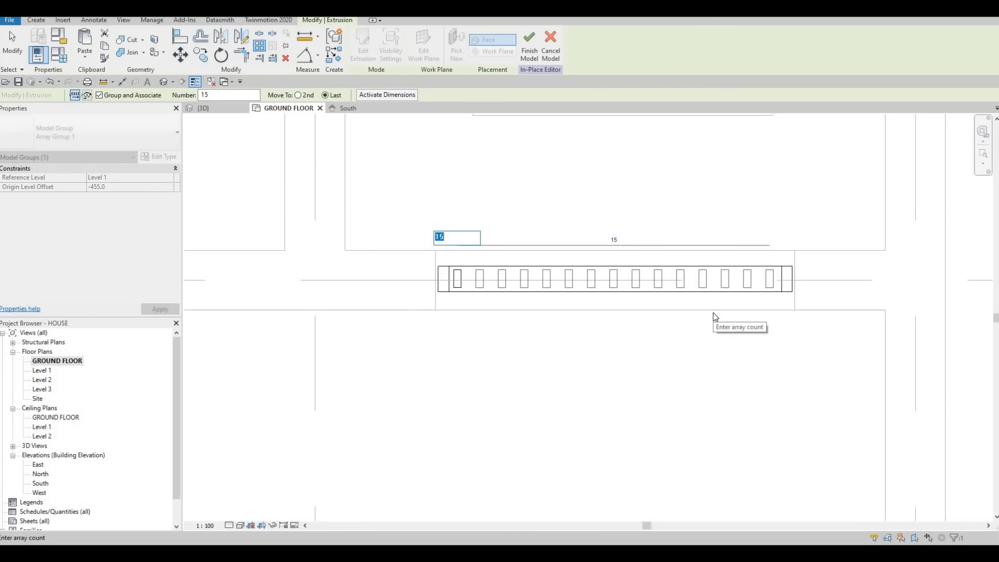
pyautogui.press('Right')
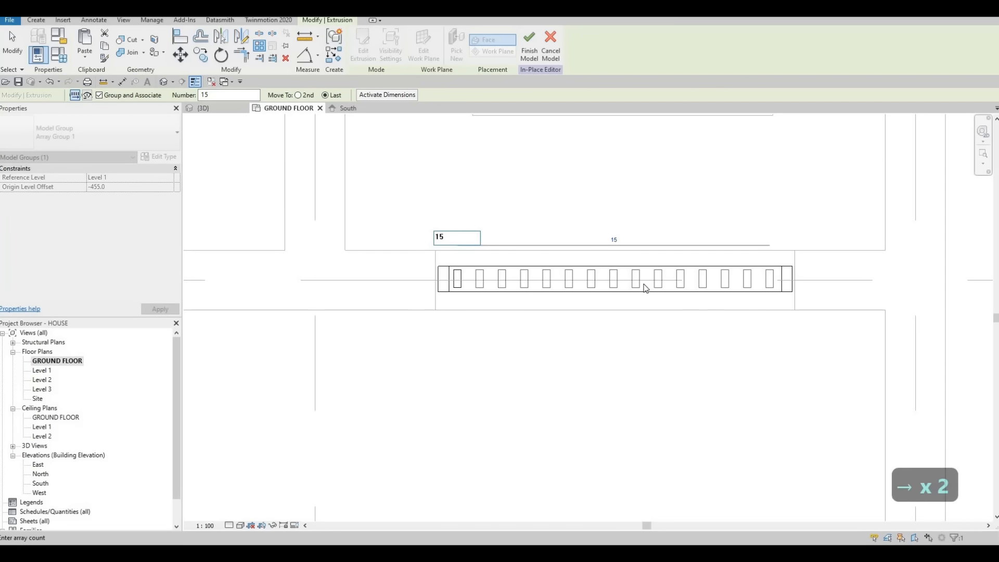
pyautogui.click(378, 231)
pyautogui.write('1')
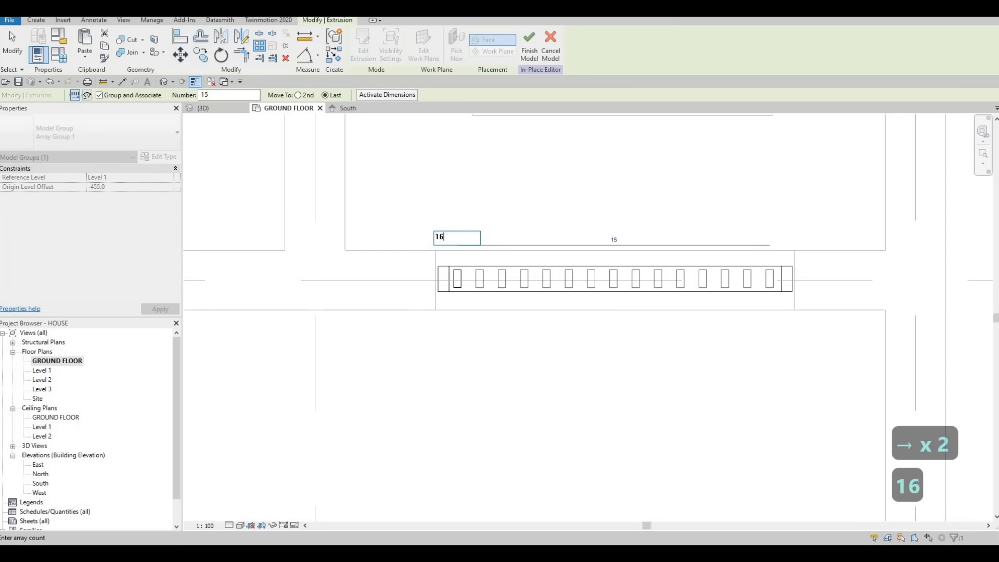
pyautogui.write('6')
pyautogui.press('Return')
pyautogui.press('Escape')
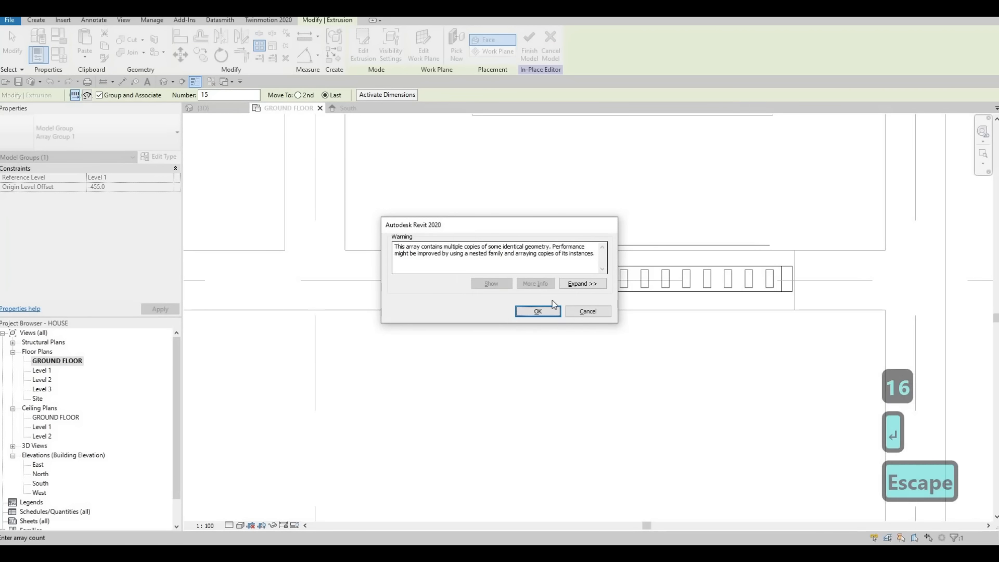
# - Array the gate bar linearly as 16 grouped copies, with the last one beside the right jamb, and finish the in-place model
pyautogui.click(457, 281)
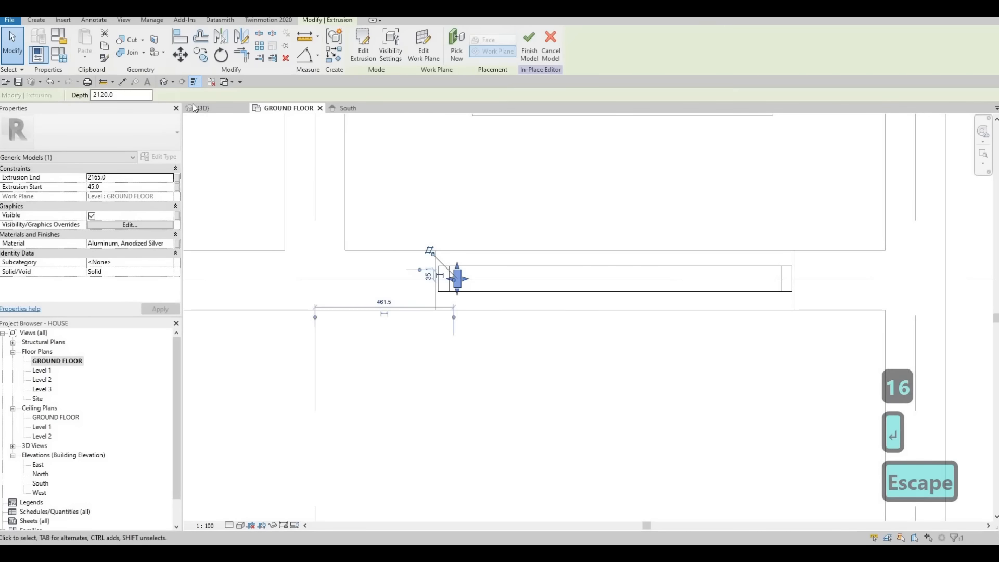
pyautogui.click(261, 51)
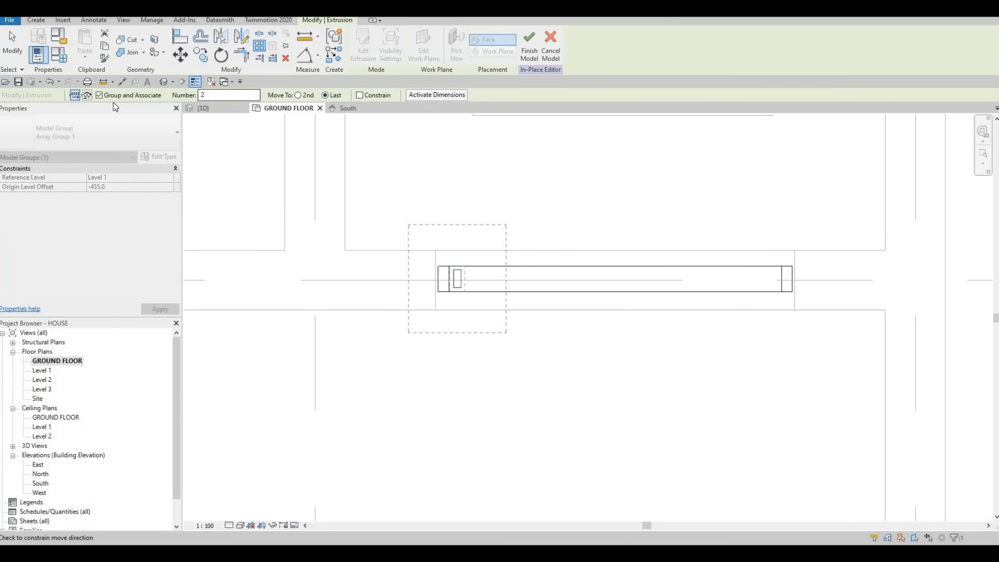
pyautogui.write('16')
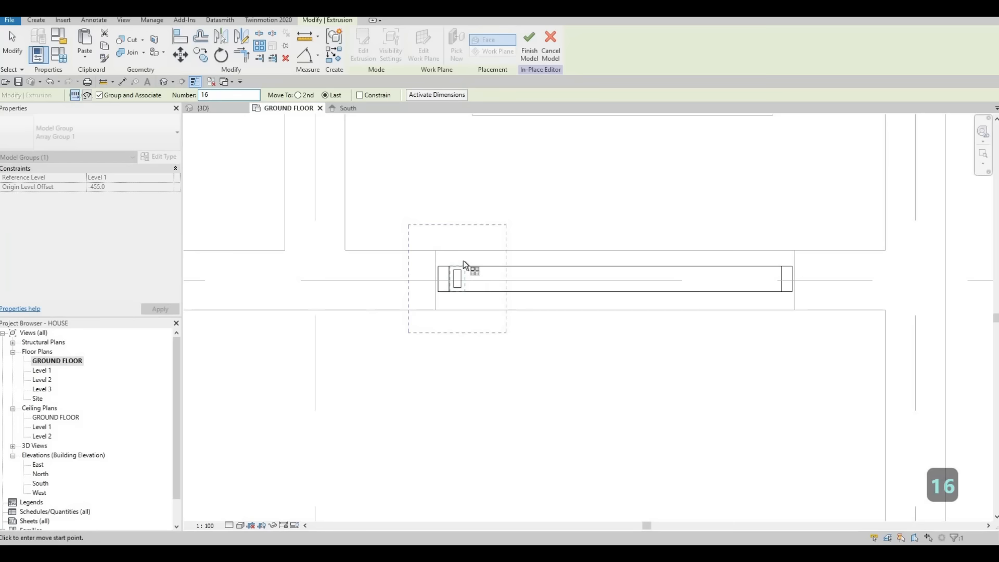
pyautogui.scroll(2, 462, 283)
pyautogui.click(461, 257)
pyautogui.scroll(-1, 920, 270)
pyautogui.moveTo(921, 270); pyautogui.dragTo(740, 257, button='middle')
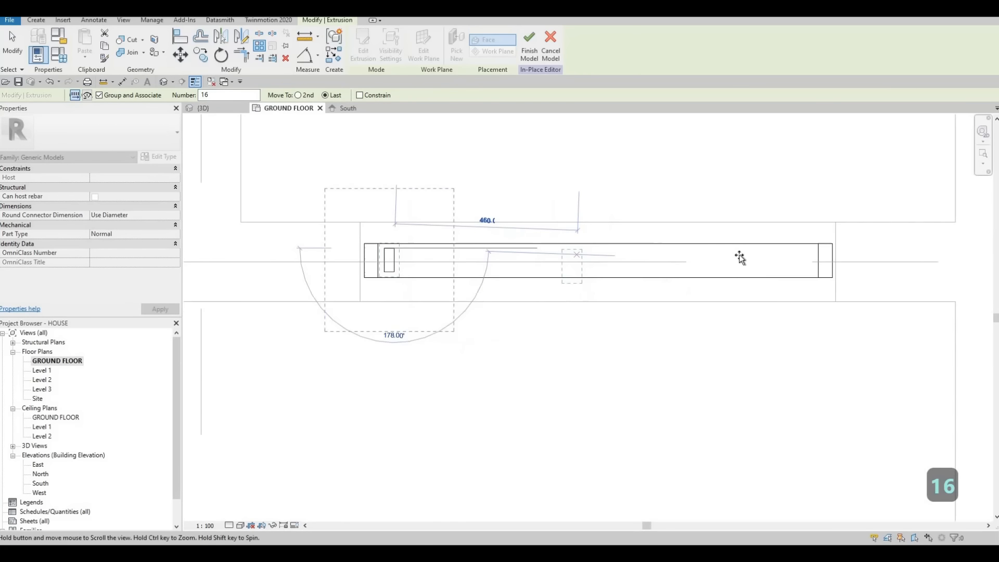
pyautogui.click(694, 286)
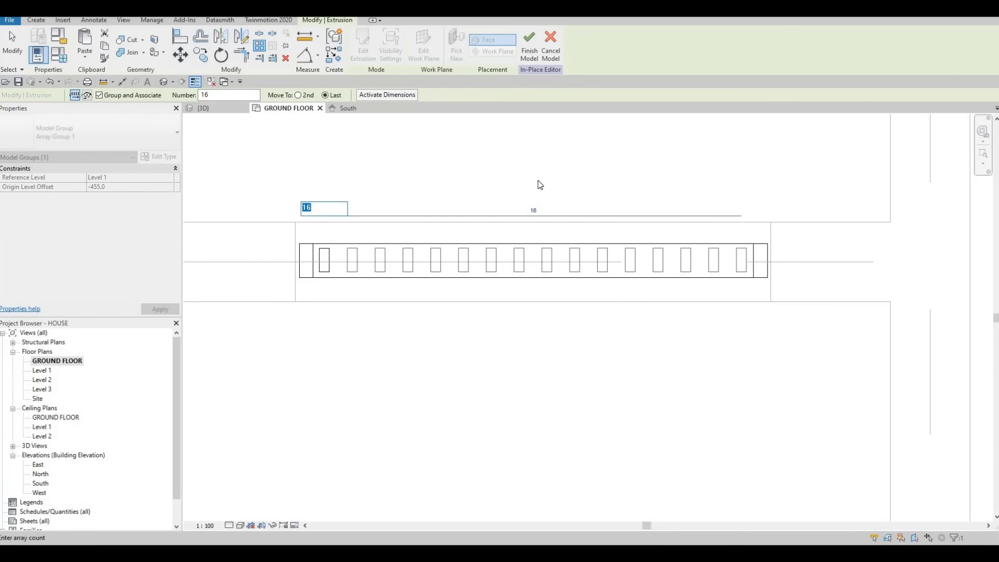
pyautogui.scroll(-1, 522, 158)
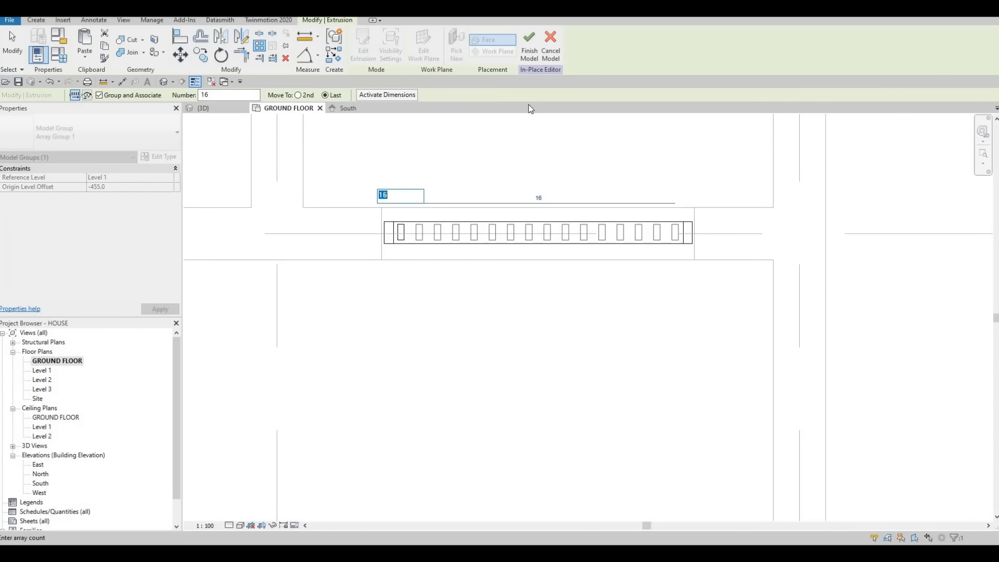
pyautogui.press('Return')
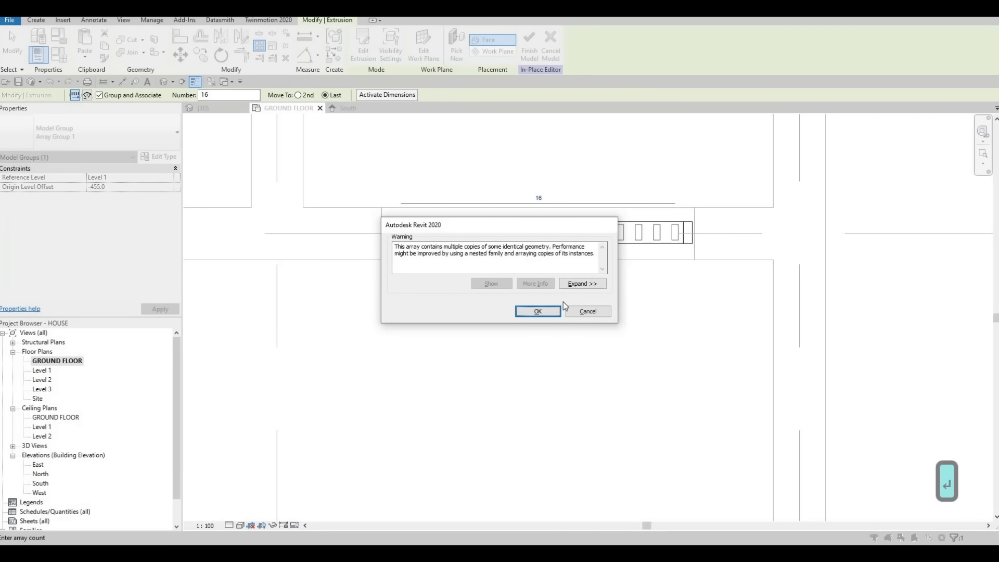
pyautogui.click(539, 311)
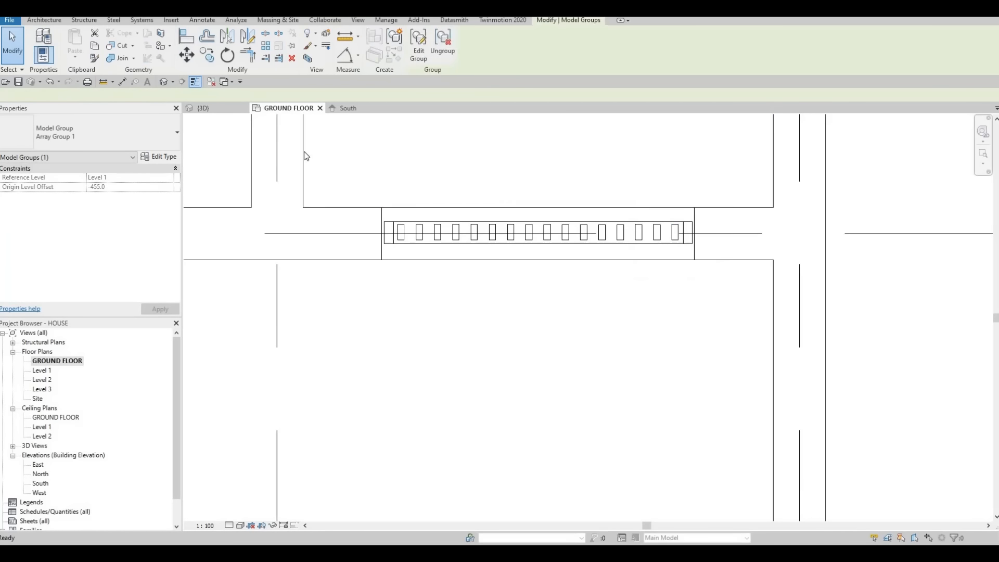
# - Examine the barred gate in the side passage and the house front from several angles in the 3D view
pyautogui.hotkey('ctrl', 'Tab')
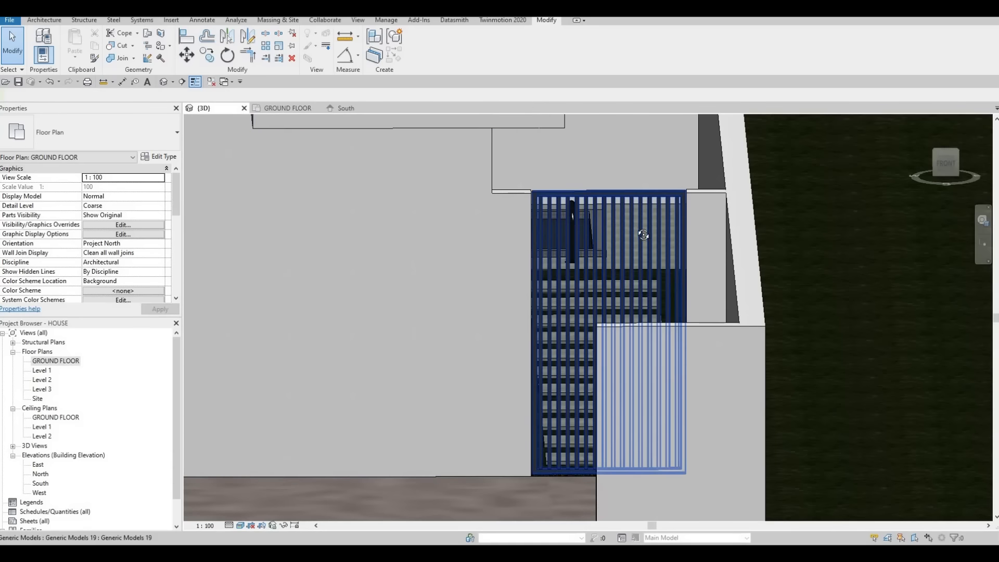
pyautogui.keyDown('shift'); pyautogui.moveTo(642, 234); pyautogui.dragTo(631, 307, button='middle'); pyautogui.keyUp('shift')
pyautogui.press('Escape')
pyautogui.scroll(-2, 588, 380)
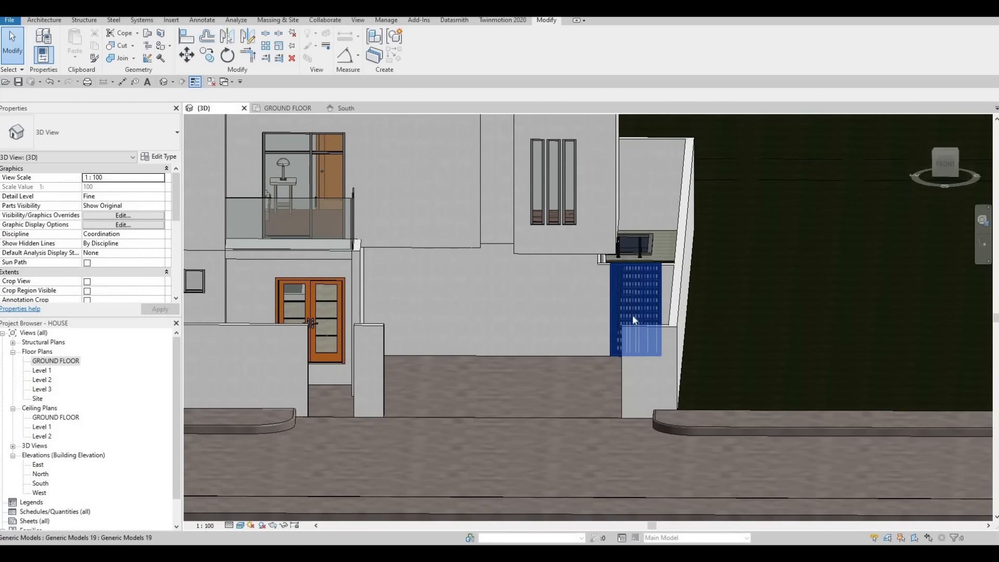
pyautogui.keyDown('shift'); pyautogui.moveTo(555, 320); pyautogui.dragTo(391, 339, button='middle'); pyautogui.keyUp('shift')
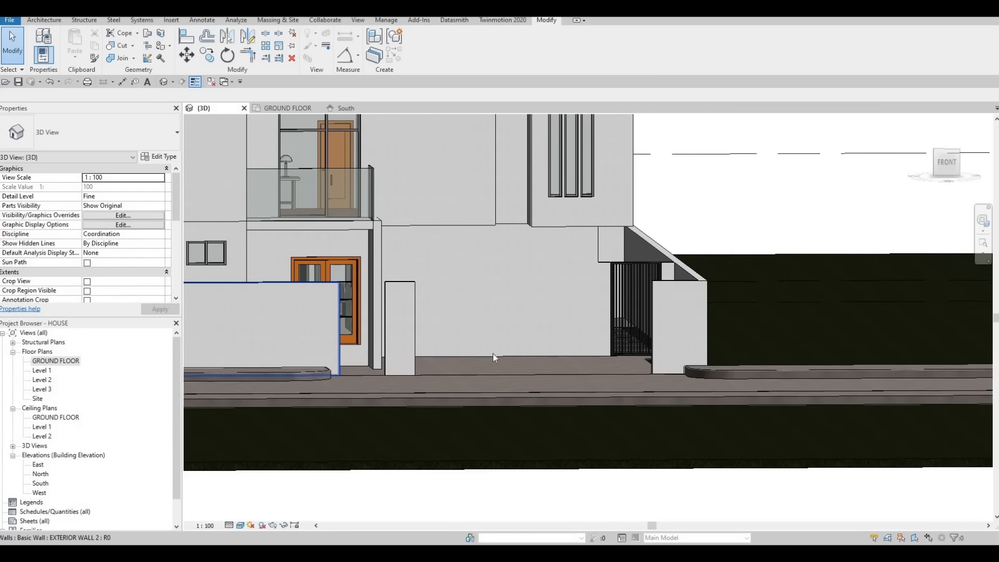
pyautogui.keyDown('shift'); pyautogui.moveTo(479, 439); pyautogui.dragTo(57, 367, button='middle'); pyautogui.keyUp('shift')
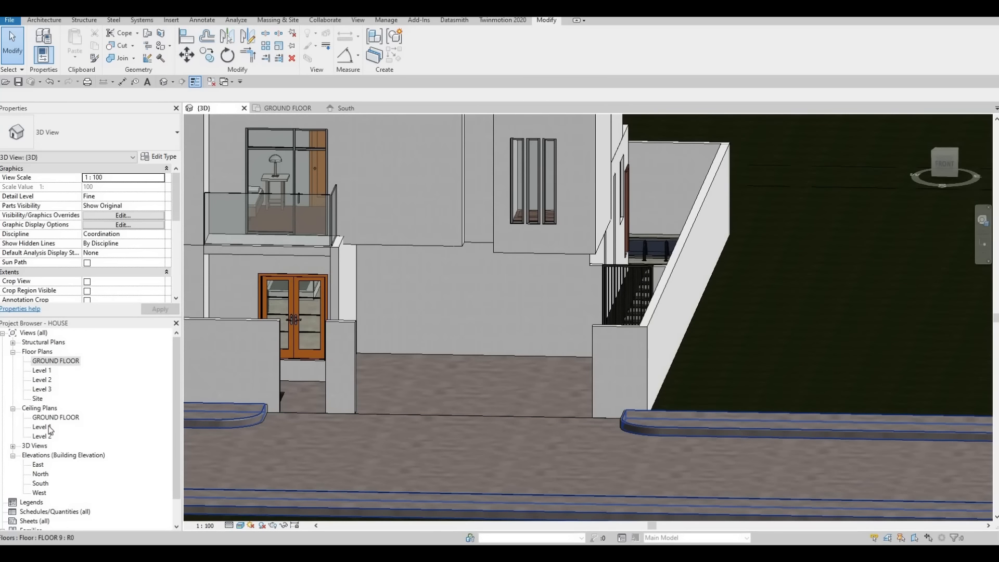
# - Open the South elevation and edit the barred side-passage gate model in place
pyautogui.click(346, 107)
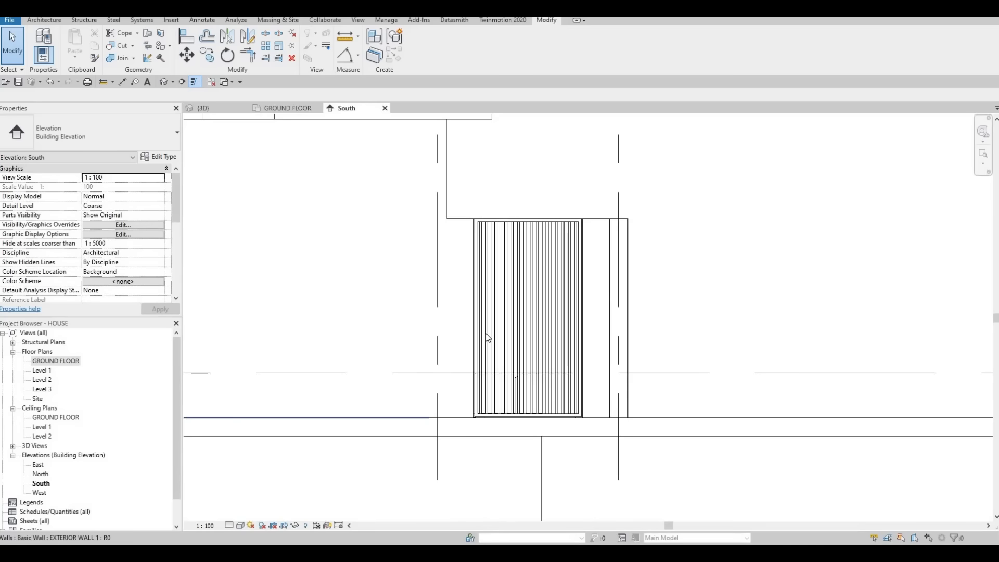
pyautogui.scroll(-4, 465, 341)
pyautogui.moveTo(421, 355); pyautogui.dragTo(579, 344, button='middle')
pyautogui.scroll(2, 424, 353)
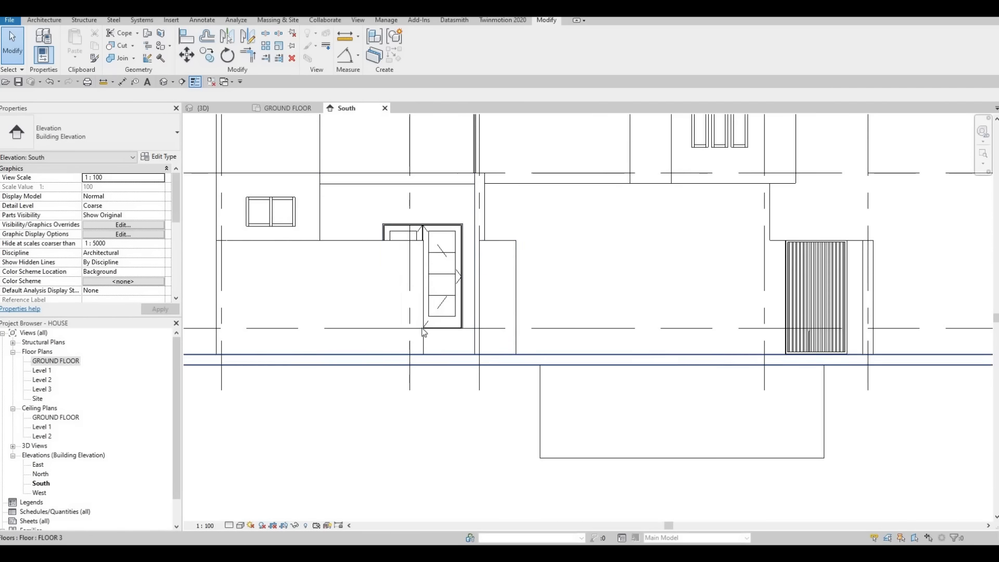
pyautogui.moveTo(386, 316); pyautogui.dragTo(363, 313, button='middle')
pyautogui.click(42, 20)
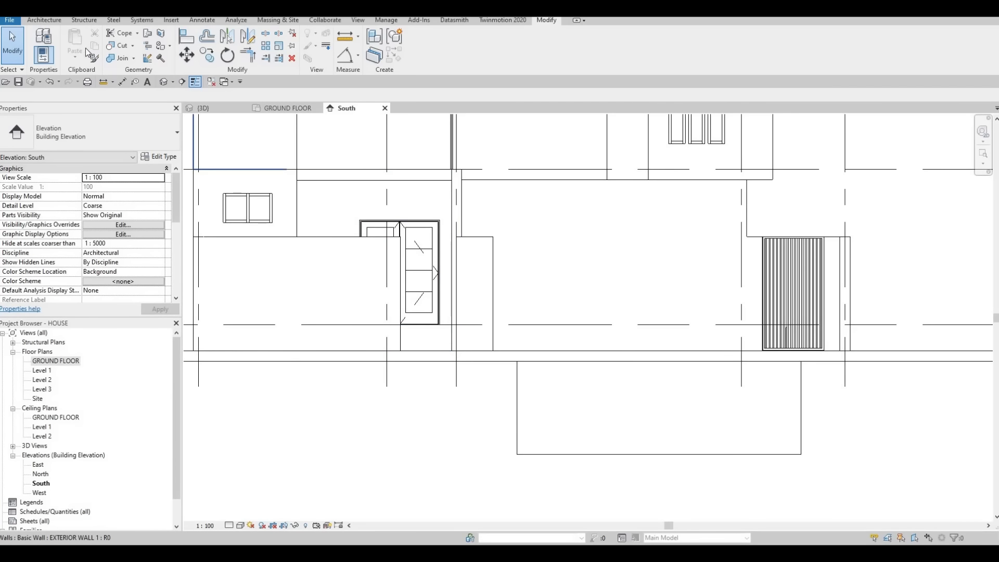
pyautogui.click(121, 55)
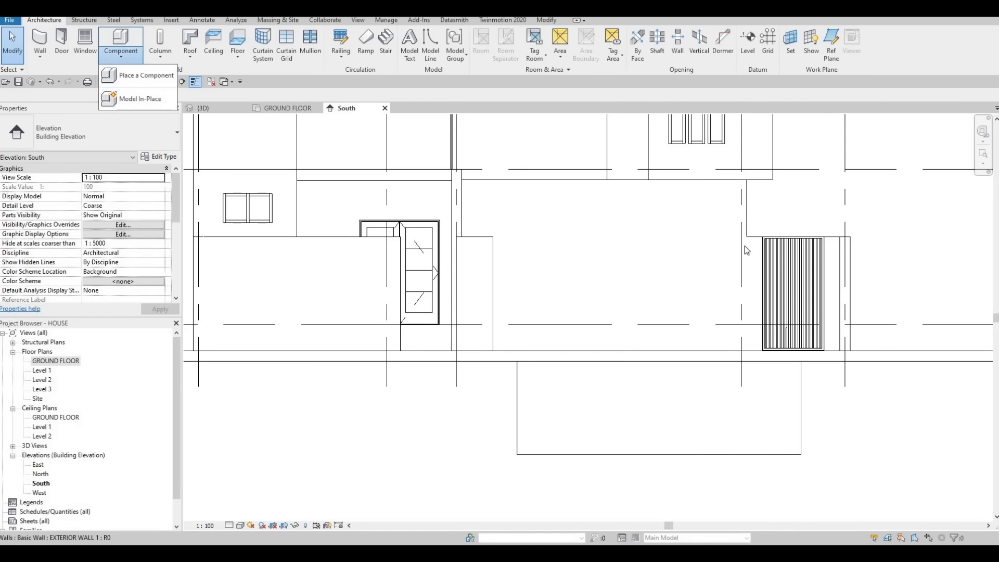
pyautogui.press('Escape')
pyautogui.press('Escape')
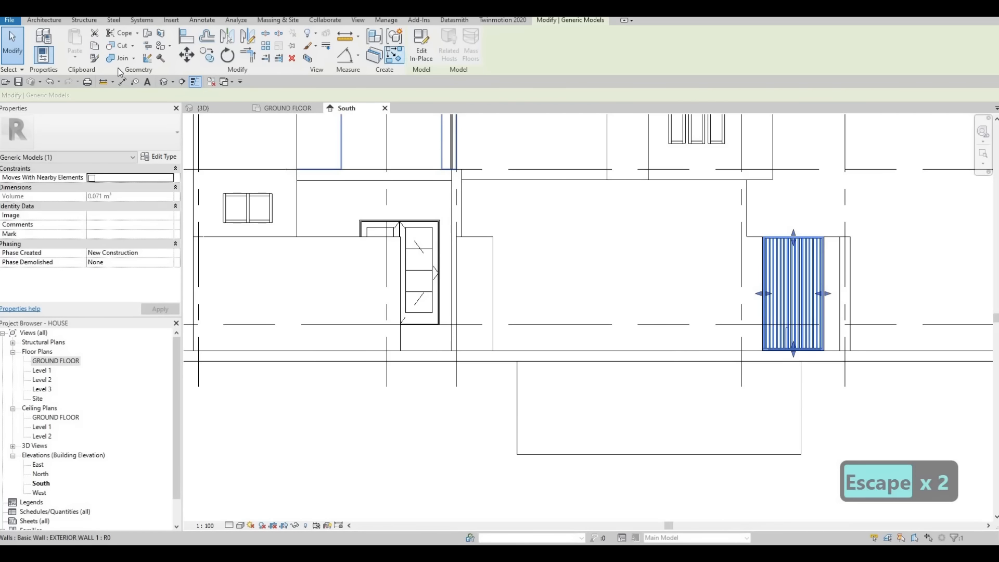
pyautogui.click(421, 47)
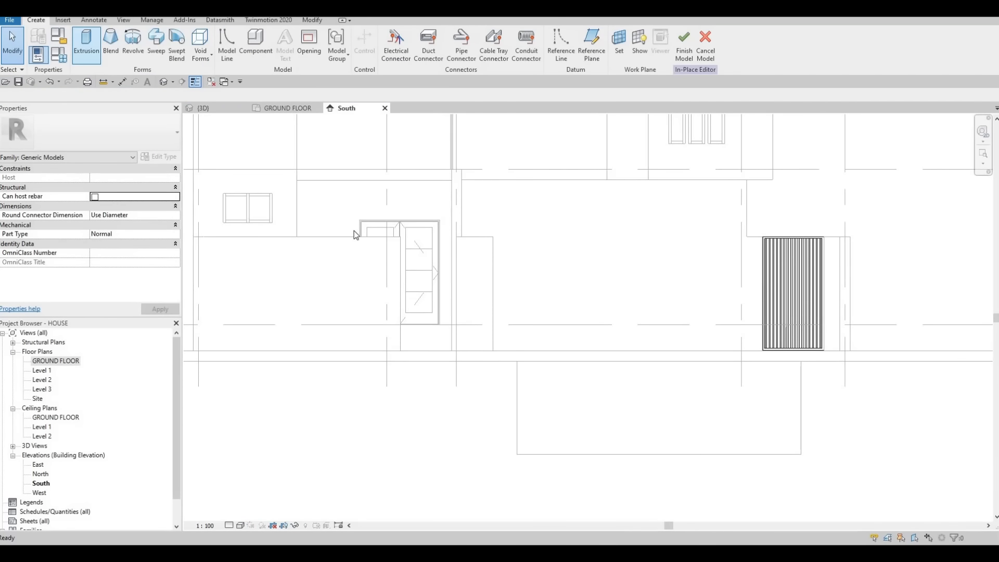
# - Start an extrusion on the front boundary wall's face and sketch a rectangle about 1083 by 2200 mm across the pedestrian entrance opening
pyautogui.press('Return')
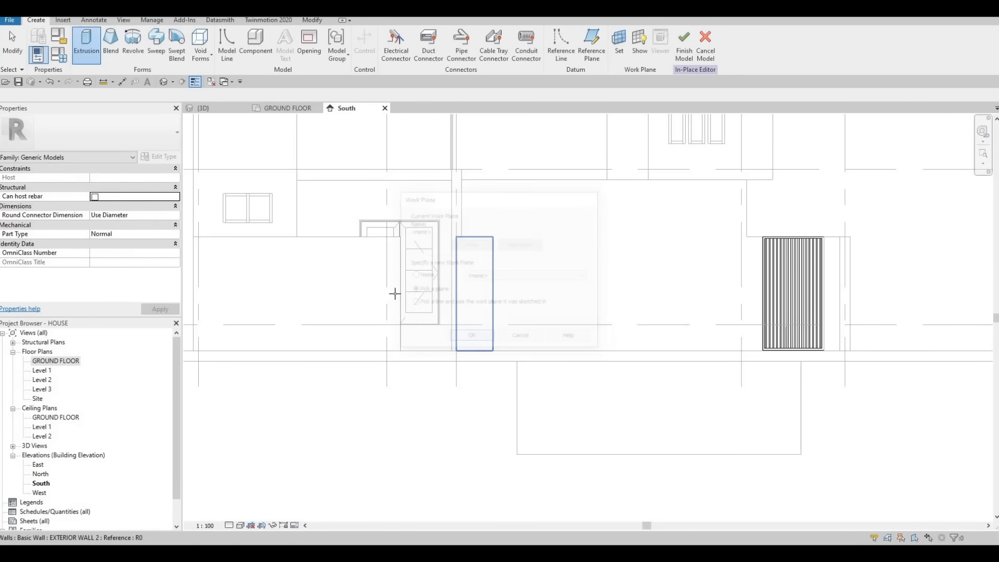
pyautogui.click(405, 273)
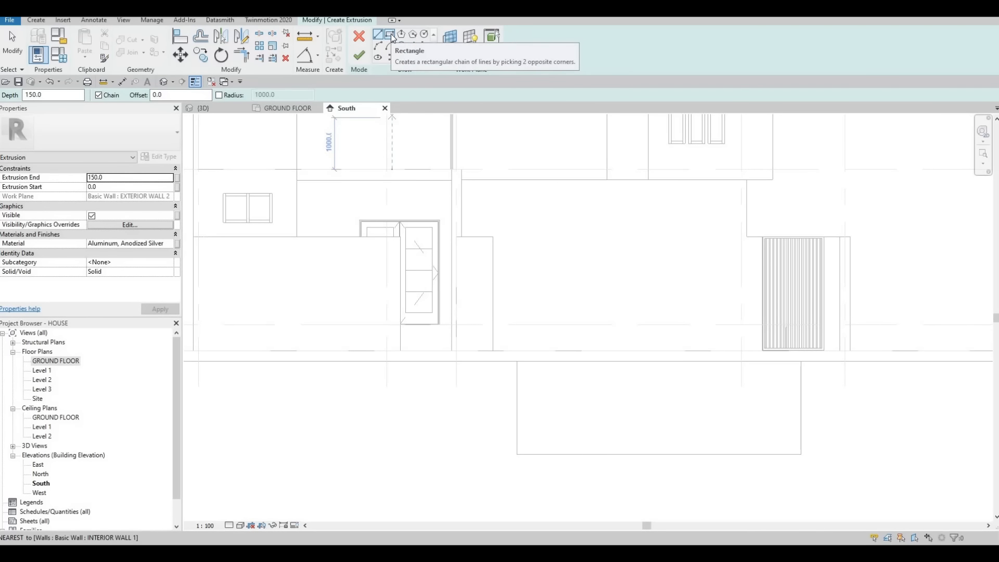
pyautogui.click(391, 34)
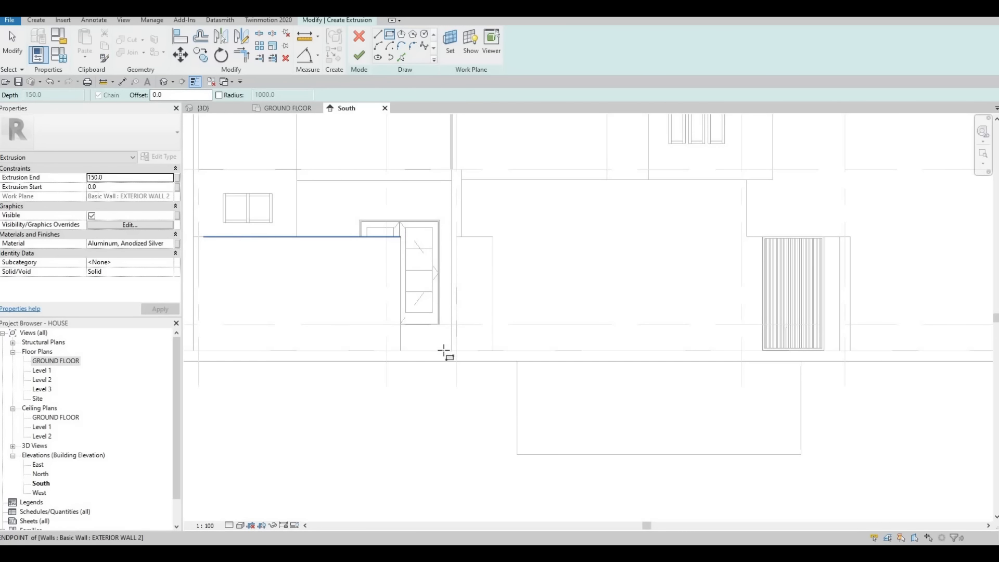
pyautogui.scroll(3, 448, 351)
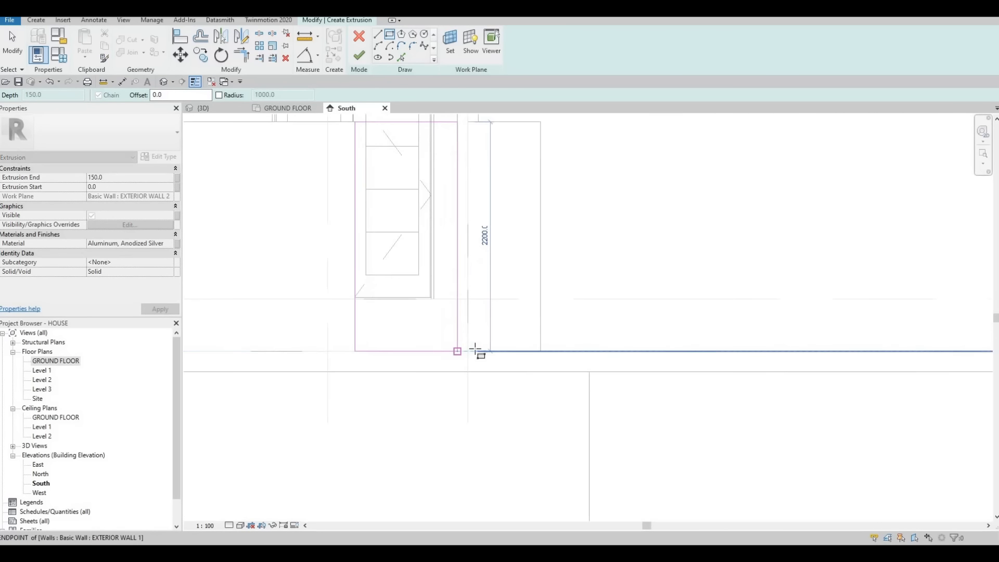
pyautogui.click(419, 349)
# - Nudge the bottom, right and left edges of the entrance rectangle inward by 10 mm each
pyautogui.press('Escape')
pyautogui.press('Escape')
pyautogui.click(416, 350)
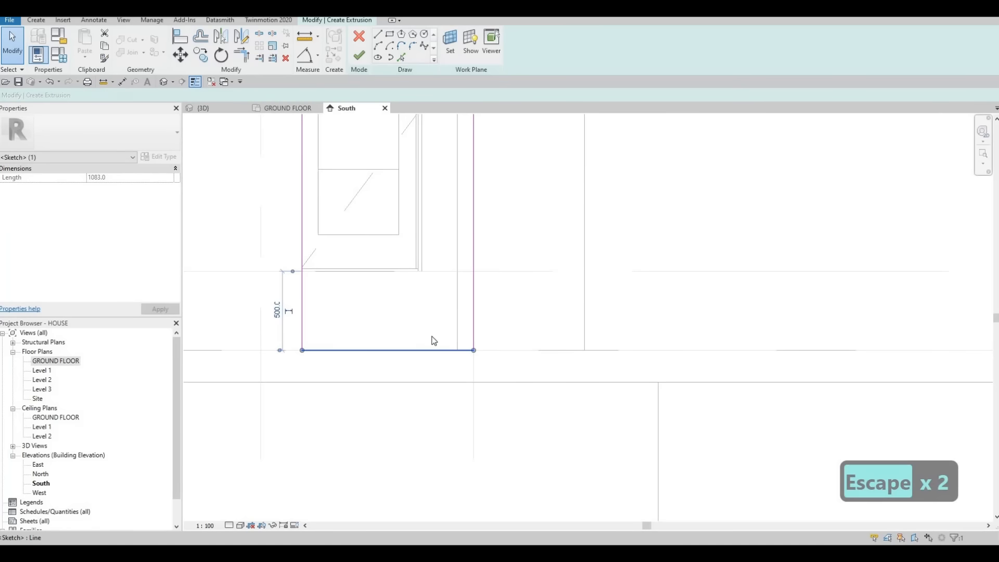
pyautogui.click(474, 296)
pyautogui.hotkey('shift', 'Left')
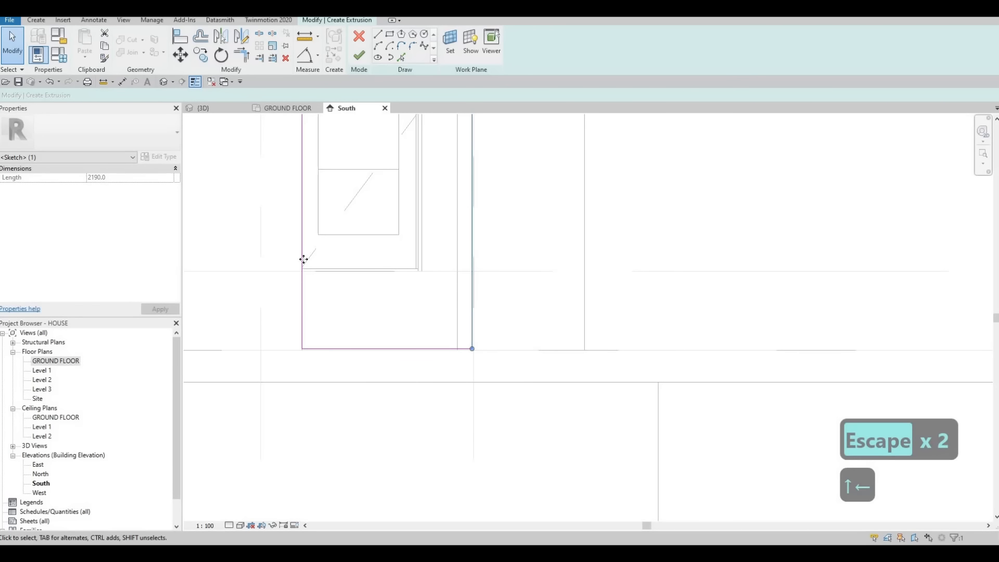
pyautogui.click(302, 259)
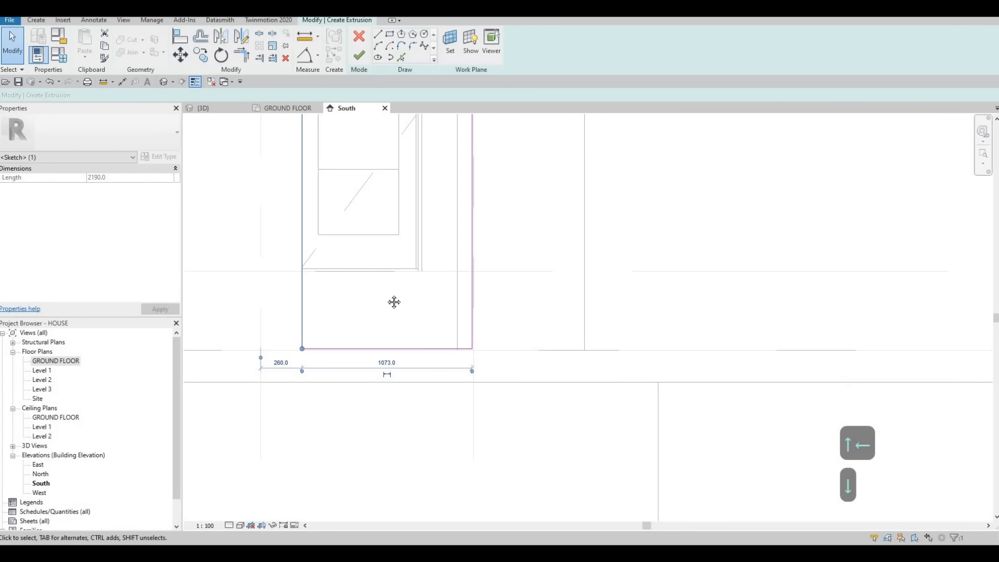
pyautogui.press('Right')
pyautogui.moveTo(390, 305); pyautogui.dragTo(430, 329, button='middle')
pyautogui.scroll(-2, 396, 292)
pyautogui.press('Escape')
pyautogui.scroll(-1, 376, 232)
pyautogui.moveTo(377, 232); pyautogui.dragTo(406, 286, button='middle')
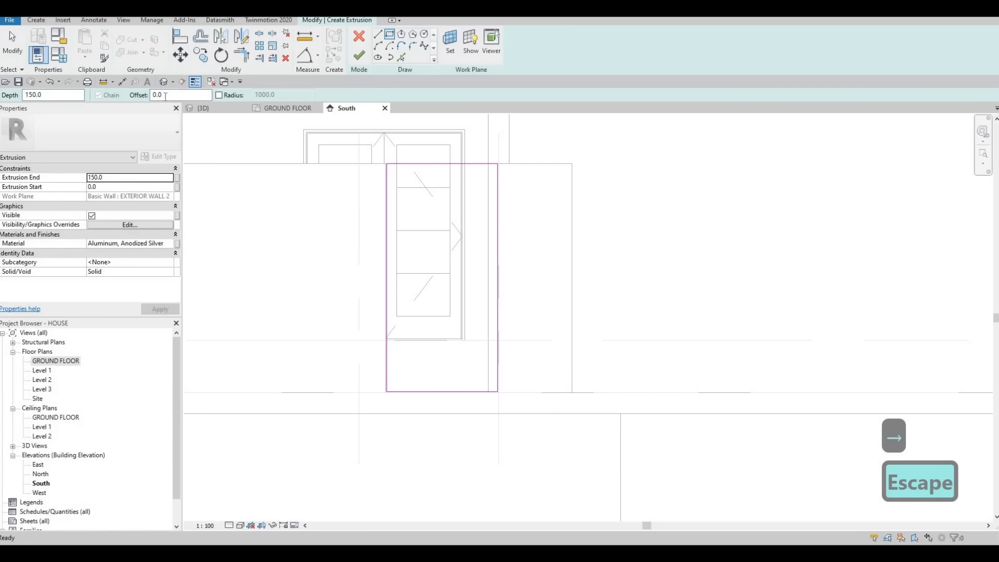
# - Sketch an inner rectangle offset 35 mm inside the entrance outline and finish the 150 mm deep frame extrusion
pyautogui.click(111, 95)
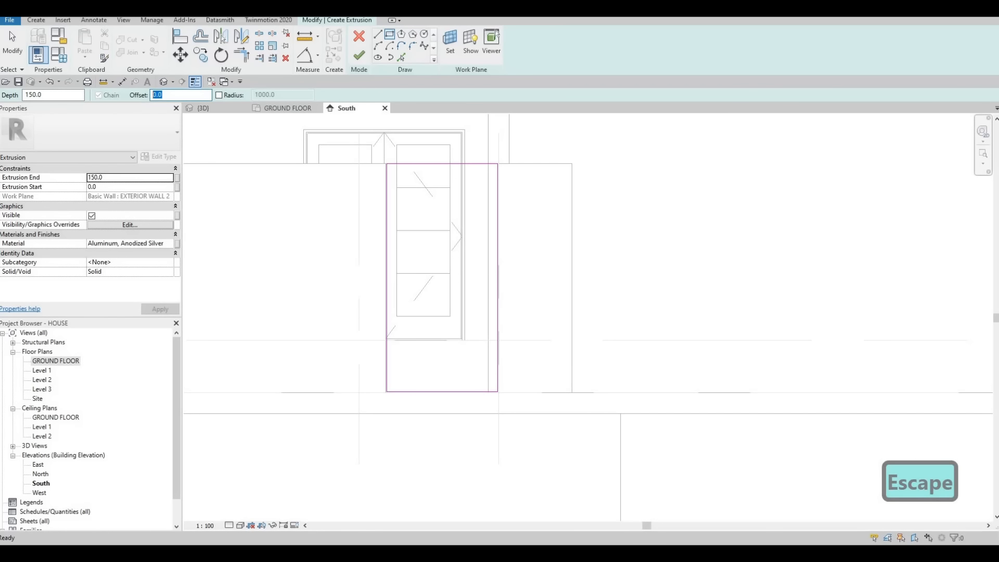
pyautogui.write('35')
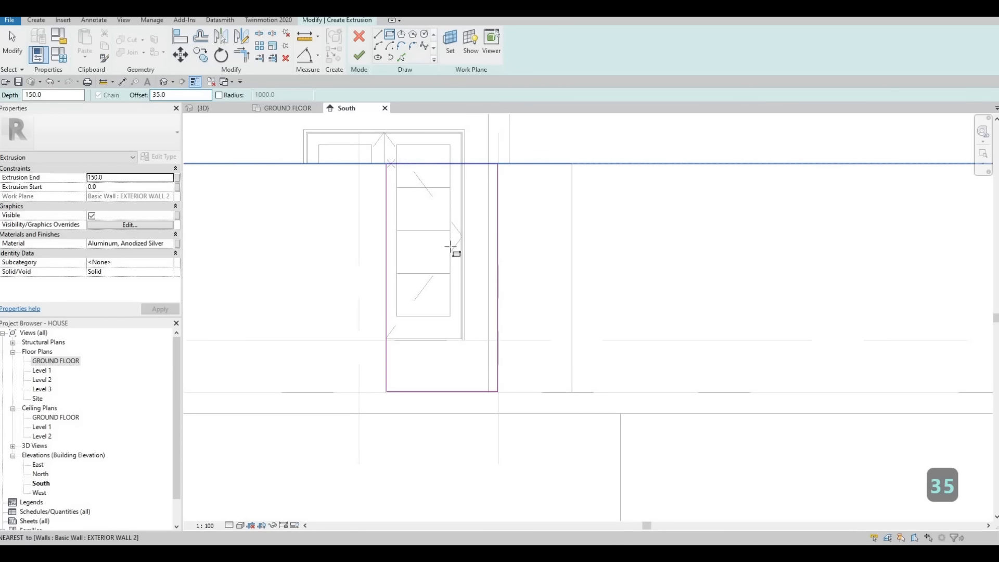
pyautogui.click(482, 339)
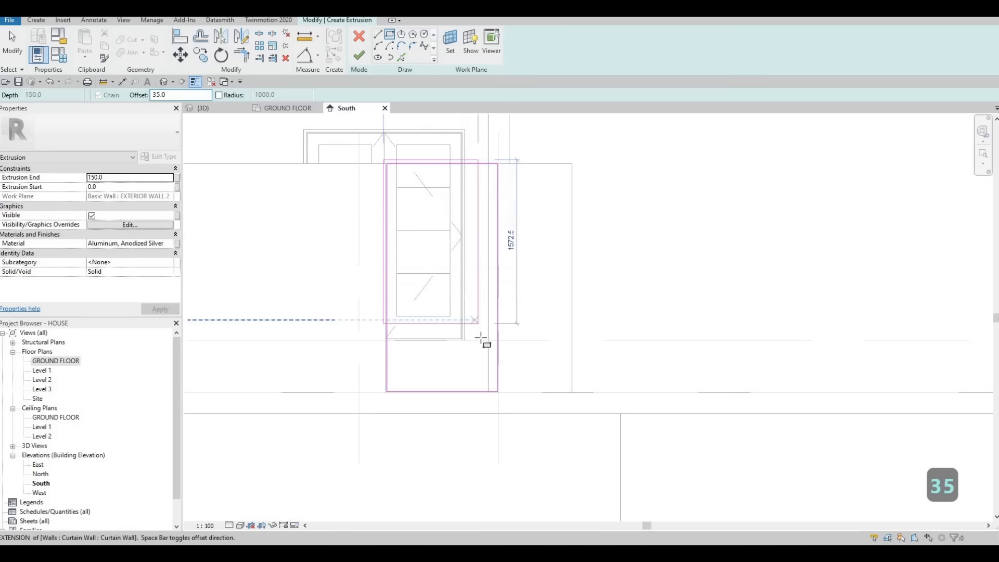
pyautogui.scroll(5, 496, 397)
pyautogui.click(498, 409)
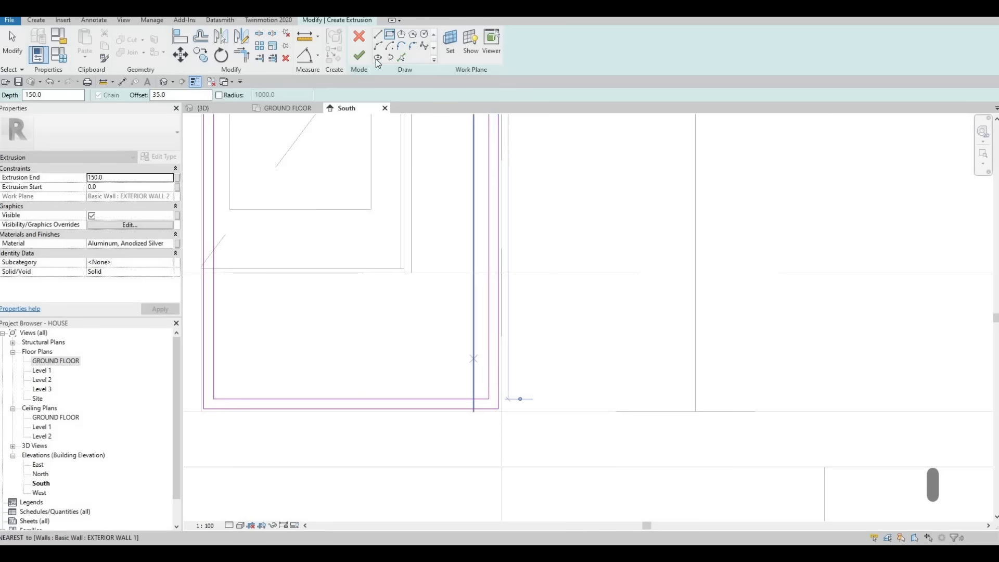
pyautogui.press('Escape')
pyautogui.click(359, 56)
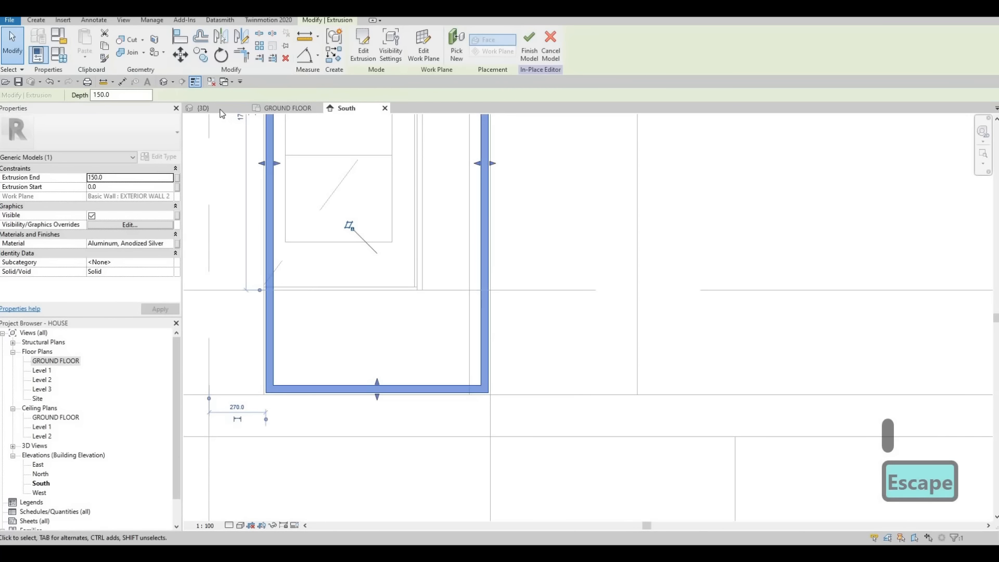
# - Stretch the entrance frame's front and back faces in the 3D view to fit inside the wall thickness, about 138 mm deep
pyautogui.hotkey('ctrl', 'Tab')
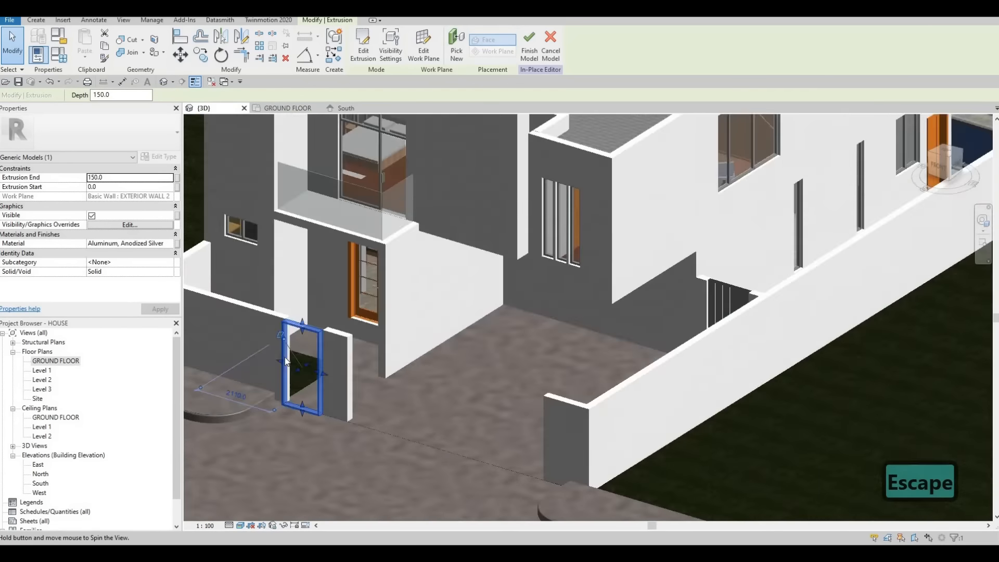
pyautogui.keyDown('shift'); pyautogui.moveTo(285, 357); pyautogui.dragTo(336, 379, button='middle'); pyautogui.keyUp('shift')
pyautogui.scroll(5, 338, 379)
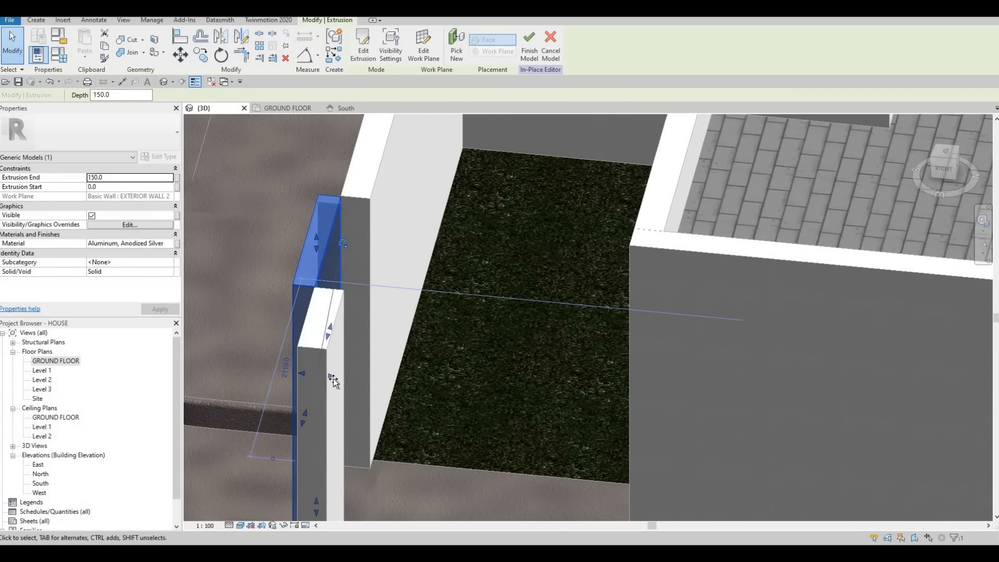
pyautogui.moveTo(353, 385); pyautogui.dragTo(373, 387)
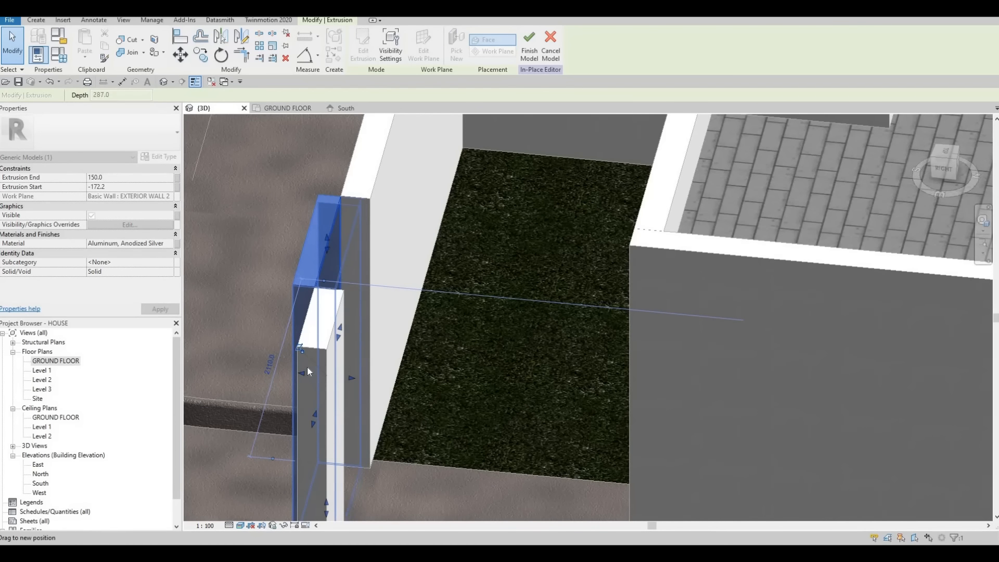
pyautogui.moveTo(300, 373); pyautogui.dragTo(358, 379)
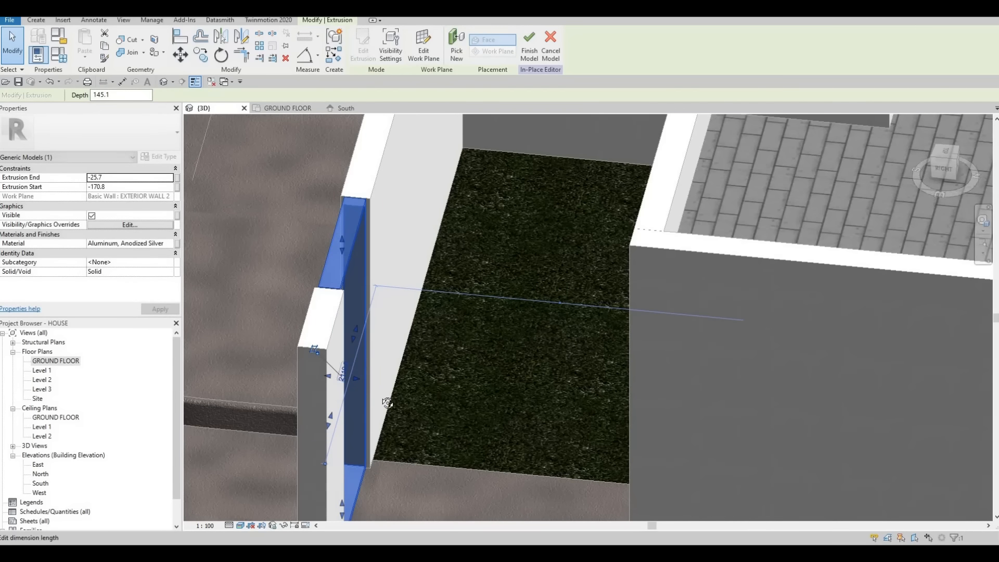
pyautogui.keyDown('shift'); pyautogui.moveTo(370, 437); pyautogui.dragTo(359, 436, button='middle'); pyautogui.keyUp('shift')
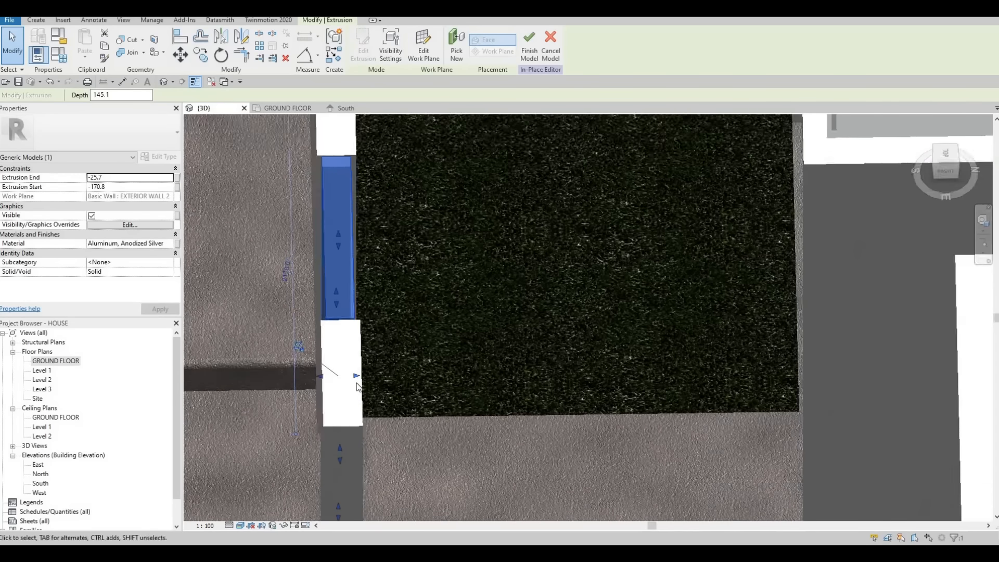
pyautogui.scroll(3, 356, 378)
pyautogui.moveTo(356, 379); pyautogui.dragTo(325, 376)
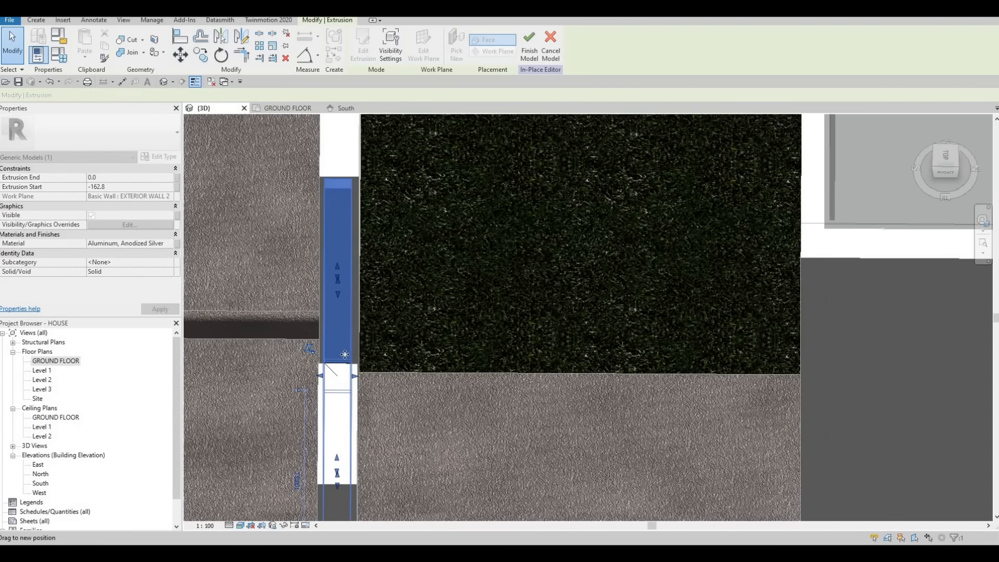
pyautogui.scroll(-4, 457, 380)
pyautogui.keyDown('shift'); pyautogui.moveTo(462, 216); pyautogui.dragTo(486, 208, button='middle'); pyautogui.keyUp('shift')
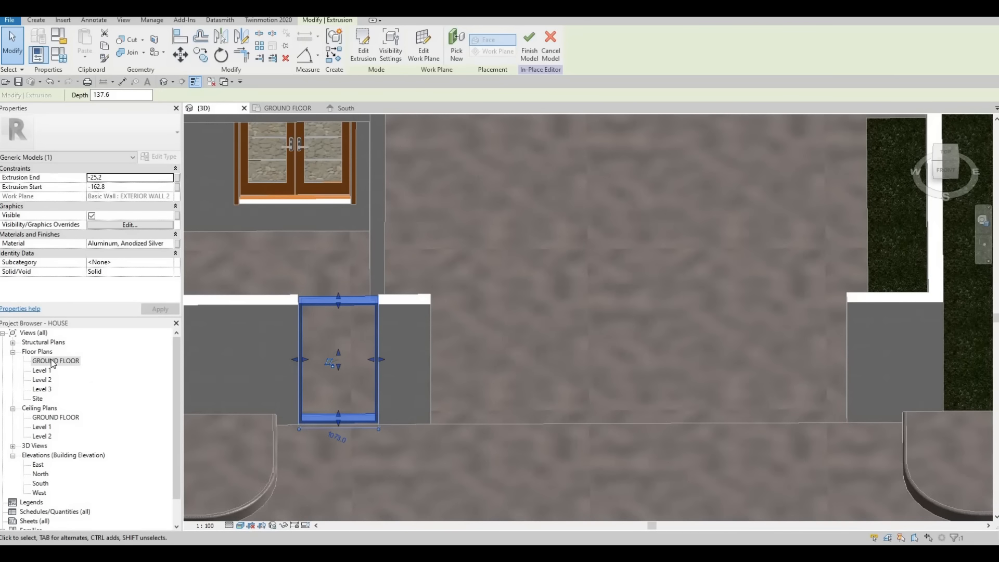
# - Start a new extrusion at the entrance in the GROUND FLOOR plan, with its work plane on a face of the entrance frame
pyautogui.click(288, 107)
pyautogui.scroll(-5, 457, 255)
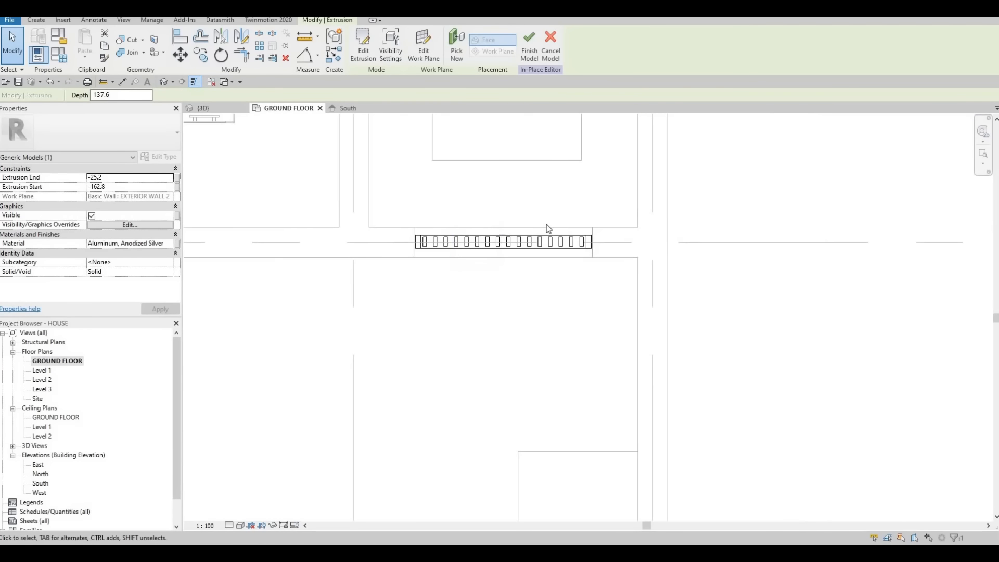
pyautogui.moveTo(531, 296); pyautogui.dragTo(711, 150, button='middle')
pyautogui.scroll(-1, 712, 150)
pyautogui.moveTo(420, 274); pyautogui.dragTo(606, 261, button='middle')
pyautogui.moveTo(508, 423); pyautogui.dragTo(500, 261, button='middle')
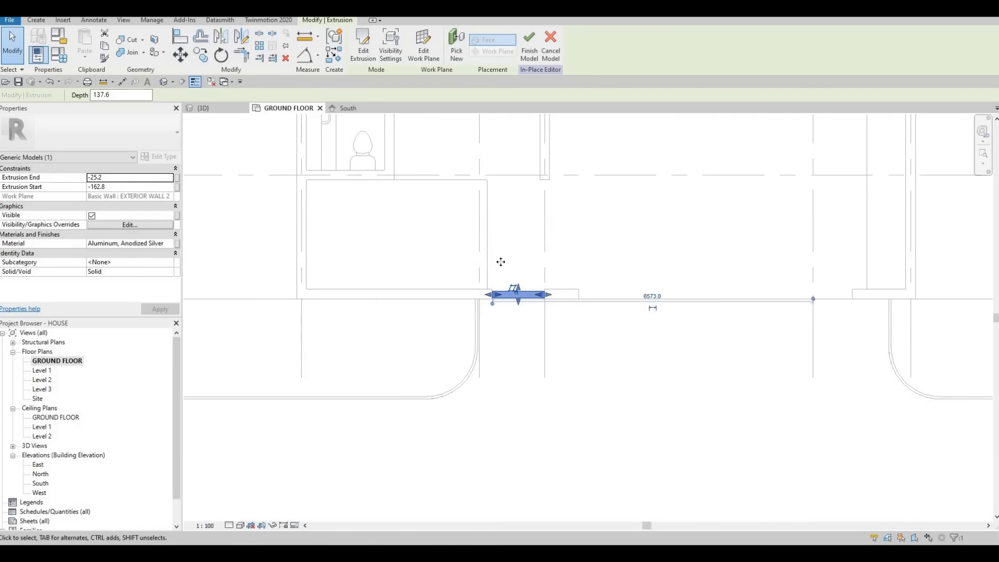
pyautogui.scroll(2, 515, 331)
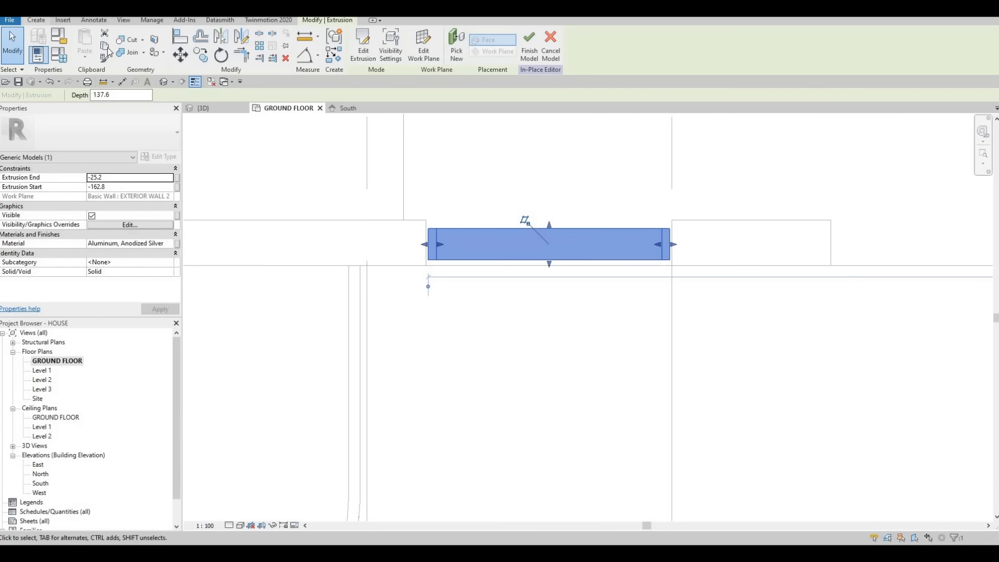
pyautogui.click(363, 49)
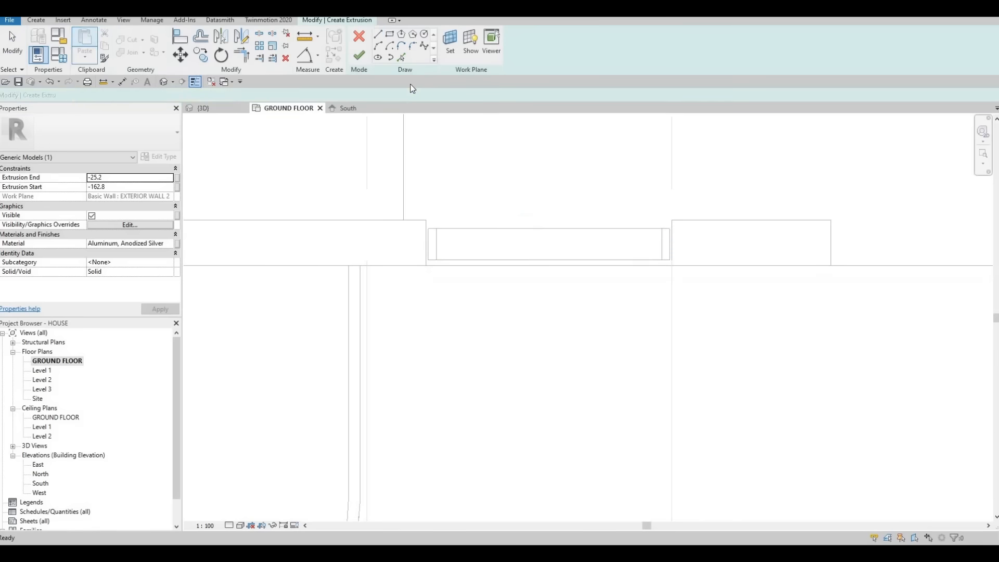
pyautogui.click(450, 44)
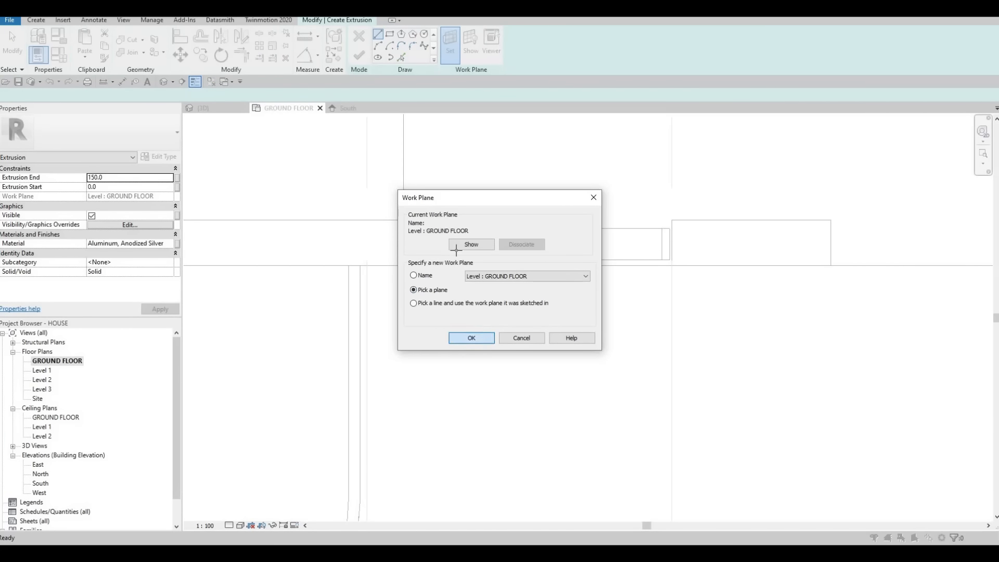
pyautogui.press('Return')
pyautogui.click(437, 246)
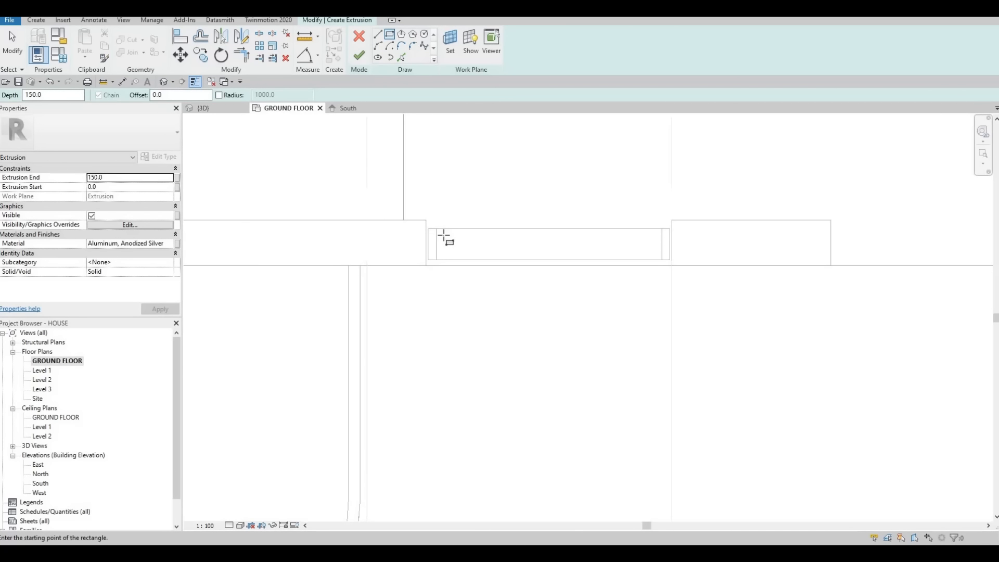
# - Sketch a bar rectangle about 80 mm deep just inside the entrance frame's left jamb and adjust its side edge
pyautogui.click(454, 254)
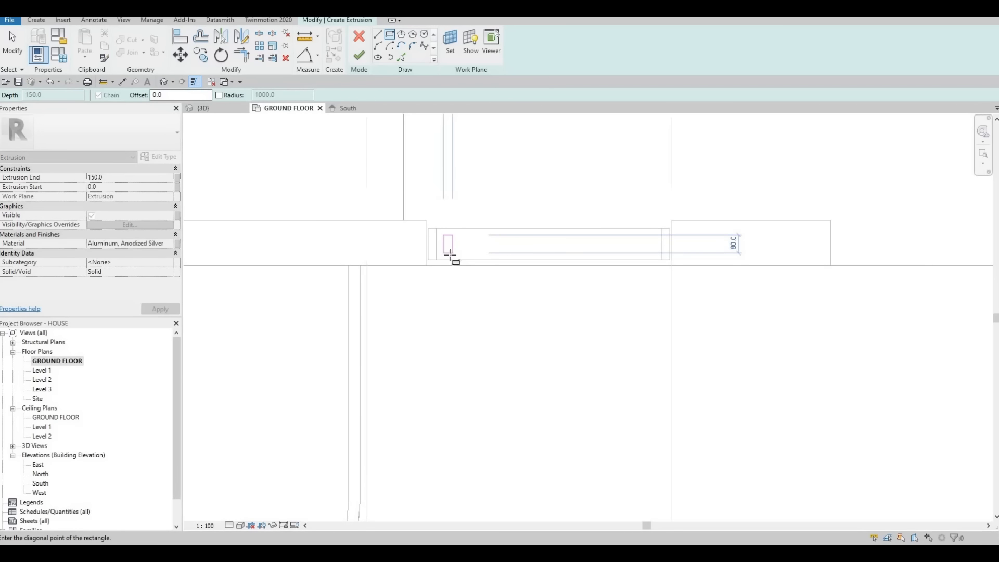
pyautogui.click(446, 255)
pyautogui.press('Escape')
pyautogui.press('Escape')
pyautogui.scroll(3, 442, 242)
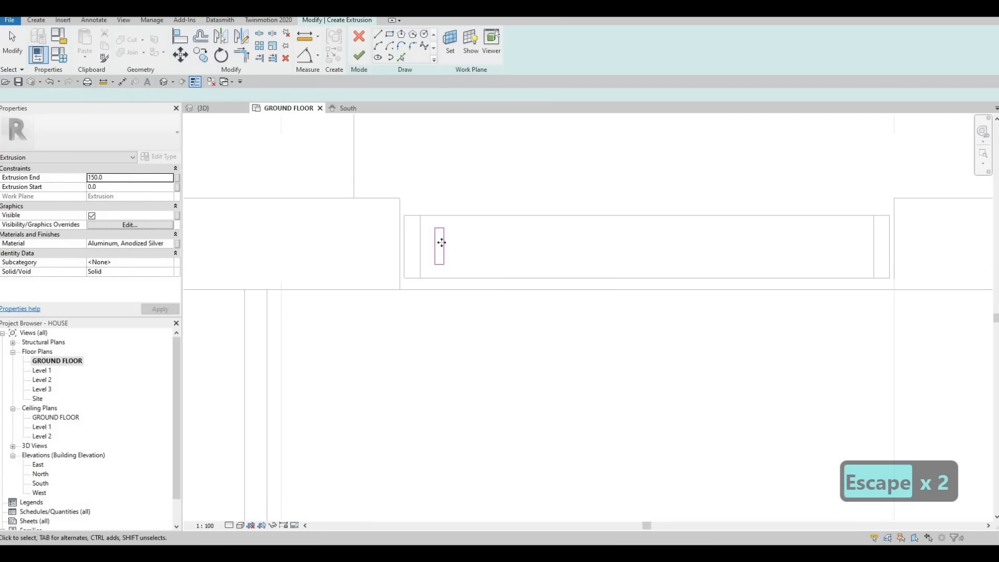
pyautogui.press('Escape')
pyautogui.moveTo(443, 242)
pyautogui.mouseDown()
pyautogui.moveTo(466, 245)
pyautogui.moveTo(434, 241)
pyautogui.mouseUp()
pyautogui.scroll(-2, 470, 209)
pyautogui.press('Escape')
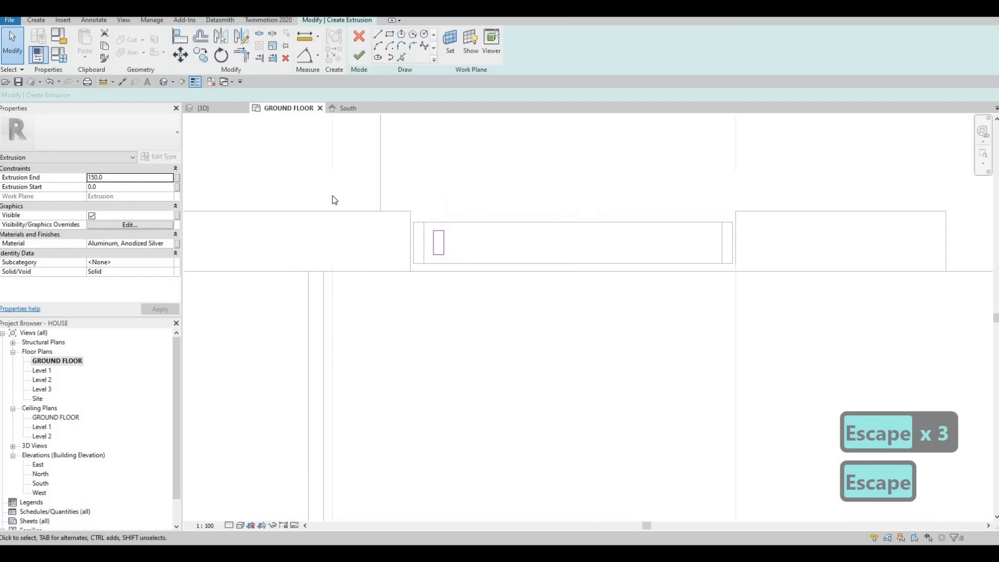
# - Finish the bar extrusion and stretch its upper face in the 3D view up to the entrance frame's top rail
pyautogui.moveTo(205, 125); pyautogui.dragTo(207, 153, button='middle')
pyautogui.scroll(-1, 207, 154)
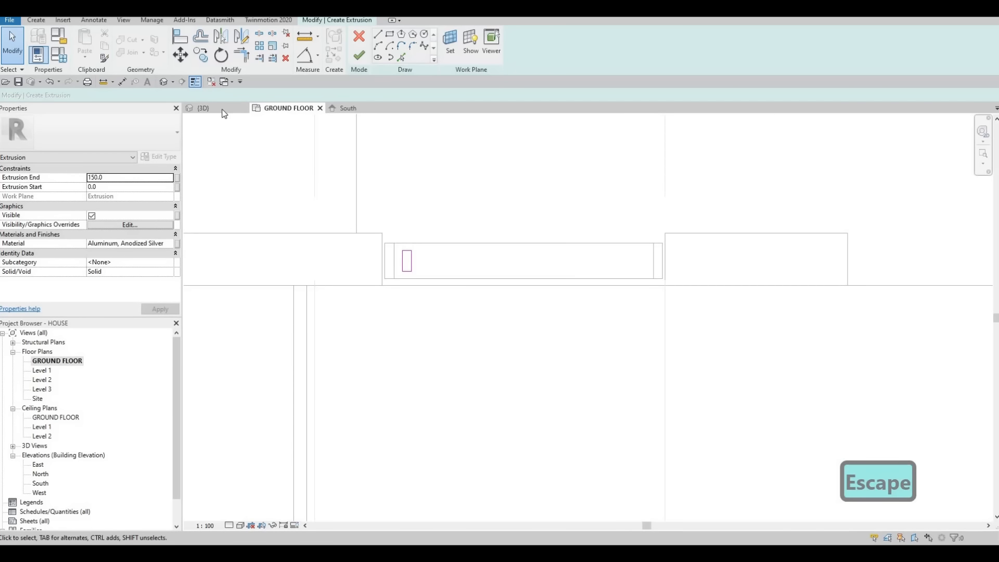
pyautogui.click(367, 55)
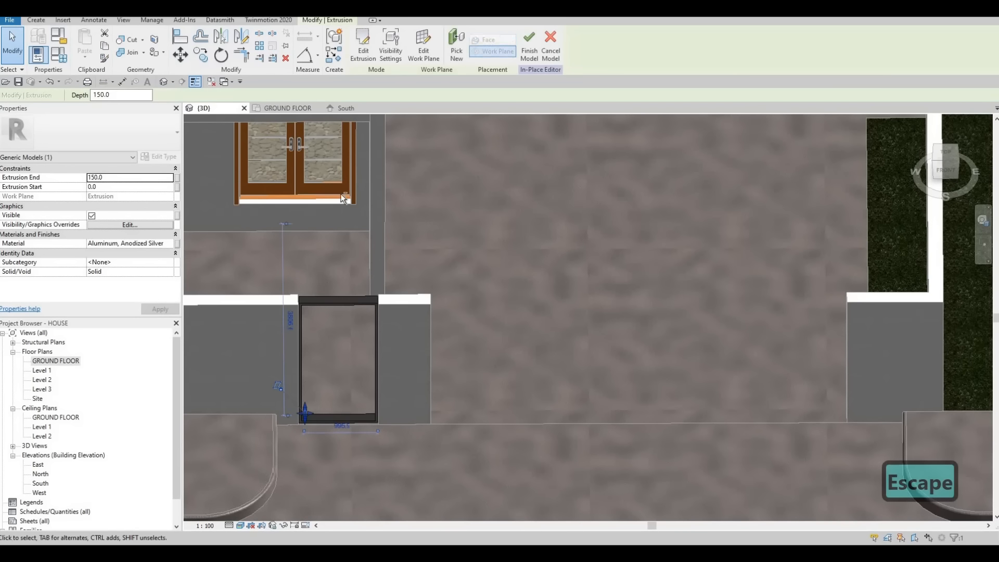
pyautogui.moveTo(384, 173); pyautogui.dragTo(430, 10, button='middle')
pyautogui.keyDown('shift'); pyautogui.moveTo(363, 300); pyautogui.dragTo(327, 362, button='middle'); pyautogui.keyUp('shift')
pyautogui.moveTo(348, 260); pyautogui.dragTo(322, 416, button='middle')
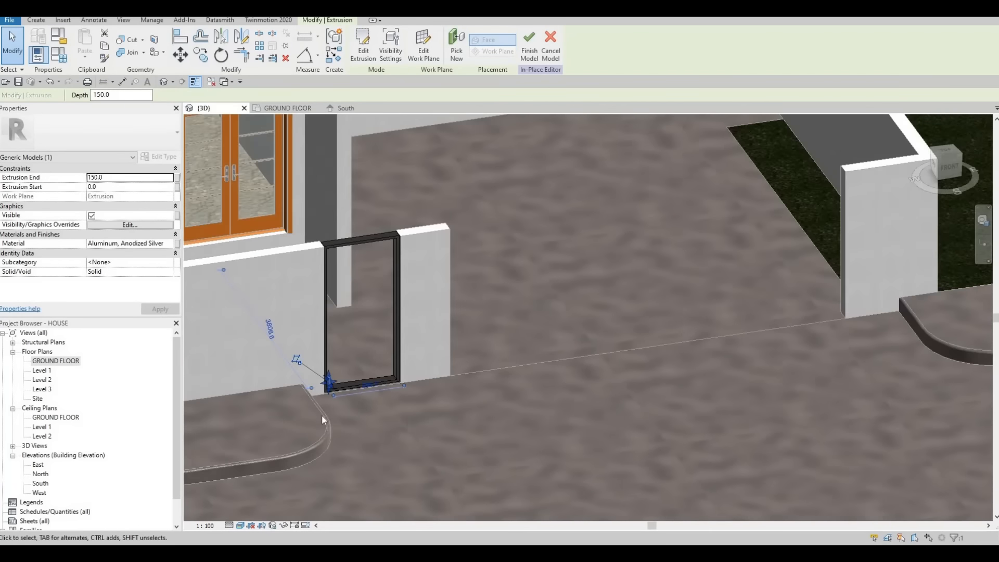
pyautogui.scroll(2, 321, 418)
pyautogui.moveTo(321, 415); pyautogui.dragTo(352, 202)
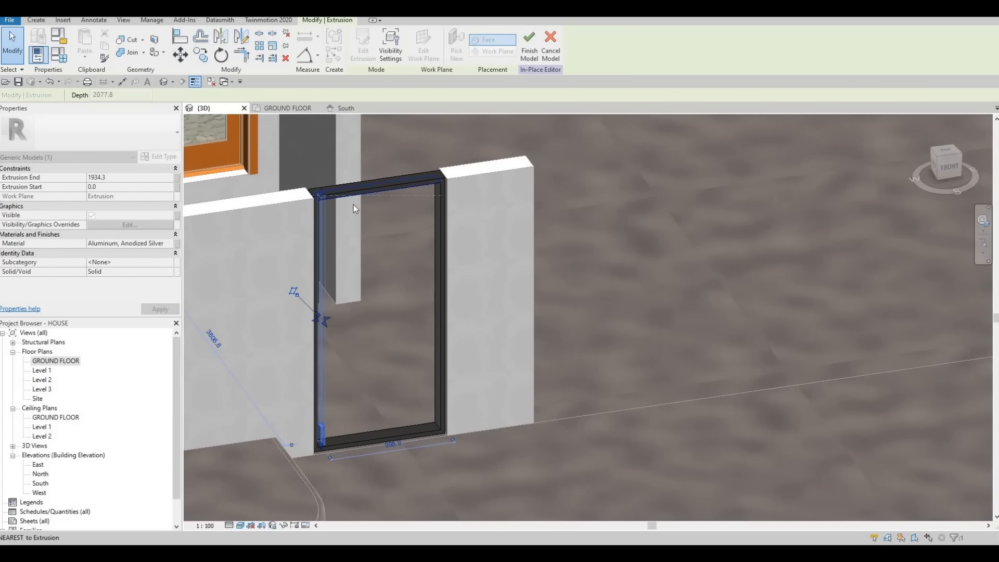
pyautogui.scroll(-2, 351, 254)
pyautogui.press('Escape')
pyautogui.keyDown('shift'); pyautogui.moveTo(270, 216); pyautogui.dragTo(291, 161, button='middle'); pyautogui.keyUp('shift')
# - Array the bar in the GROUND FLOOR plan into 16 grouped copies, with the last one just inside the right jamb, and finish the model
pyautogui.click(284, 107)
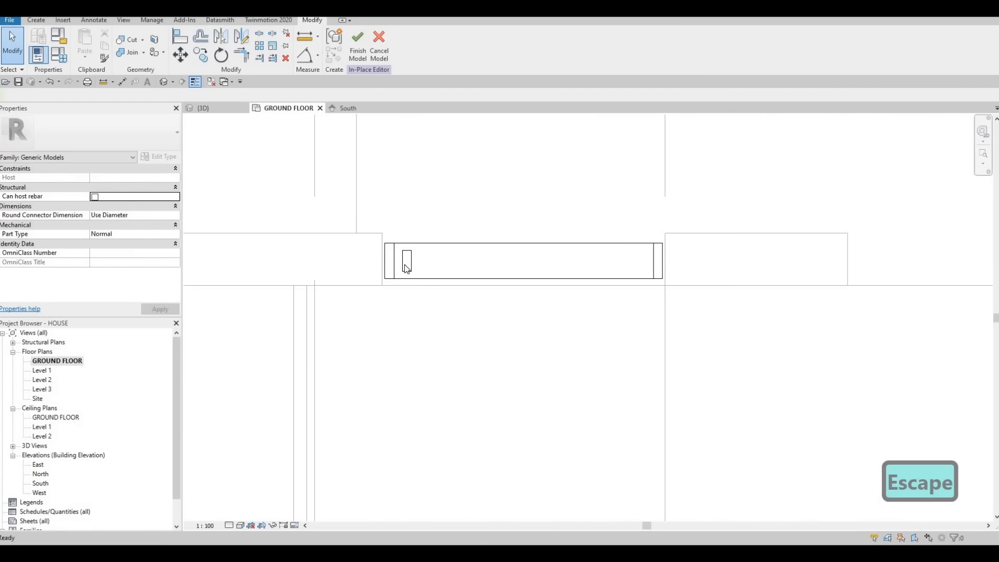
pyautogui.click(407, 268)
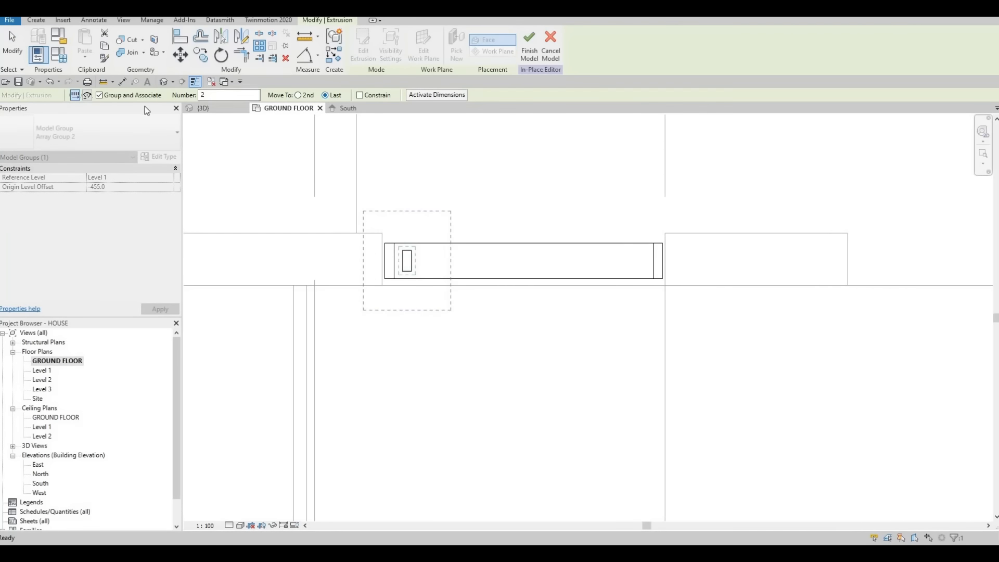
pyautogui.doubleClick(204, 95)
pyautogui.write('16')
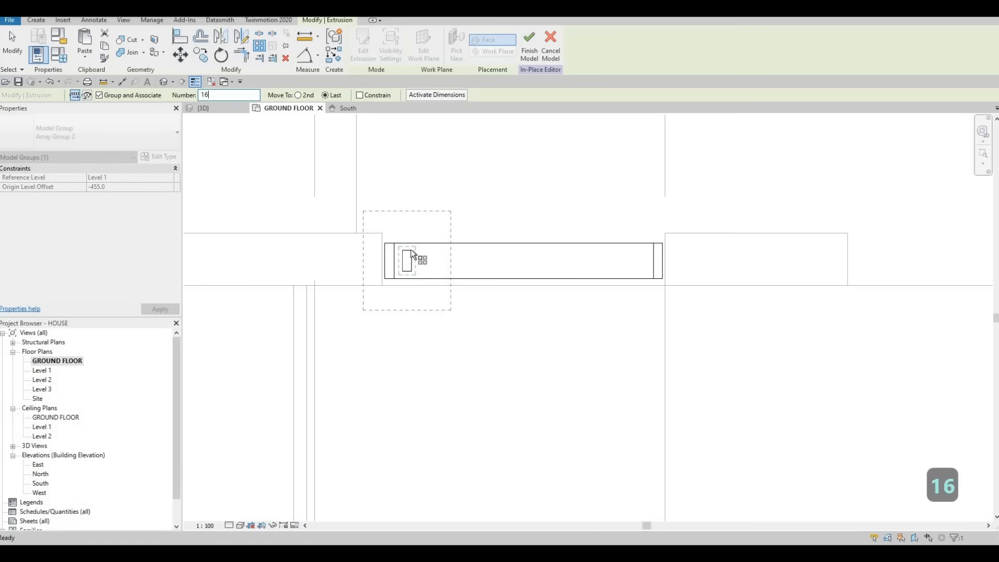
pyautogui.click(423, 250)
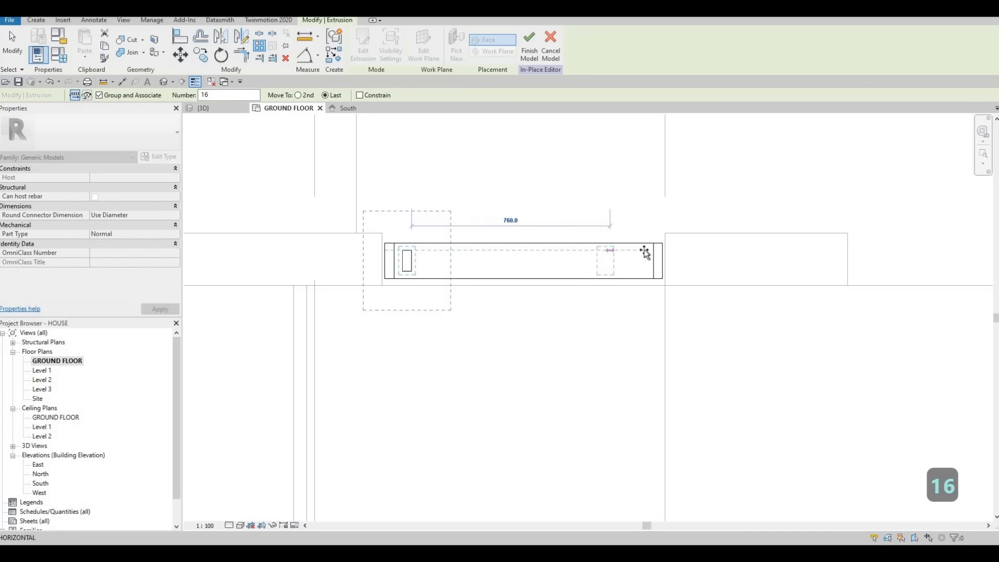
pyautogui.scroll(2, 645, 252)
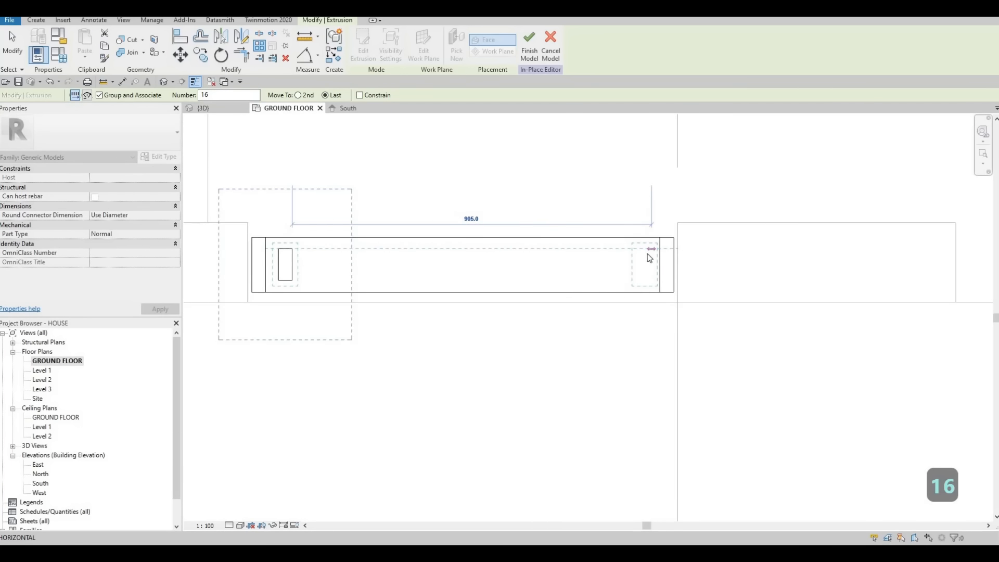
pyautogui.click(610, 277)
pyautogui.scroll(-1, 520, 175)
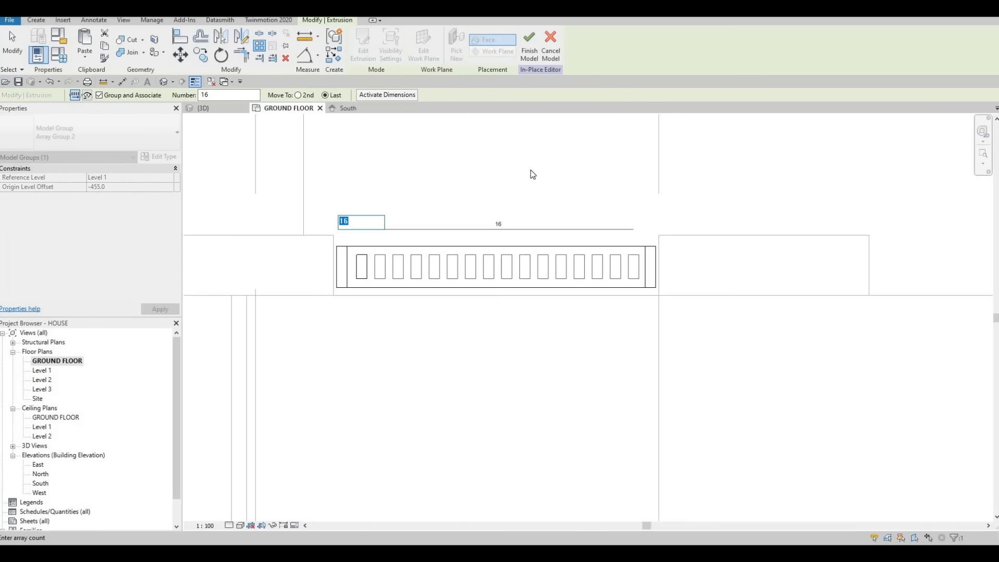
pyautogui.press('Return')
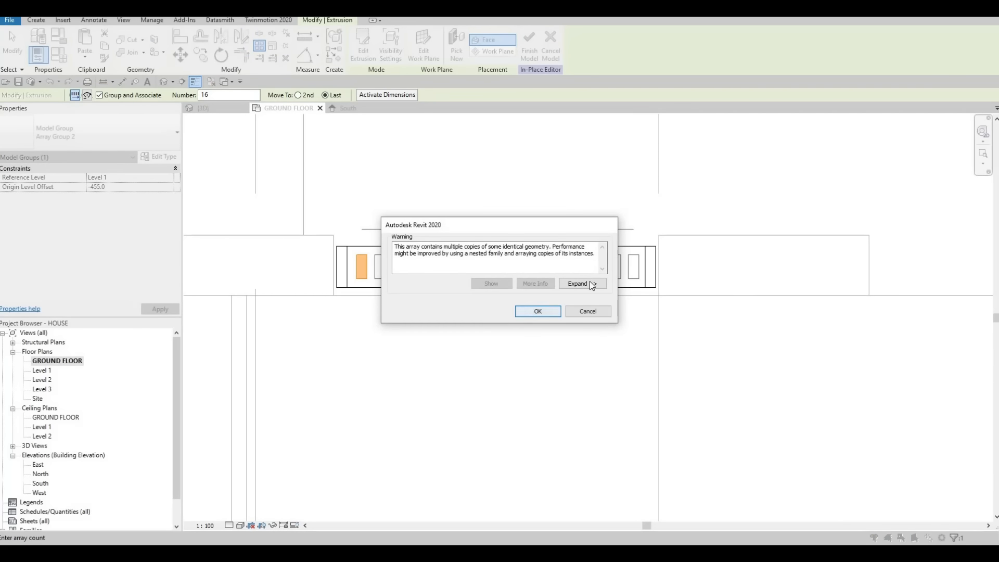
pyautogui.click(538, 311)
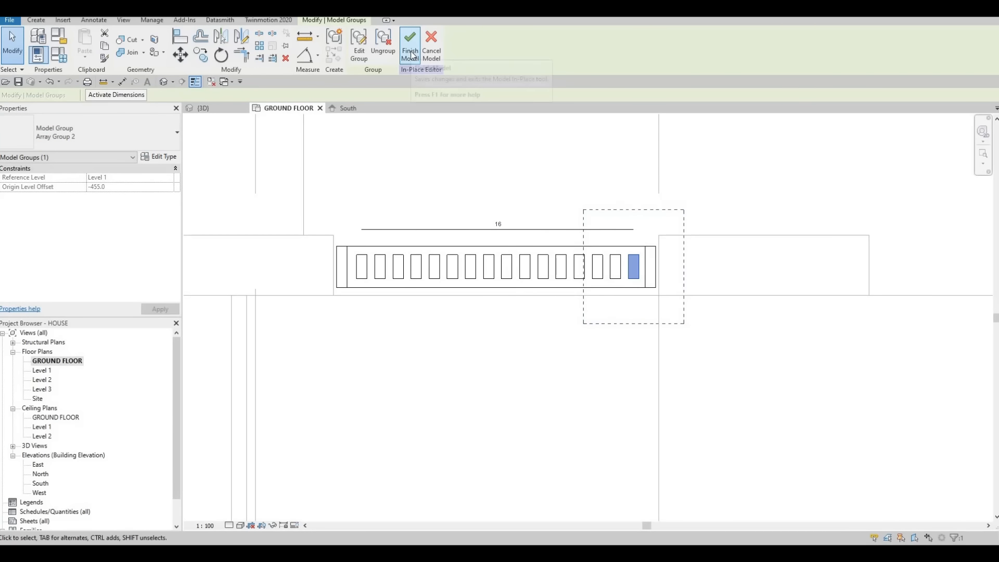
# - Examine the finished entrance gate, the side passage gate and the front wall from several angles in the 3D view
pyautogui.click(204, 107)
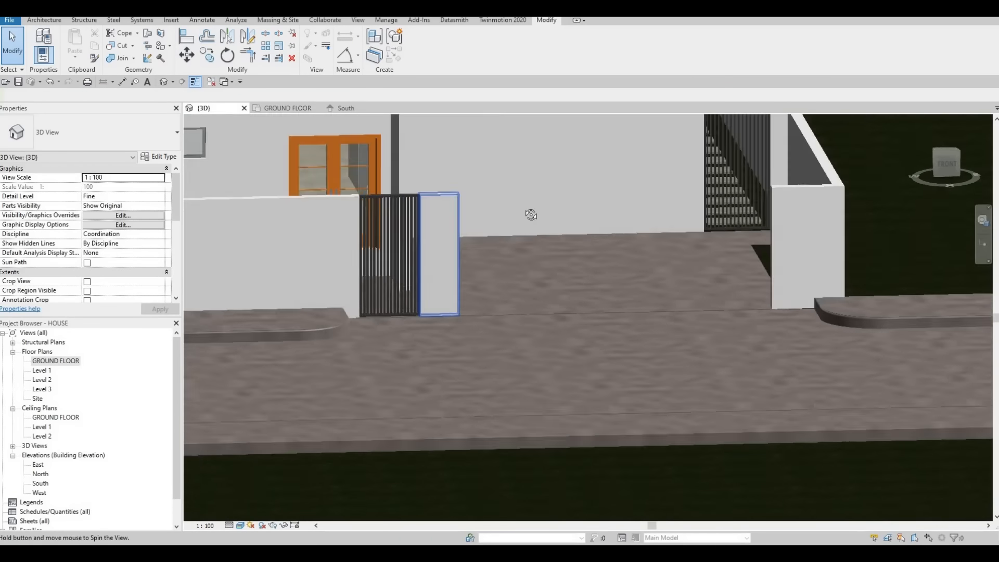
pyautogui.keyDown('shift'); pyautogui.moveTo(531, 215); pyautogui.dragTo(401, 280, button='middle'); pyautogui.keyUp('shift')
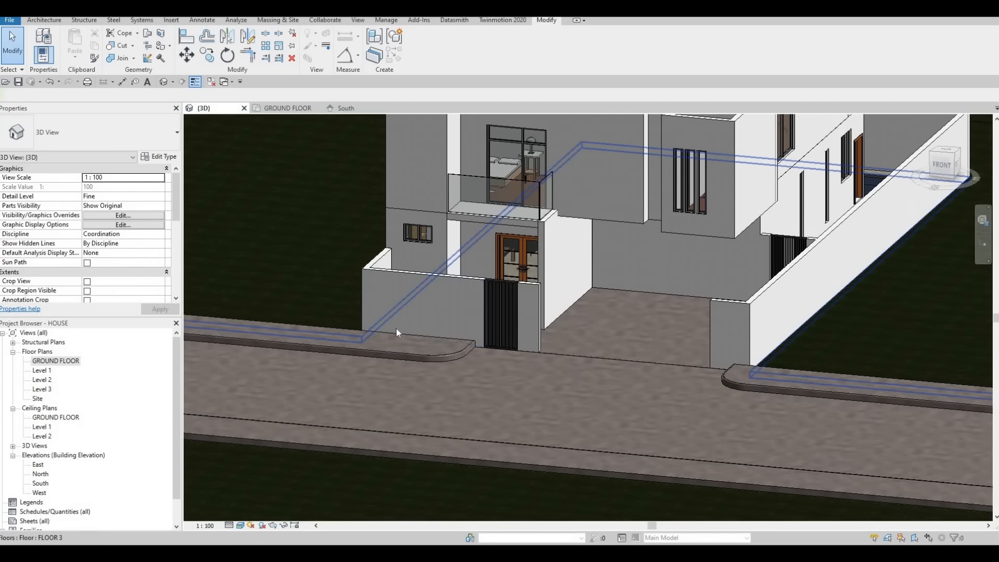
pyautogui.scroll(3, 352, 298)
pyautogui.scroll(3, 364, 292)
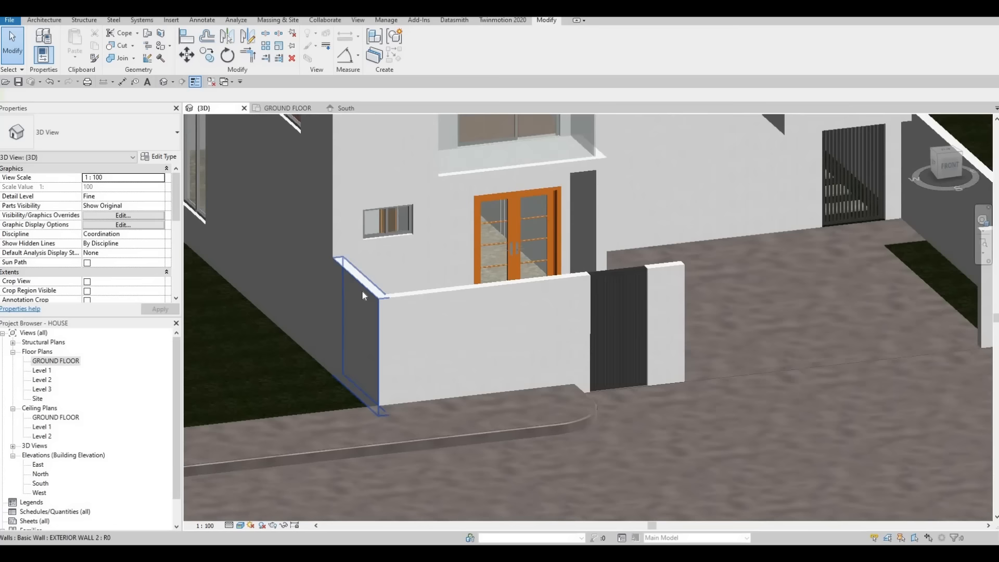
pyautogui.keyDown('shift'); pyautogui.moveTo(429, 294); pyautogui.dragTo(315, 308, button='middle'); pyautogui.keyUp('shift')
pyautogui.scroll(-2, 332, 284)
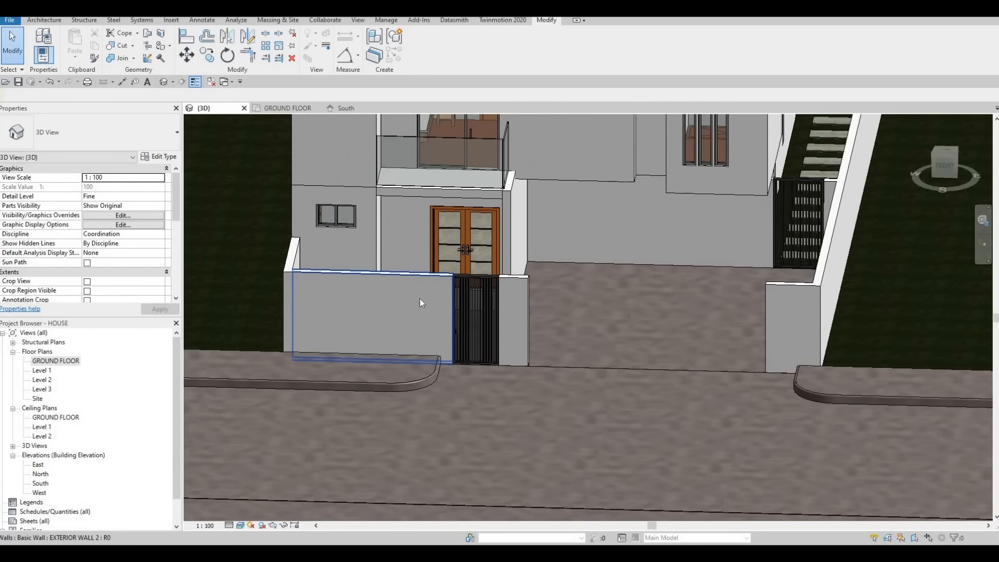
pyautogui.keyDown('shift'); pyautogui.moveTo(437, 274); pyautogui.dragTo(318, 286, button='middle'); pyautogui.keyUp('shift')
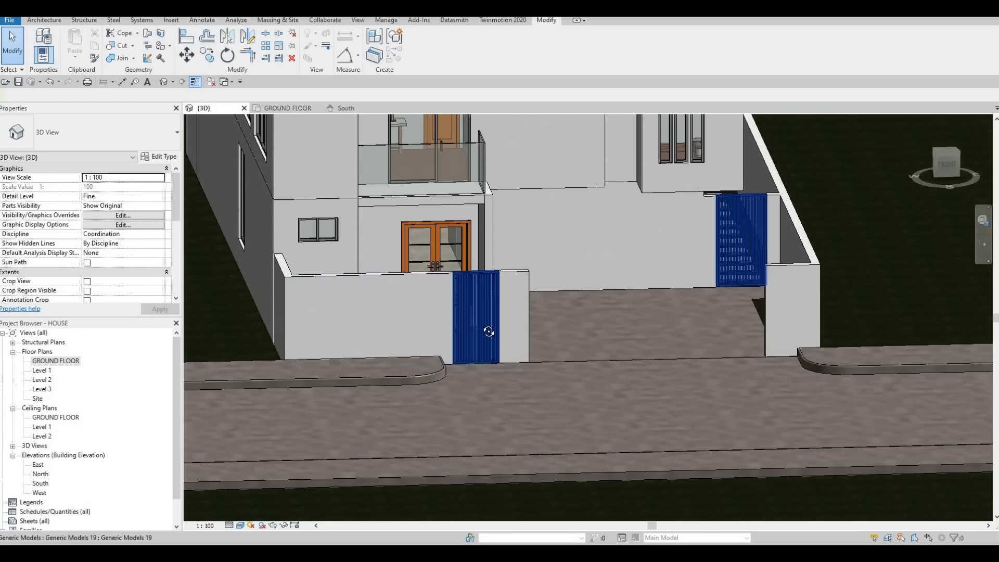
pyautogui.keyDown('shift'); pyautogui.moveTo(465, 320); pyautogui.dragTo(639, 336, button='middle'); pyautogui.keyUp('shift')
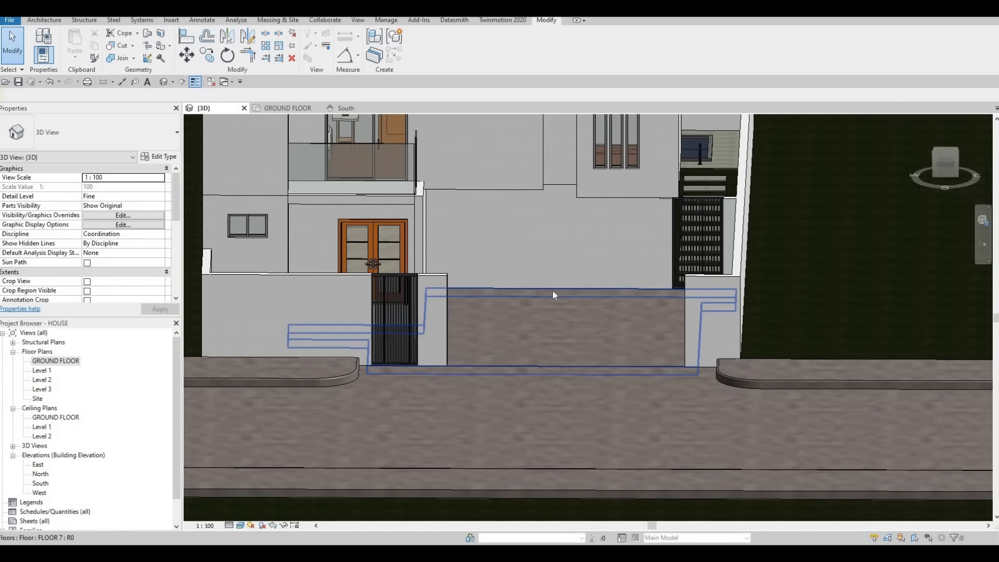
# - Edit the gates' in-place model and start an extrusion in the South elevation, with its work plane on the front wall beside the driveway
pyautogui.click(394, 318)
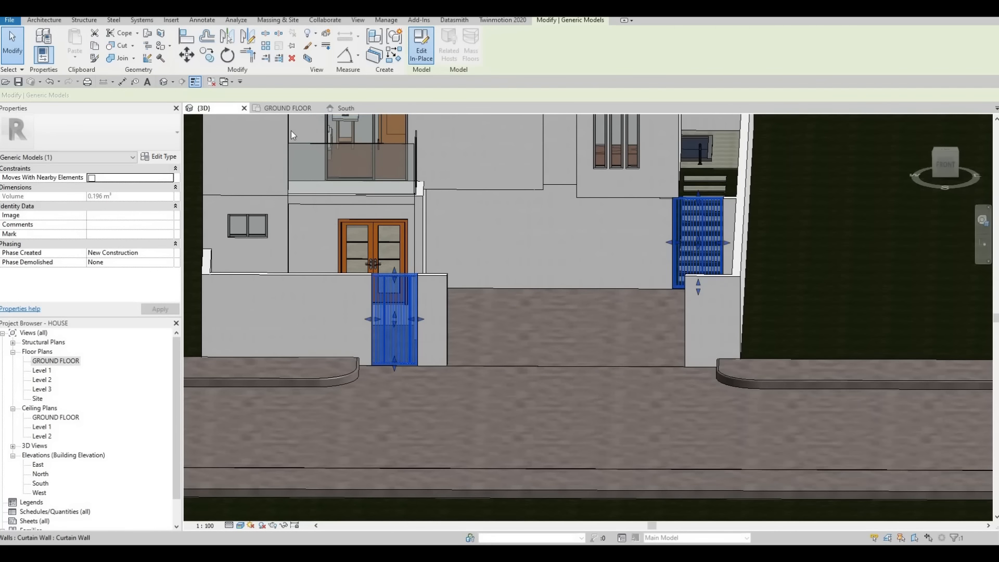
pyautogui.click(345, 107)
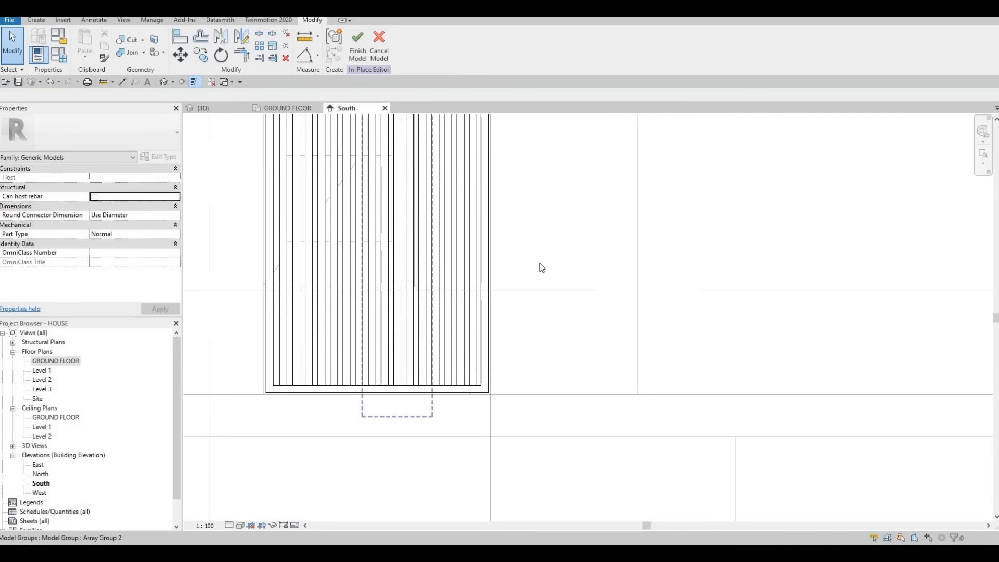
pyautogui.click(36, 20)
pyautogui.click(86, 44)
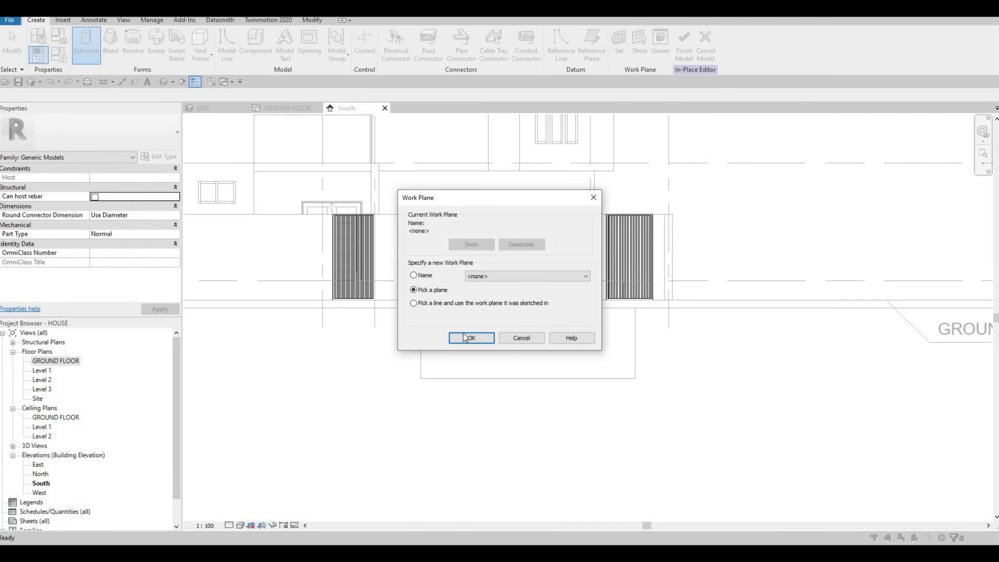
pyautogui.press('Return')
pyautogui.press('Tab')
pyautogui.press('Tab')
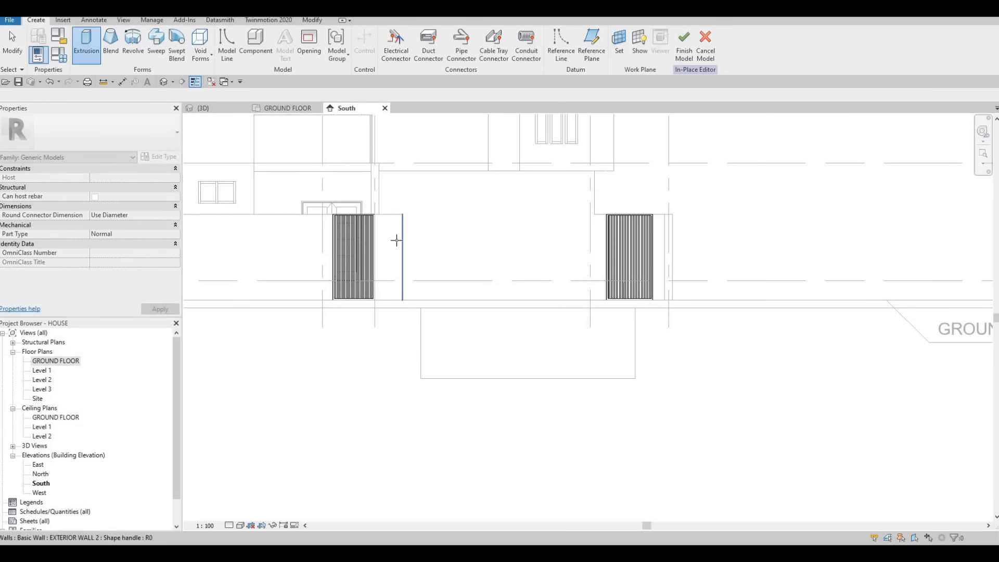
pyautogui.click(395, 243)
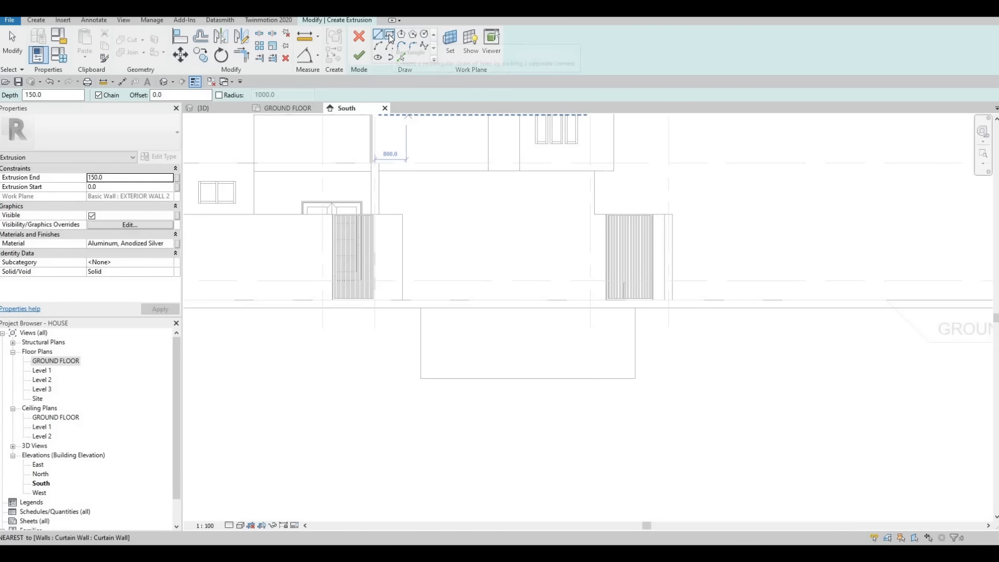
# - Sketch a rectangle about 2200 mm high across the driveway opening, from the front wall's upper corner to the opposite wall's base
pyautogui.click(402, 214)
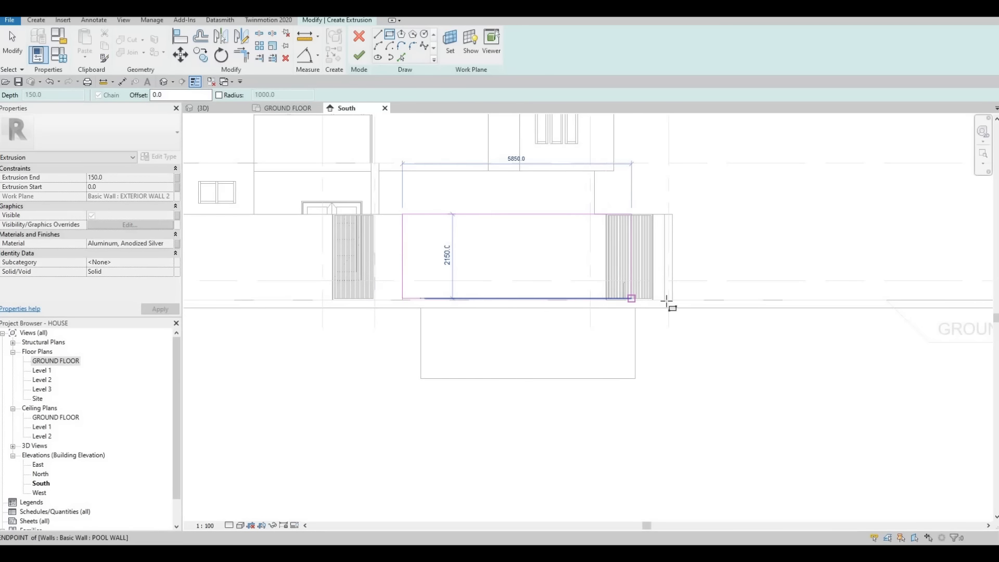
pyautogui.scroll(4, 713, 307)
pyautogui.scroll(1, 711, 307)
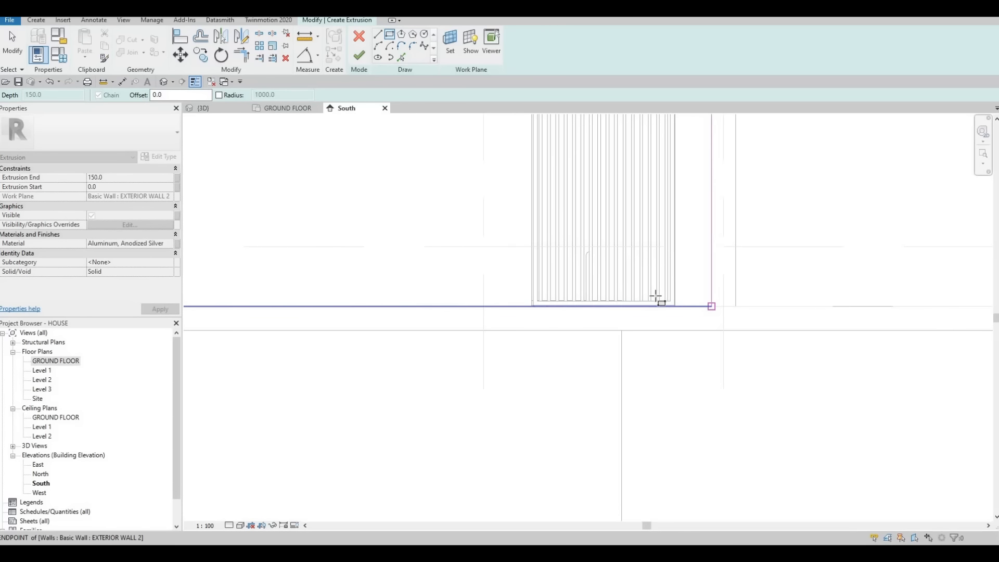
pyautogui.scroll(-3, 669, 306)
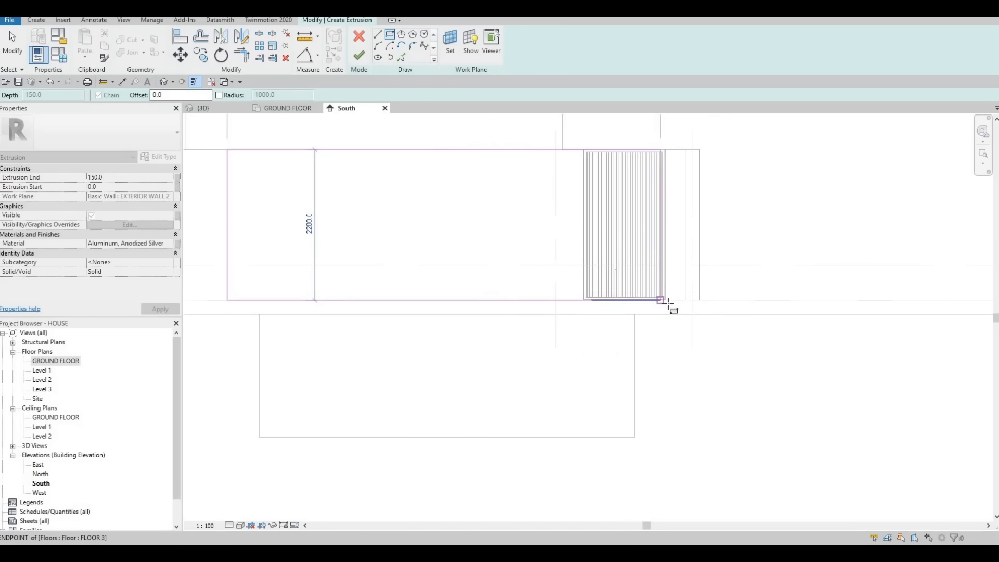
pyautogui.click(583, 267)
pyautogui.press('Escape')
pyautogui.scroll(-2, 458, 229)
pyautogui.moveTo(458, 229); pyautogui.dragTo(485, 294, button='middle')
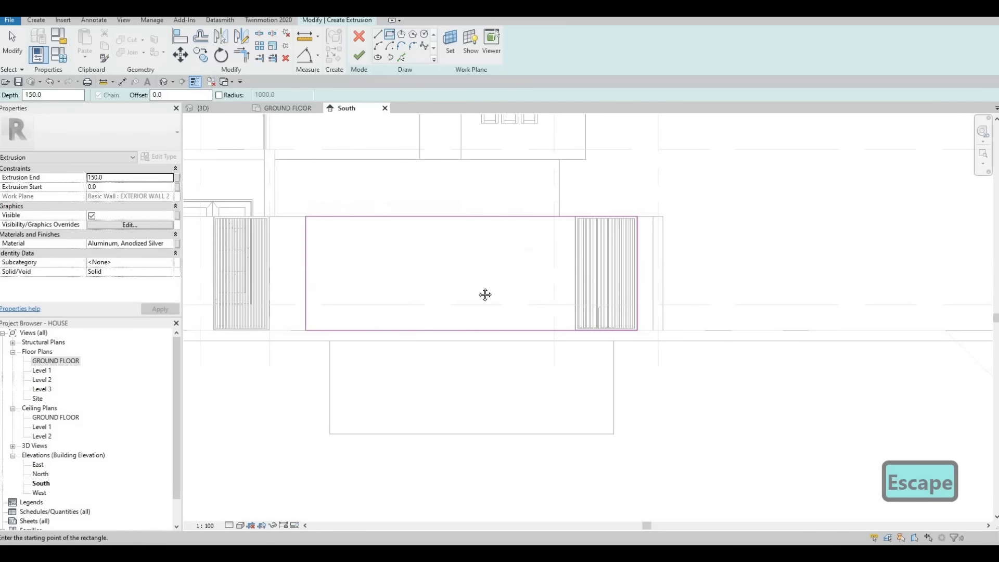
pyautogui.moveTo(446, 259); pyautogui.dragTo(432, 316, button='middle')
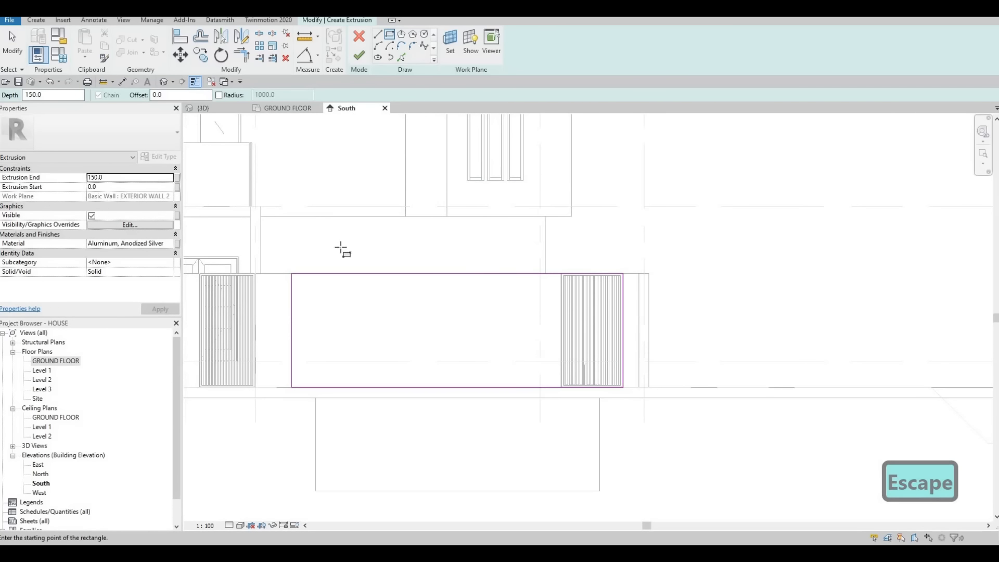
pyautogui.scroll(3, 384, 250)
pyautogui.press('Escape')
pyautogui.press('Escape')
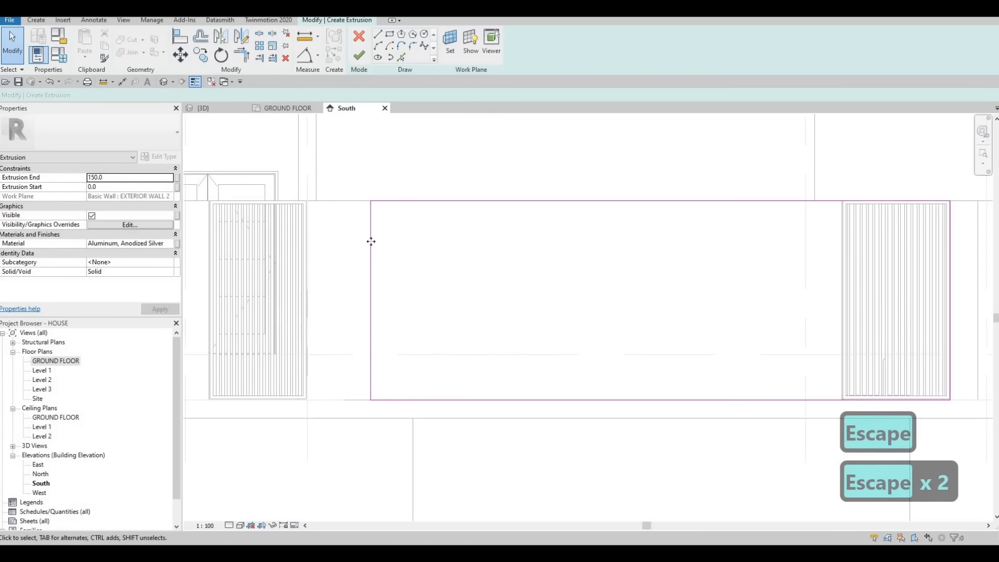
# - Nudge the left edge of the driveway gate outline slightly inward, away from the wall end
pyautogui.click(371, 241)
pyautogui.press('Right')
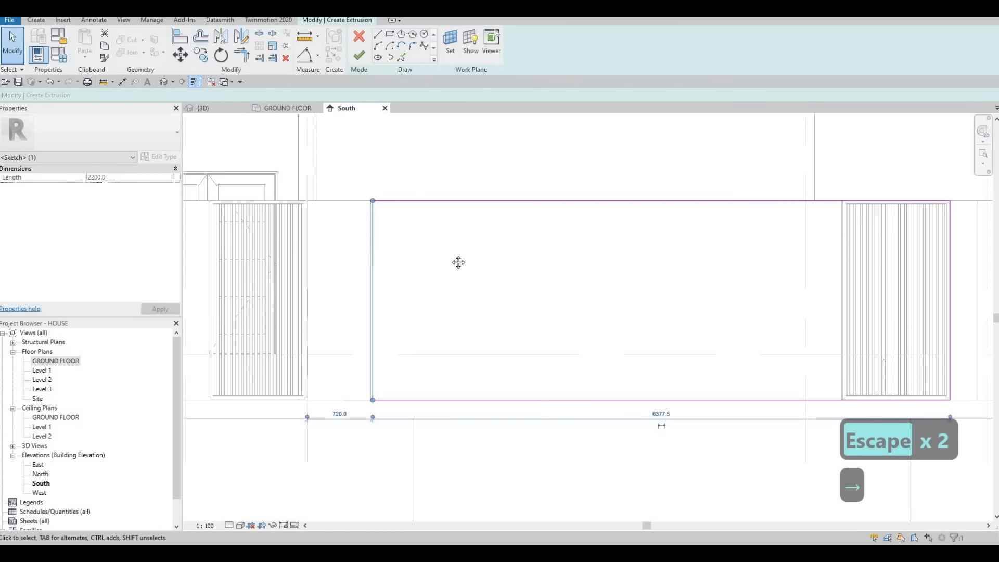
pyautogui.scroll(-2, 515, 268)
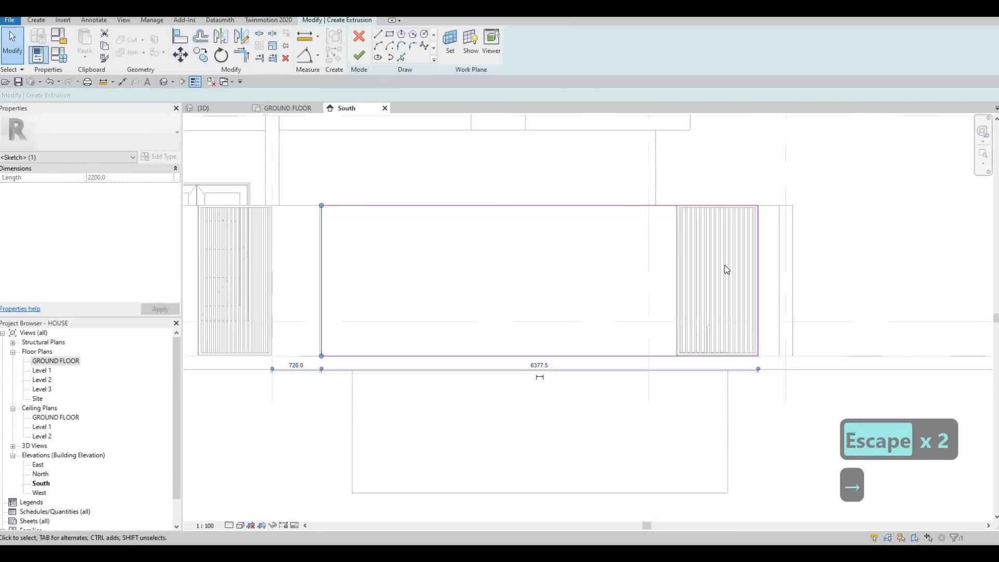
pyautogui.click(595, 356)
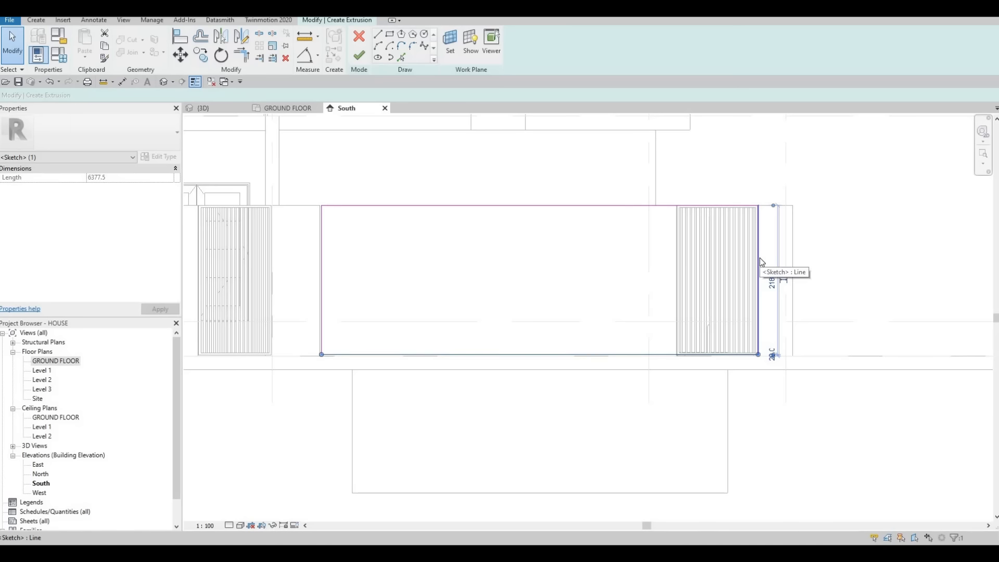
pyautogui.moveTo(760, 262)
pyautogui.mouseDown()
pyautogui.moveTo(533, 256)
pyautogui.moveTo(758, 267)
pyautogui.moveTo(743, 279)
pyautogui.mouseUp()
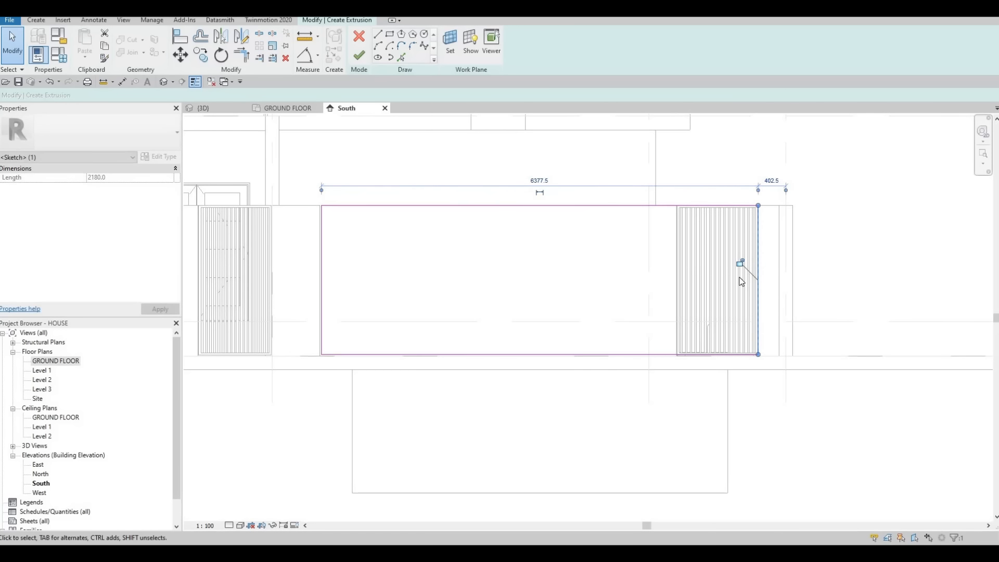
pyautogui.hotkey('ctrl', 'z')
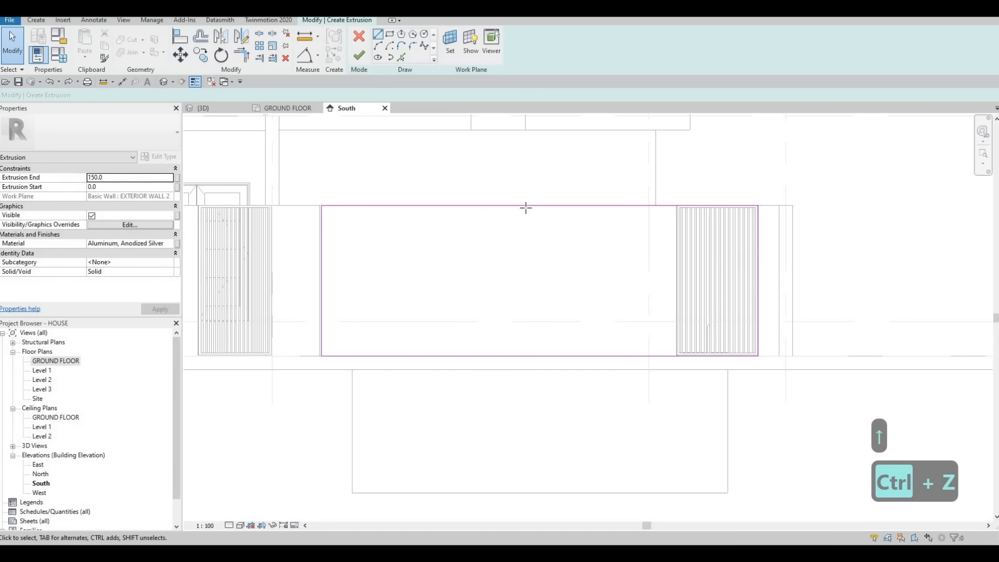
# - Draw a vertical line about 800 mm long down from the midpoint of the driveway gate outline's upper edge
pyautogui.click(539, 205)
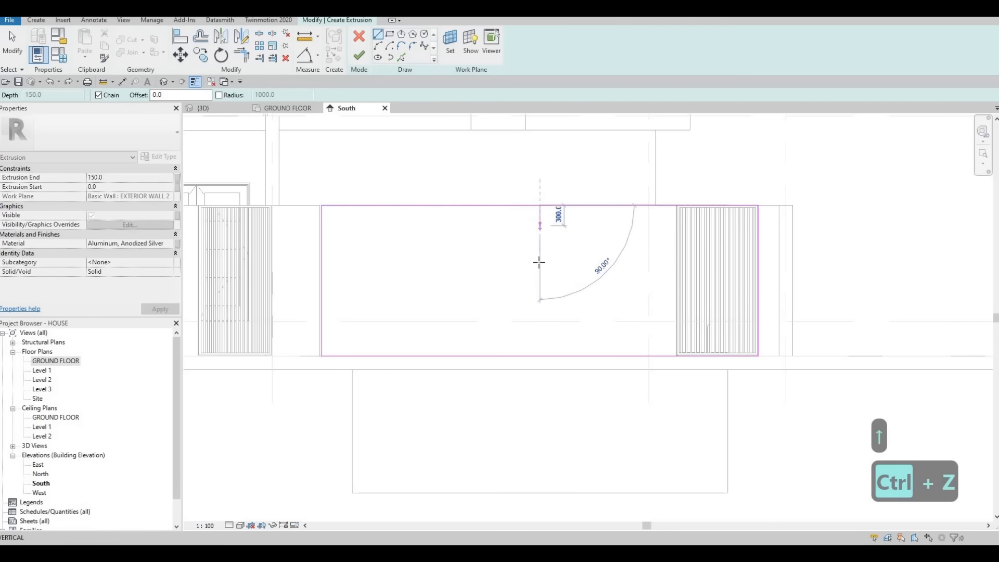
pyautogui.click(540, 258)
pyautogui.press('Escape')
pyautogui.press('Escape')
pyautogui.press('Escape')
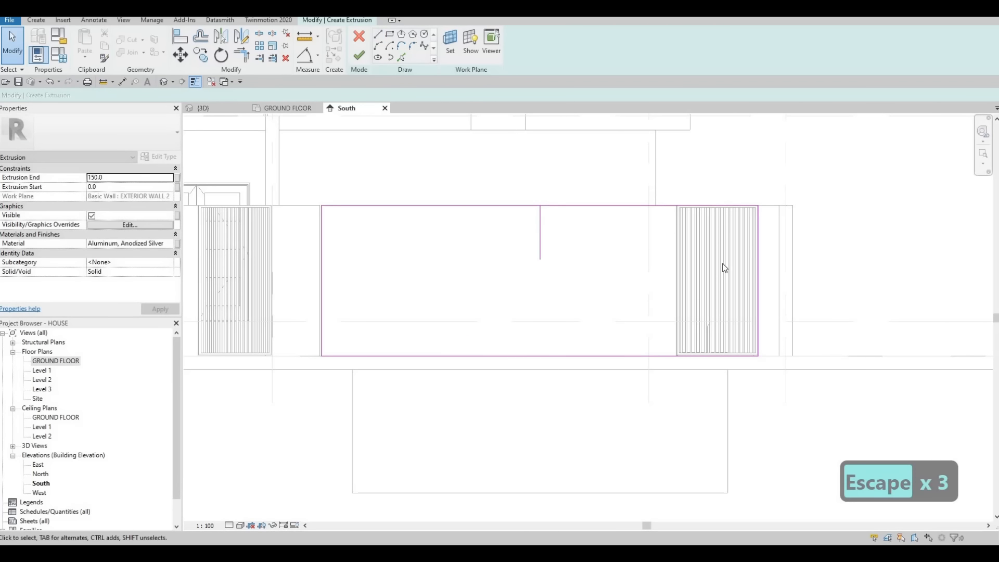
pyautogui.moveTo(759, 259)
pyautogui.mouseDown()
pyautogui.moveTo(547, 256)
pyautogui.moveTo(539, 223)
pyautogui.mouseUp()
pyautogui.press('Escape')
pyautogui.press('Escape')
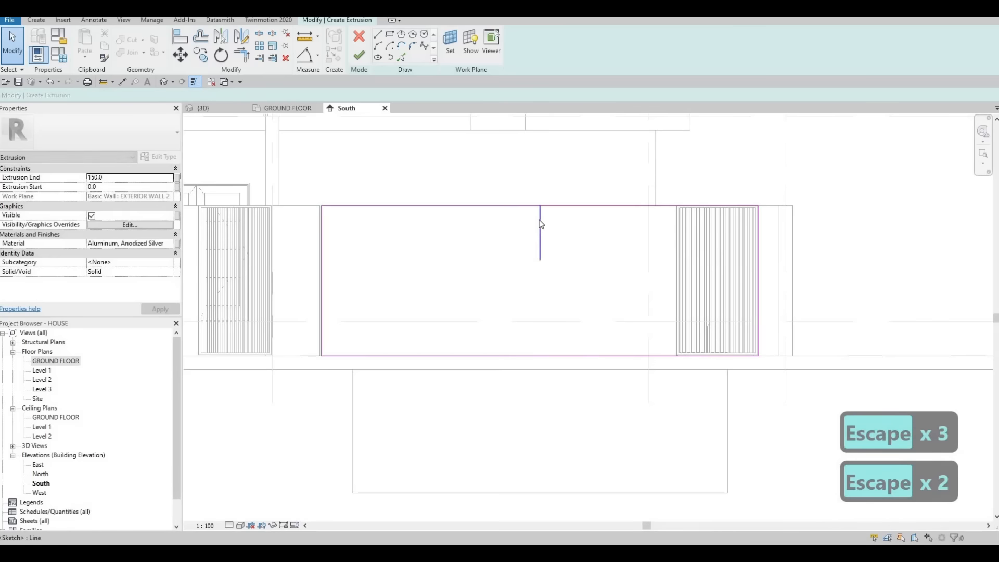
pyautogui.click(540, 224)
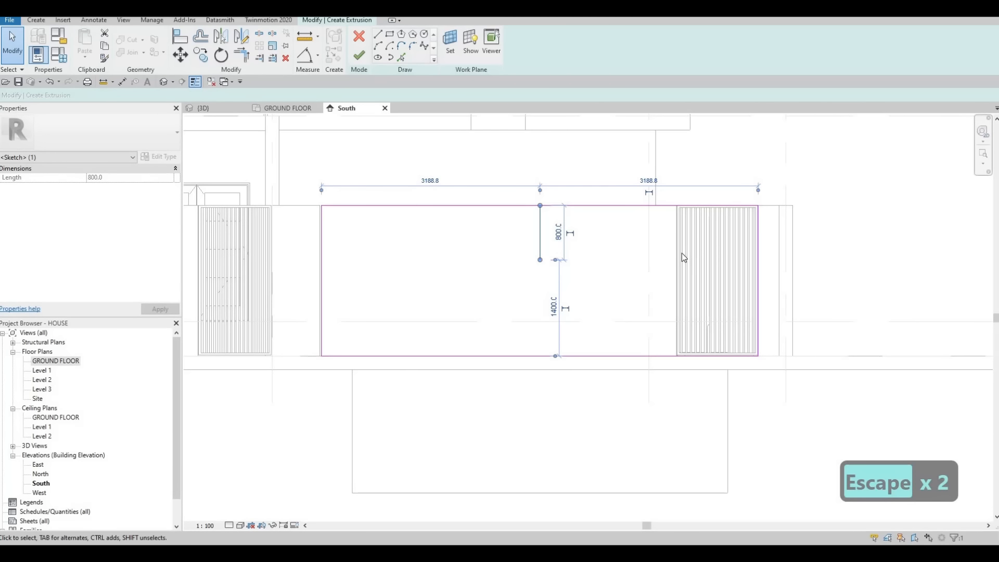
pyautogui.press('Escape')
pyautogui.press('Escape')
# - Trim the outline's upper and lower edges to the middle line and delete the far right edge, keeping the left half
pyautogui.press('t')
pyautogui.press('r')
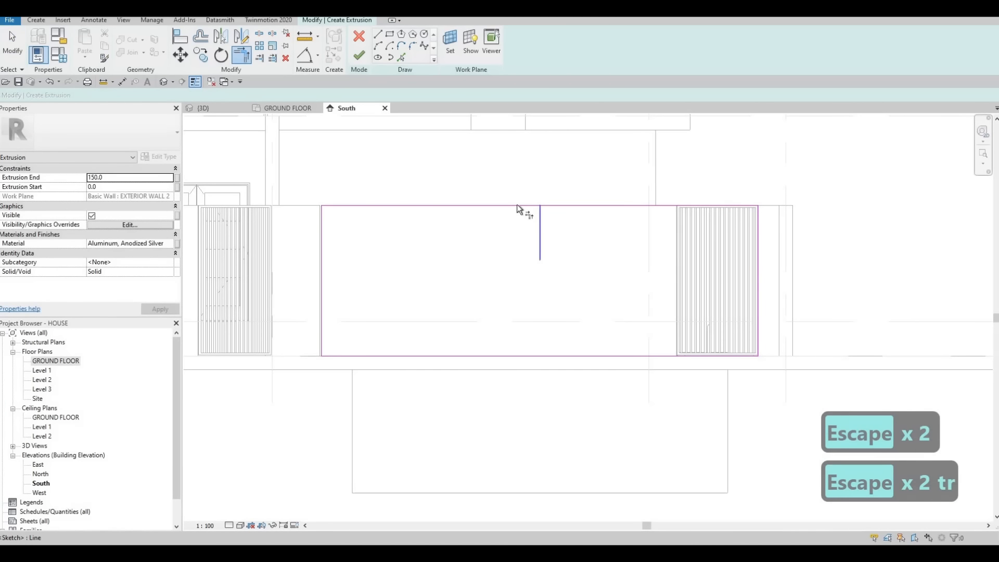
pyautogui.click(542, 238)
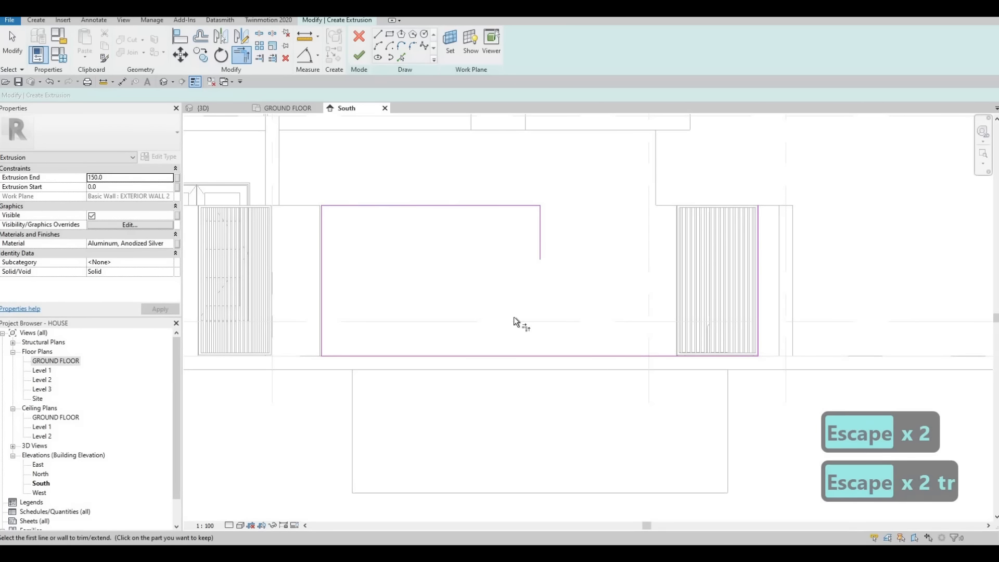
pyautogui.press('Escape')
pyautogui.press('Escape')
pyautogui.click(758, 285)
pyautogui.press('Delete')
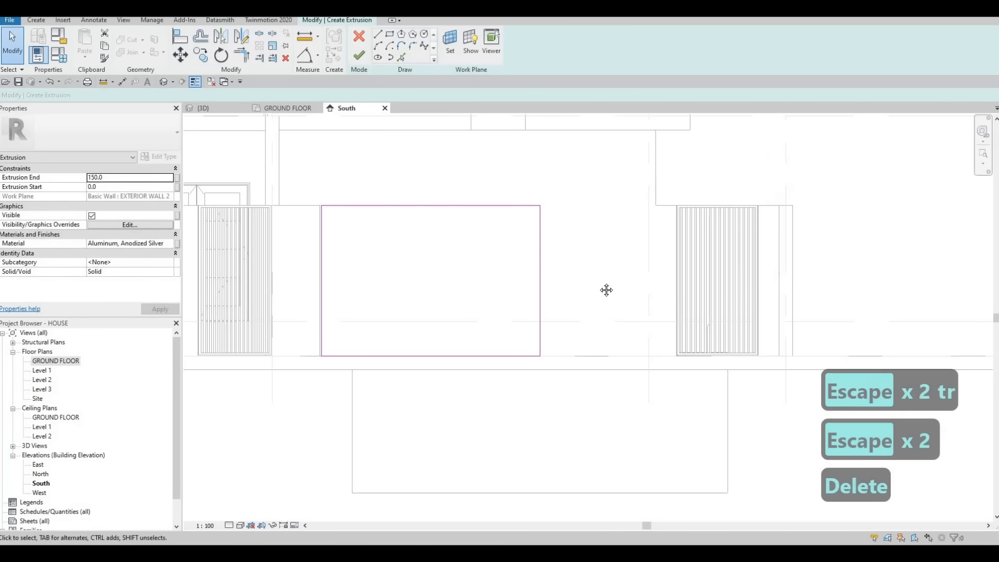
# - Nudge the right edge of the half-width outline inward so the leaf is about 3089 mm wide
pyautogui.scroll(-2, 606, 290)
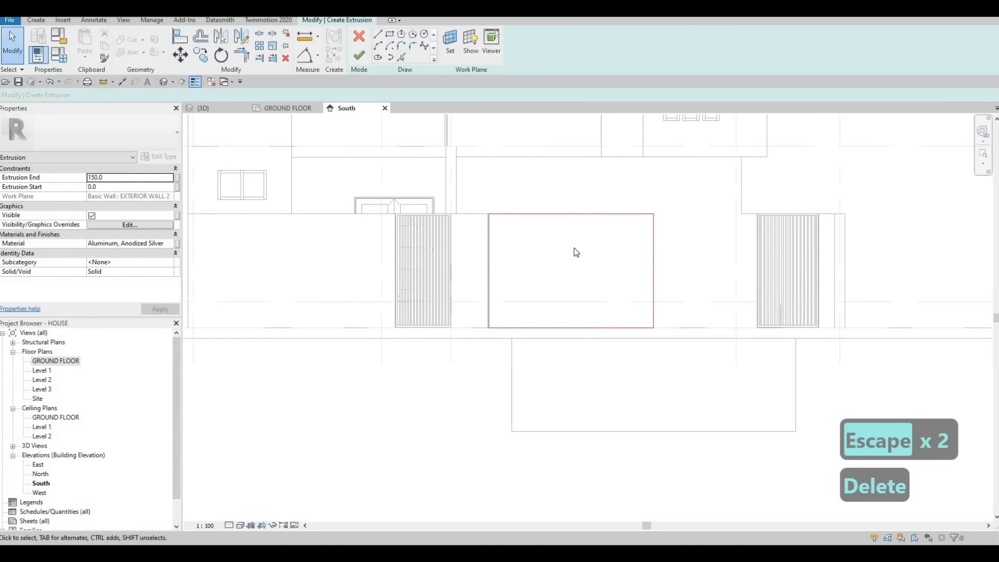
pyautogui.moveTo(538, 243); pyautogui.dragTo(535, 252, button='middle')
pyautogui.moveTo(607, 250); pyautogui.dragTo(607, 255, button='middle')
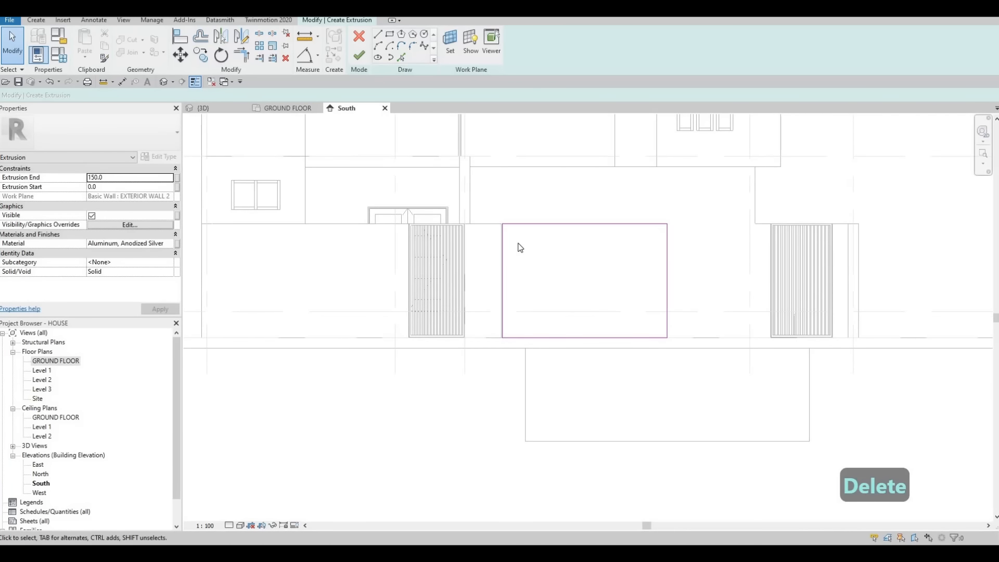
pyautogui.moveTo(518, 240); pyautogui.dragTo(492, 232, button='middle')
pyautogui.scroll(1, 519, 245)
pyautogui.moveTo(636, 262); pyautogui.dragTo(552, 243, button='middle')
pyautogui.moveTo(828, 340); pyautogui.dragTo(779, 341, button='middle')
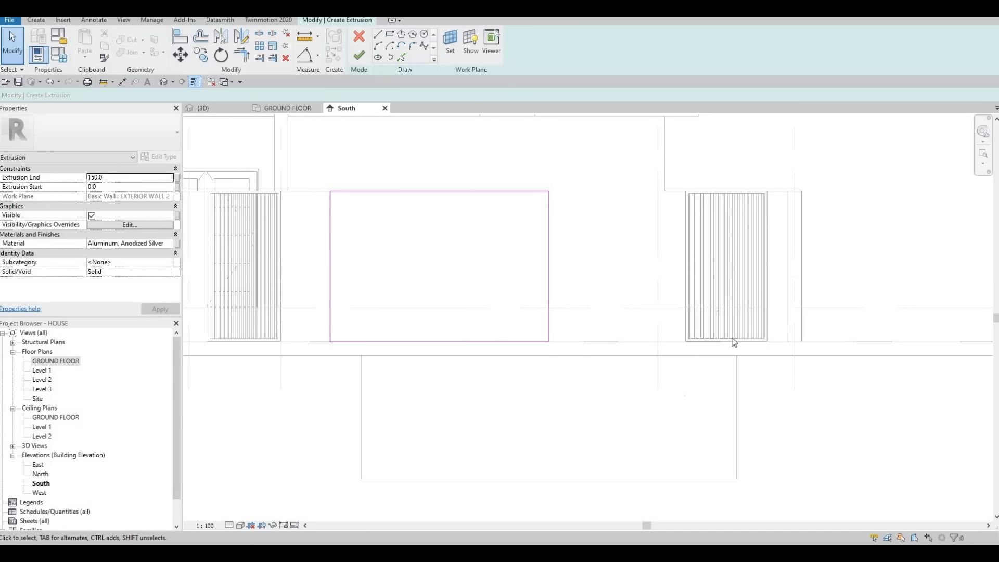
pyautogui.moveTo(599, 264); pyautogui.dragTo(643, 266, button='middle')
pyautogui.press('Escape')
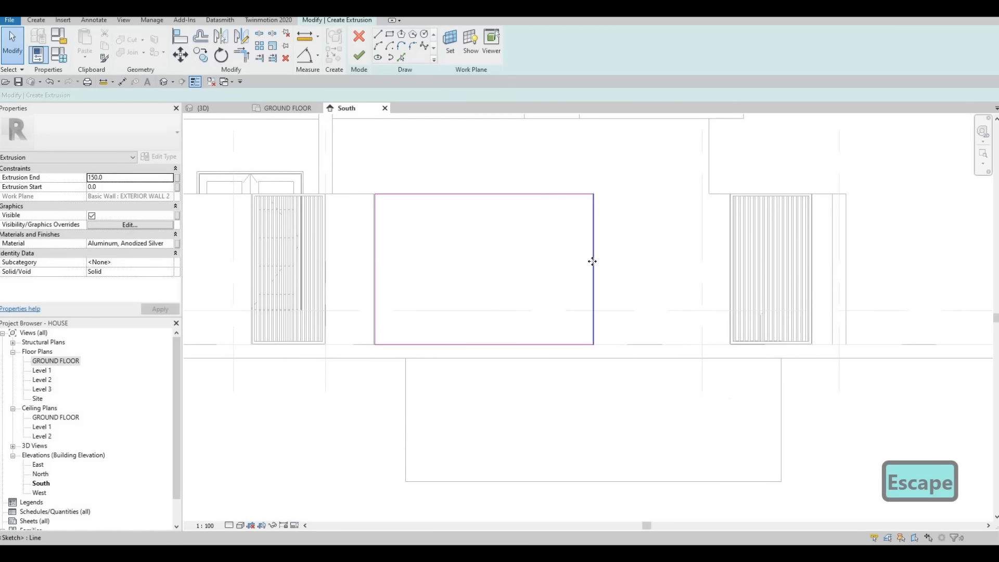
pyautogui.click(592, 261)
pyautogui.press('Left')
pyautogui.press('Left')
pyautogui.press('Left')
pyautogui.press('Left')
pyautogui.press('Left')
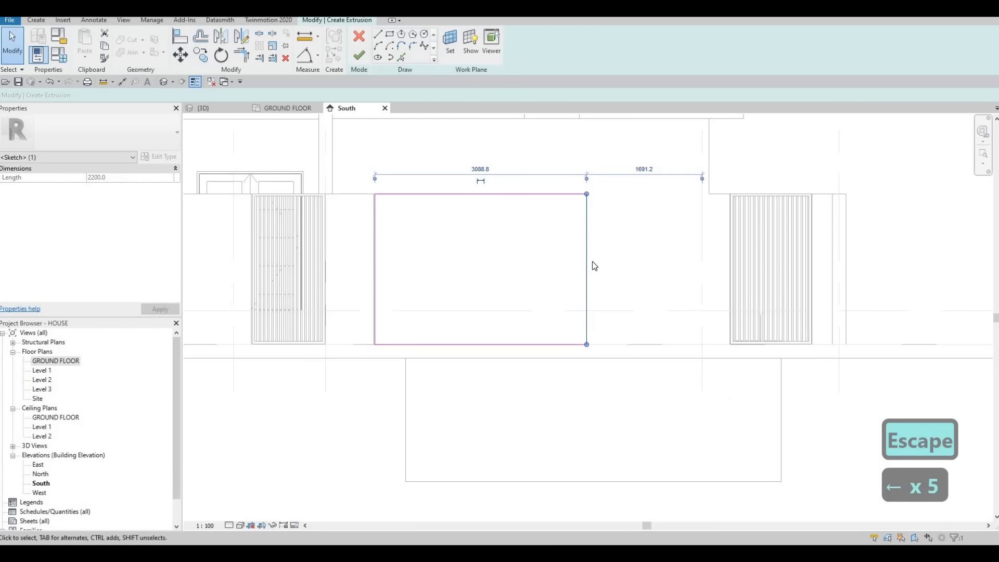
pyautogui.press('Escape')
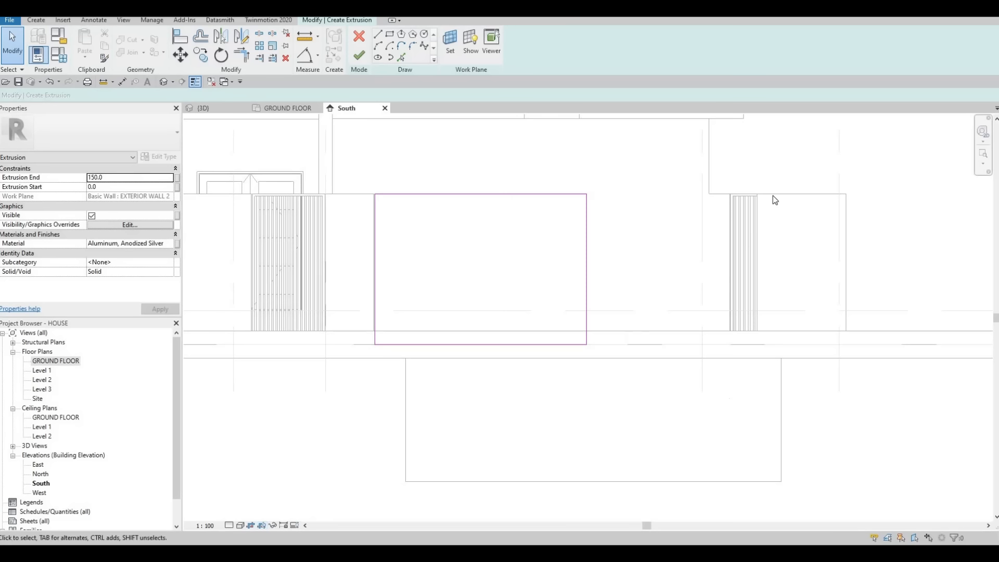
pyautogui.press('Escape')
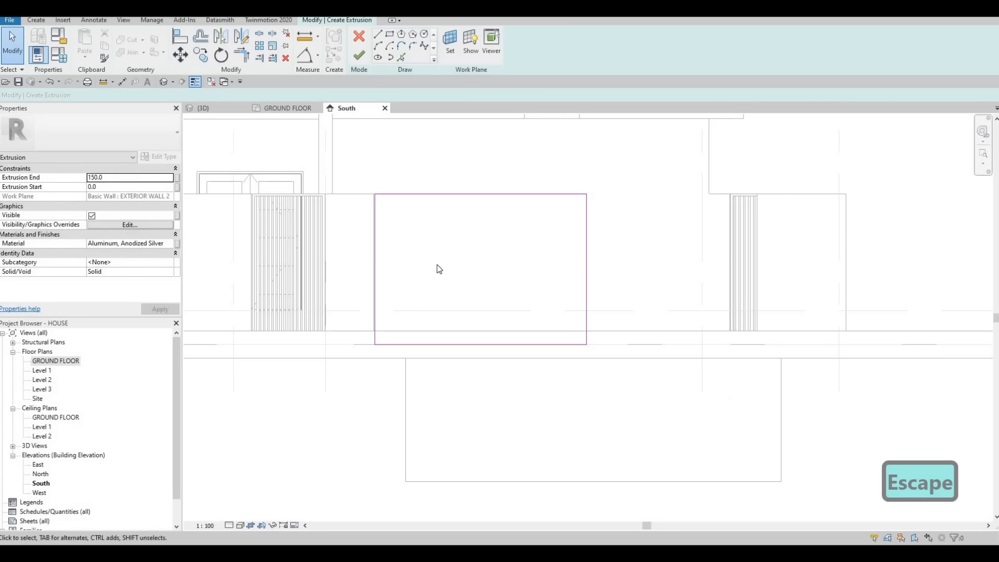
# - Finish the driveway gate extrusion and check the solid leaf in the 3D view
pyautogui.click(360, 56)
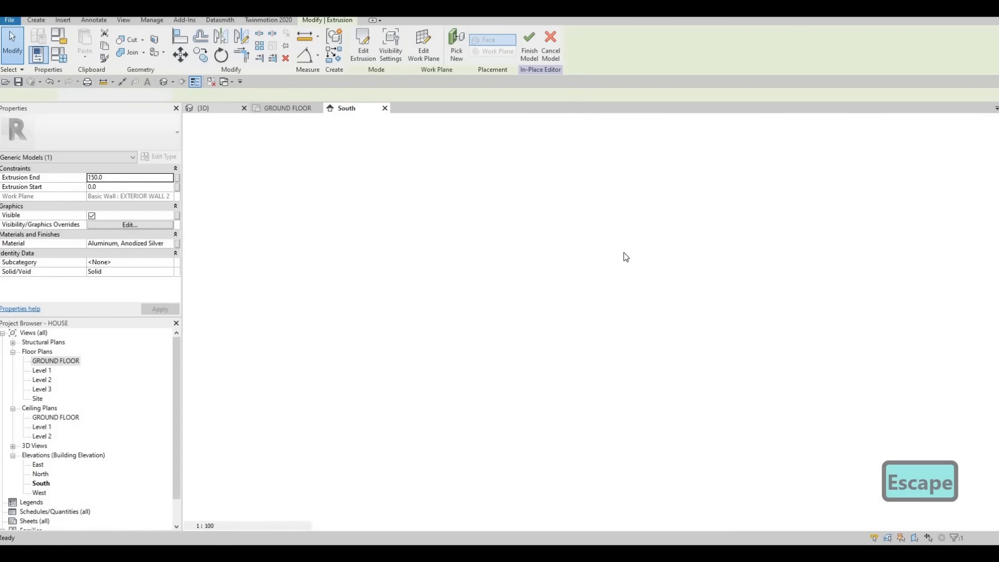
pyautogui.hotkey('ctrl', 'Tab')
pyautogui.keyDown('shift'); pyautogui.moveTo(683, 273); pyautogui.dragTo(655, 280, button='middle'); pyautogui.keyUp('shift')
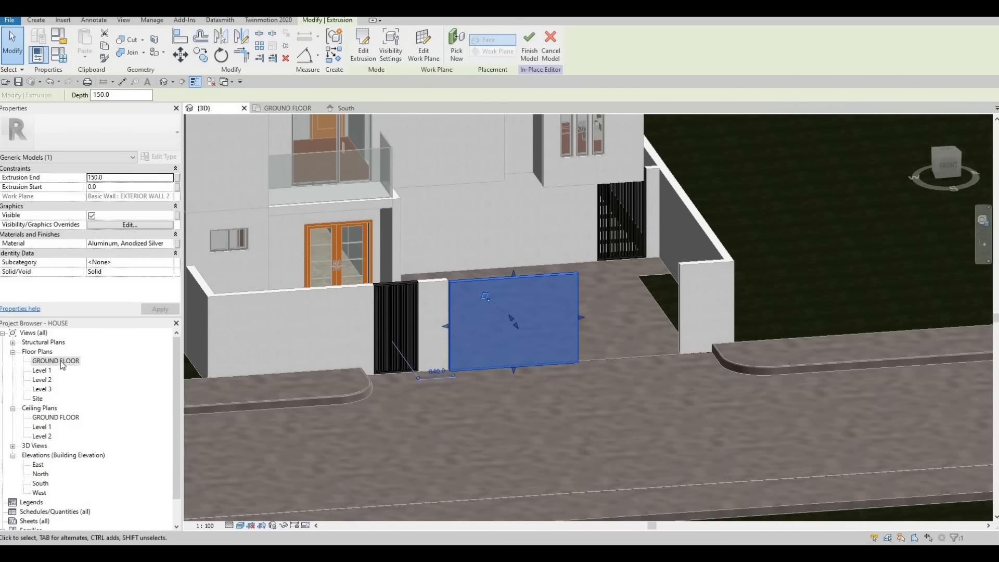
# - Reopen the leaf's sketch in the South elevation and extend its right edge to the opposite wall's end, making it 5580 mm wide
pyautogui.hotkey('ctrl', 'Tab')
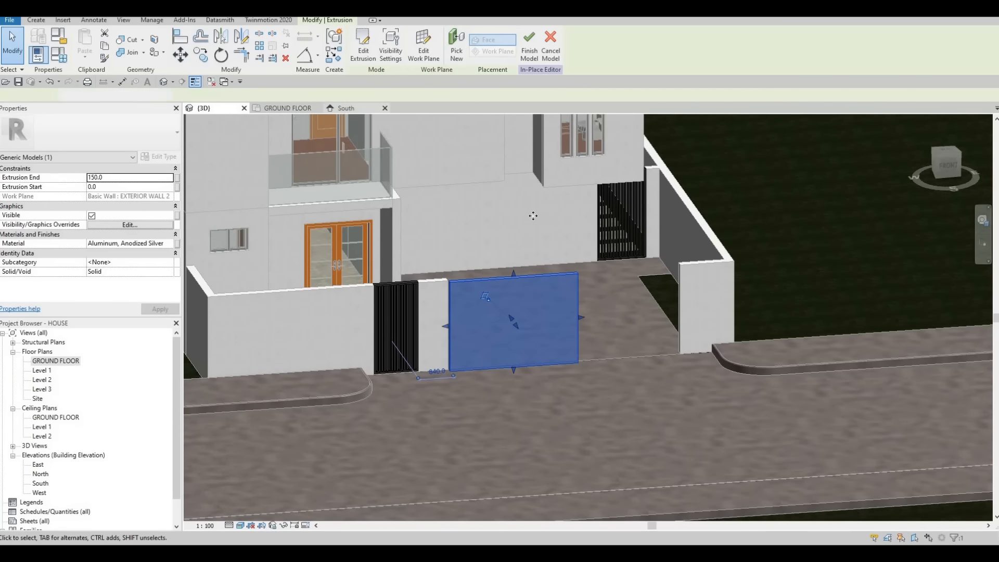
pyautogui.click(365, 61)
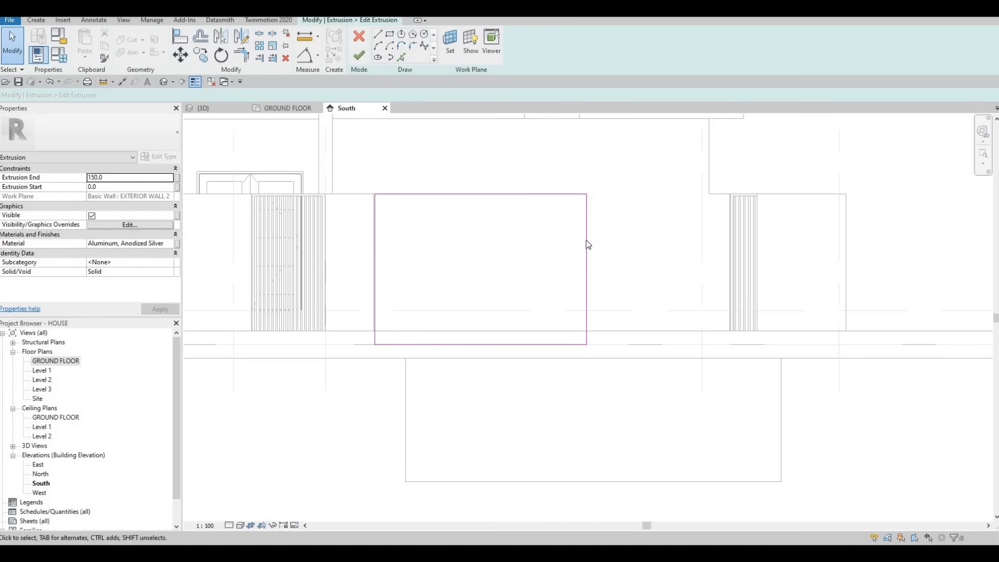
pyautogui.moveTo(588, 241); pyautogui.dragTo(758, 234)
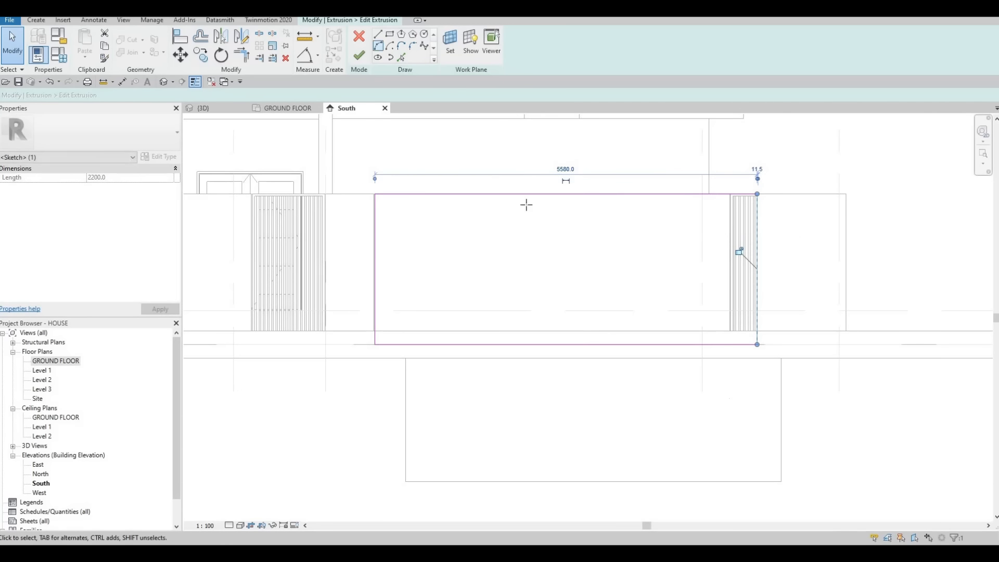
# - Draw a vertical line down from the midpoint of the widened outline's upper edge to mark the opening's center
pyautogui.press('l')
pyautogui.press('i')
pyautogui.click(567, 195)
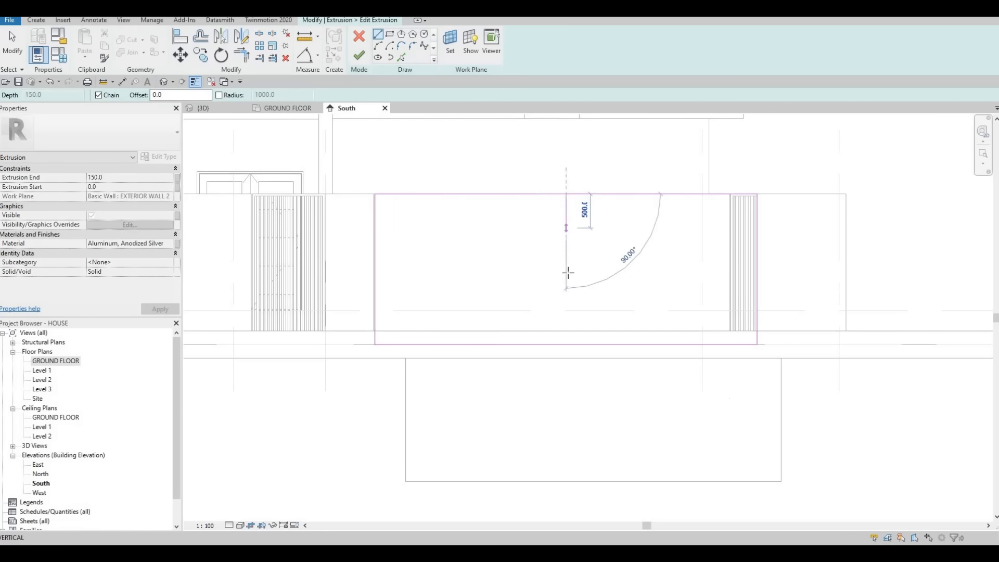
pyautogui.click(567, 269)
pyautogui.press('Escape')
pyautogui.press('Escape')
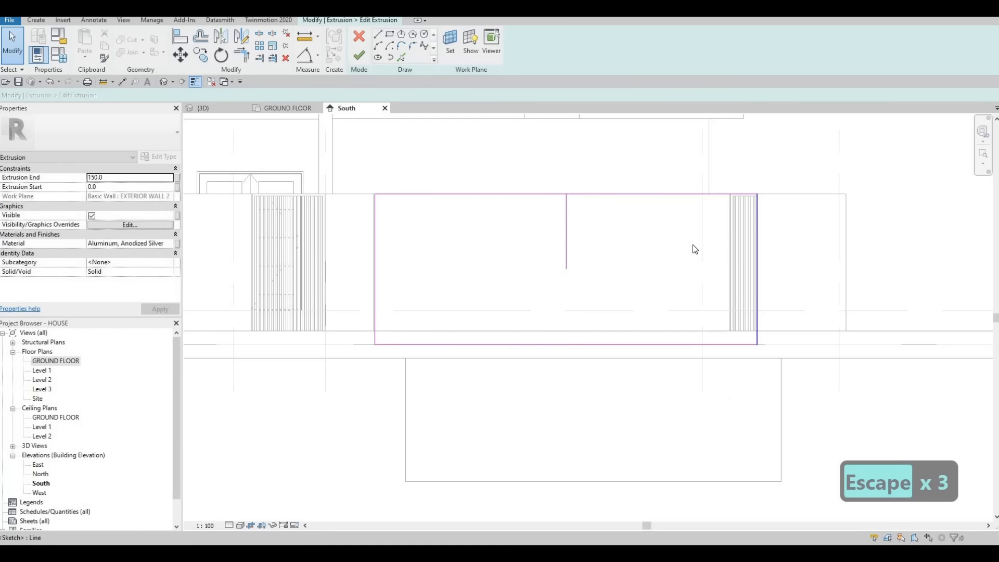
# - Trim the widened outline to the center line as a closed left half and delete the leftover right edge
pyautogui.press('t')
pyautogui.press('r')
pyautogui.click(546, 194)
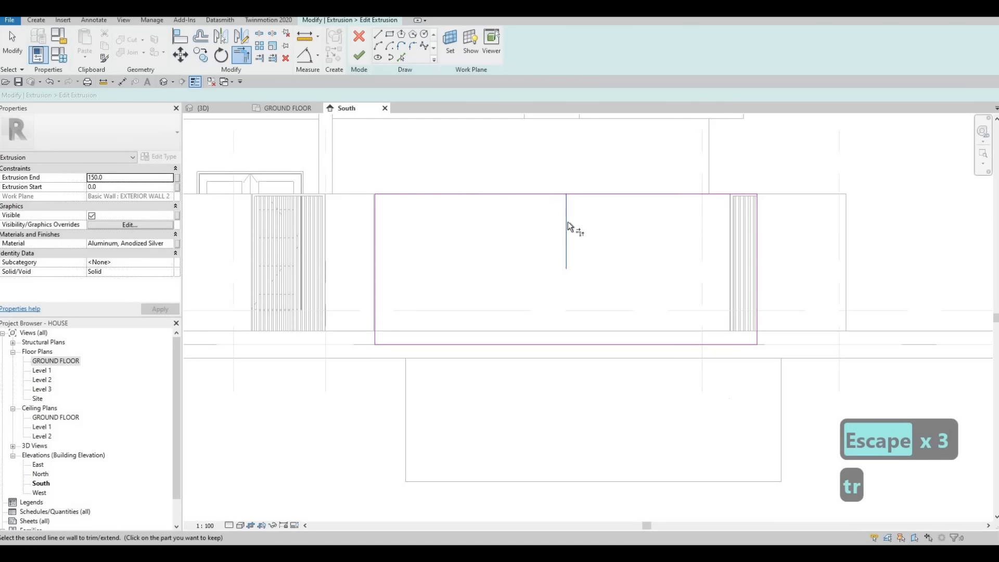
pyautogui.click(567, 221)
pyautogui.click(526, 344)
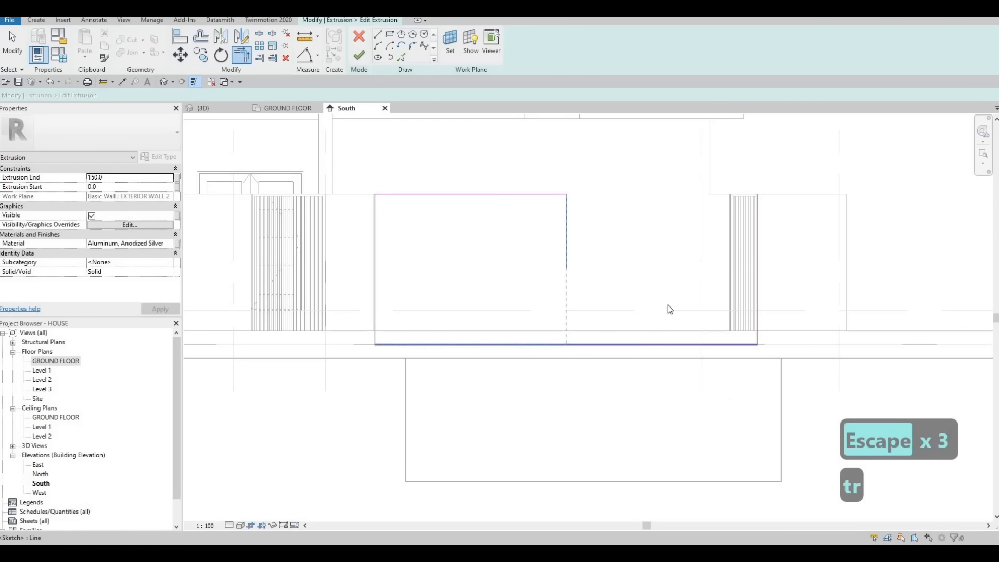
pyautogui.press('Escape')
pyautogui.press('Escape')
pyautogui.click(757, 232)
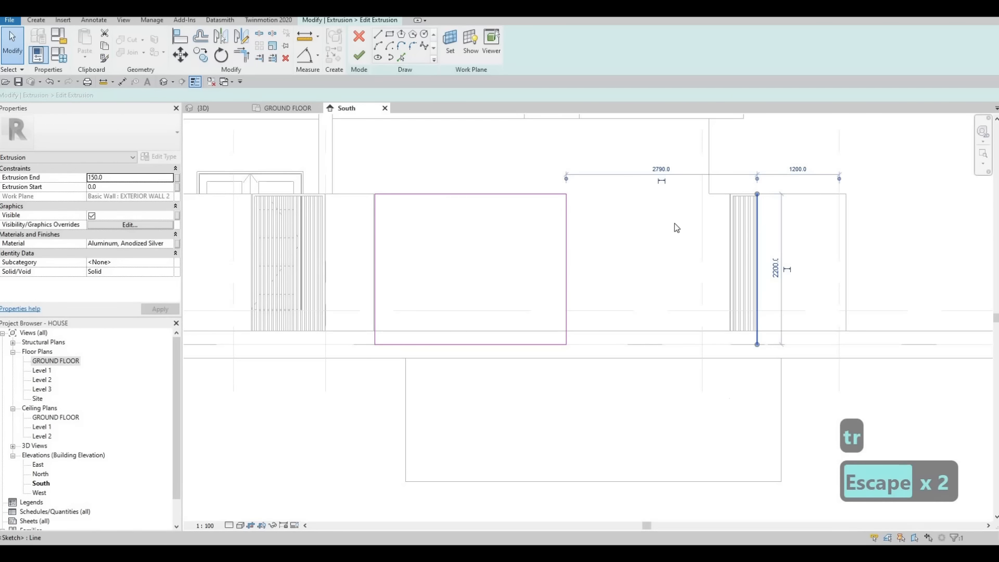
pyautogui.press('Delete')
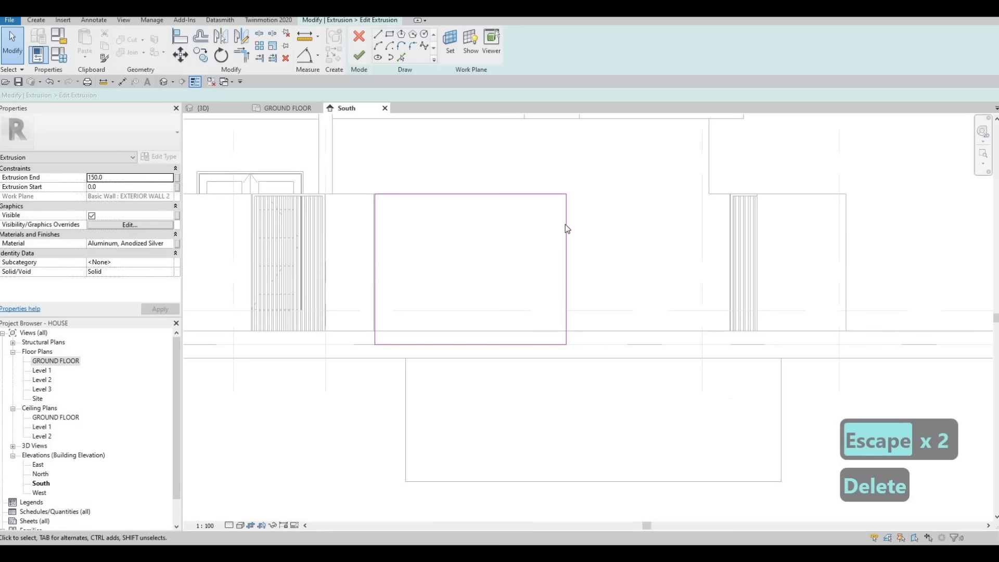
# - Nudge the right edge of the gate leaf outline inward so the leaf is 2750 mm wide
pyautogui.click(566, 225)
pyautogui.press('Left')
pyautogui.press('Left')
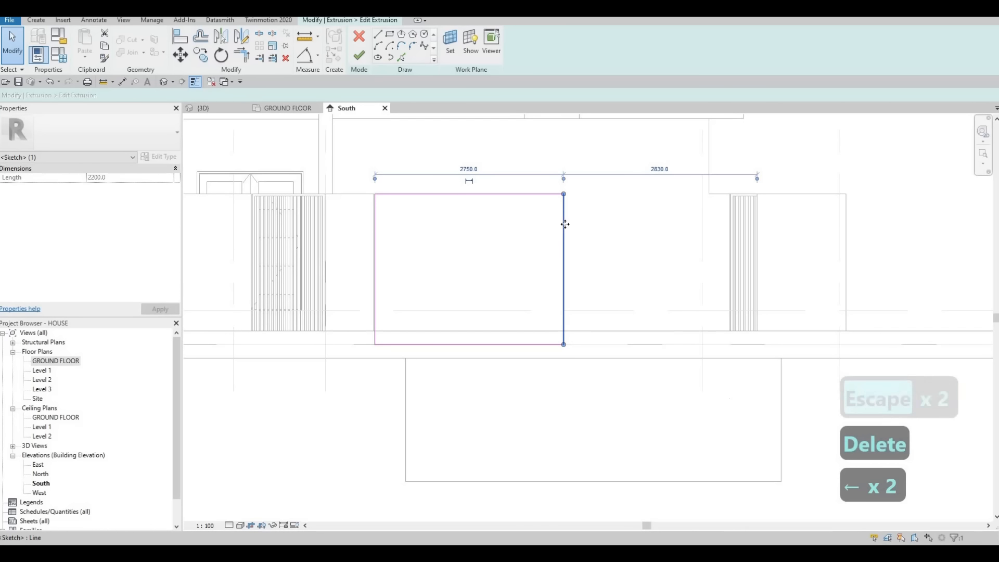
pyautogui.press('Escape')
pyautogui.press('Escape')
pyautogui.press('Escape')
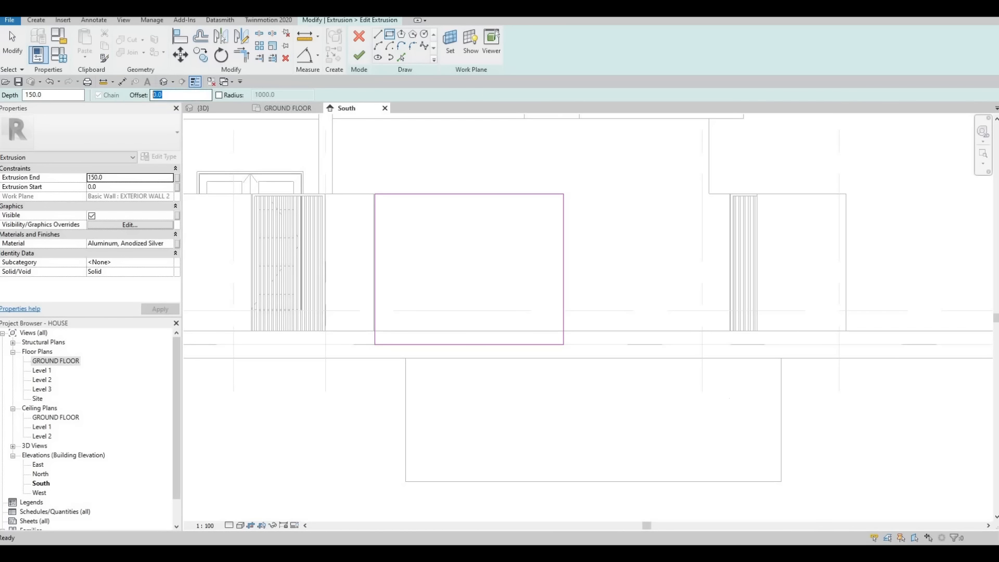
# - Sketch an inner rectangle inside the leaf outline with a 35 mm offset to form the gate frame
pyautogui.click(379, 195)
pyautogui.click(562, 345)
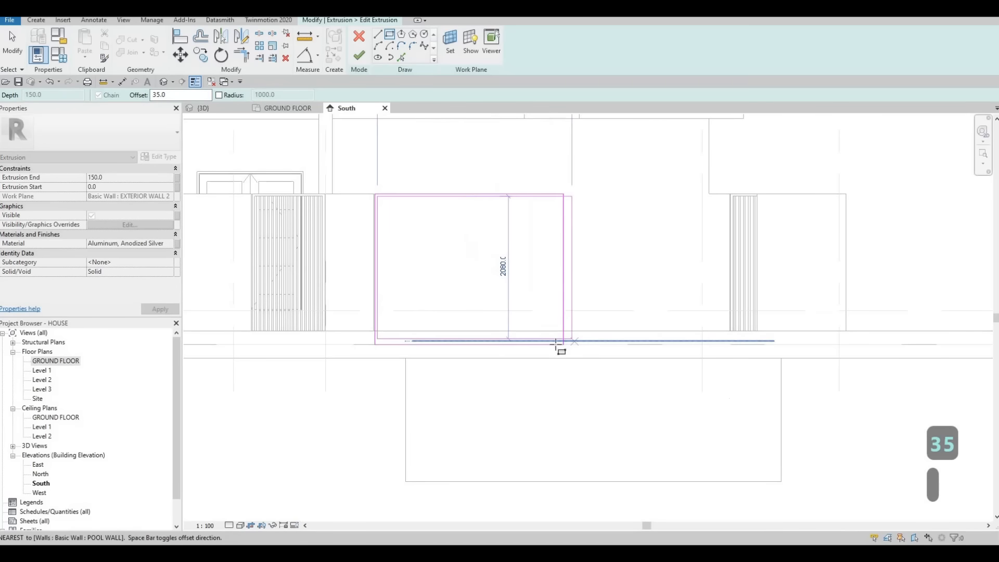
pyautogui.scroll(5, 560, 347)
pyautogui.scroll(-4, 388, 316)
pyautogui.press('Escape')
pyautogui.press('Escape')
pyautogui.press('Escape')
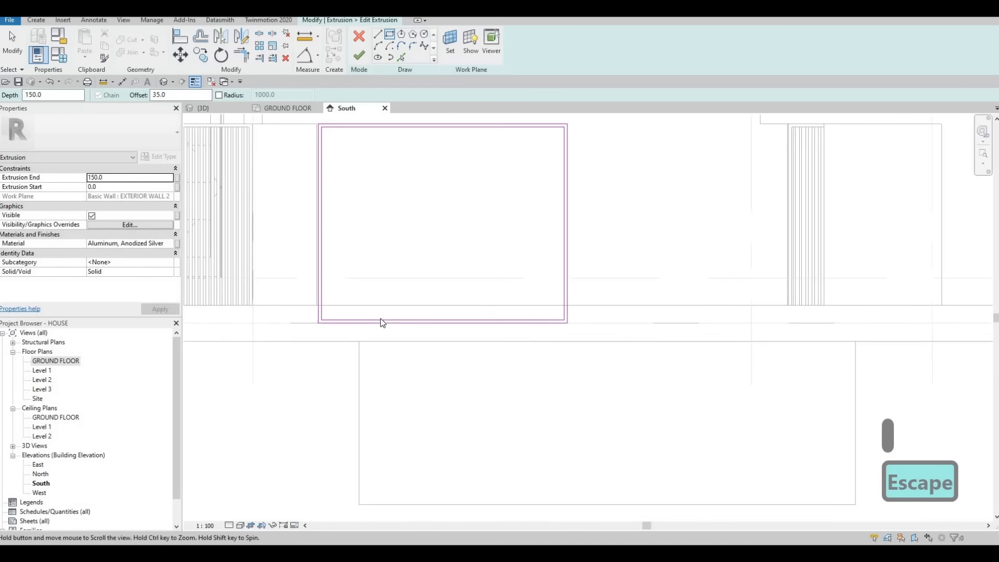
# - Nudge the lower edges of the inner and outer frame rectangles slightly up, away from the ground
pyautogui.click(380, 323)
pyautogui.keyDown('ctrl'); pyautogui.click(379, 323); pyautogui.keyUp('ctrl')
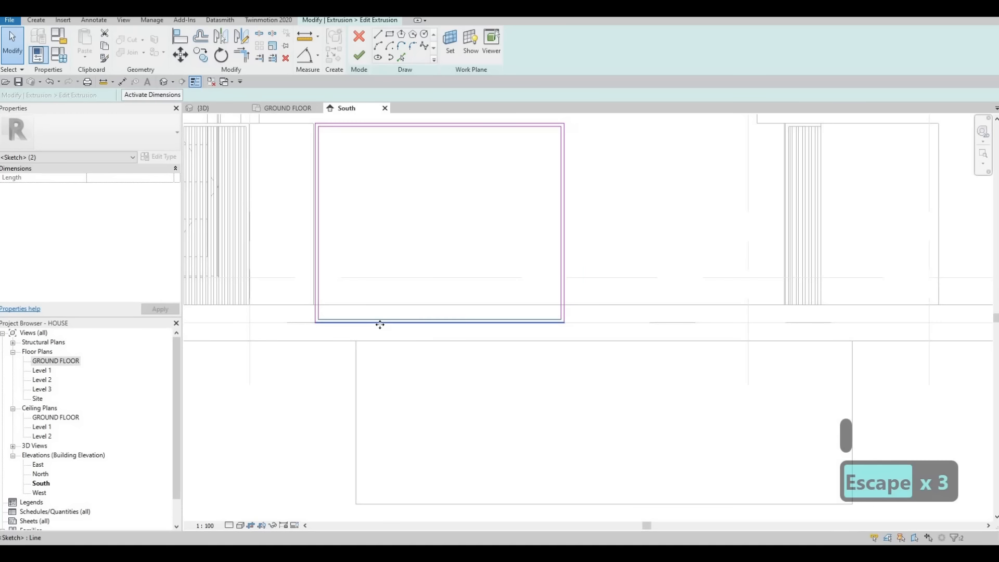
pyautogui.press('Up')
pyautogui.press('Up')
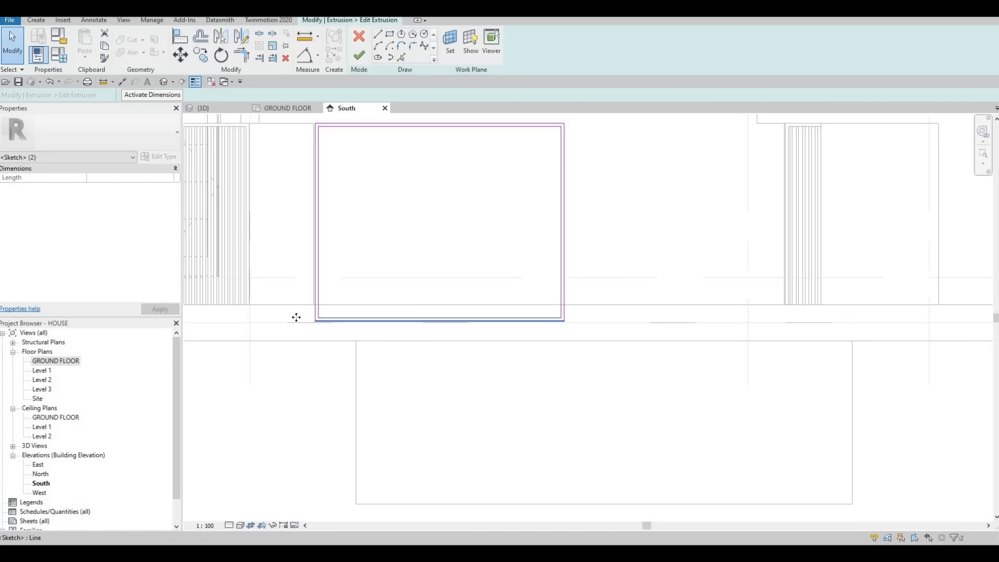
# - Nudge the bottom lines of the large gate frame's sketch into position at ground level and finish editing the extrusion
pyautogui.scroll(3, 296, 317)
pyautogui.press('Up')
pyautogui.press('Down')
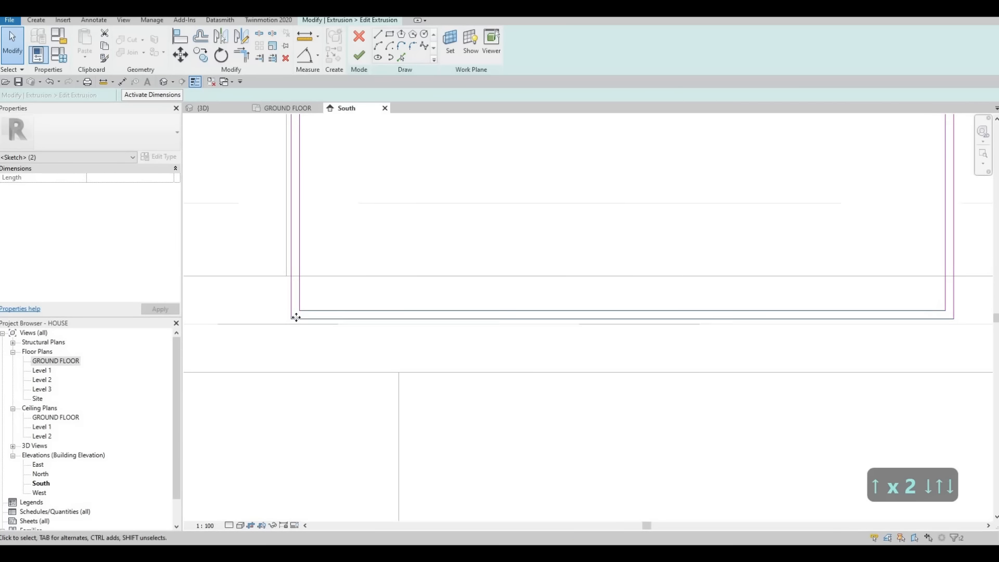
pyautogui.scroll(-5, 462, 190)
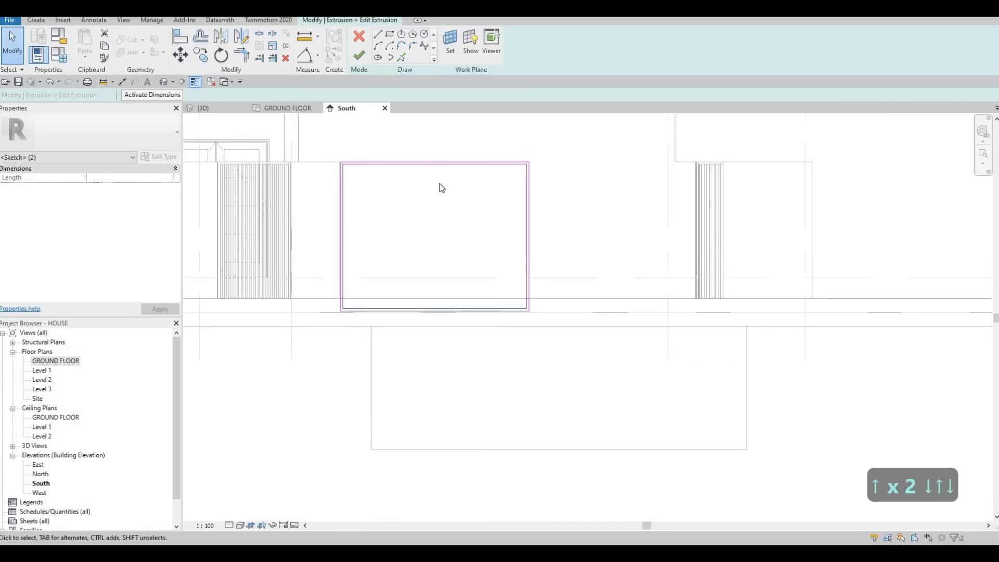
pyautogui.press('Escape')
pyautogui.moveTo(407, 129); pyautogui.dragTo(406, 142, button='middle')
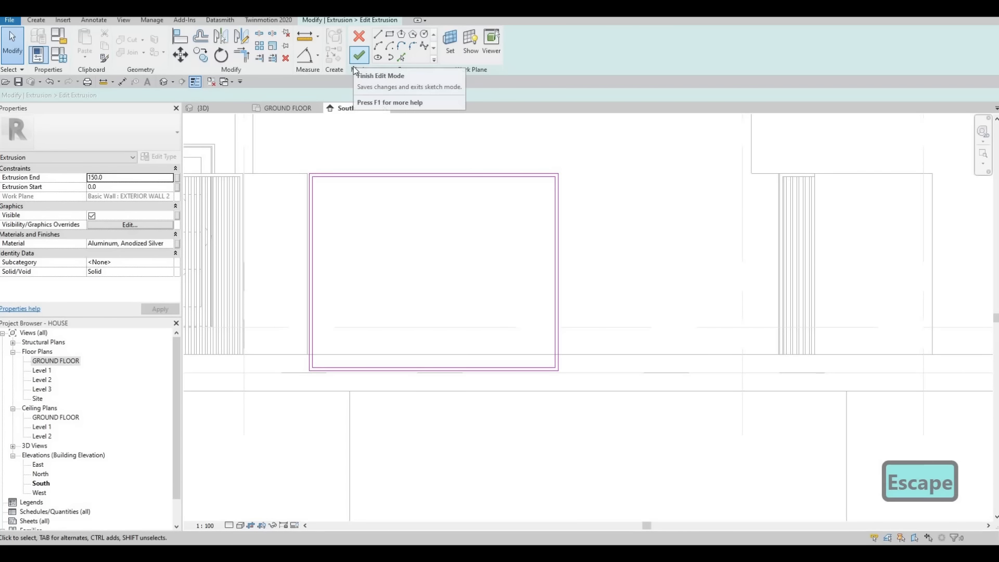
# - In the 3D view, align the yard-side face of the large gate frame with the small gate's yard-side face
pyautogui.click(203, 108)
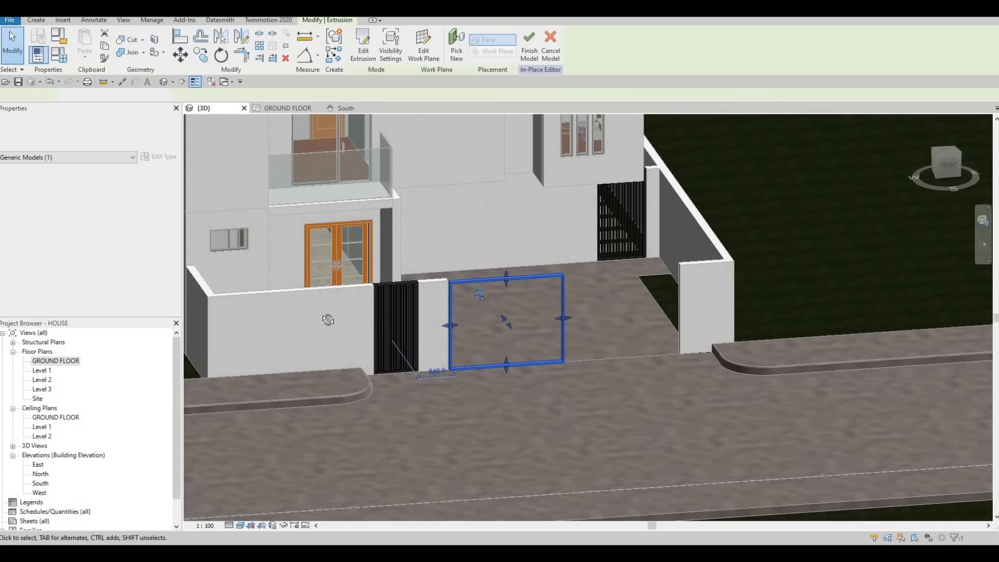
pyautogui.keyDown('shift'); pyautogui.moveTo(485, 337); pyautogui.dragTo(525, 254, button='middle'); pyautogui.keyUp('shift')
pyautogui.scroll(3, 533, 307)
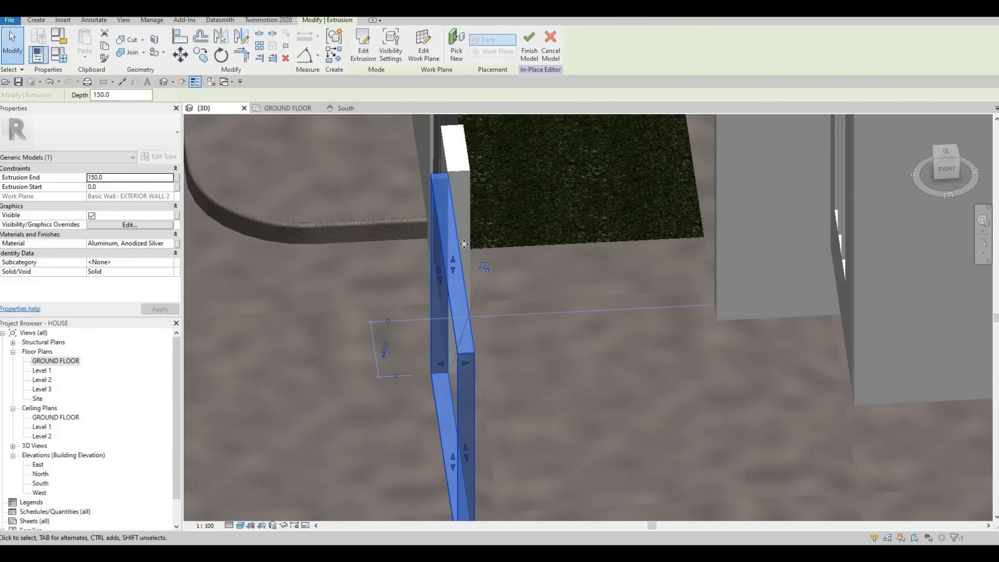
pyautogui.keyDown('shift'); pyautogui.moveTo(451, 287); pyautogui.dragTo(501, 279, button='middle'); pyautogui.keyUp('shift')
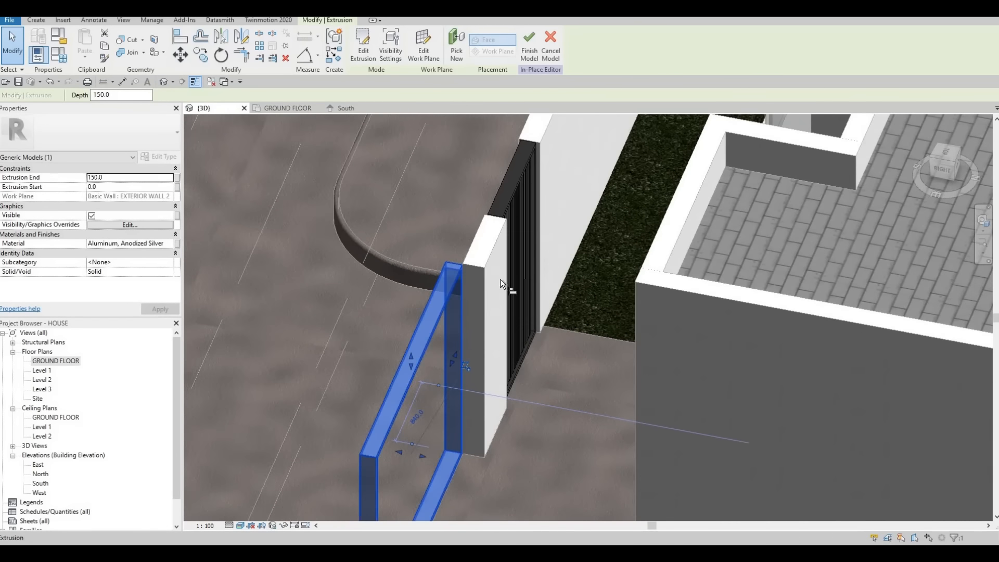
pyautogui.press('a')
pyautogui.press('l')
pyautogui.scroll(2, 530, 207)
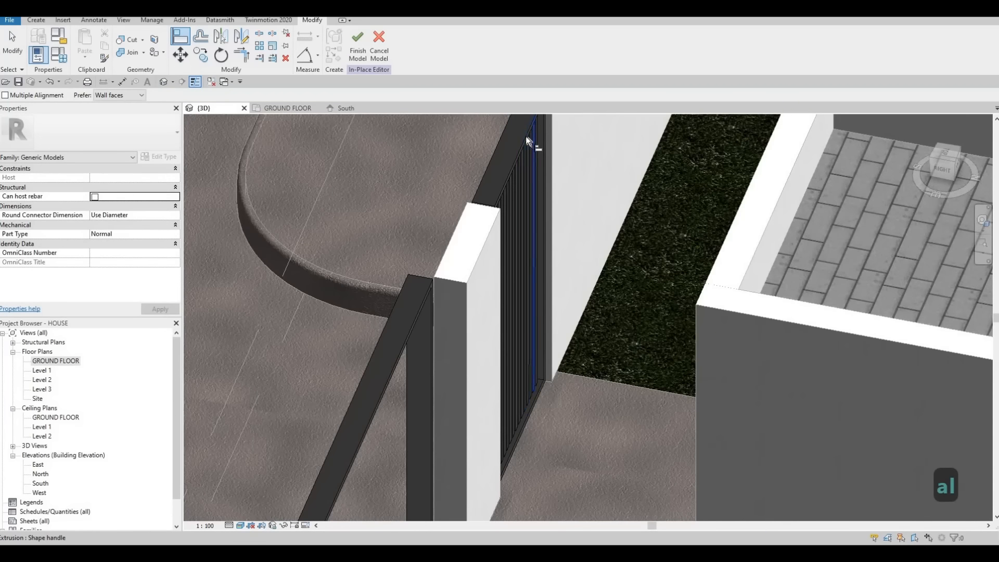
pyautogui.click(526, 136)
pyautogui.click(421, 312)
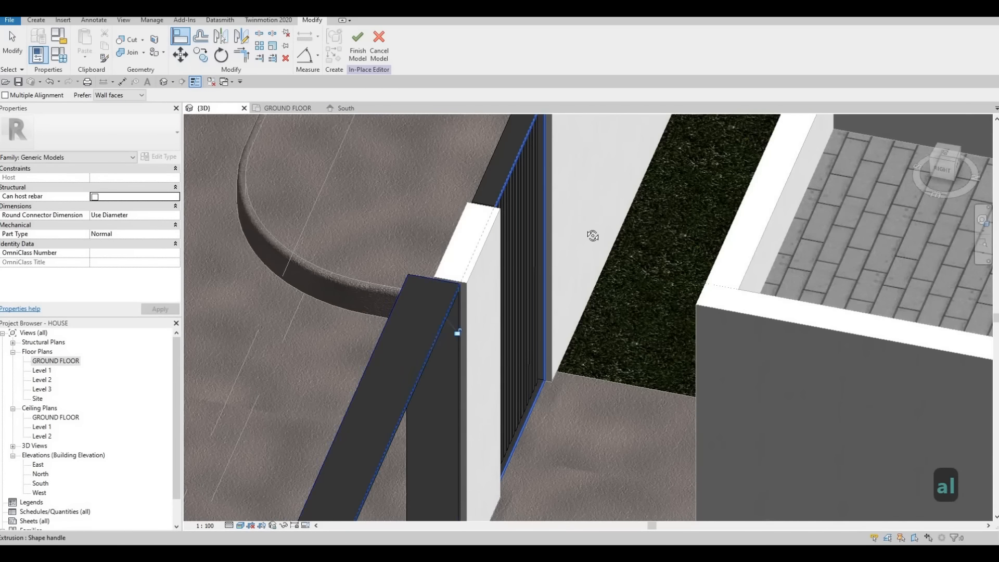
# - Align the street-side face of the large gate frame with the small gate's, and return to the South elevation
pyautogui.keyDown('shift'); pyautogui.moveTo(593, 232); pyautogui.dragTo(252, 279, button='middle'); pyautogui.keyUp('shift')
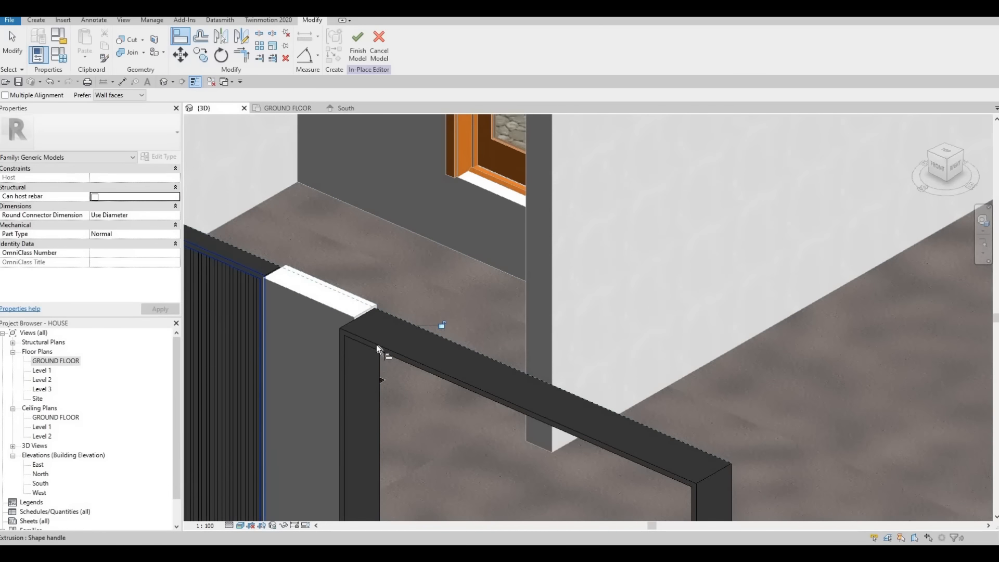
pyautogui.click(380, 313)
pyautogui.keyDown('shift'); pyautogui.moveTo(419, 361); pyautogui.dragTo(331, 258, button='middle'); pyautogui.keyUp('shift')
pyautogui.press('Escape')
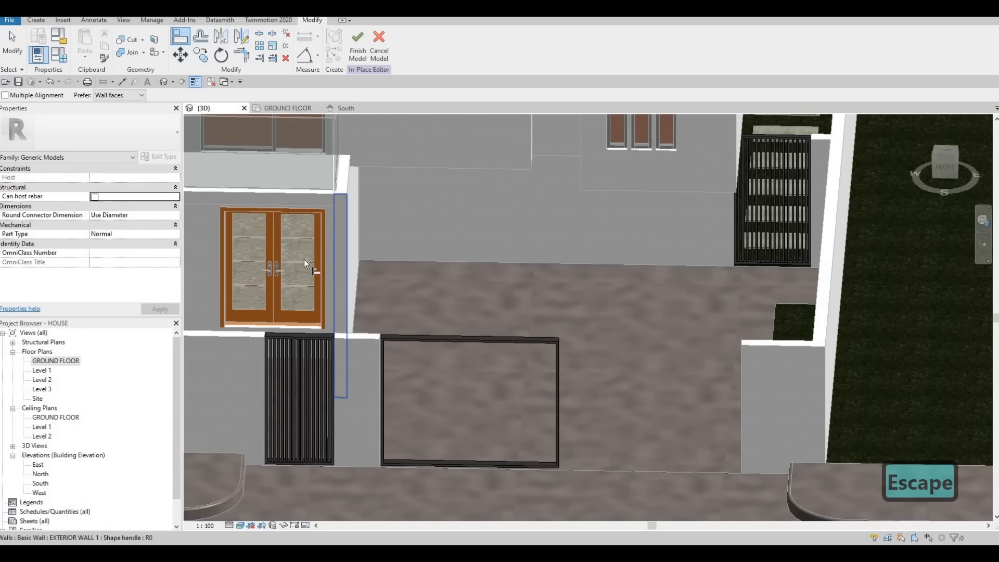
pyautogui.click(345, 111)
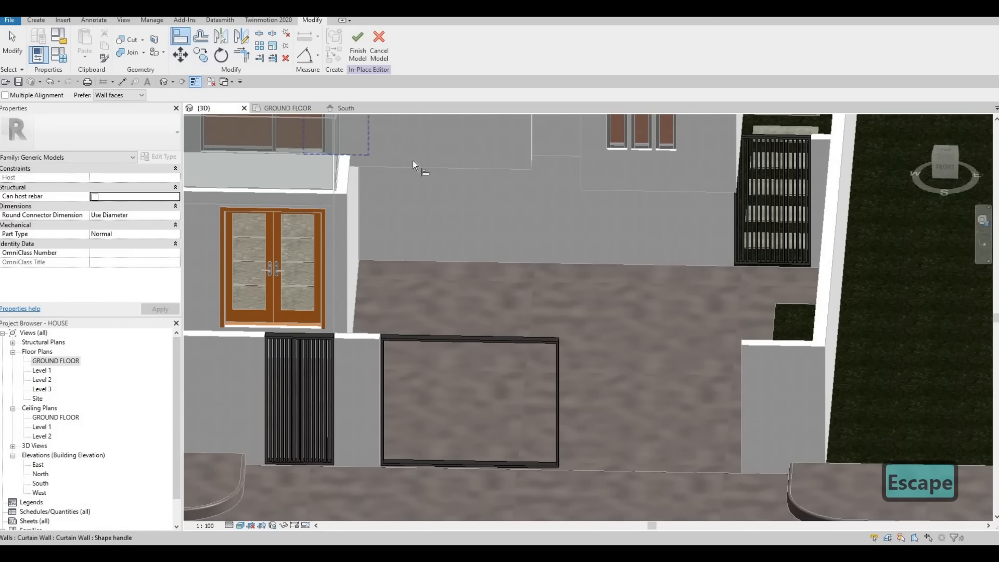
pyautogui.press('Escape')
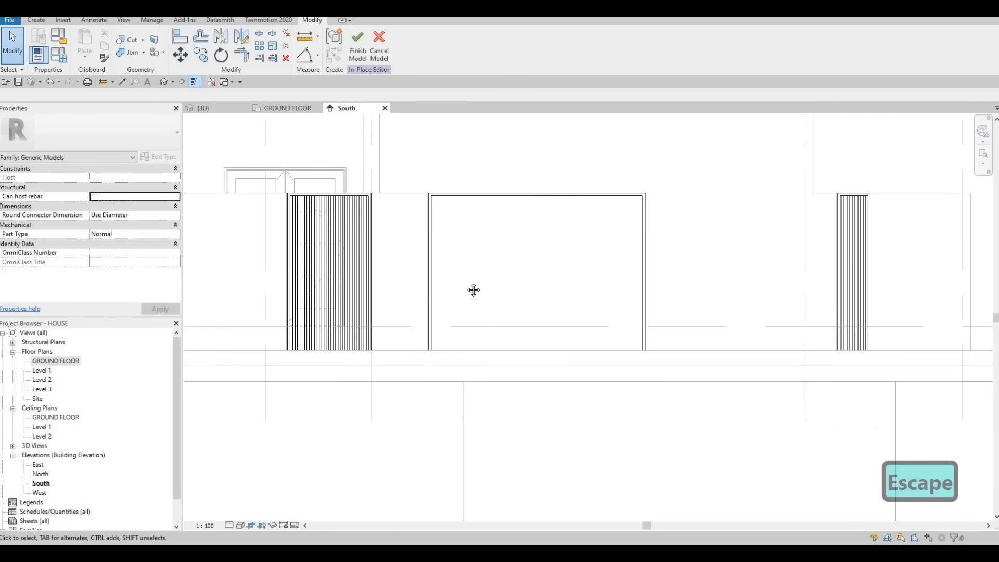
pyautogui.scroll(-3, 479, 357)
pyautogui.scroll(3, 480, 357)
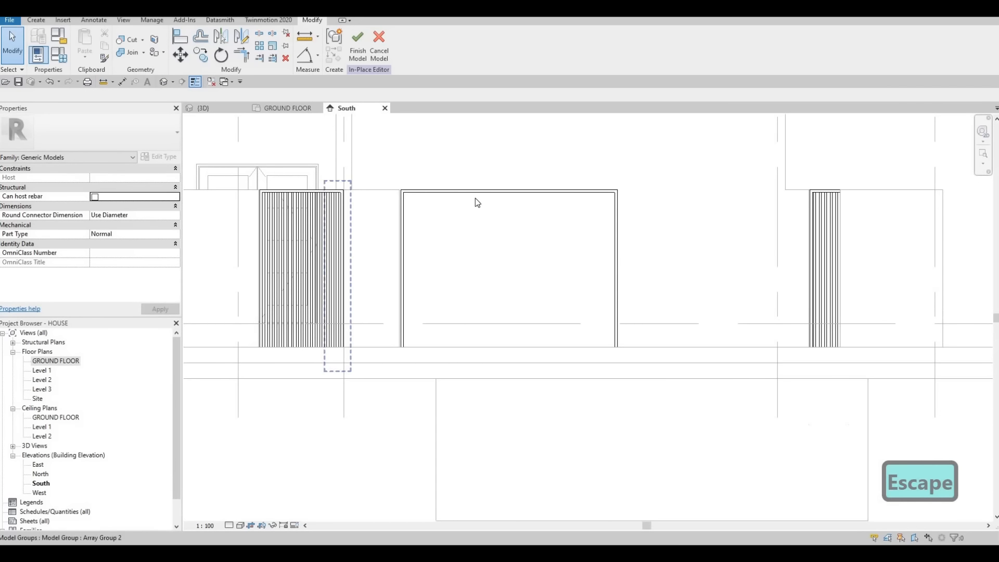
pyautogui.click(403, 312)
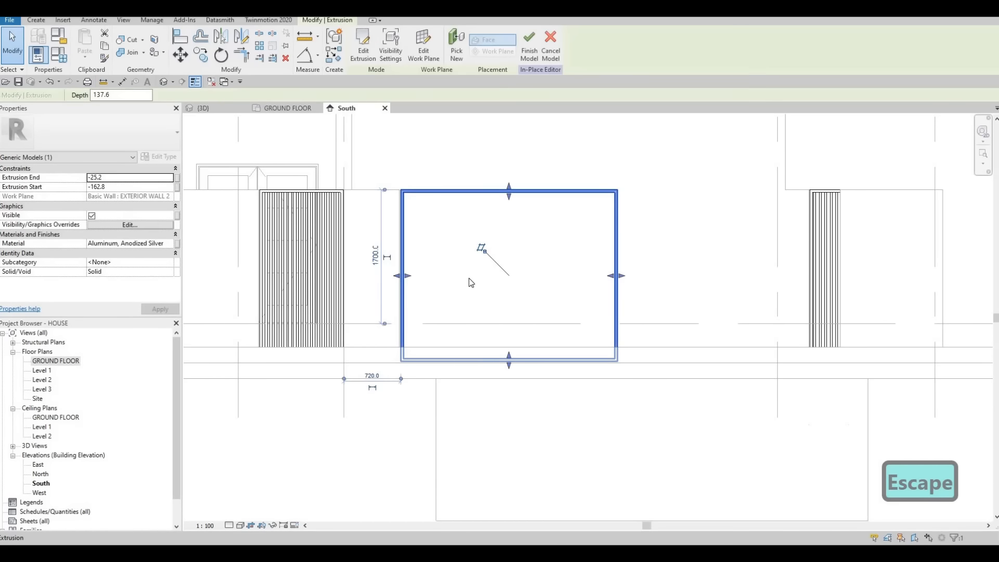
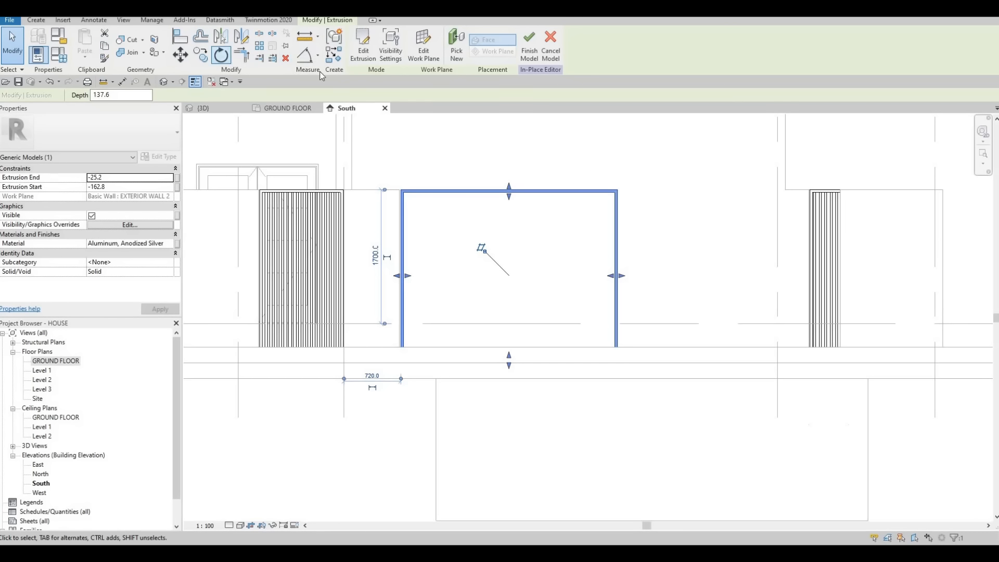
pyautogui.click(37, 21)
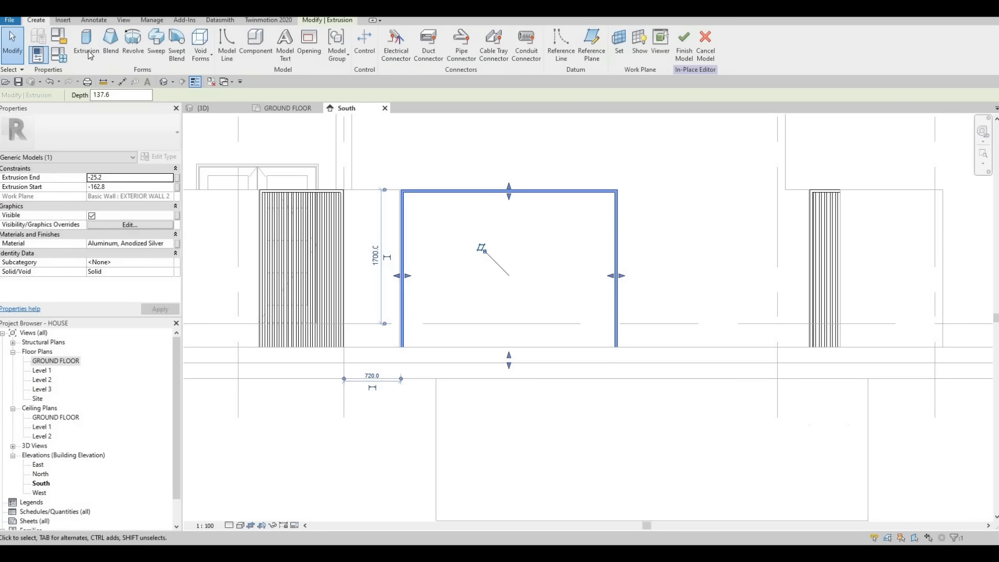
pyautogui.click(87, 44)
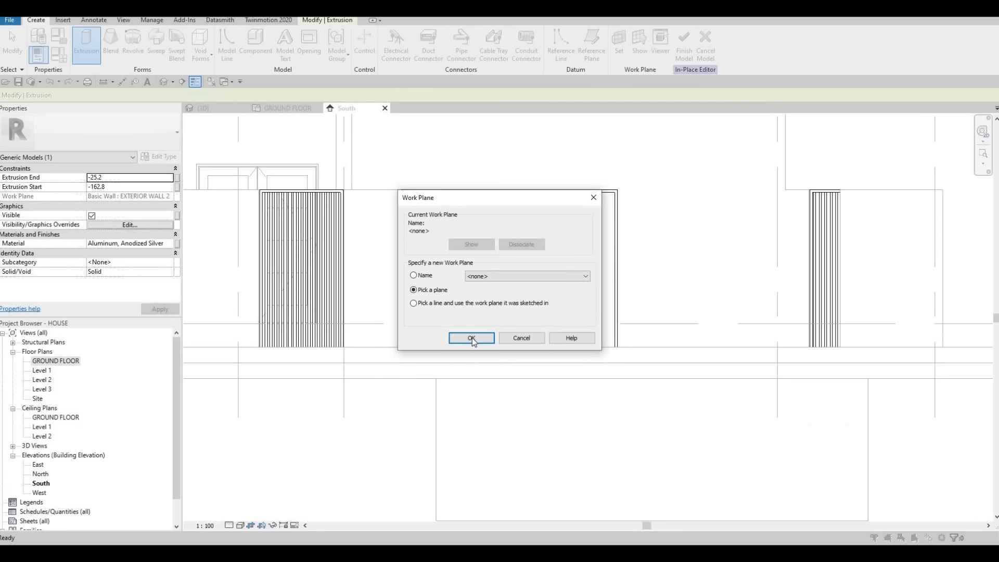
pyautogui.click(471, 338)
pyautogui.scroll(2, 387, 187)
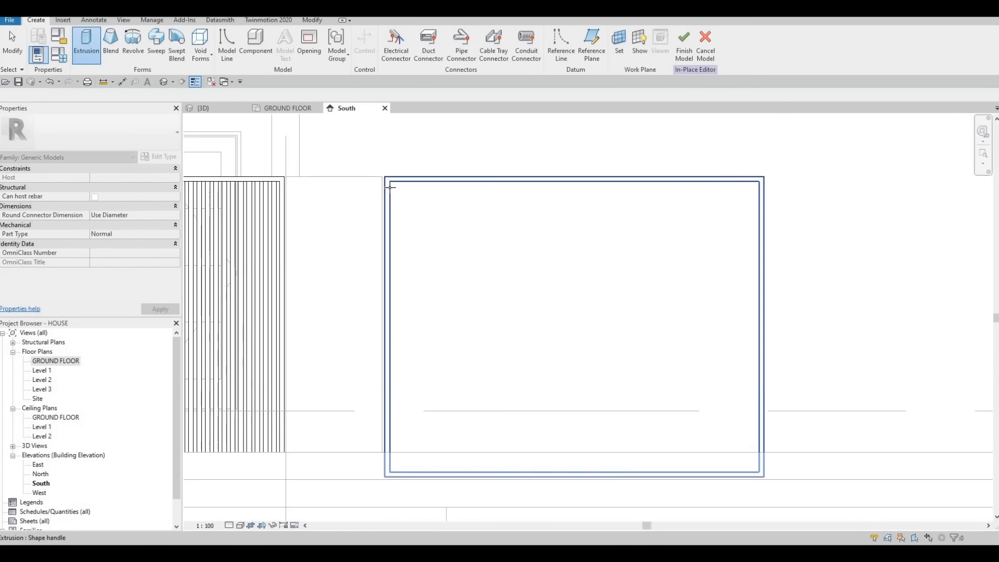
pyautogui.scroll(2, 388, 179)
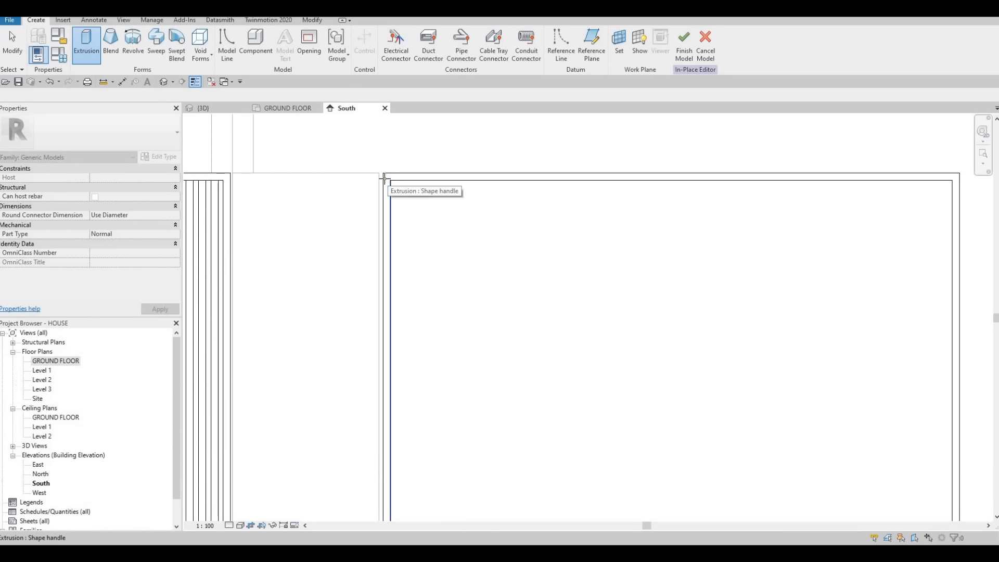
pyautogui.click(415, 198)
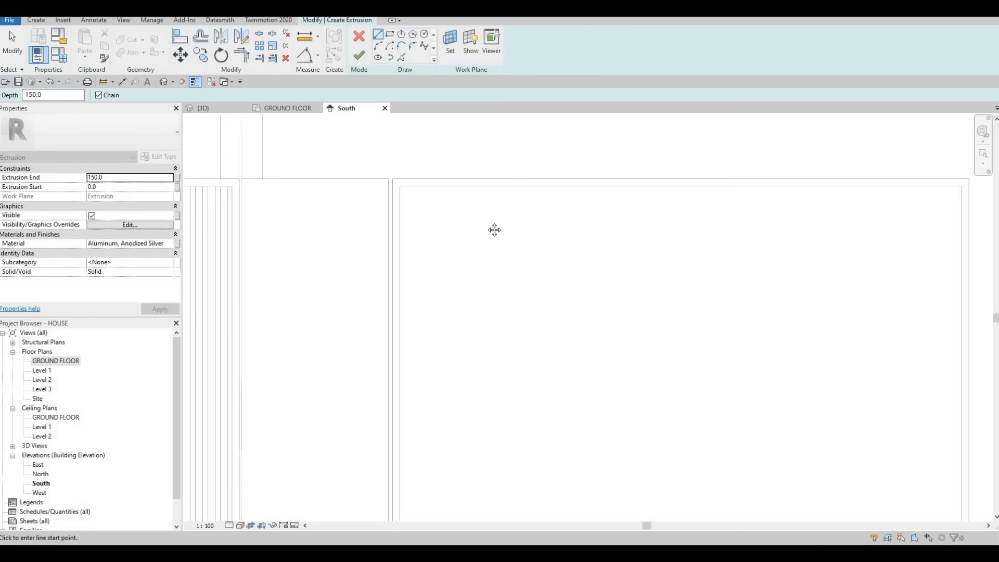
pyautogui.scroll(-4, 495, 230)
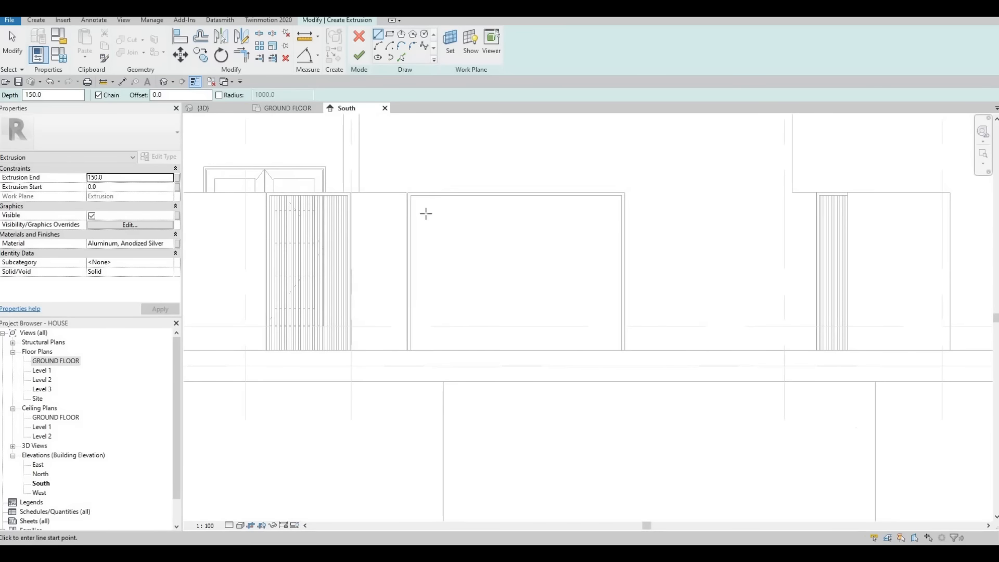
pyautogui.scroll(1, 437, 240)
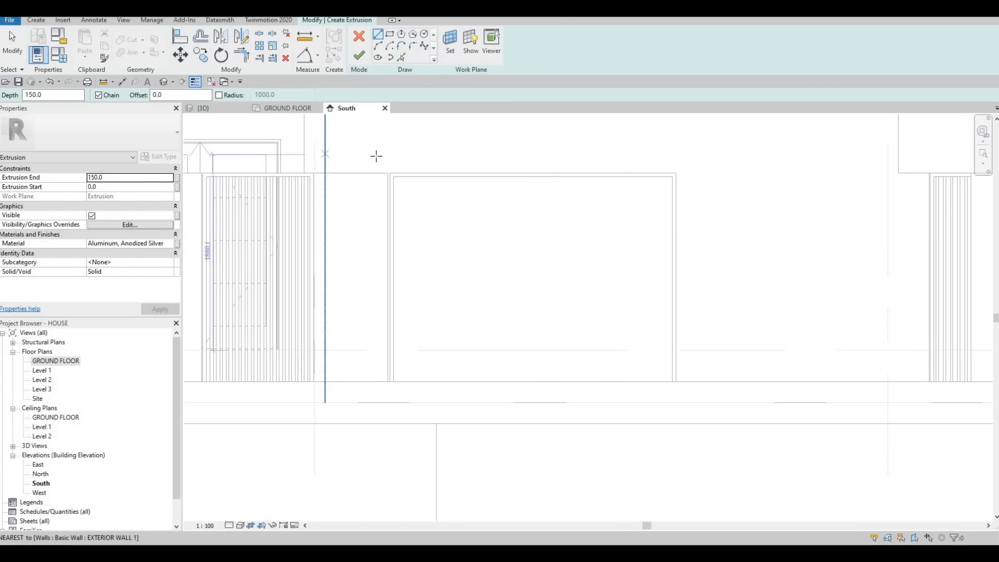
pyautogui.click(359, 56)
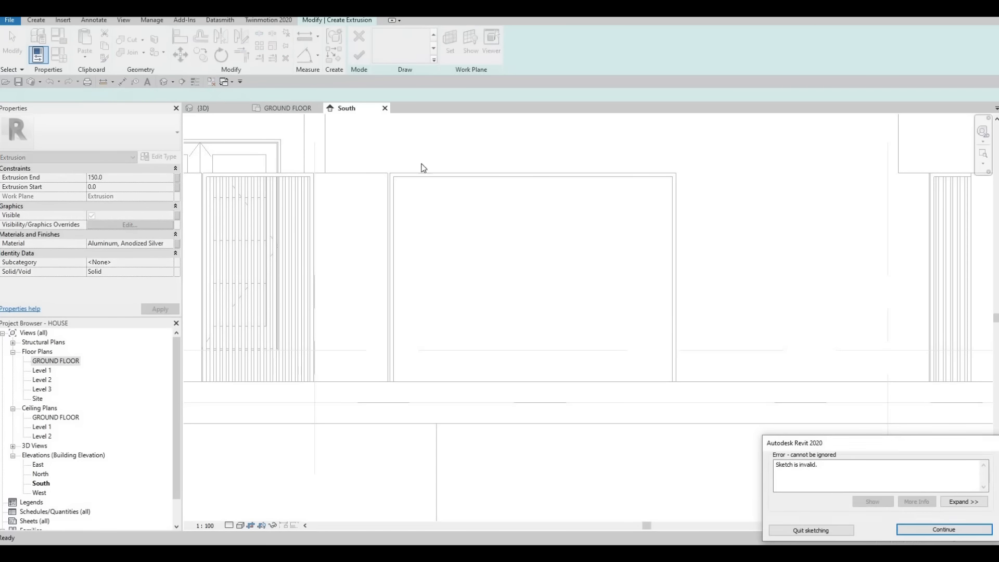
pyautogui.press('Escape')
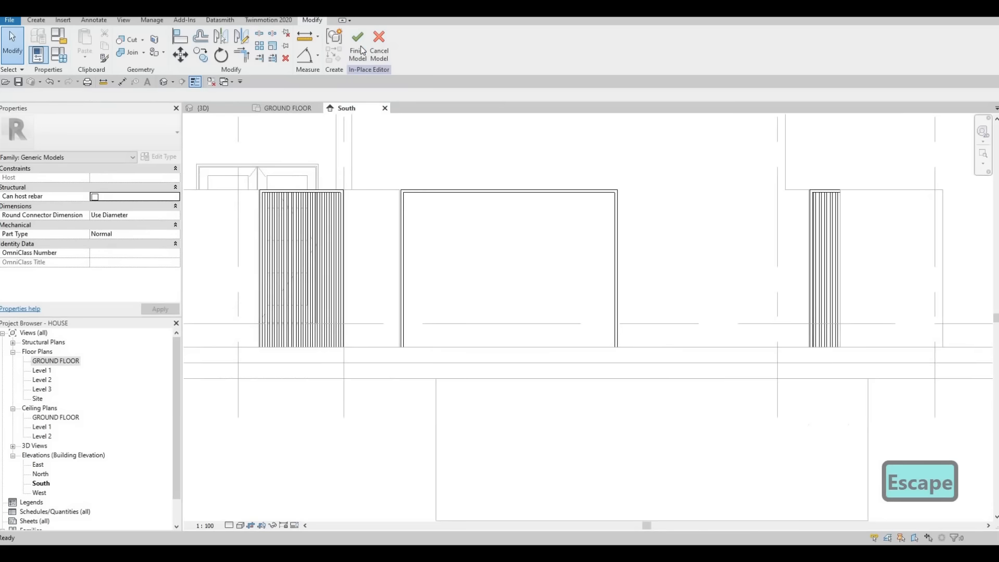
pyautogui.press('Escape')
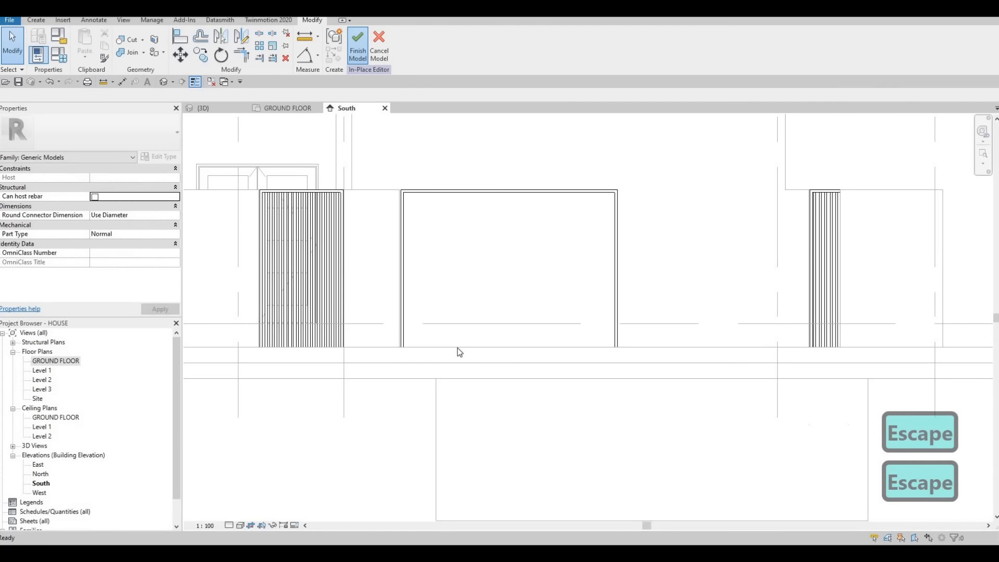
# - Finish the in-place model and hide the floors covering the gates' lower ends in the South elevation
pyautogui.click(457, 354)
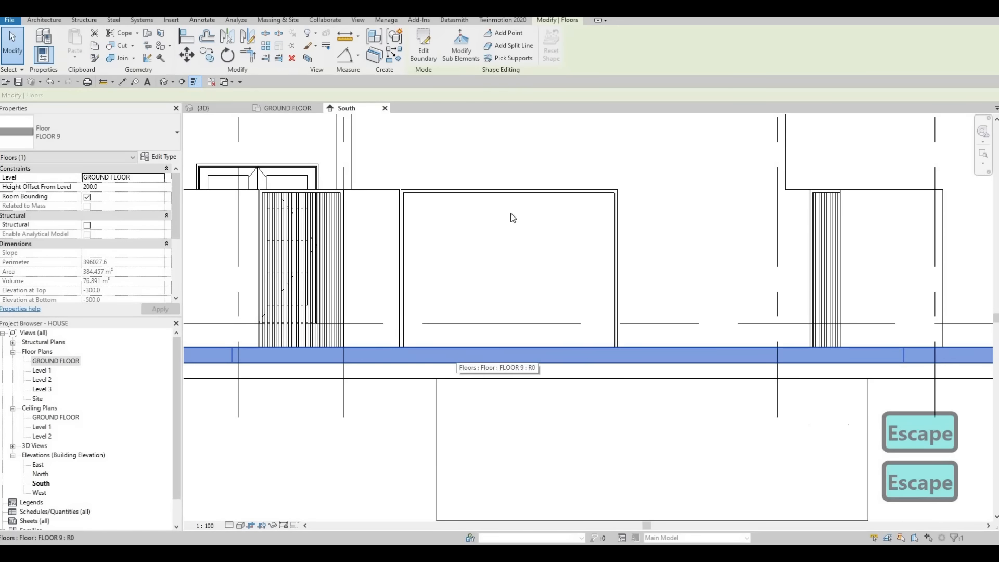
pyautogui.rightClick(456, 354)
pyautogui.moveTo(546, 171)
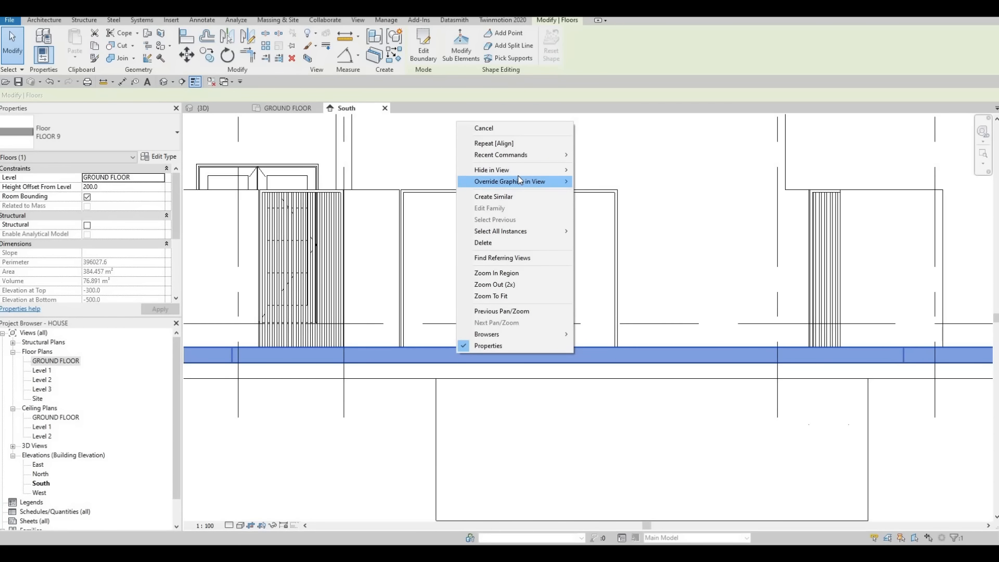
pyautogui.click(602, 181)
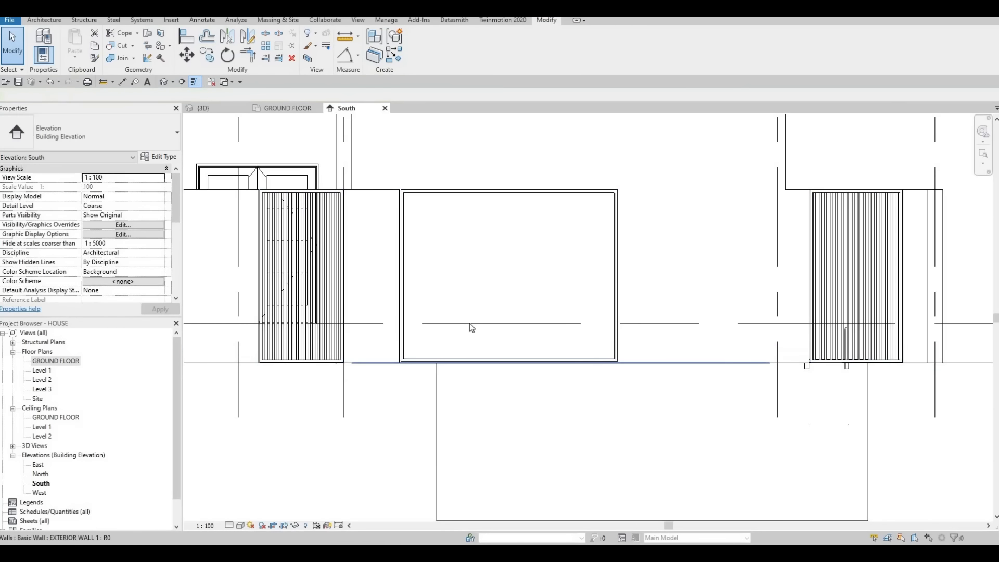
pyautogui.press('Escape')
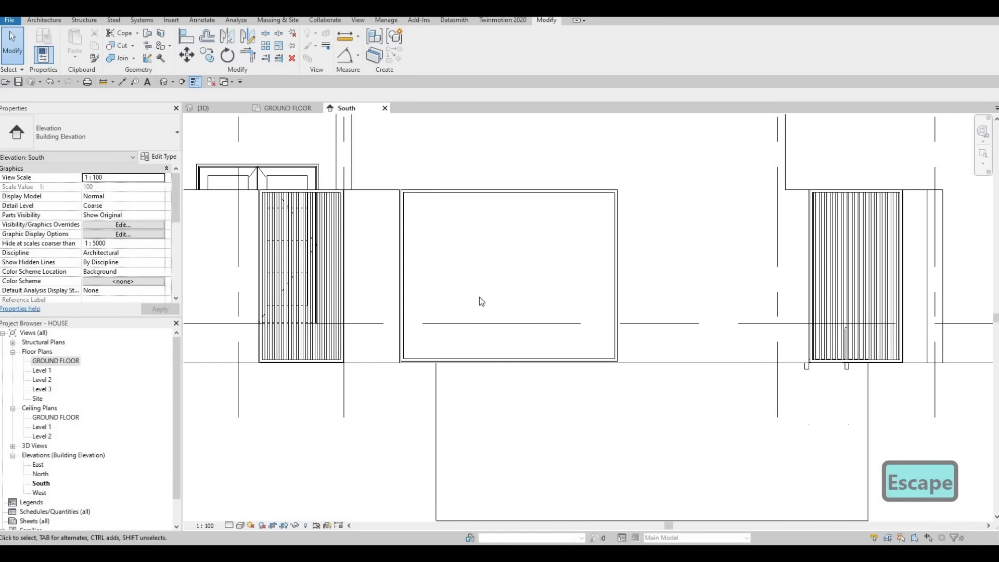
pyautogui.press('Escape')
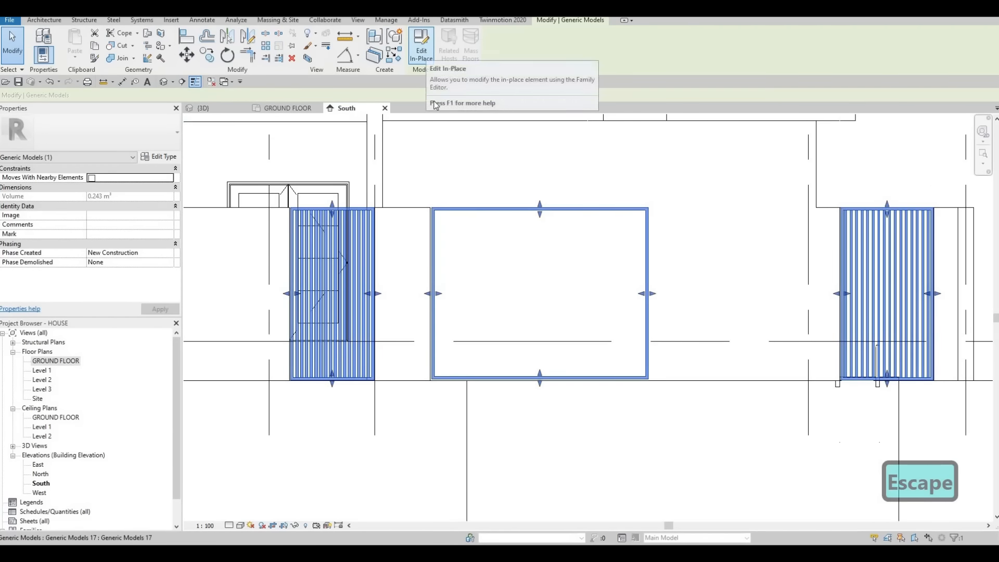
# - Reopen the large gate's in-place model for editing and start a new extrusion on the gate frame's face as the picked work plane
pyautogui.click(422, 51)
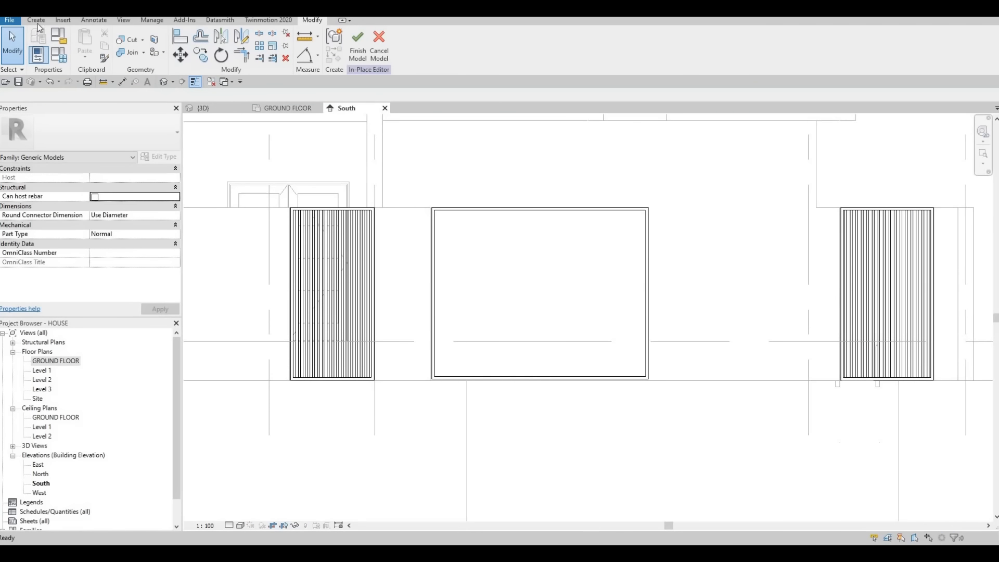
pyautogui.click(36, 20)
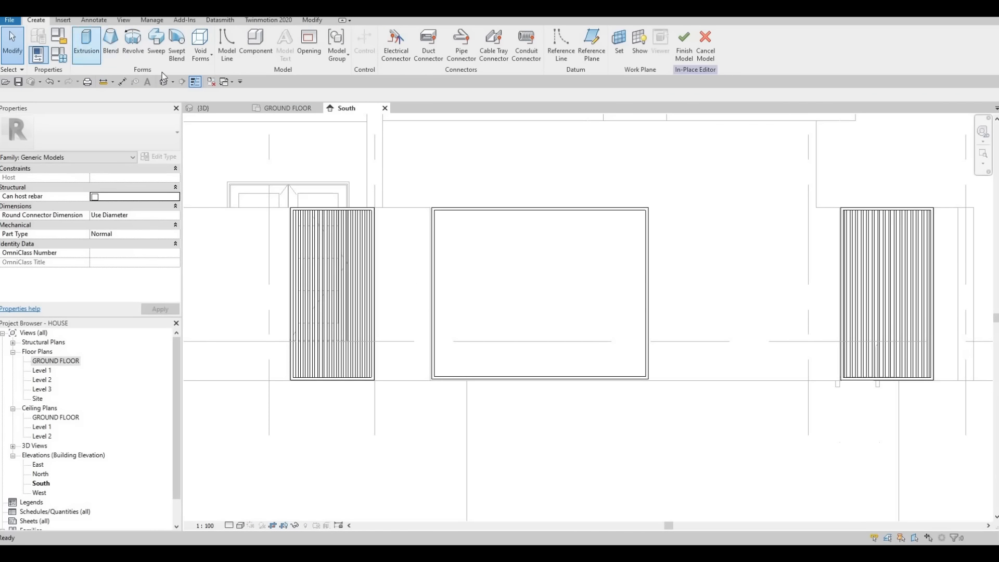
pyautogui.click(471, 338)
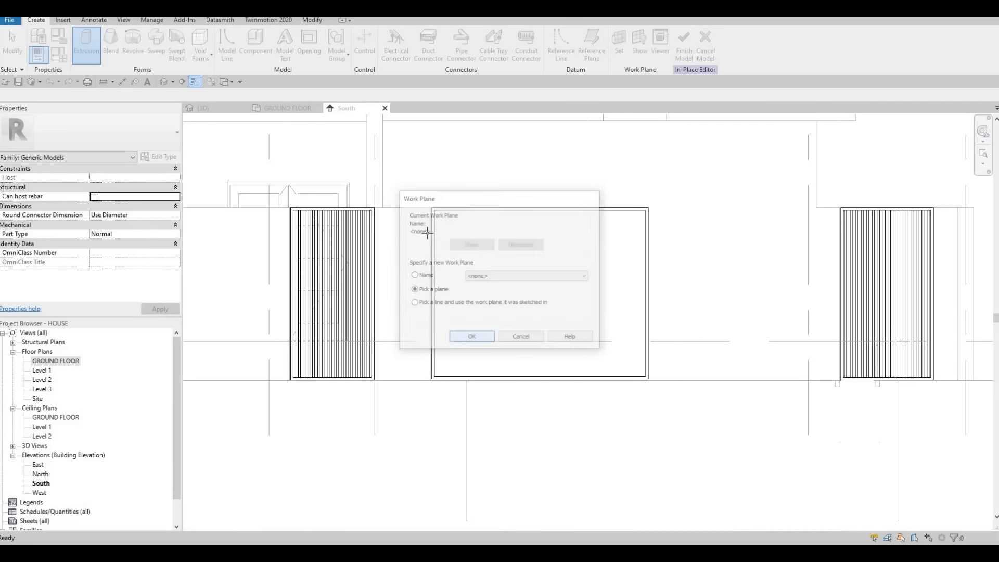
pyautogui.scroll(5, 411, 188)
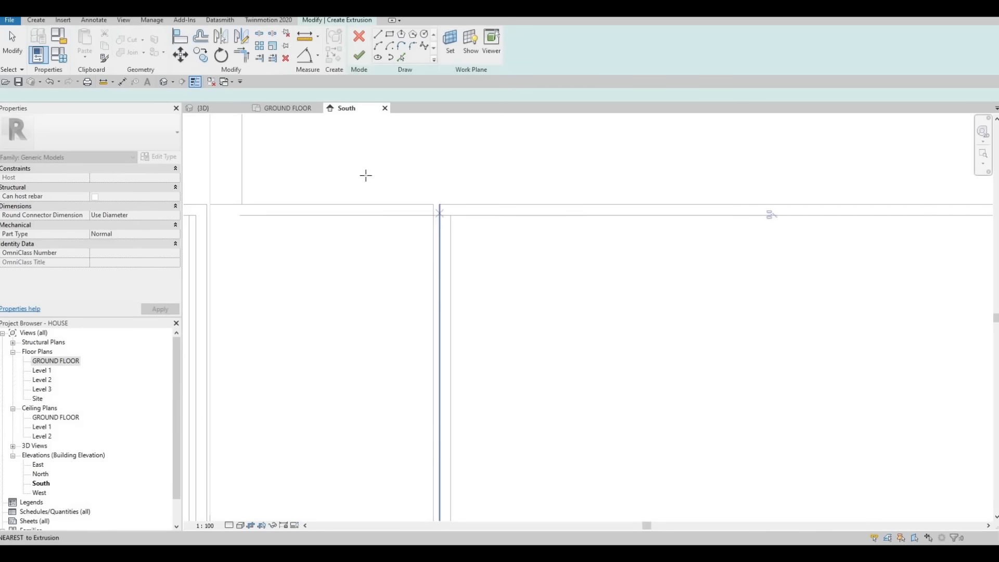
pyautogui.scroll(-4, 366, 173)
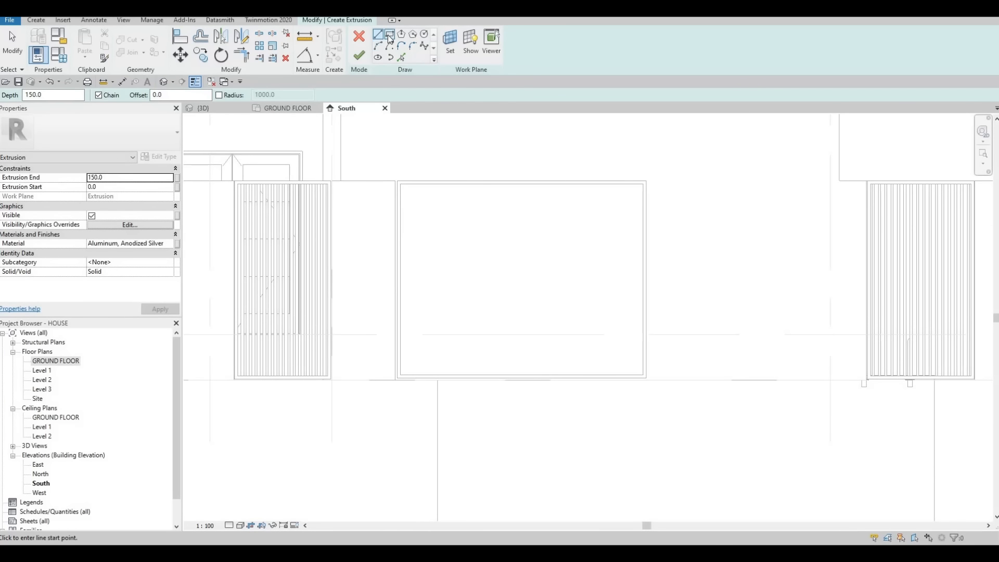
# - Sketch a rectangle inside the large gate frame, offset 10 mm inward from the frame's inner edges
pyautogui.click(390, 35)
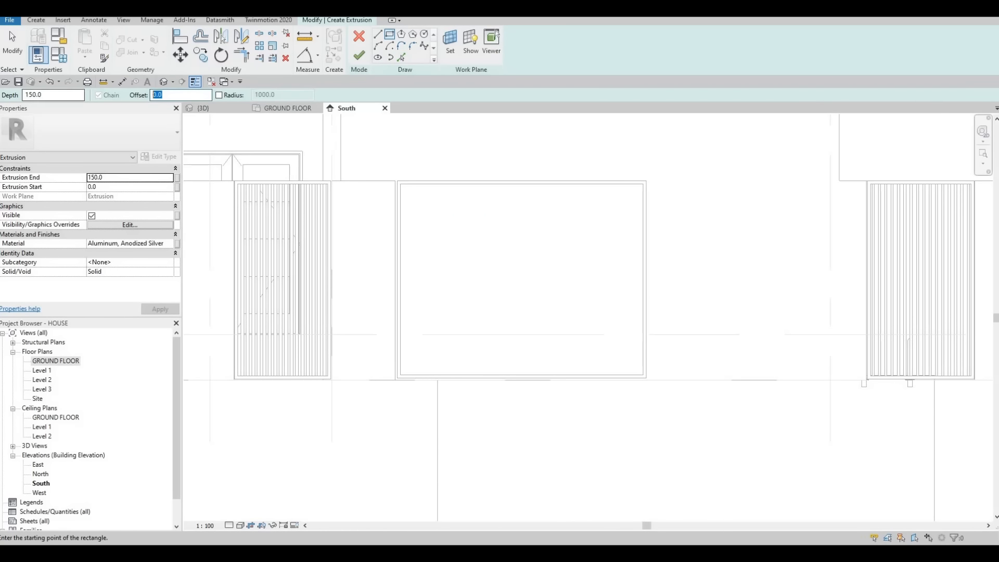
pyautogui.scroll(4, 428, 182)
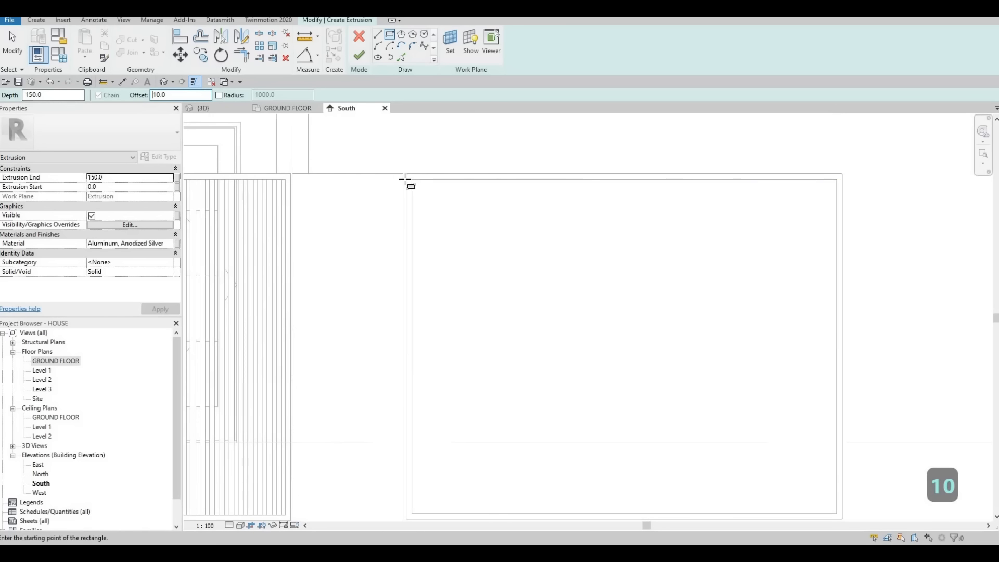
pyautogui.click(392, 178)
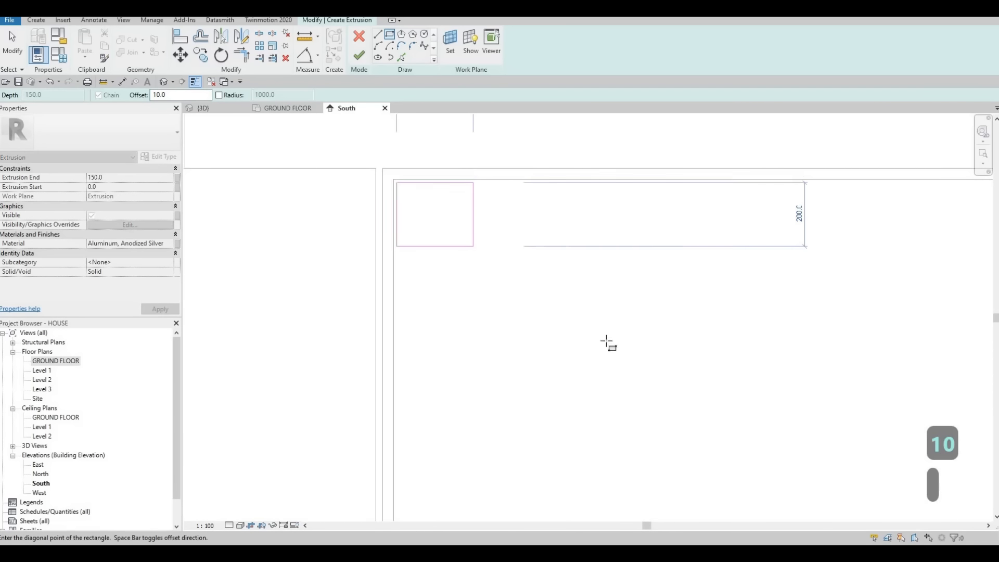
pyautogui.scroll(-5, 607, 342)
pyautogui.scroll(3, 620, 365)
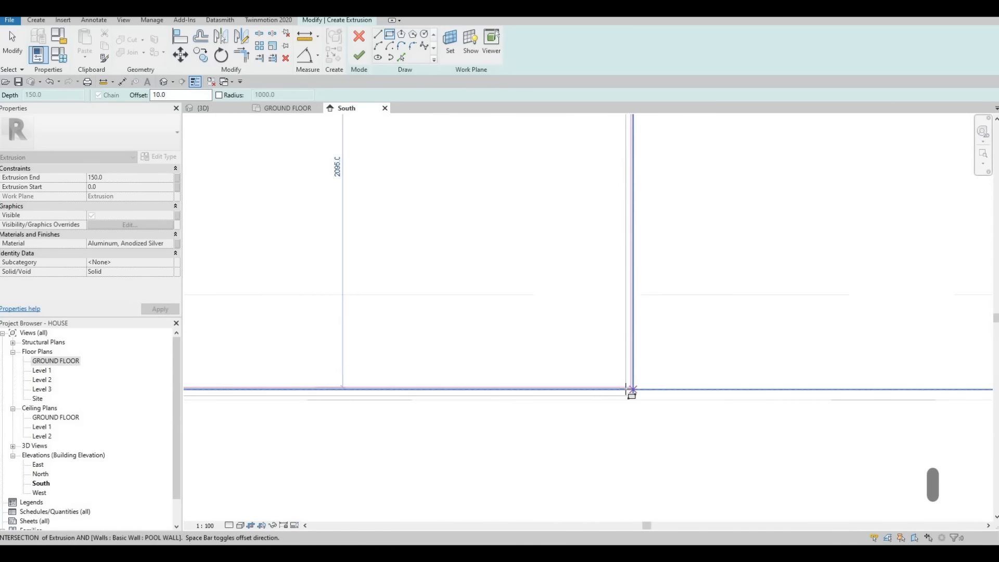
pyautogui.click(629, 388)
pyautogui.scroll(-2, 556, 310)
pyautogui.press('Escape')
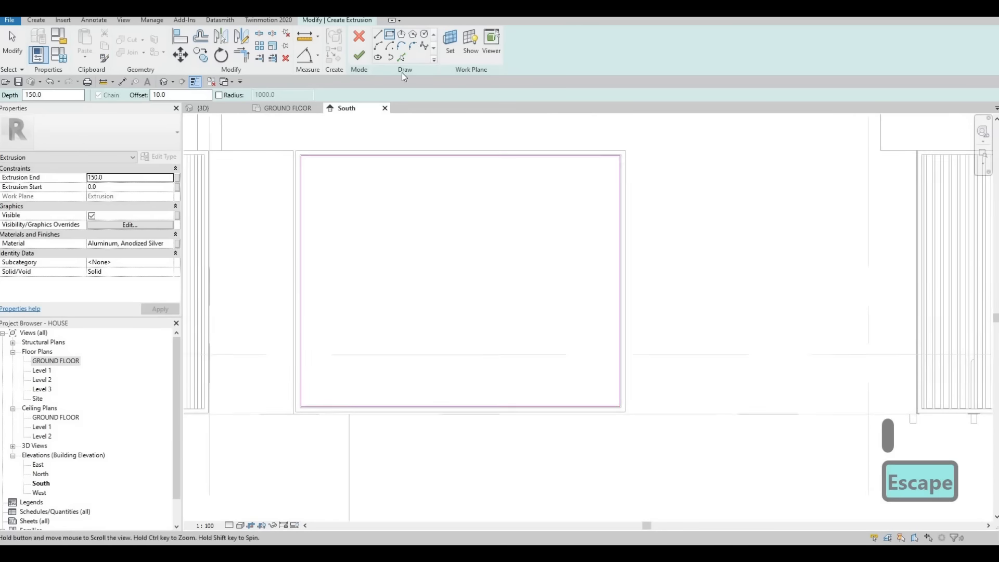
# - Sketch two parallel 45-degree lines across the rectangle's upper-left corner, using a 10 mm line offset, to outline one diagonal bar
pyautogui.click(380, 37)
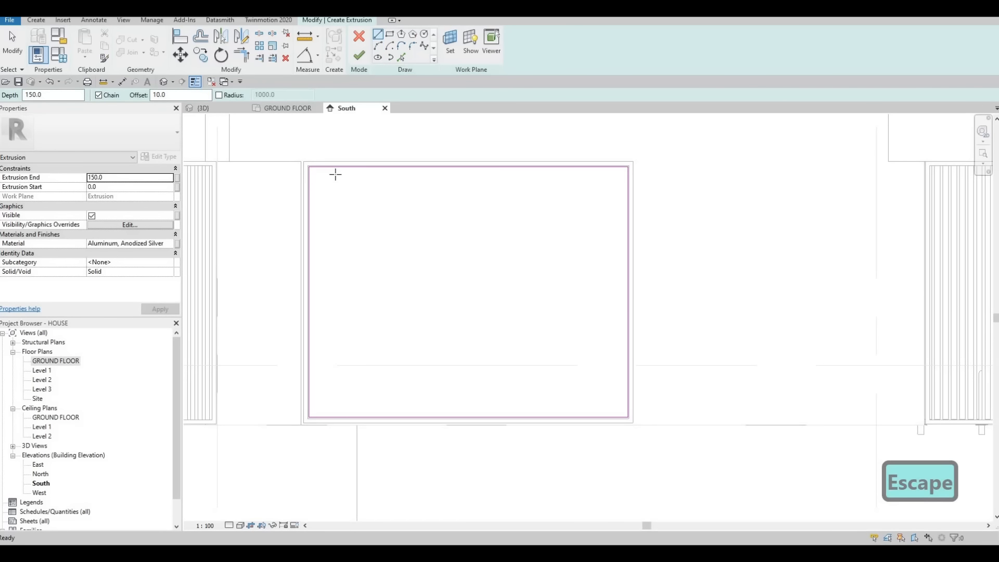
pyautogui.scroll(2, 330, 163)
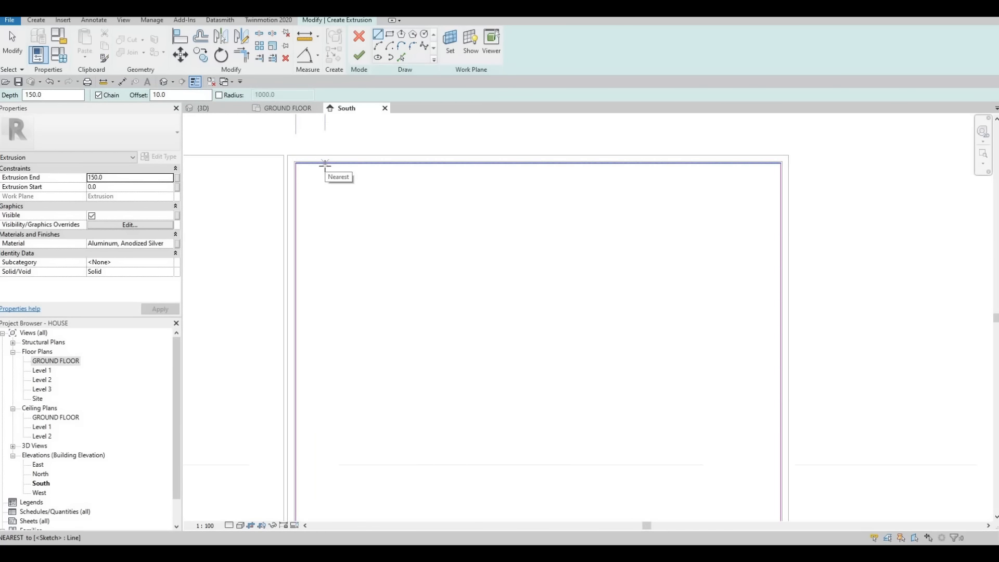
pyautogui.click(332, 163)
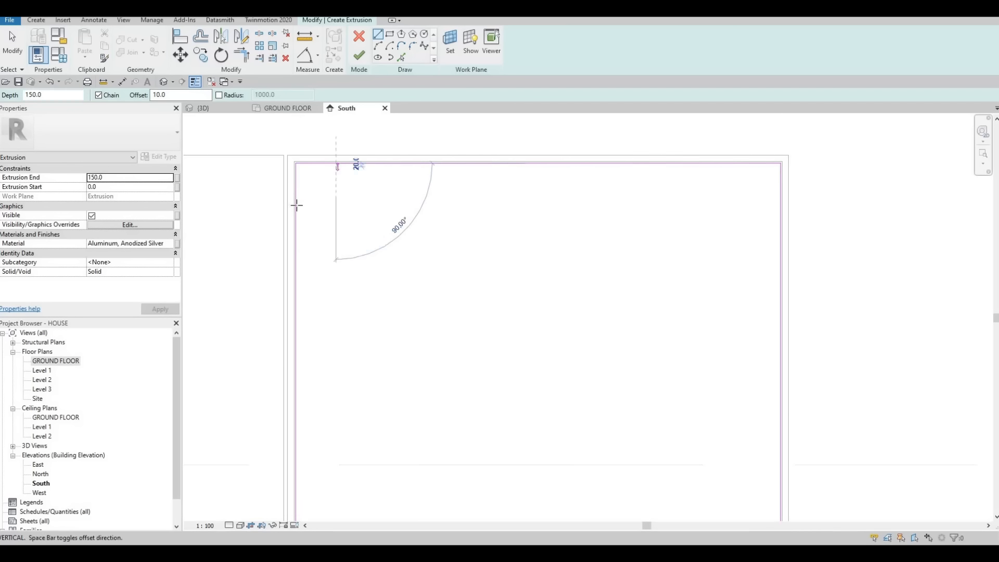
pyautogui.click(297, 204)
pyautogui.press('Escape')
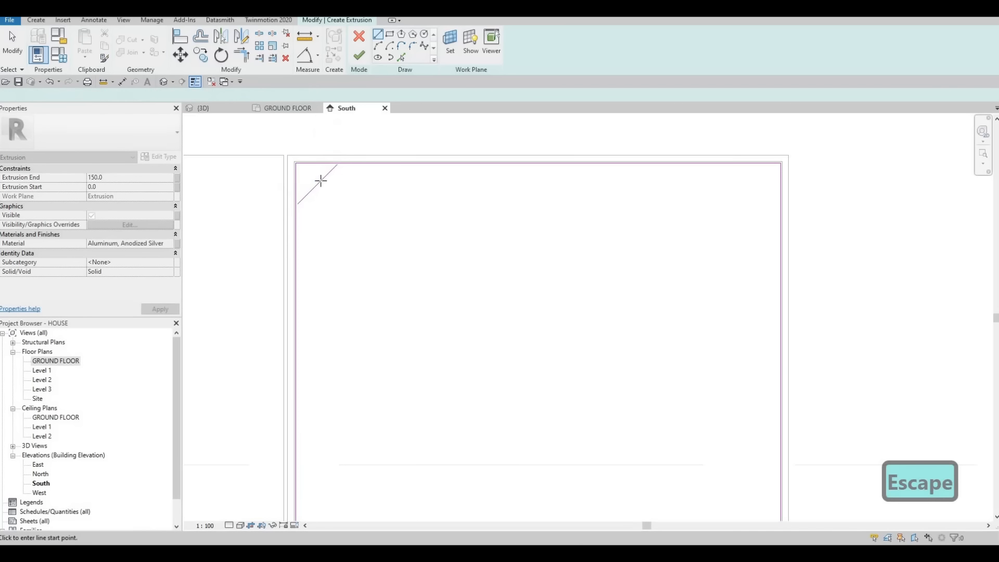
pyautogui.click(343, 164)
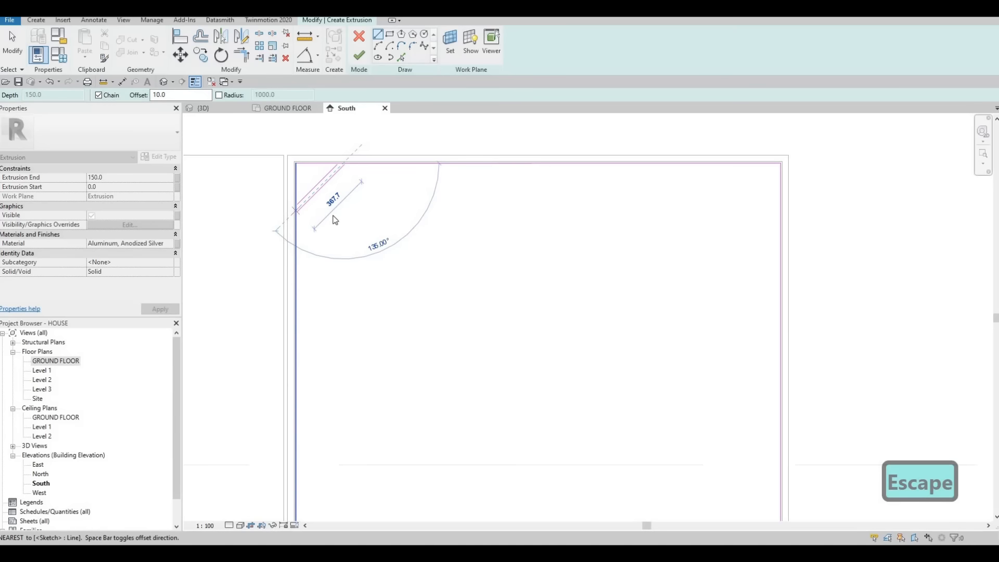
pyautogui.press('Escape')
pyautogui.press('Escape')
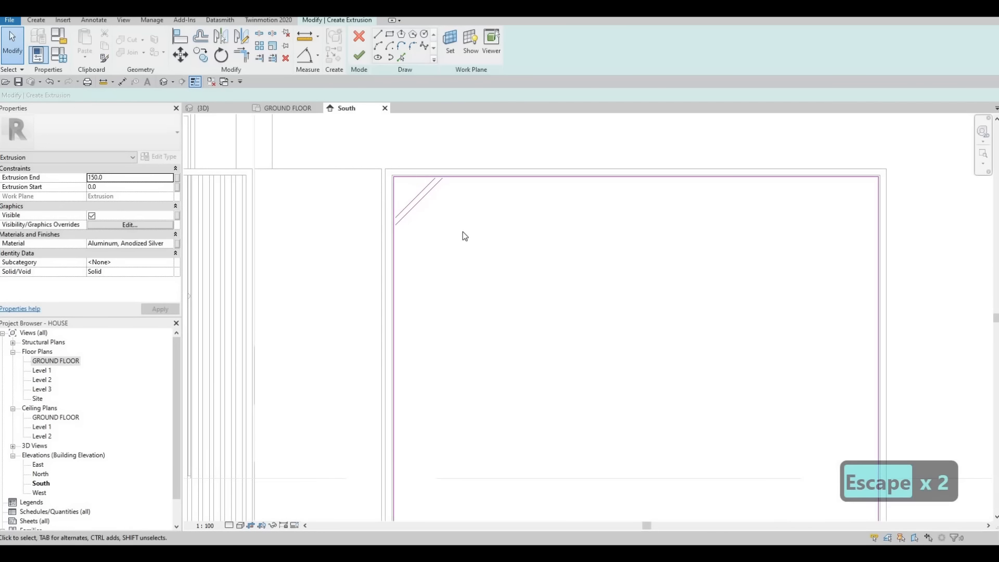
# - Copy the pair of diagonal lines once at 45 degrees down toward the gate's lower-right corner
pyautogui.moveTo(463, 232); pyautogui.dragTo(478, 215, button='middle')
pyautogui.moveTo(424, 181); pyautogui.dragTo(424, 181)
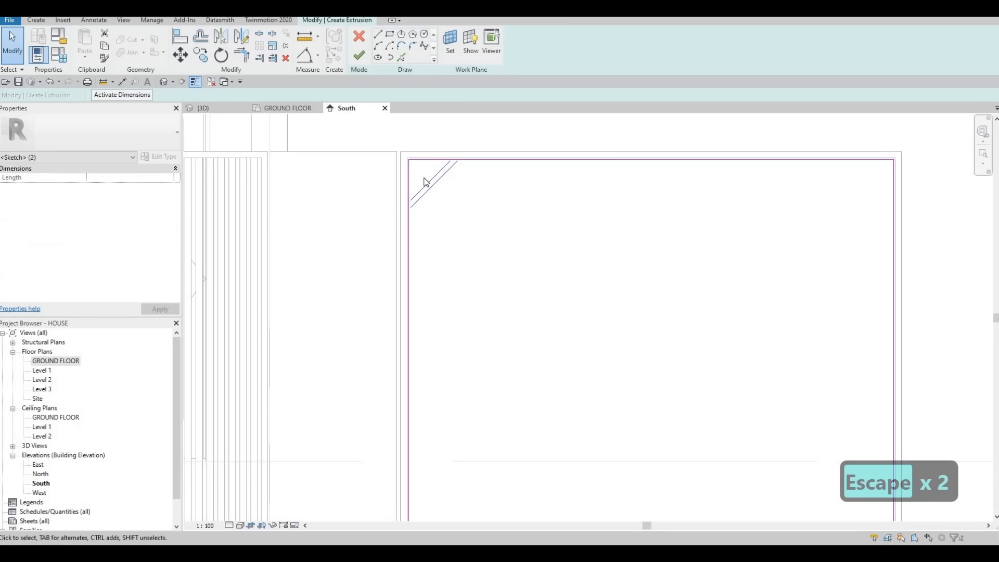
pyautogui.press('c')
pyautogui.press('o')
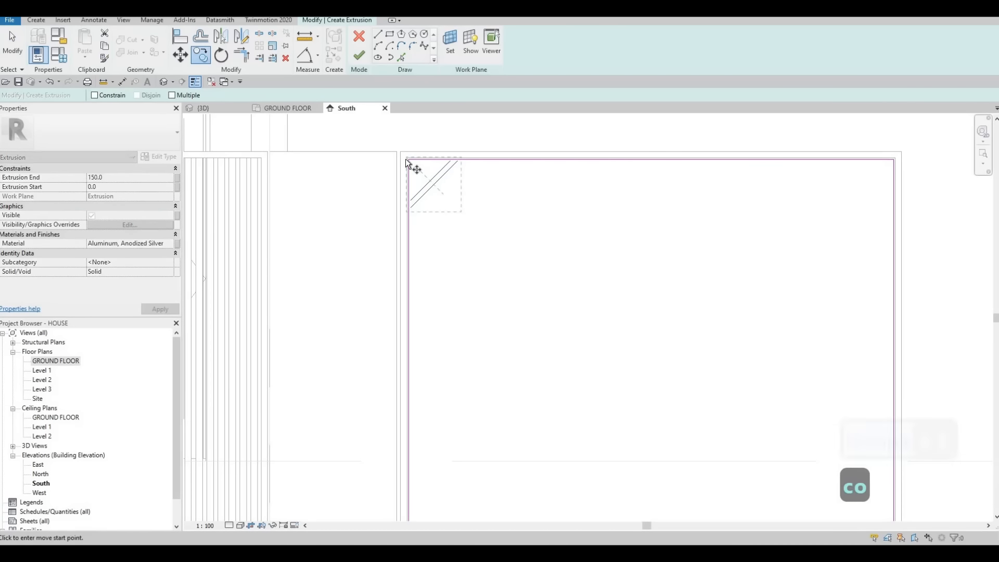
pyautogui.scroll(3, 405, 164)
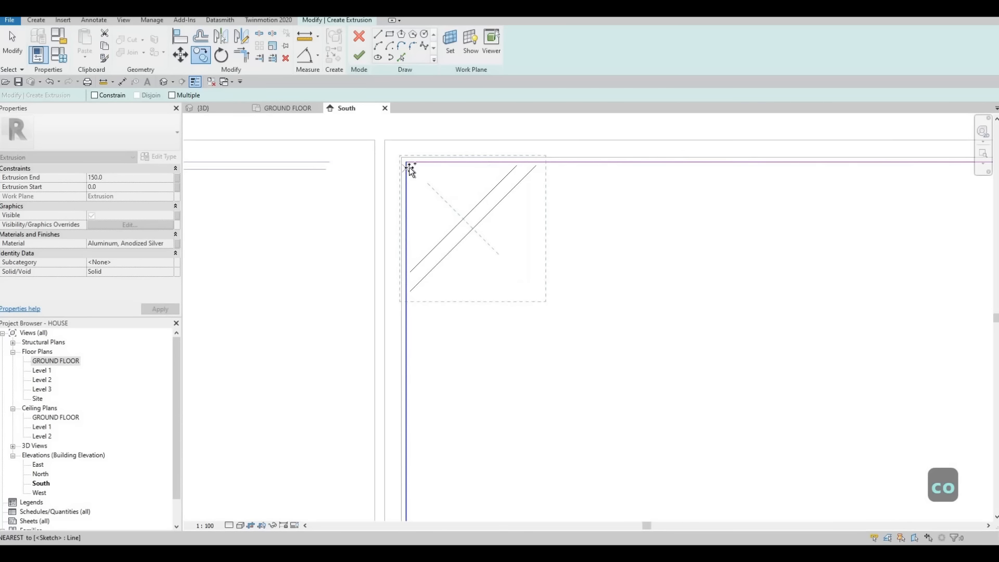
pyautogui.click(548, 301)
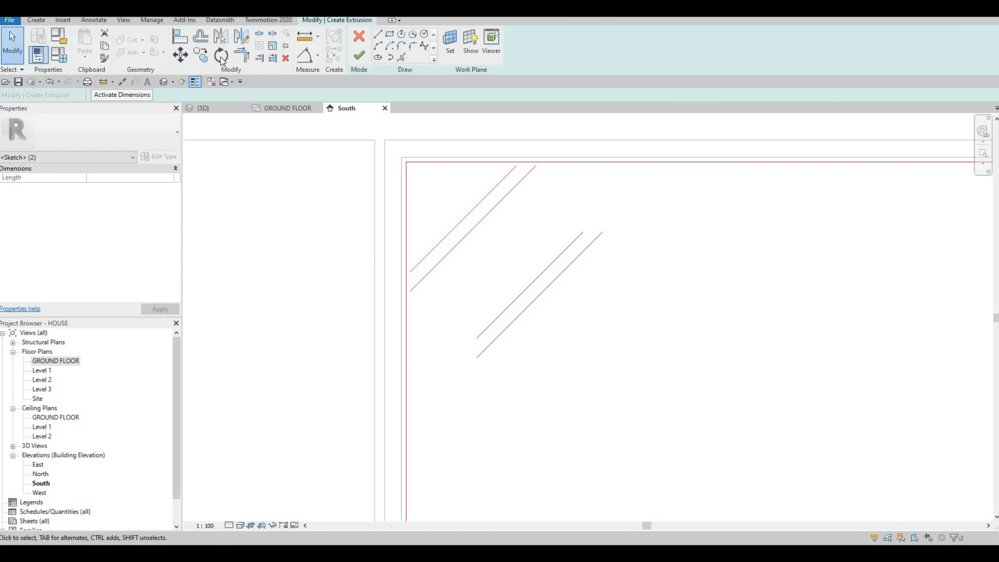
# - Make multiple further copies of the diagonal line pair at 45 degrees toward the gate's middle, about 194 mm apart
pyautogui.click(202, 56)
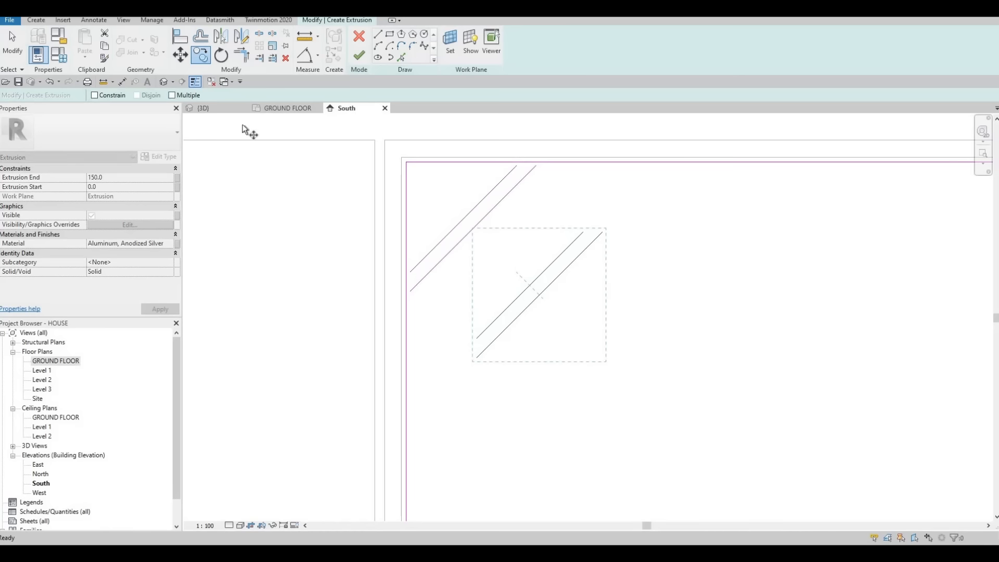
pyautogui.click(473, 228)
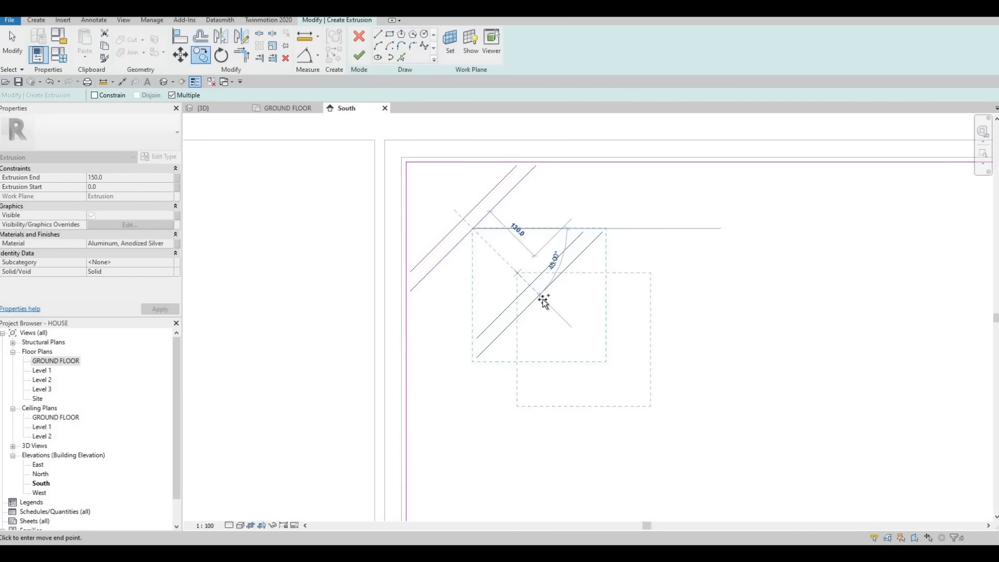
pyautogui.click(542, 296)
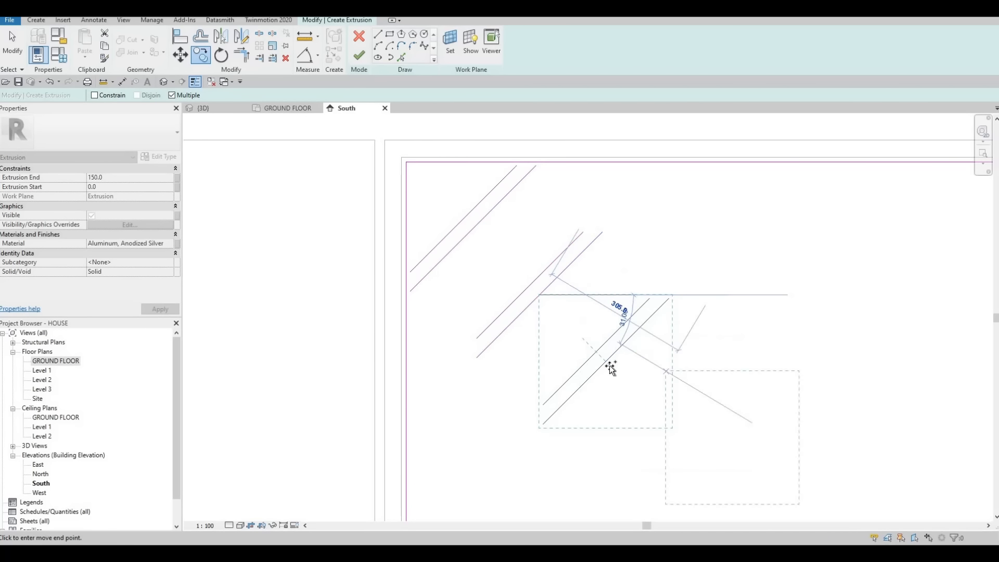
pyautogui.click(607, 363)
pyautogui.scroll(-2, 648, 398)
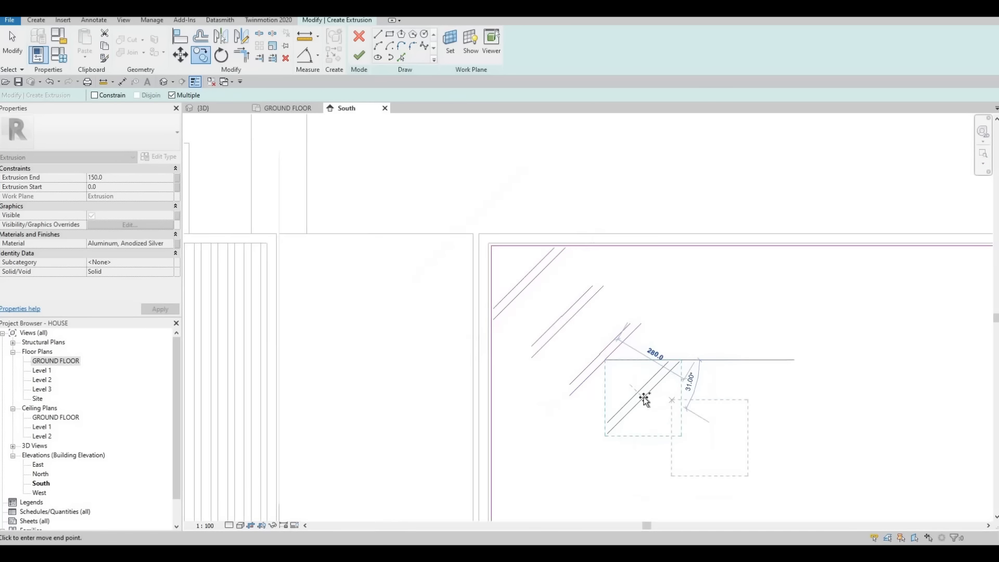
pyautogui.click(644, 397)
pyautogui.moveTo(685, 432); pyautogui.dragTo(622, 313, button='middle')
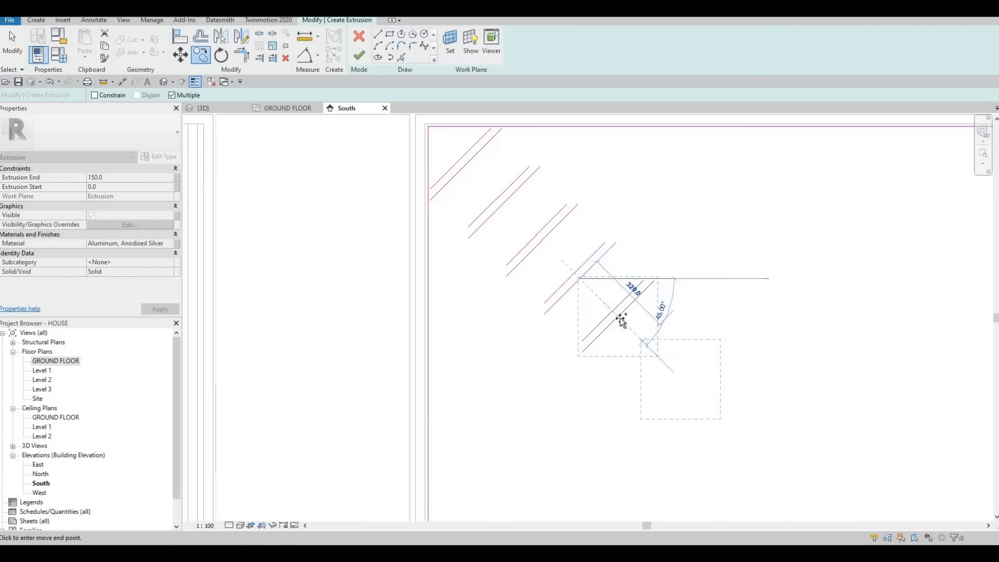
pyautogui.click(654, 354)
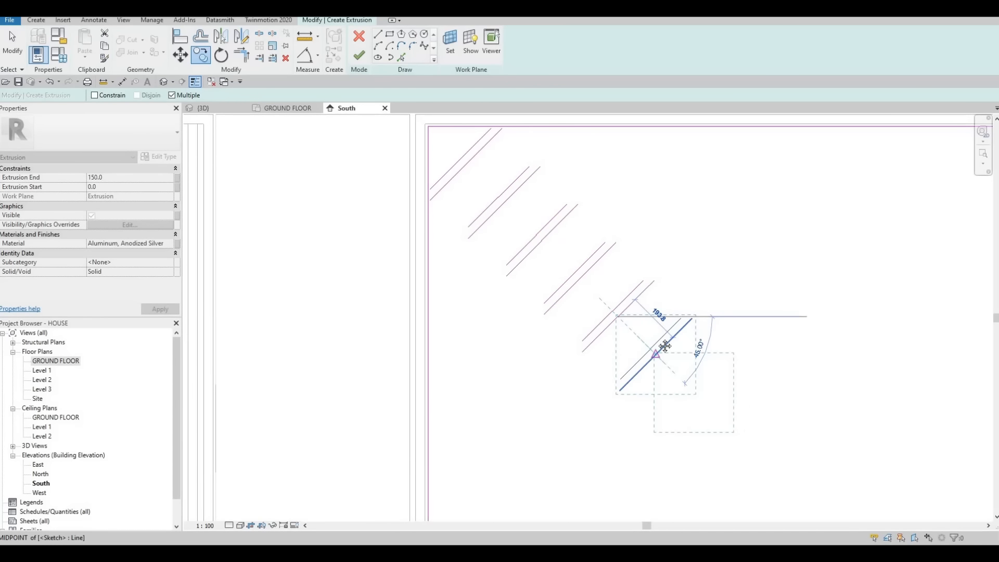
pyautogui.scroll(-1, 637, 334)
pyautogui.click(636, 341)
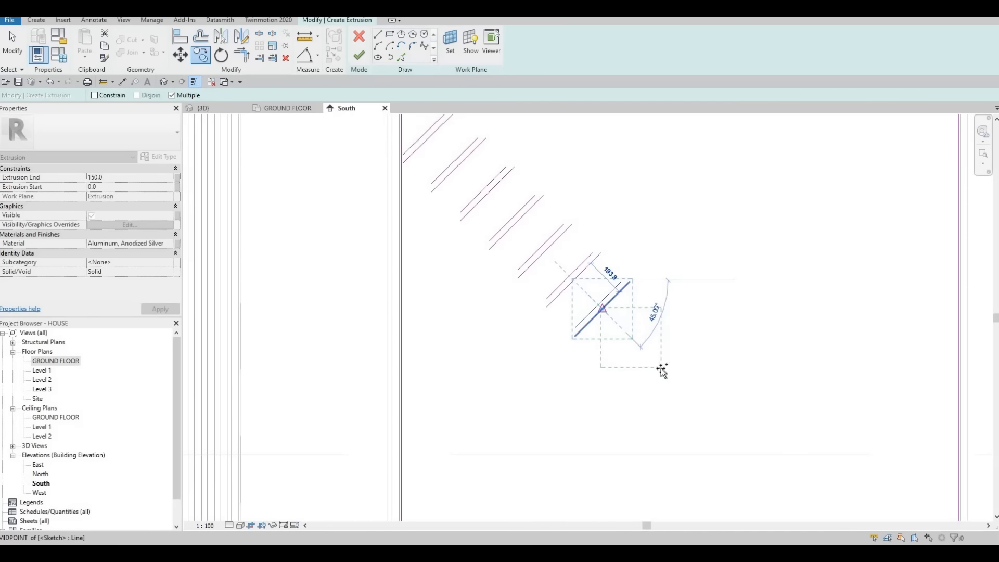
pyautogui.click(664, 367)
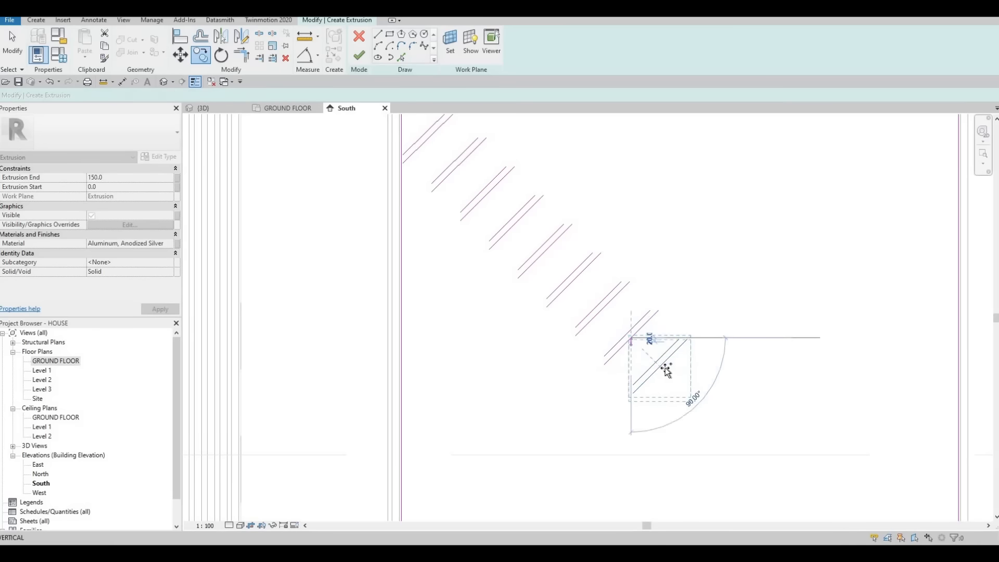
# - Continue copying the diagonal line pair to the gate's lower-right corner, placing the last copies at a flatter angle, about 224 to 249 mm apart
pyautogui.moveTo(670, 373); pyautogui.dragTo(645, 279, button='middle')
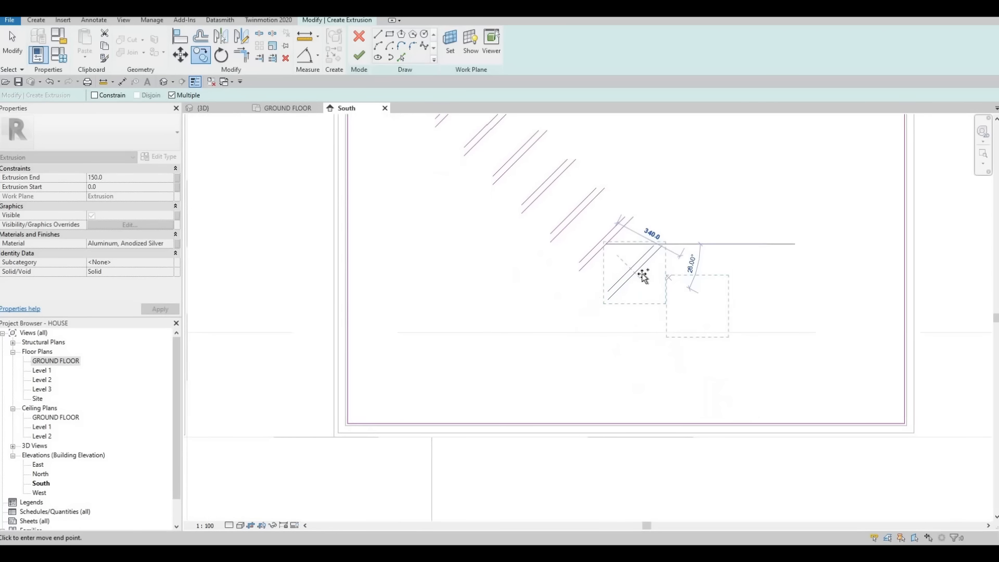
pyautogui.click(665, 305)
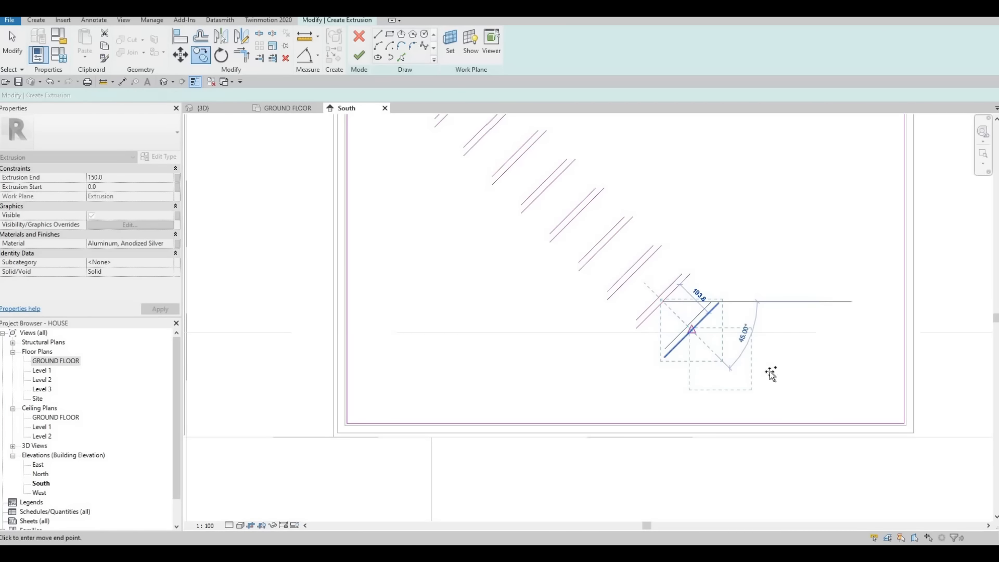
pyautogui.click(728, 359)
pyautogui.click(722, 363)
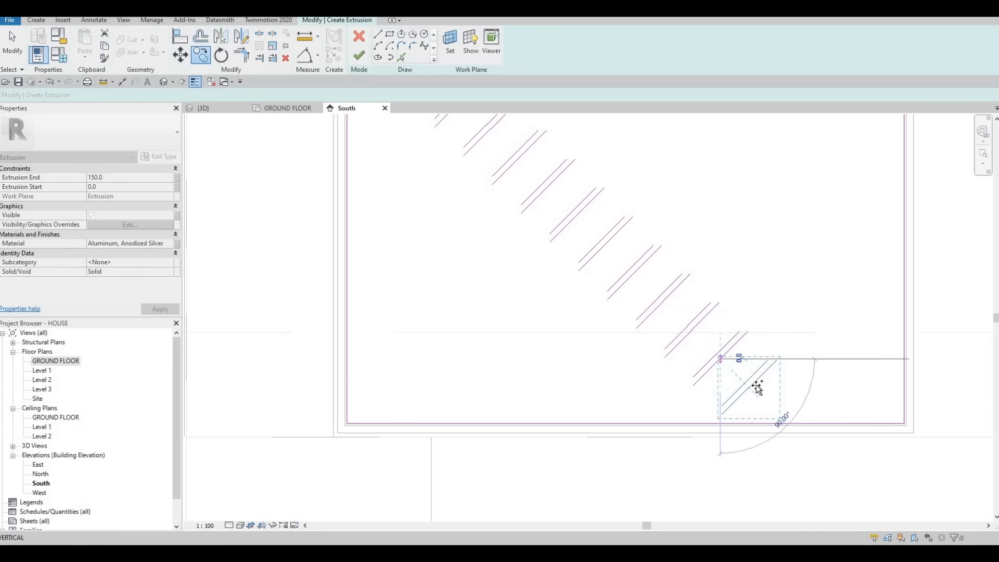
pyautogui.click(769, 370)
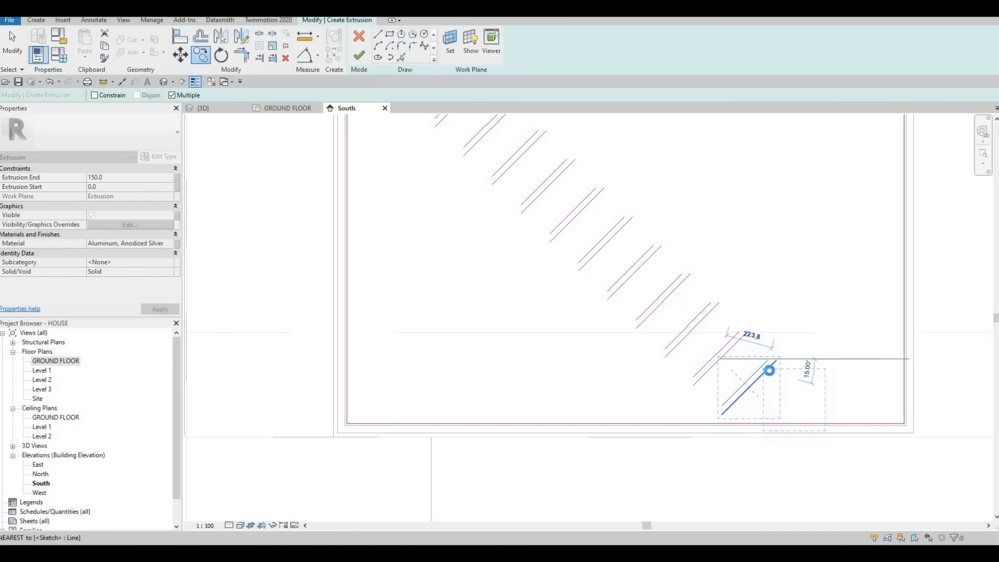
pyautogui.click(814, 386)
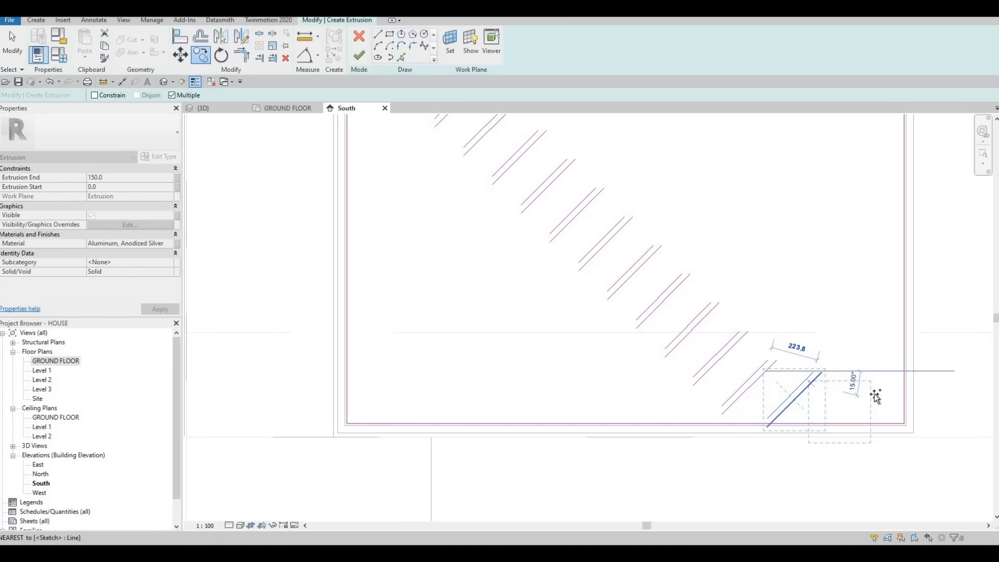
pyautogui.click(859, 393)
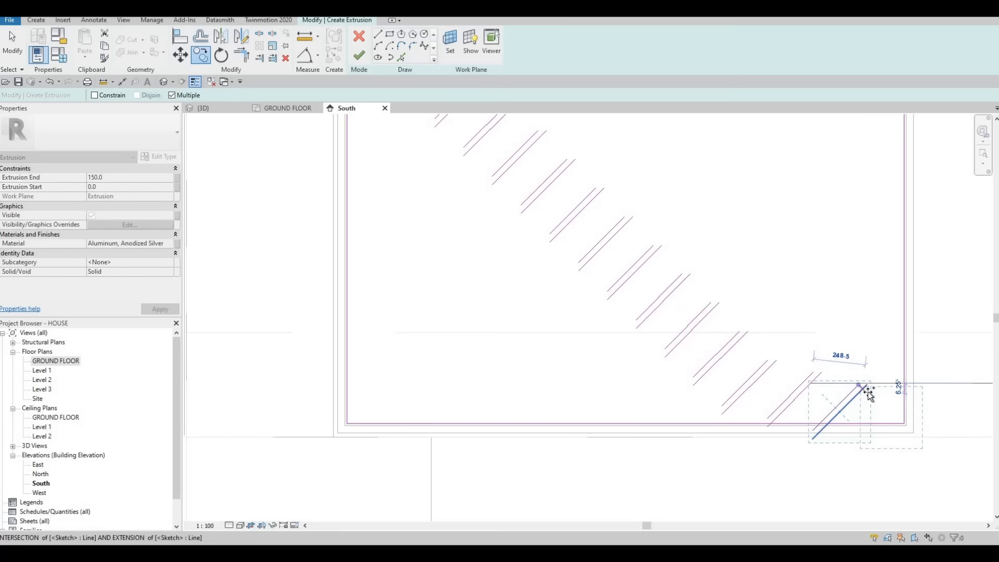
pyautogui.scroll(-3, 761, 405)
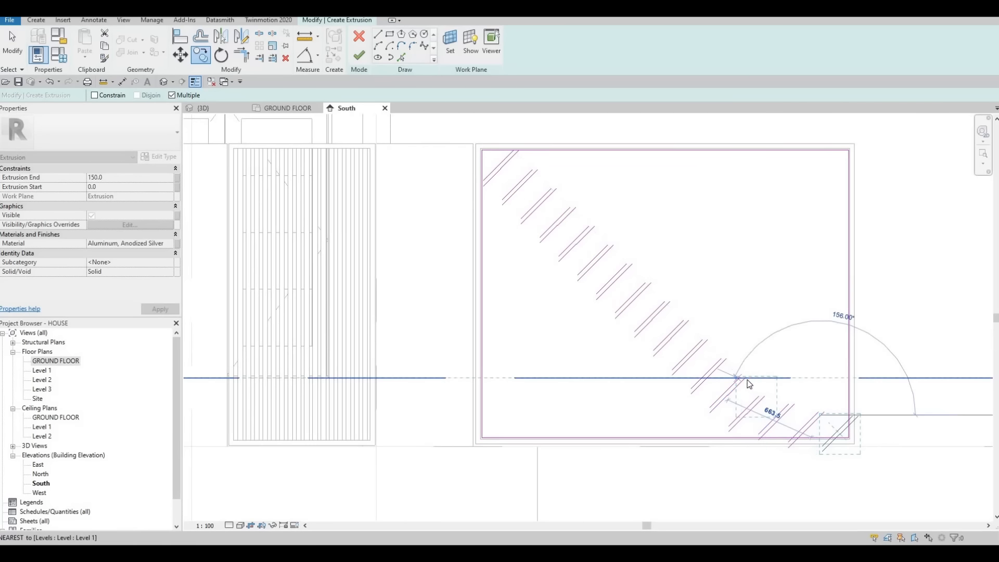
# - Select all the copied diagonal bar lines inside the gate and nudge them slightly left and up
pyautogui.press('Escape')
pyautogui.press('Escape')
pyautogui.press('Escape')
pyautogui.press('Escape')
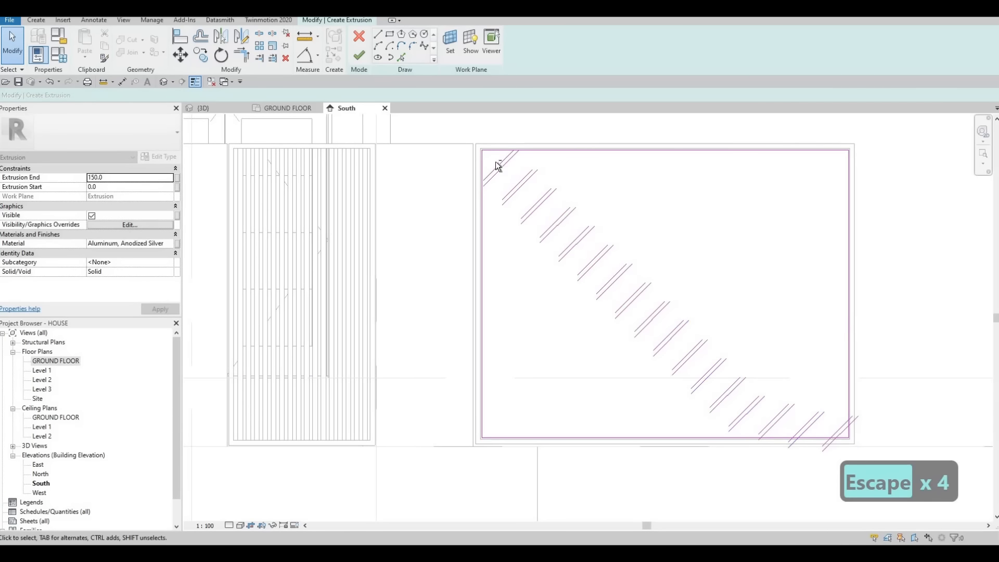
pyautogui.press('Escape')
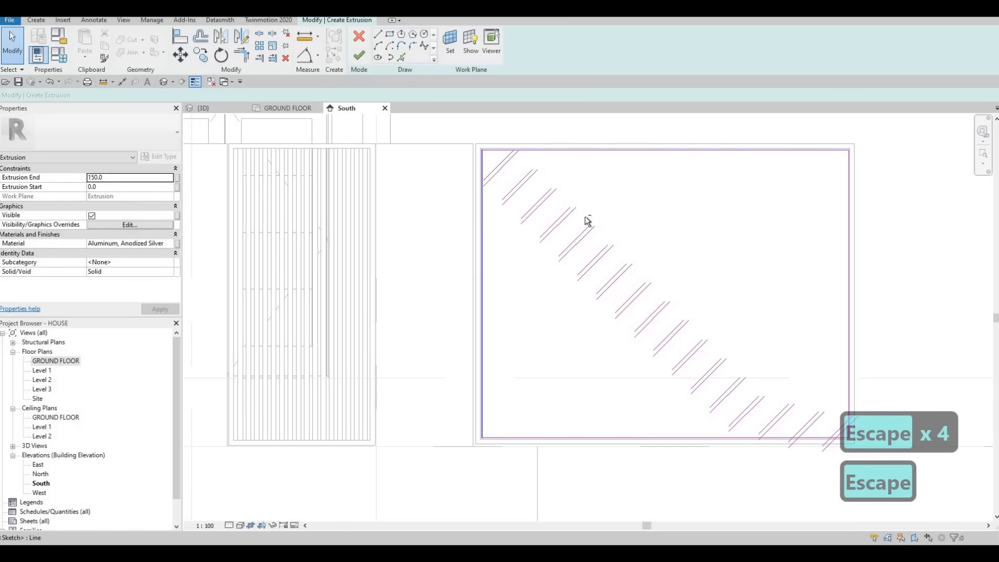
pyautogui.moveTo(465, 122)
pyautogui.mouseDown()
pyautogui.moveTo(743, 368)
pyautogui.moveTo(790, 426)
pyautogui.mouseUp()
pyautogui.scroll(-2, 661, 310)
pyautogui.press('Tab')
pyautogui.click(783, 342)
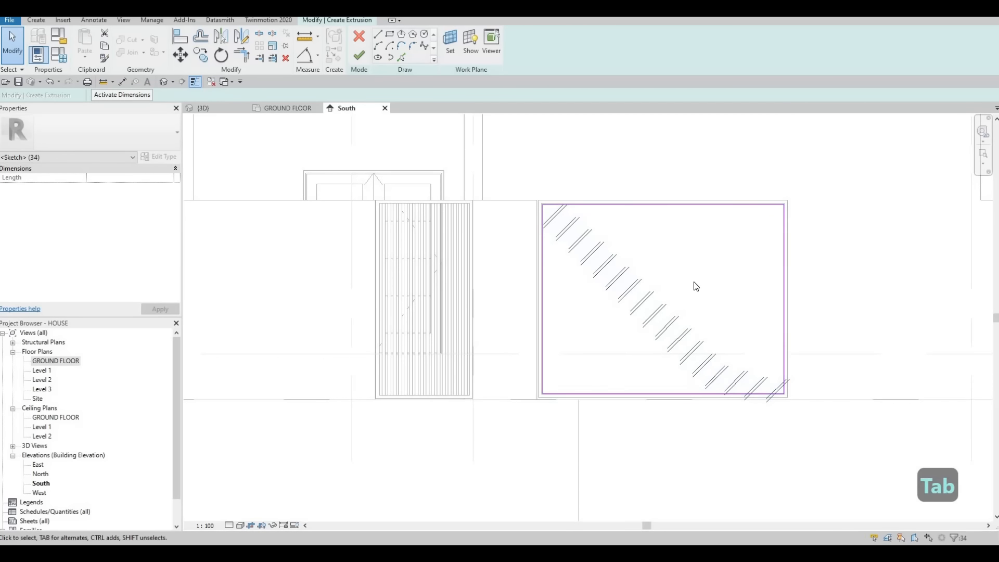
pyautogui.hotkey('shift', 'Left')
pyautogui.hotkey('shift', 'Left')
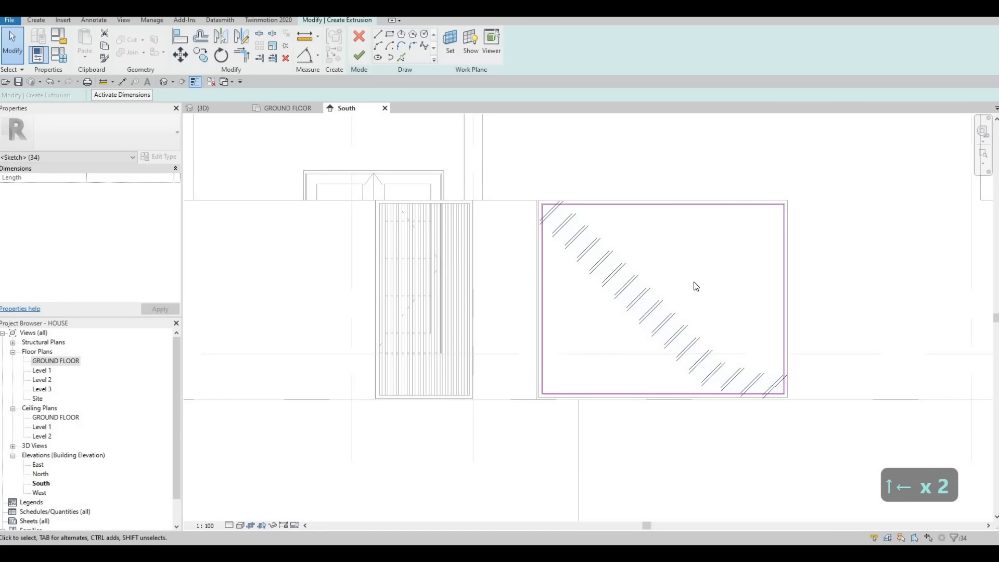
pyautogui.hotkey('shift', 'Right')
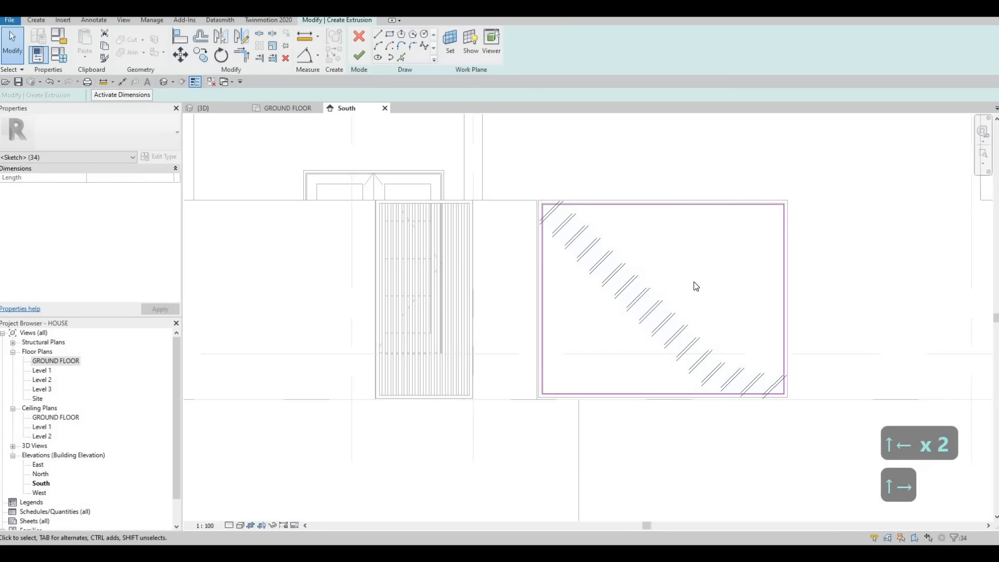
pyautogui.press('Left')
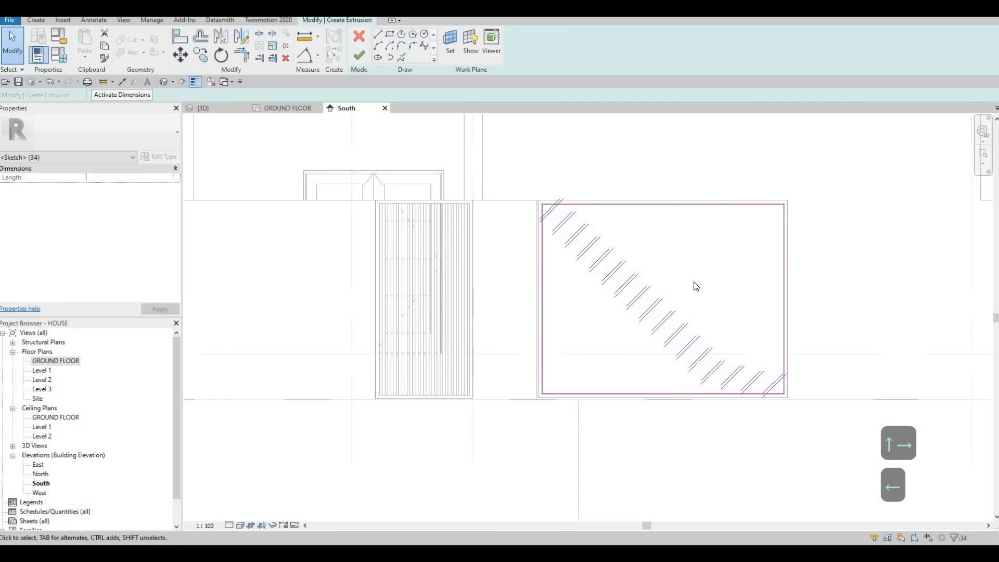
pyautogui.hotkey('shift', 'Down')
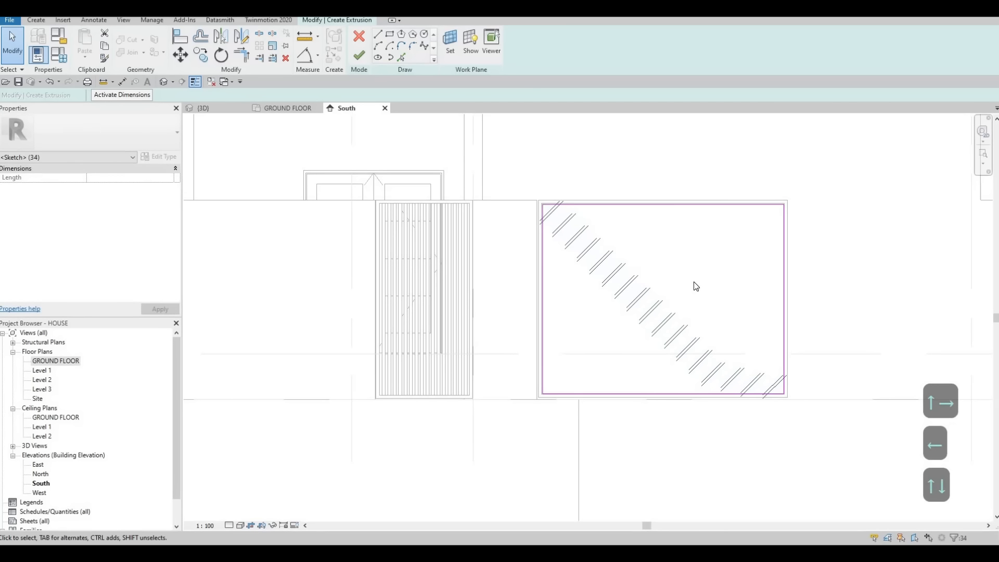
pyautogui.press('Escape')
pyautogui.press('Escape')
# - Draw a second rectangle along the frame's inner edge, 10 mm outside the existing sketch rectangle, from its upper-left to lower-right corner
pyautogui.scroll(1, 579, 263)
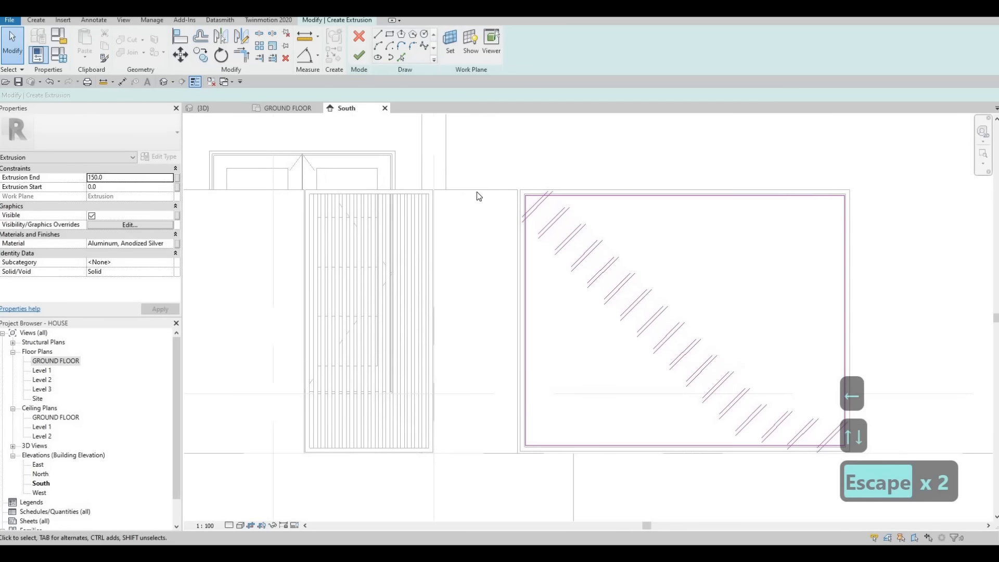
pyautogui.moveTo(565, 282); pyautogui.dragTo(533, 246, button='middle')
pyautogui.scroll(4, 546, 202)
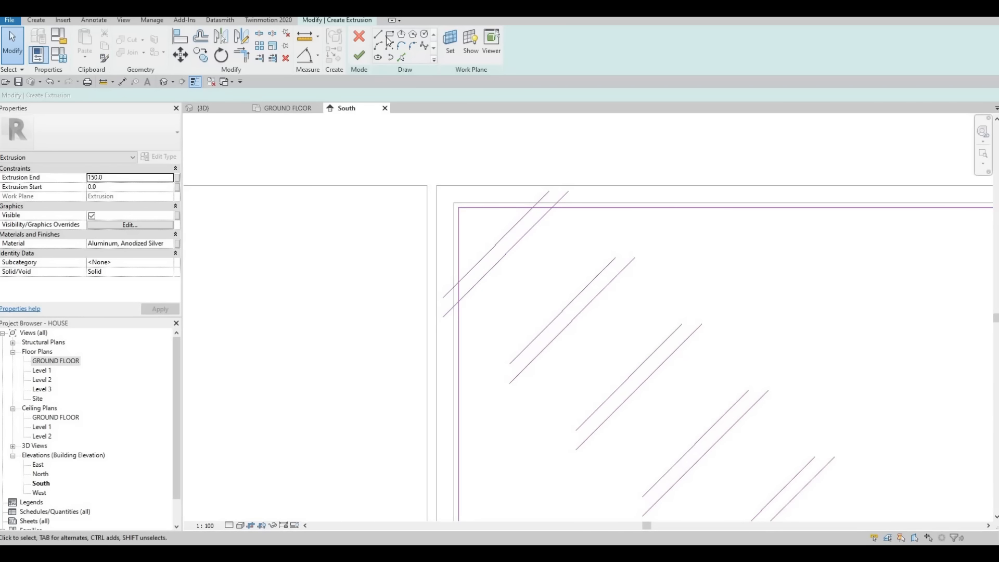
pyautogui.click(454, 203)
pyautogui.moveTo(603, 284); pyautogui.dragTo(558, 276, button='middle')
pyautogui.scroll(-4, 558, 276)
pyautogui.moveTo(704, 364); pyautogui.dragTo(522, 159, button='middle')
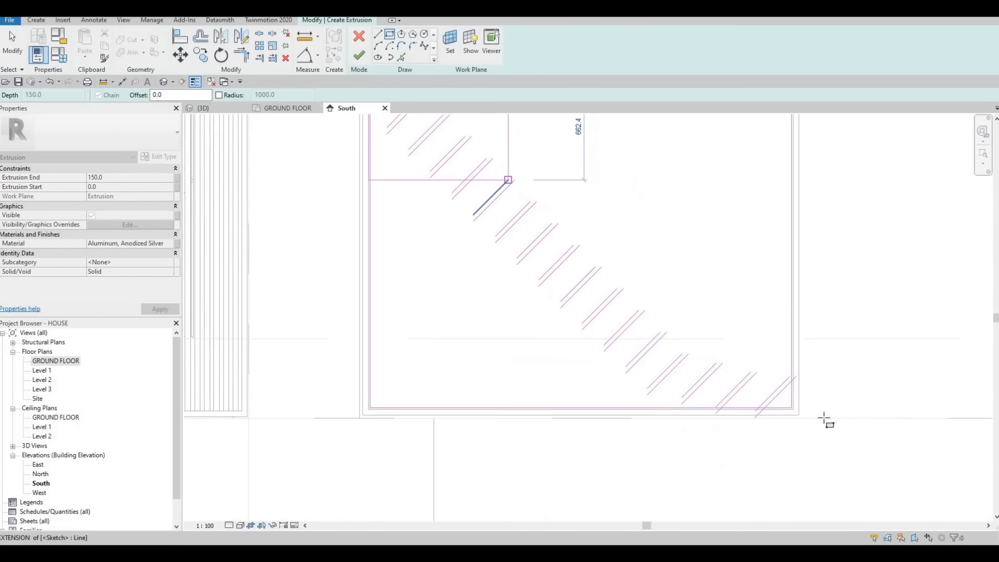
pyautogui.scroll(4, 823, 417)
pyautogui.click(837, 456)
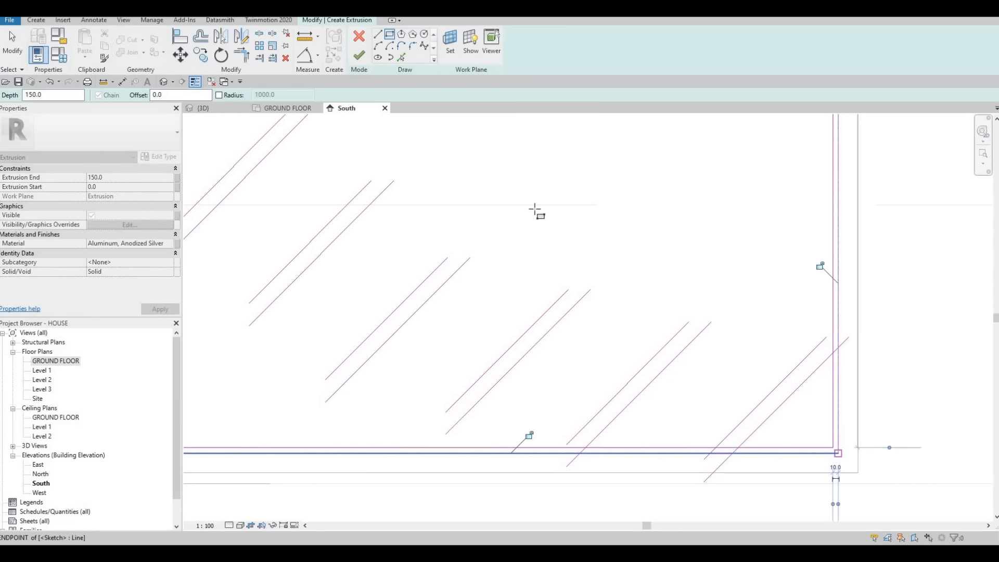
pyautogui.moveTo(720, 397); pyautogui.dragTo(687, 367, button='middle')
pyautogui.scroll(-2, 687, 367)
pyautogui.moveTo(482, 303); pyautogui.dragTo(738, 516, button='middle')
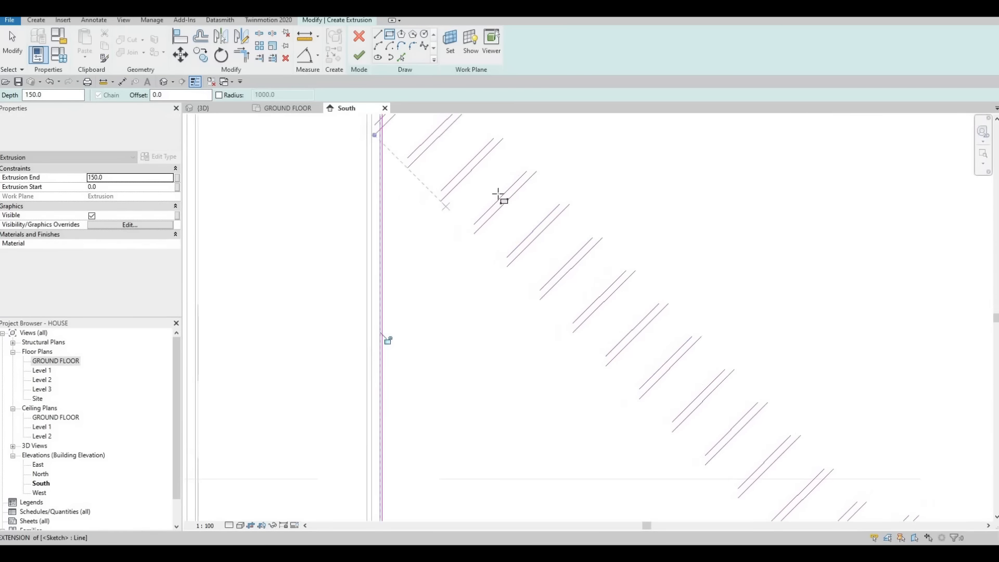
pyautogui.moveTo(500, 196); pyautogui.dragTo(576, 312, button='middle')
pyautogui.scroll(3, 497, 198)
pyautogui.press('Escape')
pyautogui.press('Escape')
pyautogui.press('Escape')
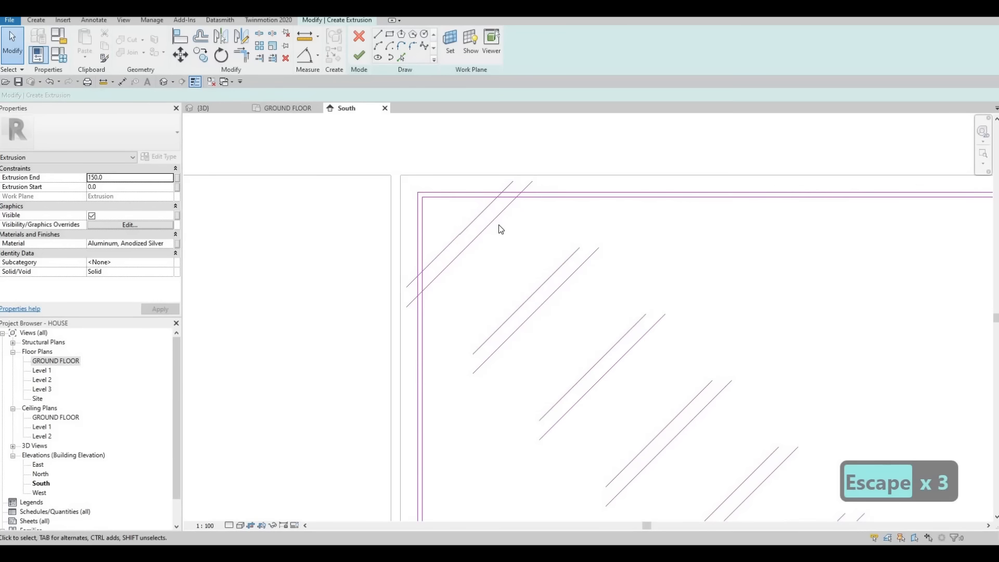
# - Split the inner rectangle's top edge near the upper-left corner, between the first diagonal bar's two lines
pyautogui.press('s')
pyautogui.press('l')
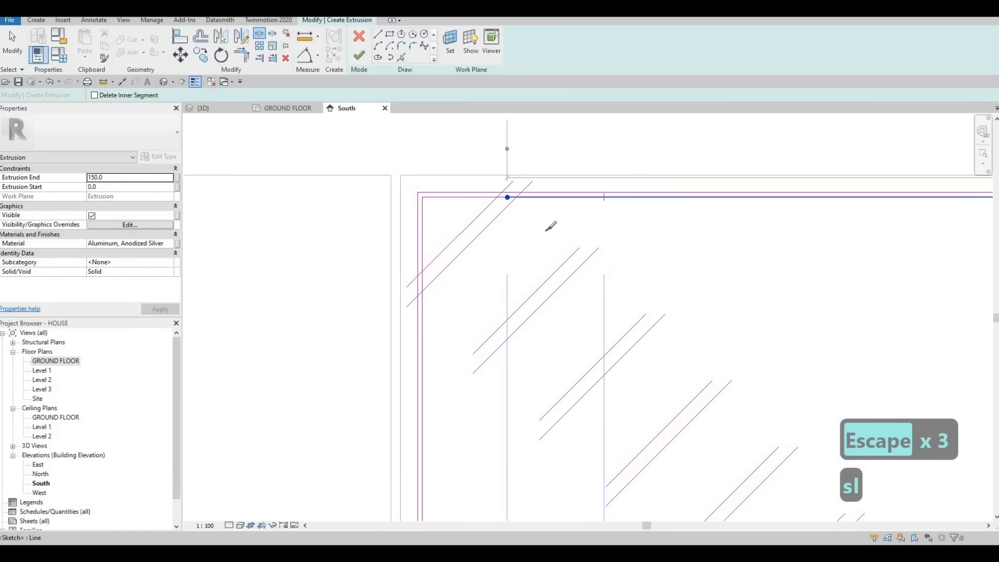
pyautogui.scroll(-3, 555, 257)
pyautogui.press('Escape')
pyautogui.press('Escape')
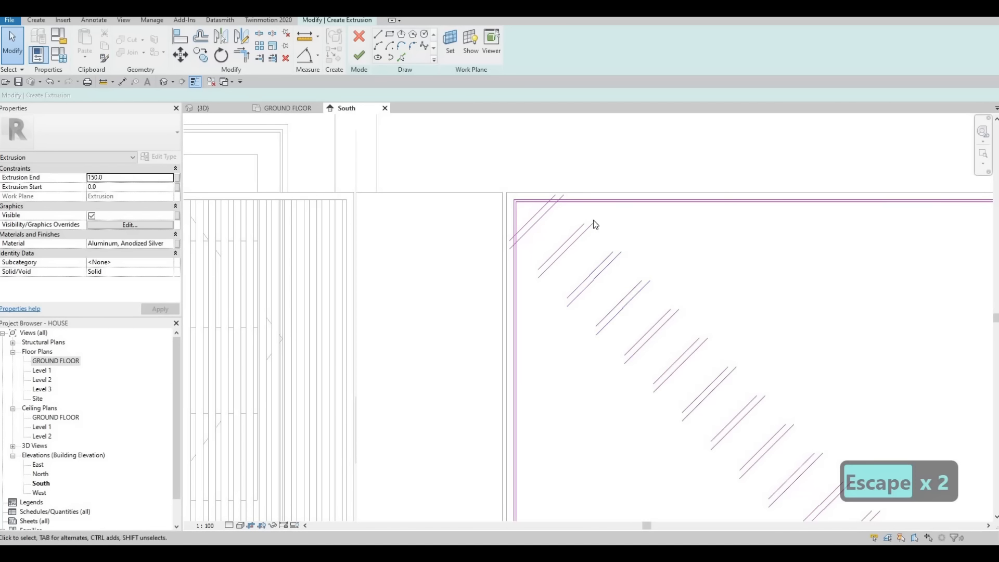
pyautogui.moveTo(617, 277); pyautogui.dragTo(552, 163, button='middle')
pyautogui.scroll(-1, 647, 286)
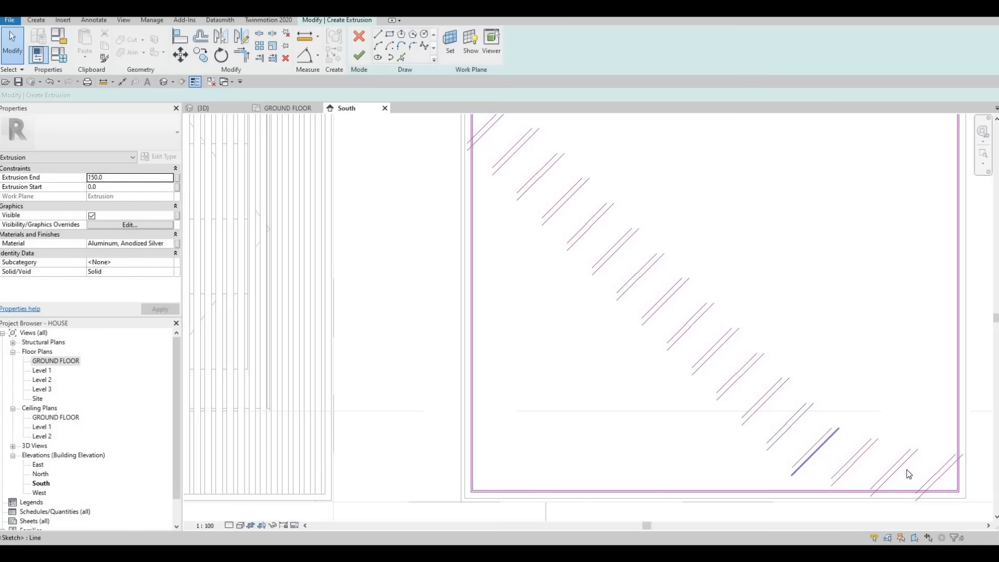
pyautogui.scroll(5, 544, 247)
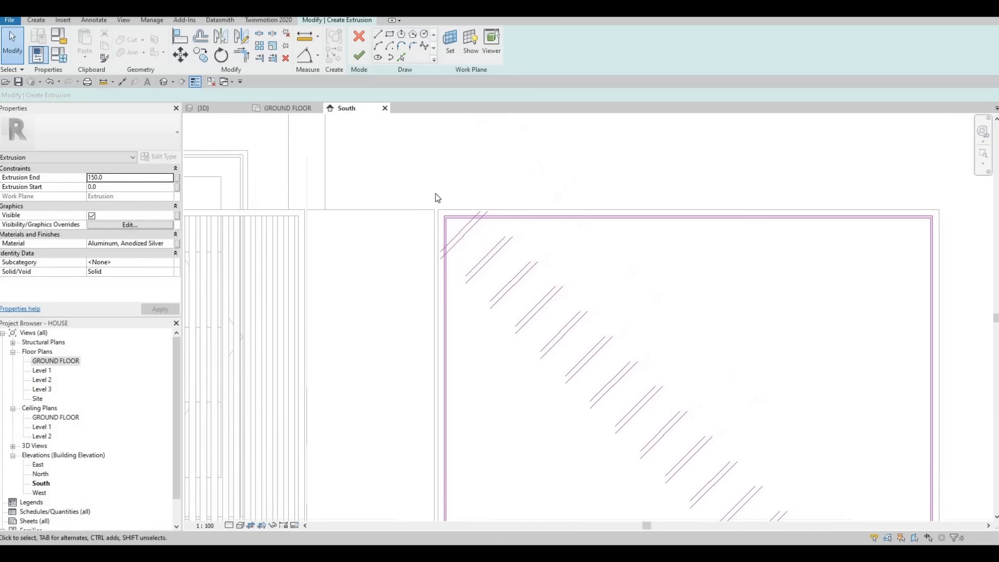
pyautogui.press('Escape')
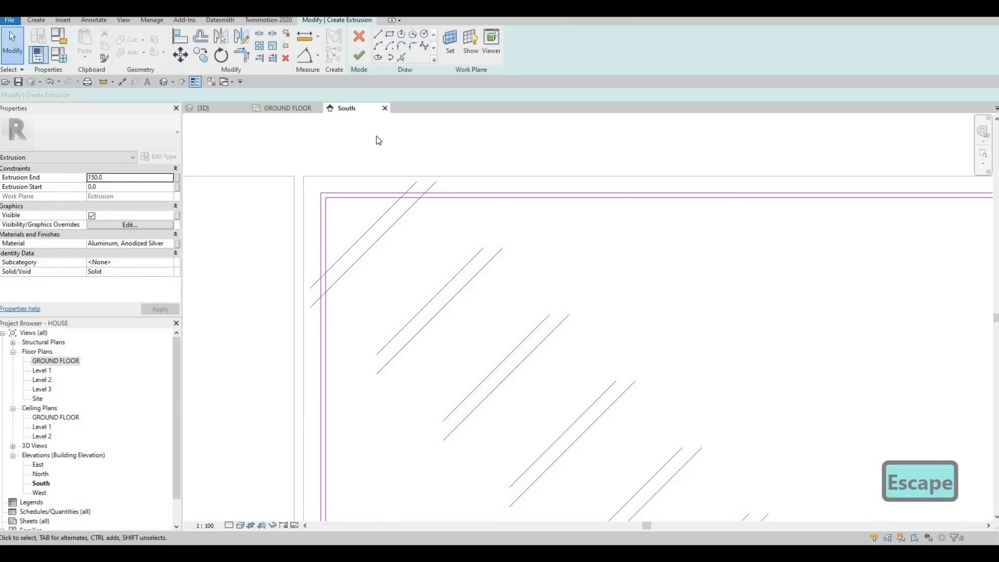
# - Split the inner rectangle's top edge at several further points, moving from the first diagonal bar toward the gate's middle
pyautogui.press('s')
pyautogui.press('l')
pyautogui.click(507, 197)
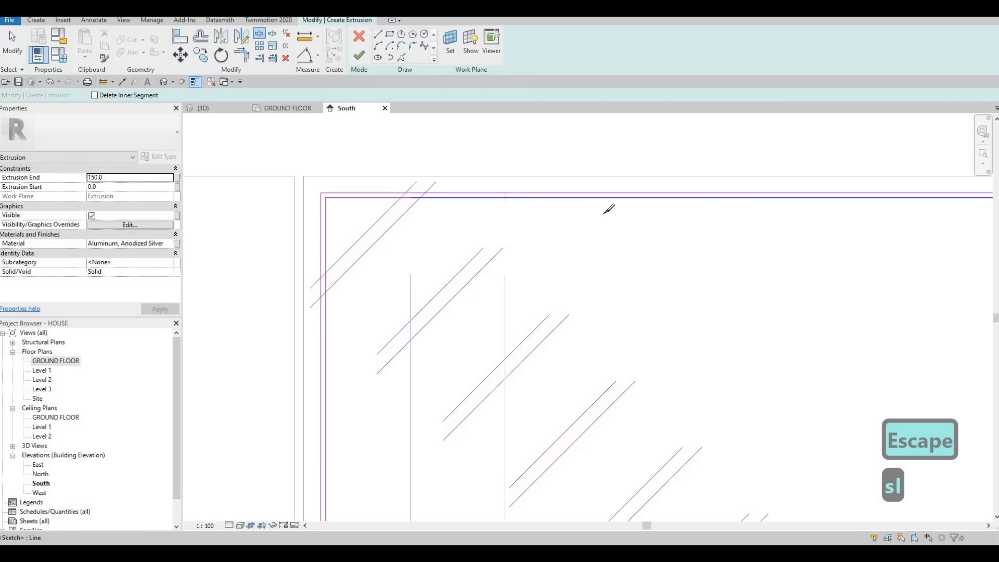
pyautogui.click(580, 197)
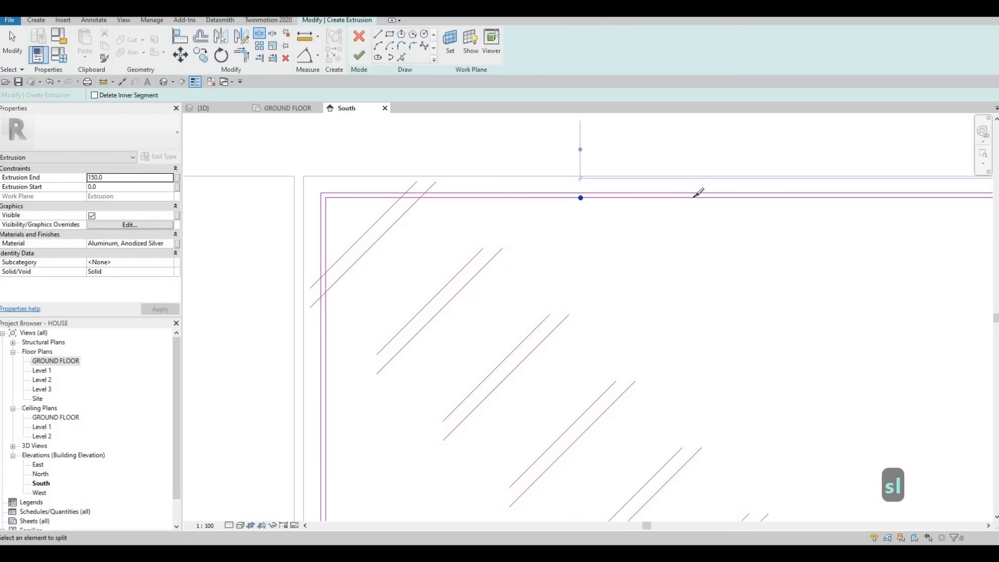
pyautogui.moveTo(874, 232)
pyautogui.mouseDown(button='middle')
pyautogui.moveTo(680, 223)
pyautogui.moveTo(639, 206)
pyautogui.mouseUp(button='middle')
pyautogui.scroll(-1, 639, 206)
pyautogui.click(687, 203)
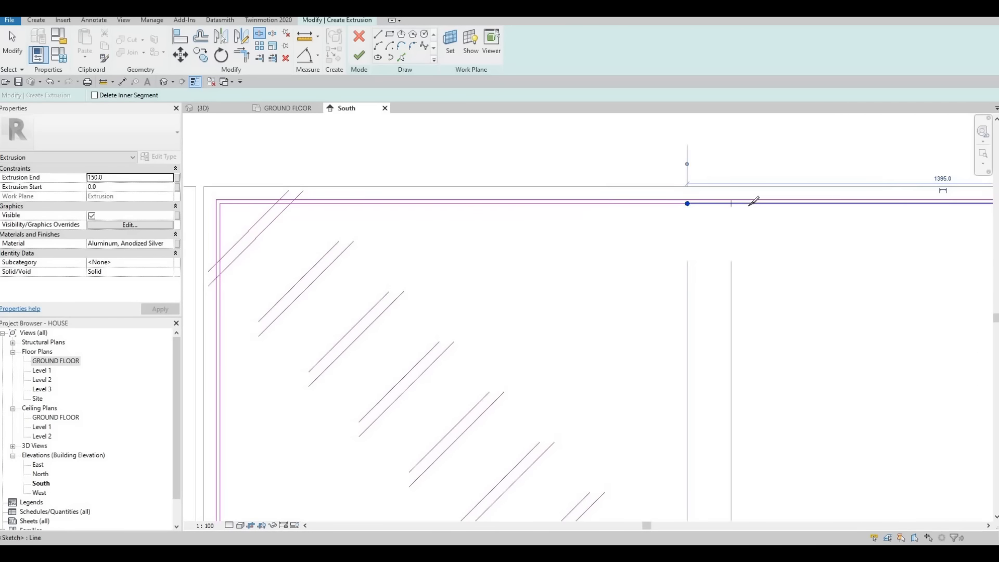
pyautogui.click(754, 204)
pyautogui.click(842, 204)
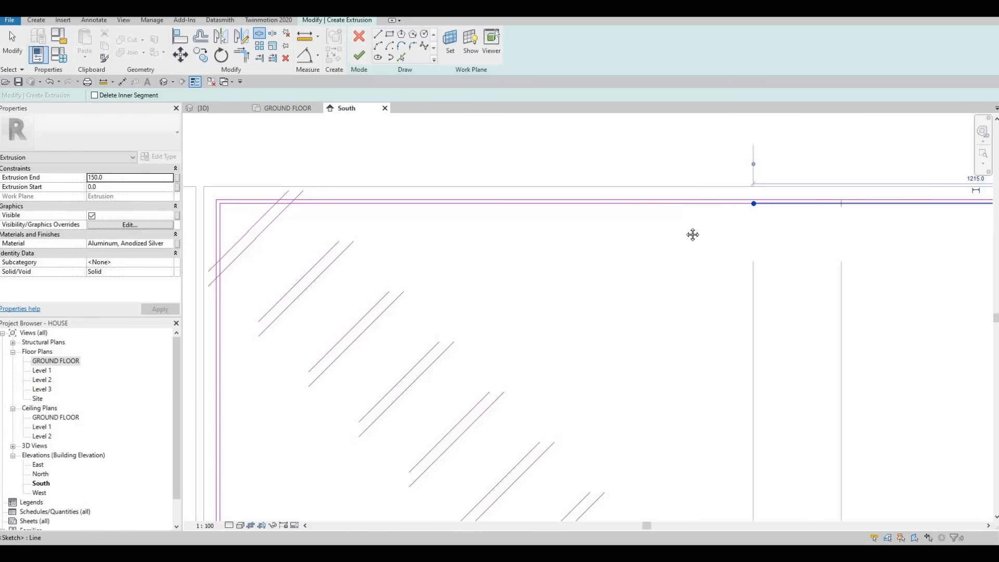
# - Continue splitting the inner rectangle's top edge toward its upper-right corner, and leave the Split command
pyautogui.scroll(-1, 749, 204)
pyautogui.click(741, 204)
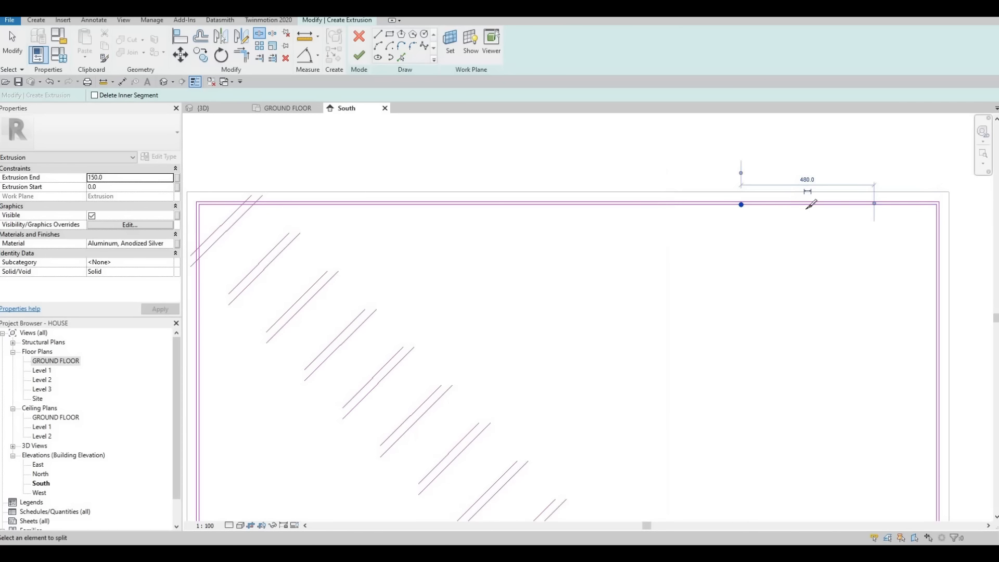
pyautogui.hotkey('ctrl', 'z')
pyautogui.hotkey('ctrl', 'z')
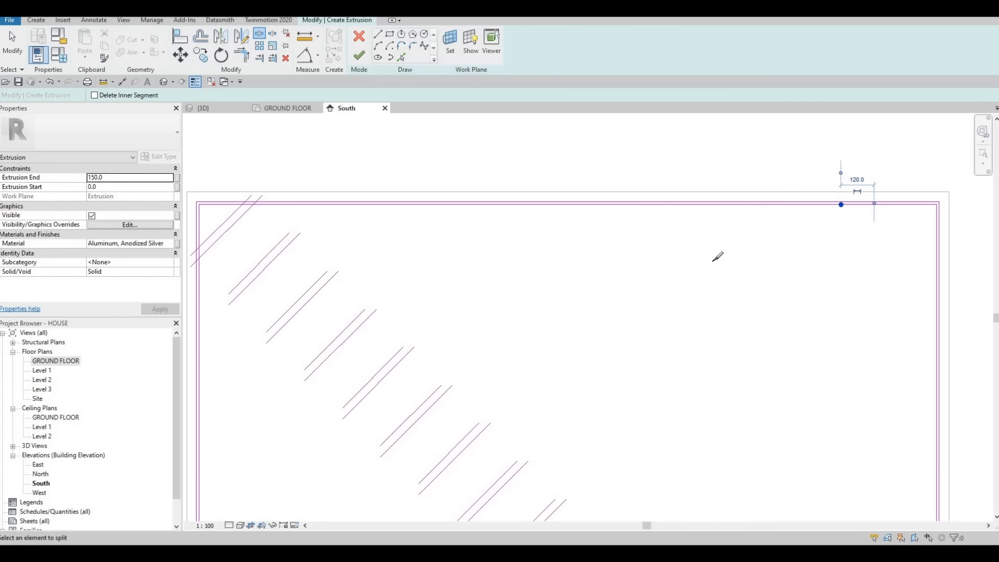
pyautogui.scroll(-2, 593, 269)
pyautogui.press('Escape')
pyautogui.press('Escape')
pyautogui.press('Escape')
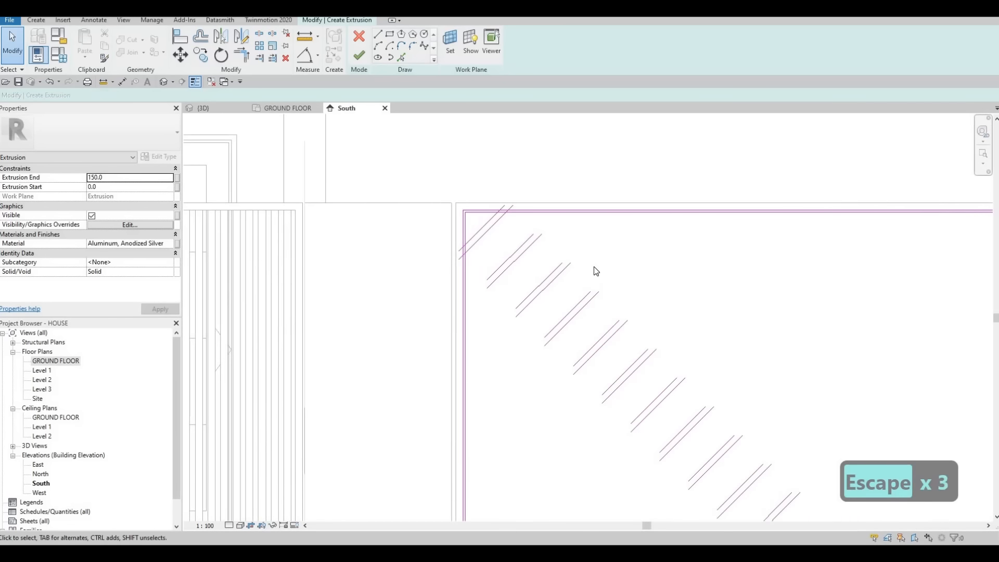
# - Trim and extend the first two diagonal line pairs to corners with the inner rectangle's split top edge
pyautogui.press('t')
pyautogui.press('r')
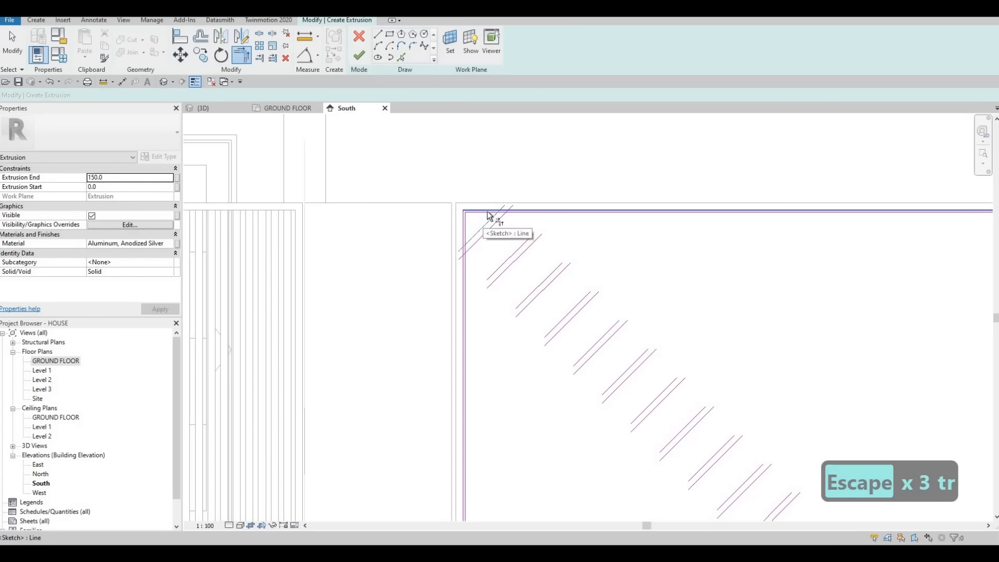
pyautogui.scroll(1, 486, 213)
pyautogui.scroll(1, 486, 213)
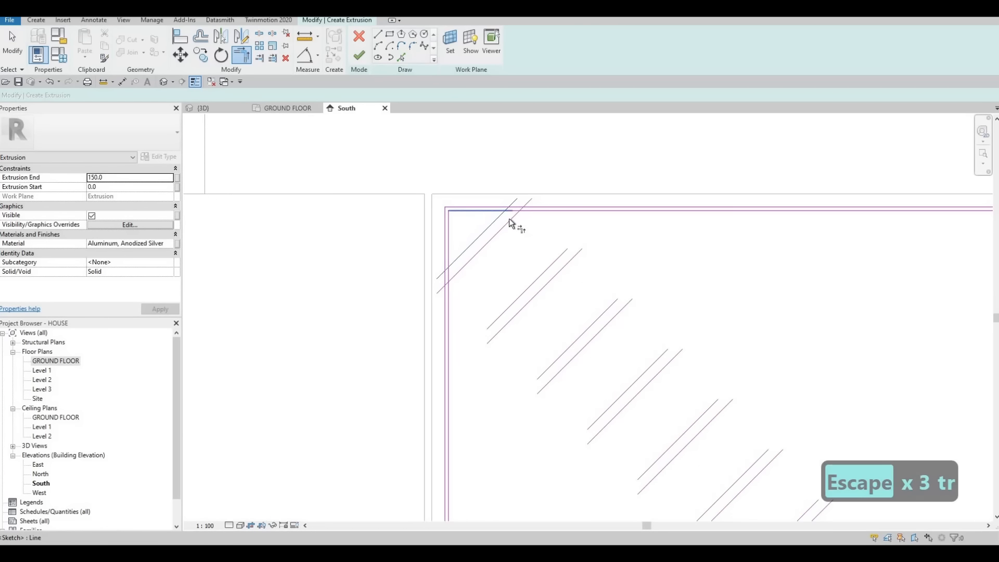
pyautogui.click(558, 255)
pyautogui.click(567, 211)
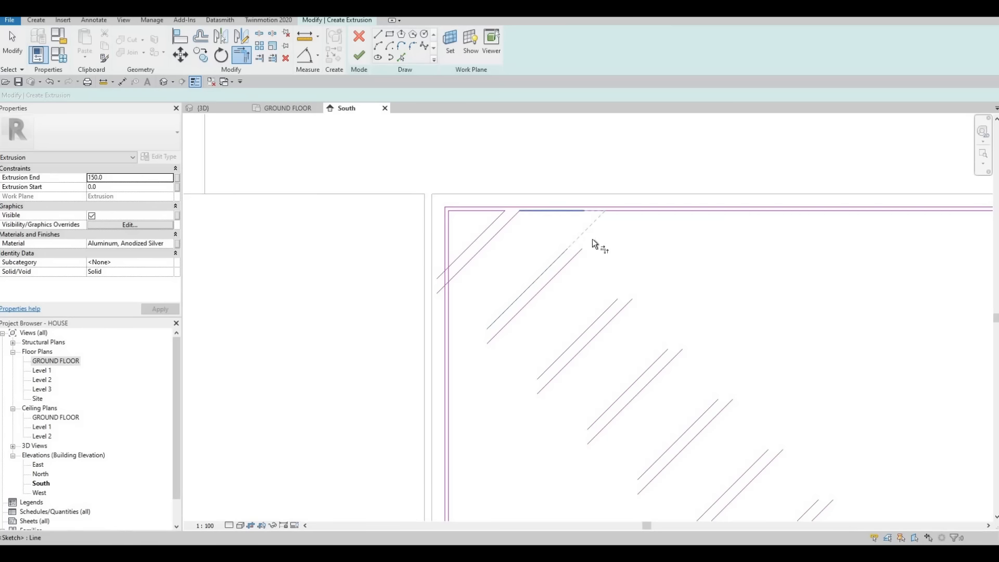
pyautogui.click(571, 257)
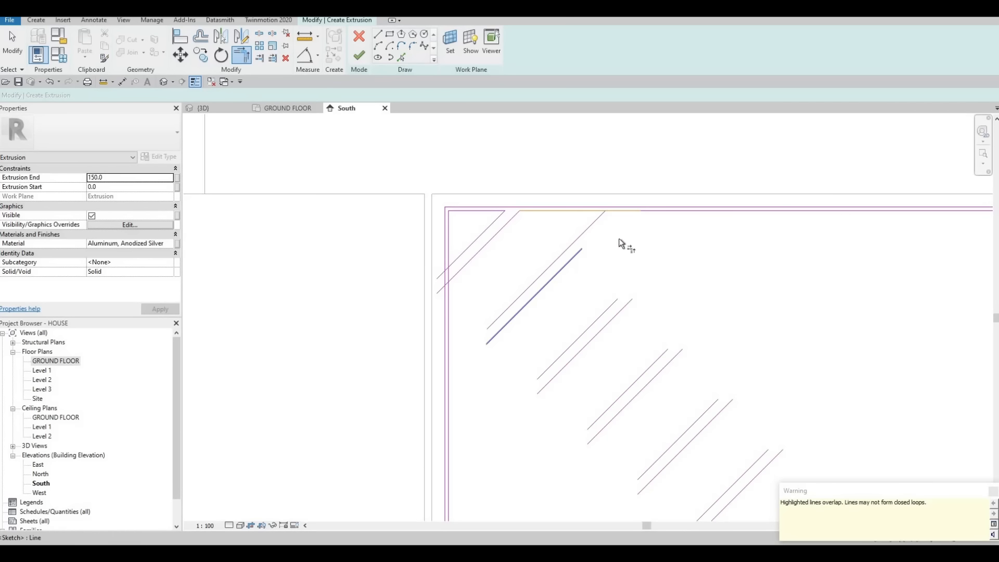
pyautogui.click(653, 213)
pyautogui.press('Escape')
pyautogui.press('Escape')
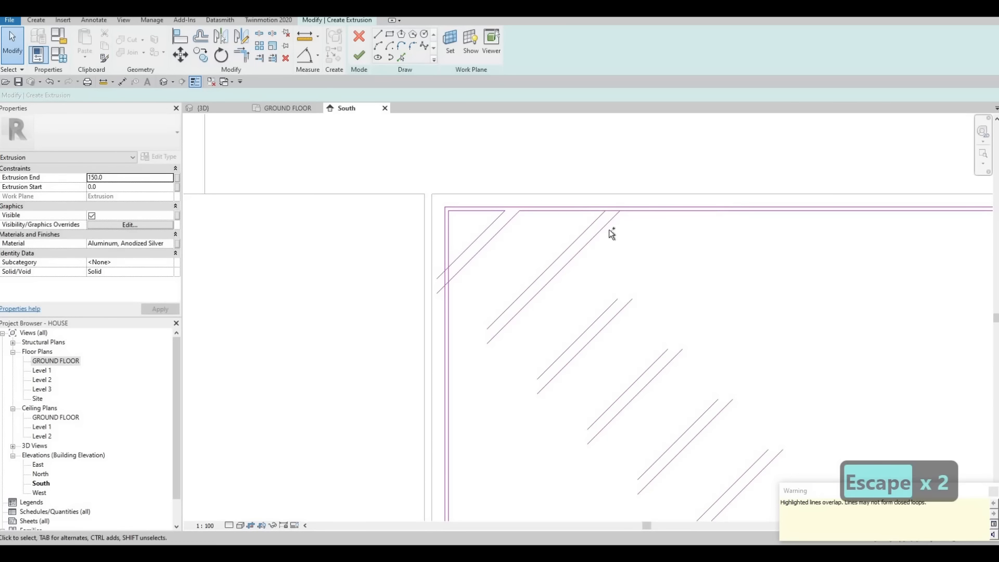
# - Delete the overlapping leftover segment on the inner top edge at the second diagonal bar
pyautogui.scroll(1, 611, 209)
pyautogui.press('Escape')
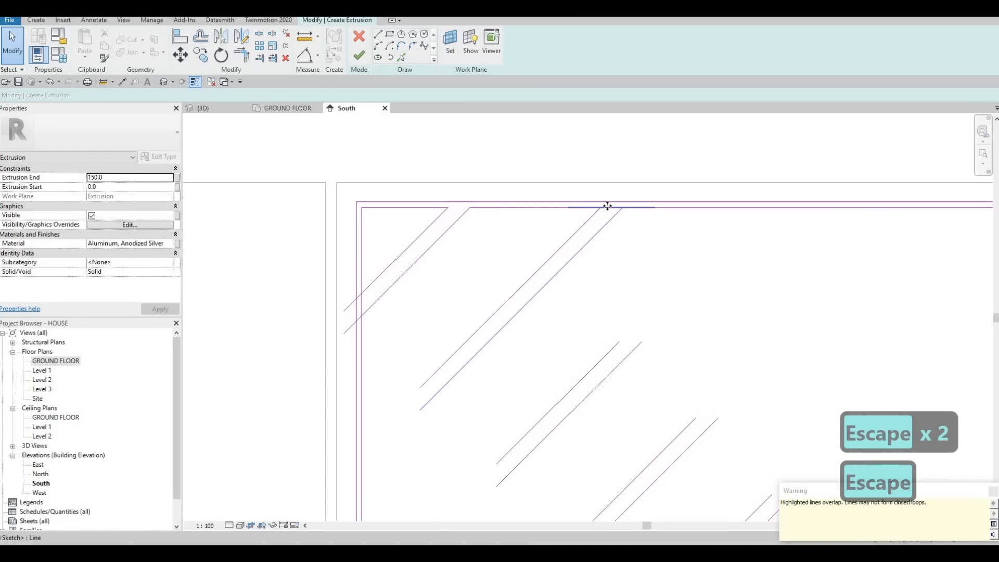
pyautogui.click(596, 233)
pyautogui.press('Delete')
pyautogui.scroll(-1, 580, 248)
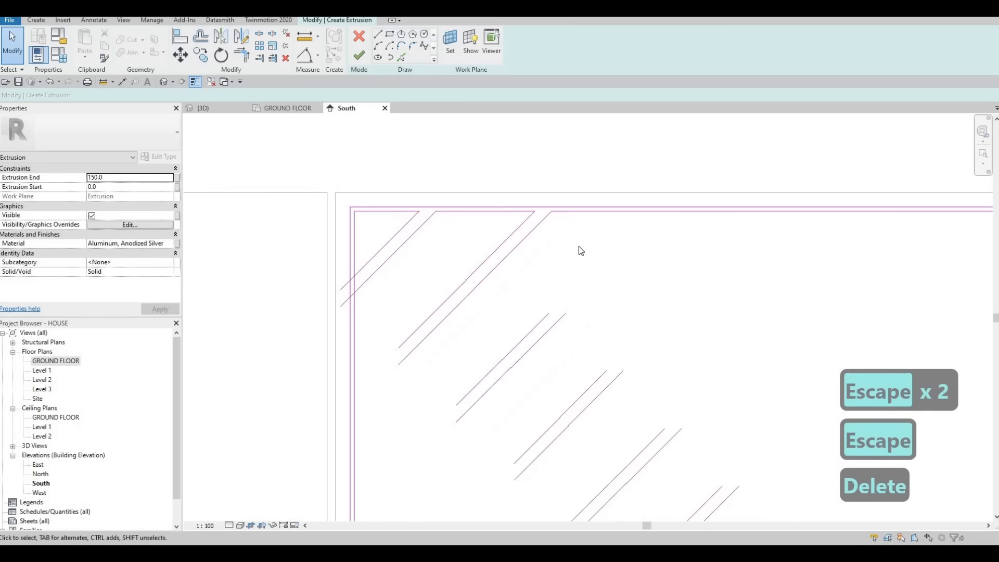
# - Trim and extend the upper line of the third diagonal bar to a corner with the inner rectangle's top edge
pyautogui.press('t')
pyautogui.press('r')
pyautogui.click(541, 321)
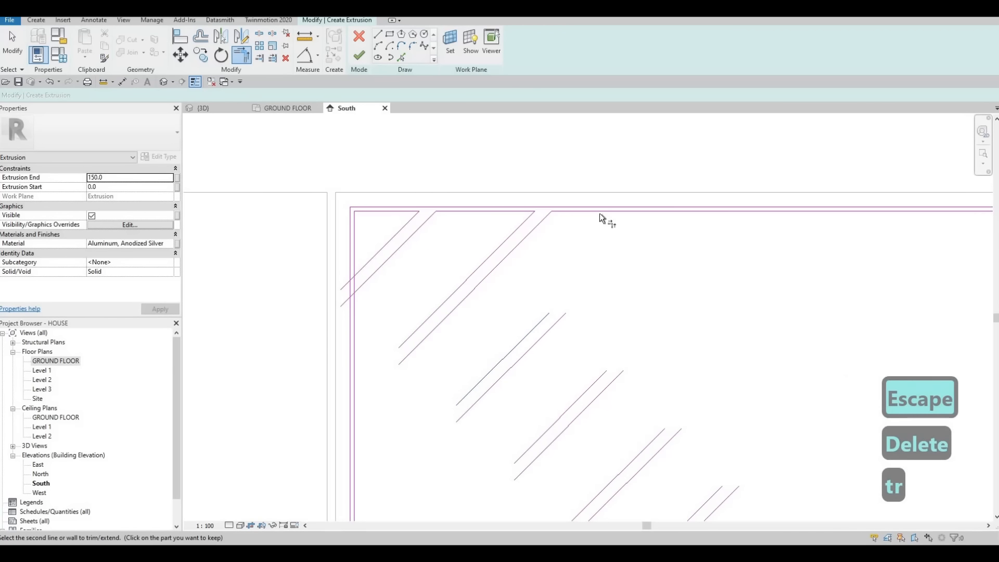
pyautogui.click(599, 213)
pyautogui.click(558, 319)
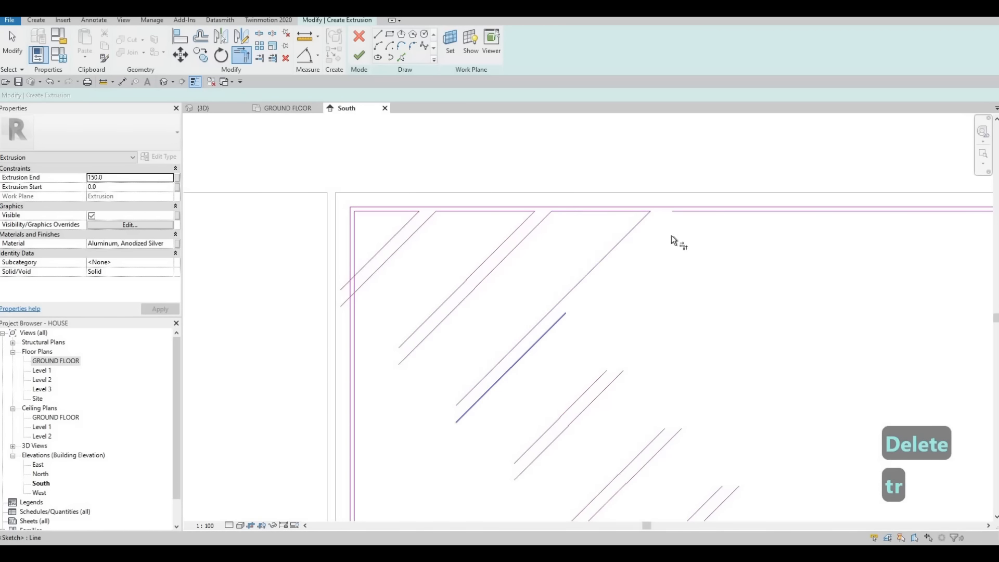
pyautogui.click(695, 211)
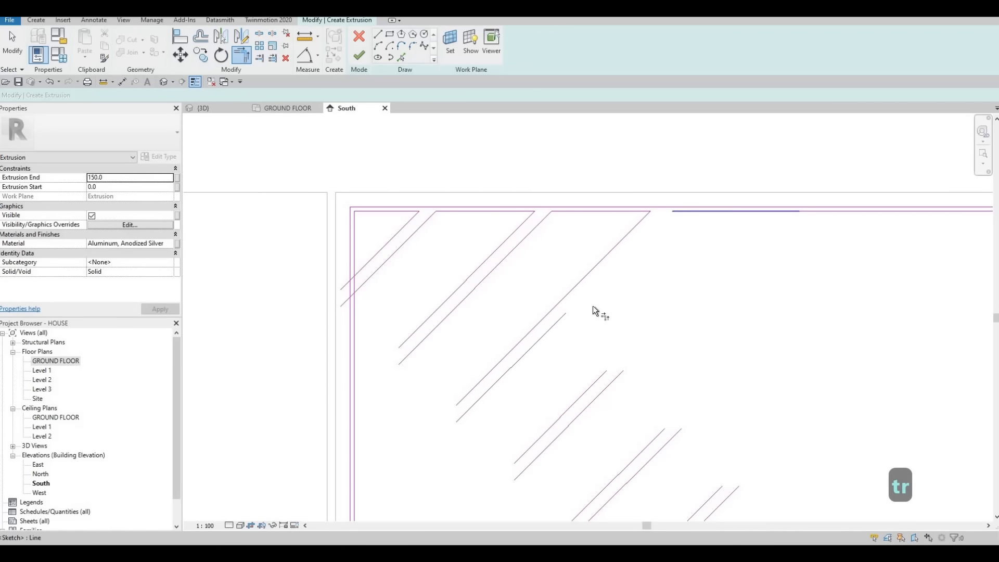
pyautogui.click(599, 376)
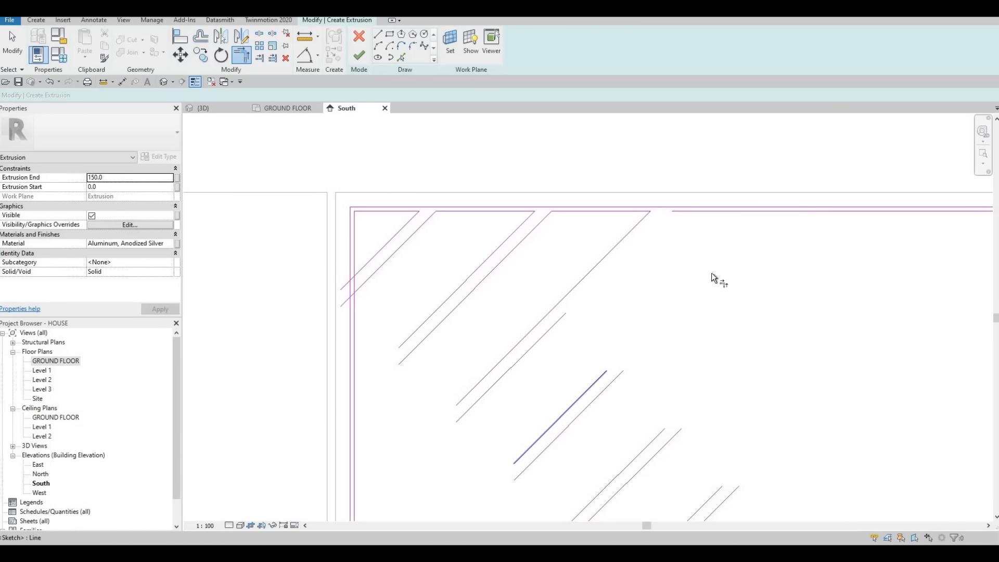
pyautogui.click(710, 213)
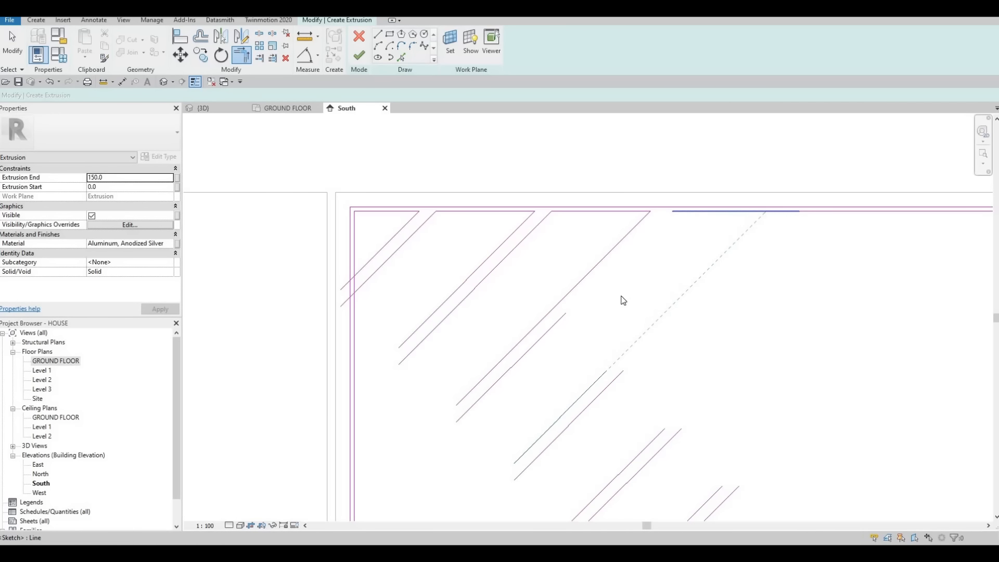
pyautogui.press('Escape')
pyautogui.press('Escape')
# - Trim and extend the third bar's lower line and both lines of the fourth bar to corners with the inner top edge
pyautogui.press('t')
pyautogui.press('r')
pyautogui.click(513, 366)
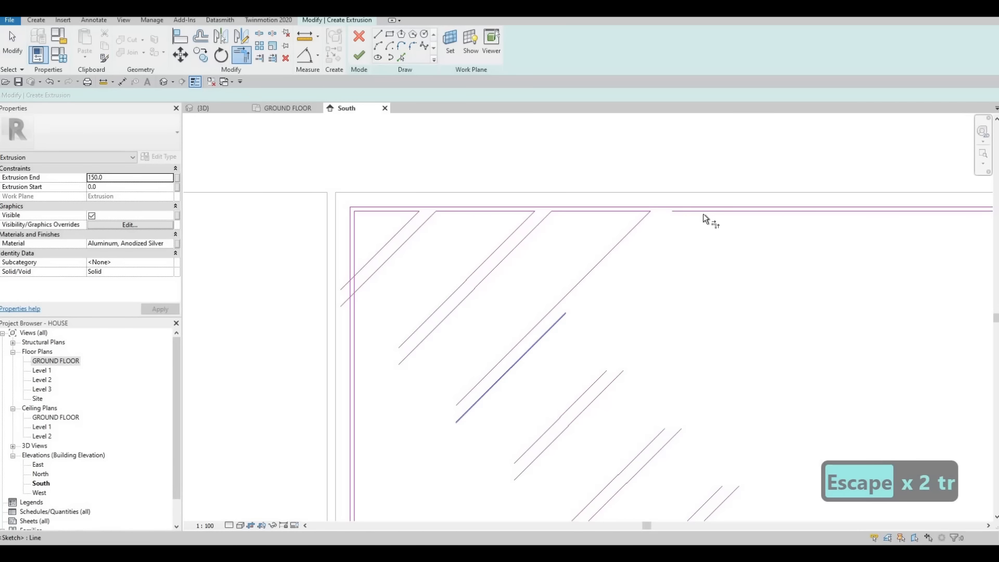
pyautogui.click(703, 212)
pyautogui.click(601, 376)
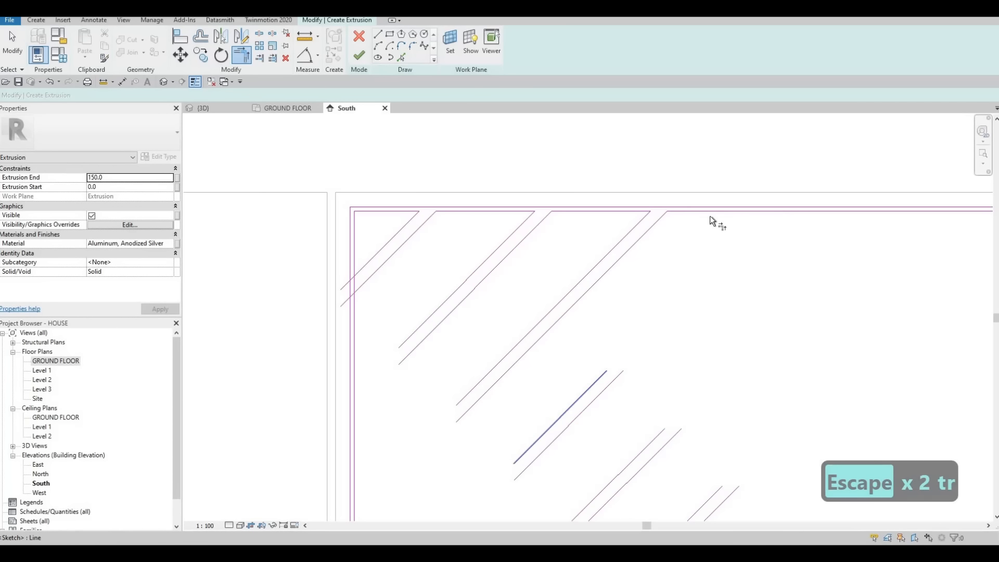
pyautogui.click(711, 211)
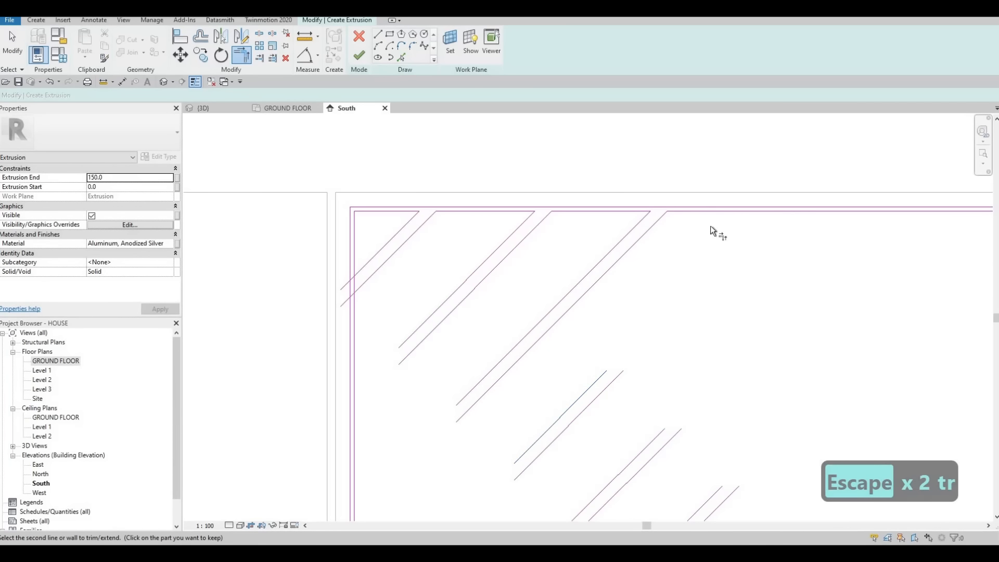
pyautogui.click(823, 211)
# - Trim and extend the fifth diagonal line pair to corners with the inner rectangle's split top edge
pyautogui.moveTo(657, 438); pyautogui.dragTo(570, 419, button='middle')
pyautogui.click(570, 420)
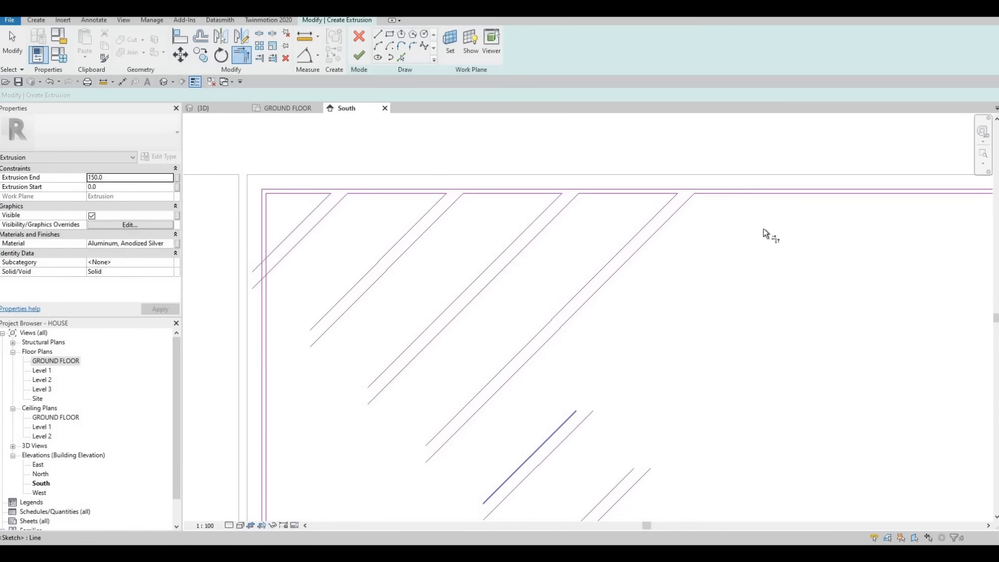
pyautogui.click(754, 193)
pyautogui.click(577, 431)
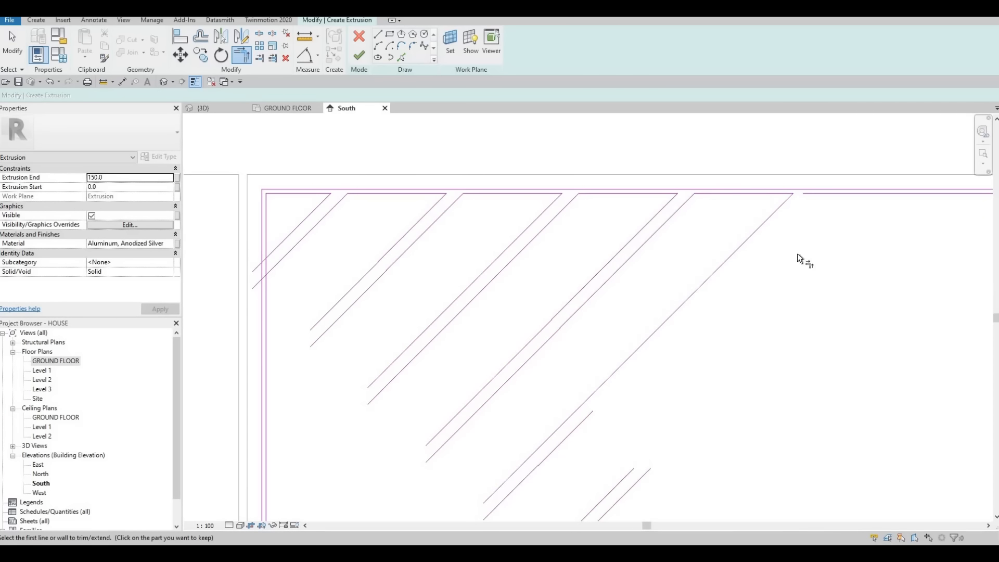
pyautogui.click(838, 194)
# - Trim and extend the sixth diagonal line pair to corners with the inner top edge, and leave the Trim command
pyautogui.moveTo(615, 488); pyautogui.dragTo(554, 459, button='middle')
pyautogui.click(555, 459)
pyautogui.click(798, 164)
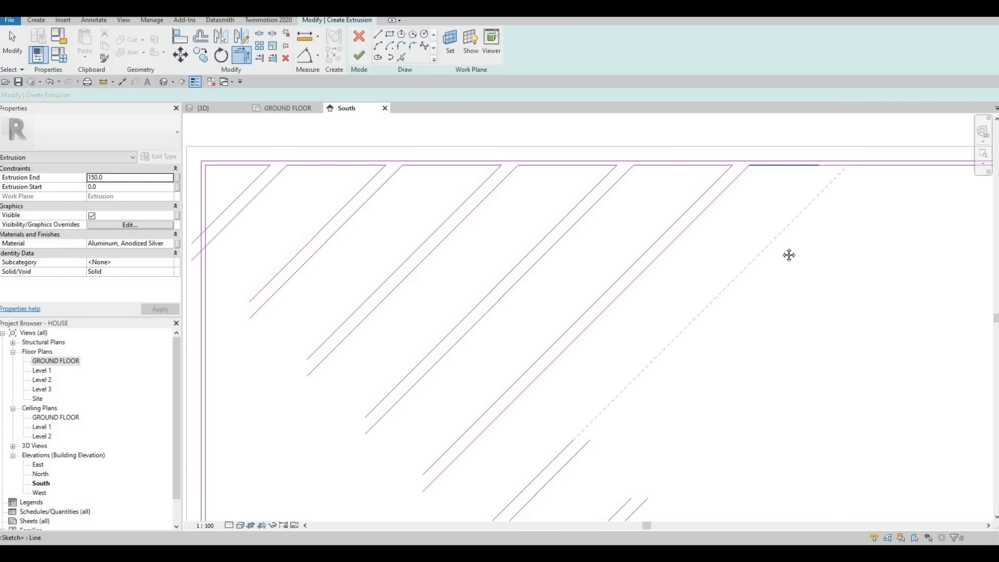
pyautogui.moveTo(526, 393); pyautogui.dragTo(565, 385, button='middle')
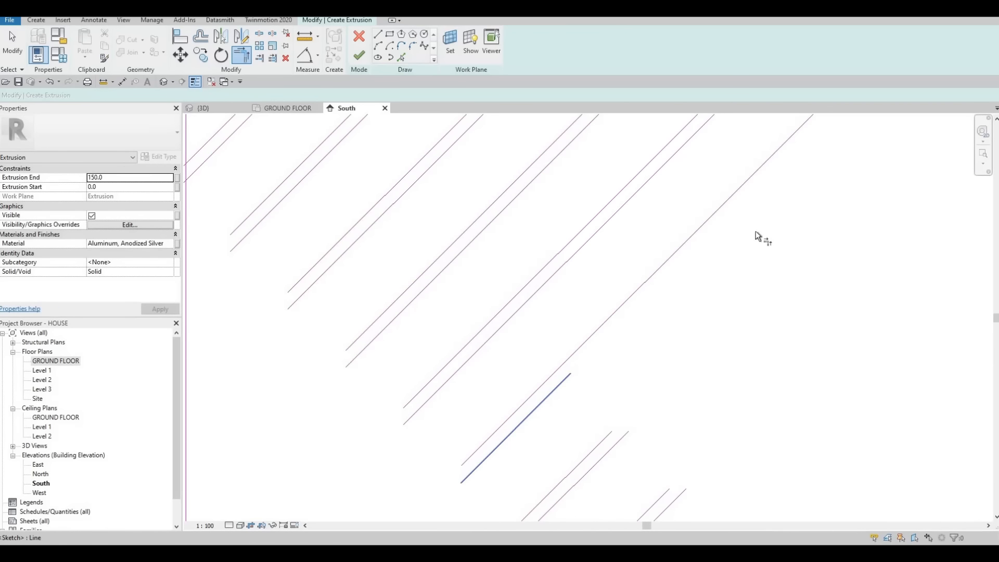
pyautogui.scroll(-2, 758, 234)
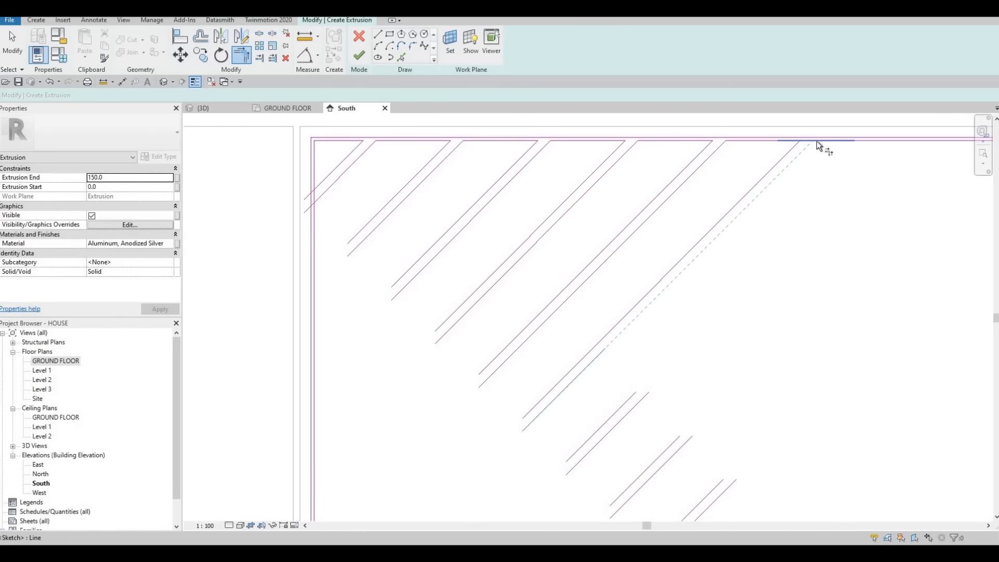
pyautogui.click(816, 141)
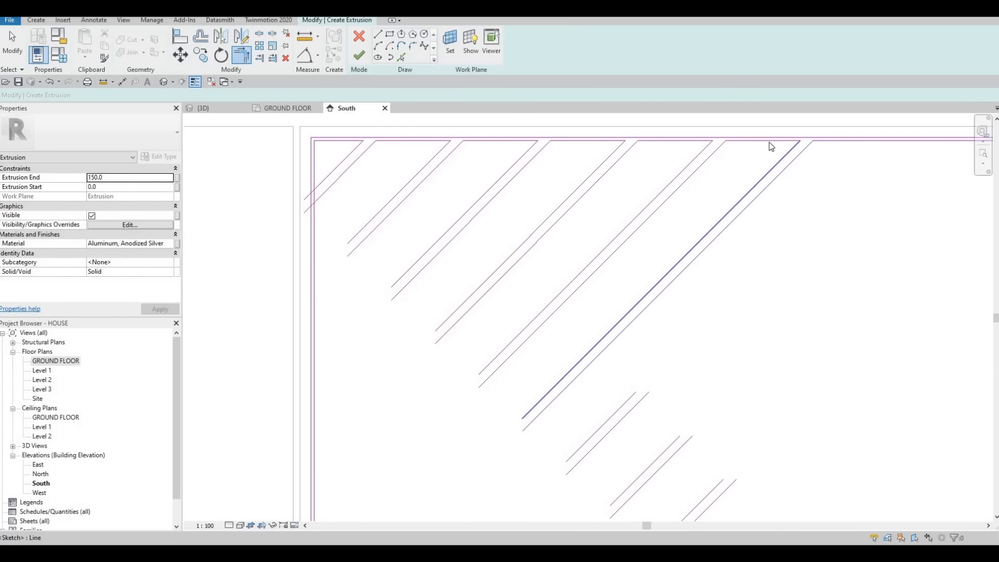
pyautogui.press('Escape')
pyautogui.scroll(-1, 680, 243)
pyautogui.press('Escape')
pyautogui.press('Escape')
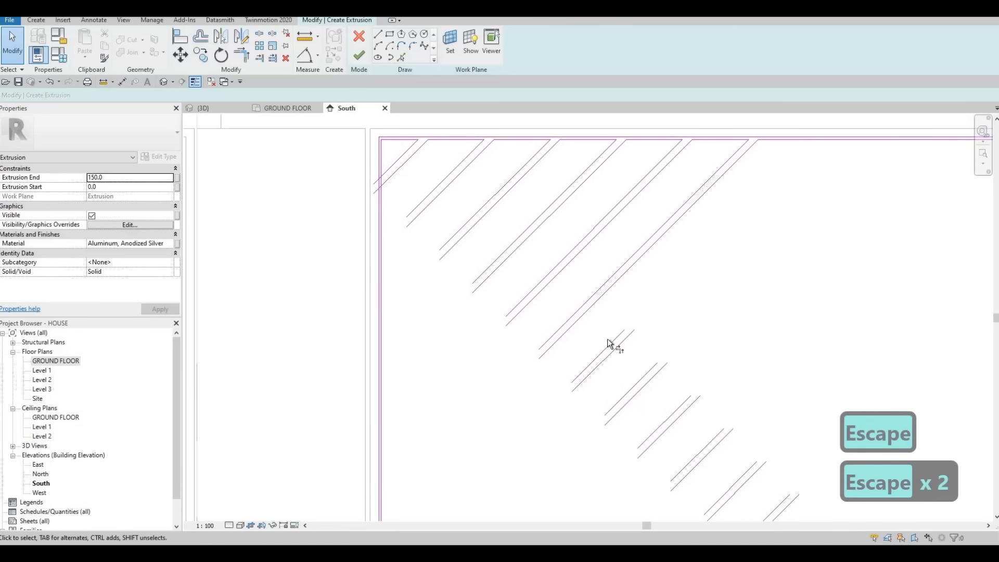
# - Trim and extend the seventh and eighth diagonal line pairs to corners with the inner rectangle's split top edge
pyautogui.press('t')
pyautogui.press('r')
pyautogui.click(612, 341)
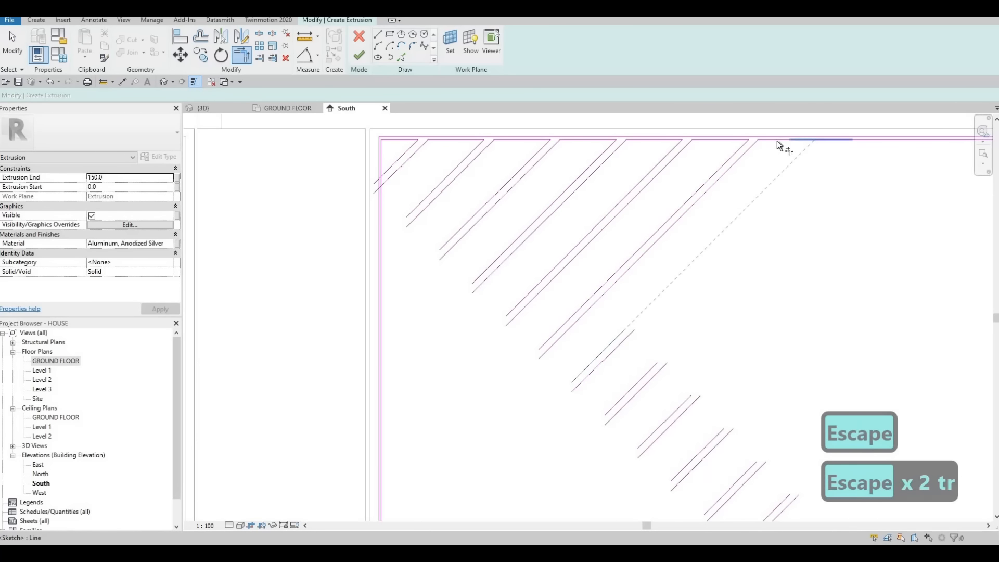
pyautogui.click(776, 141)
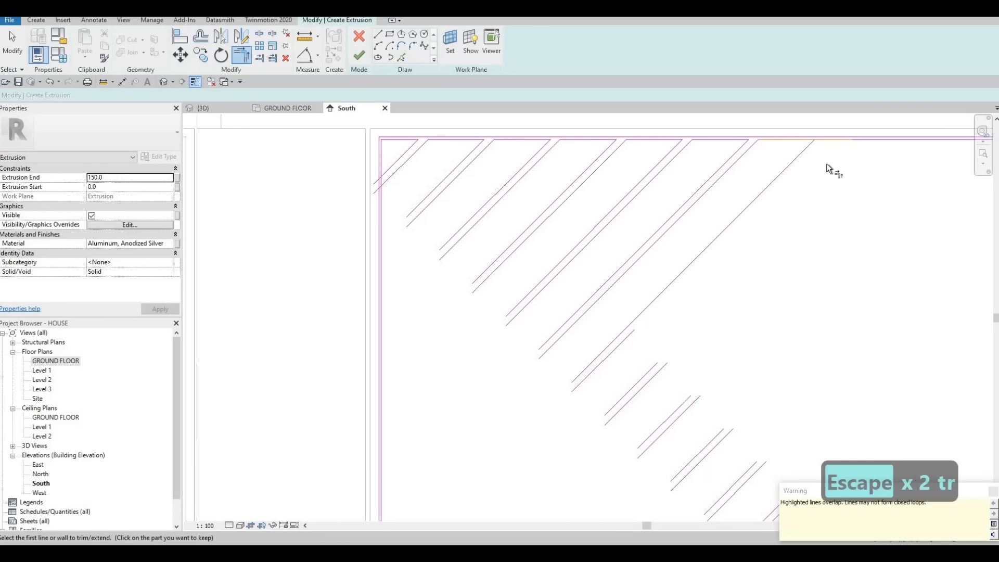
pyautogui.click(615, 349)
pyautogui.click(839, 146)
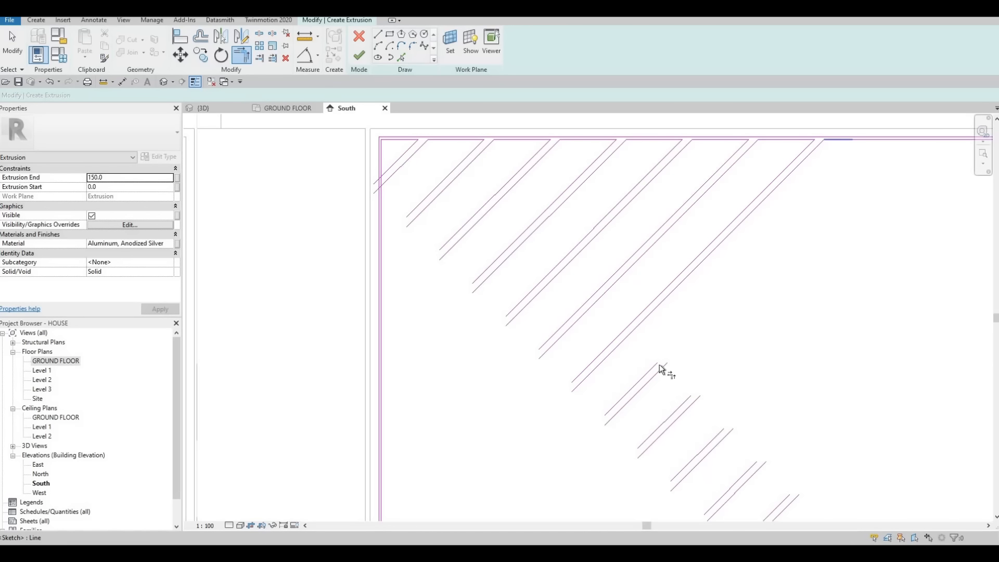
pyautogui.click(647, 371)
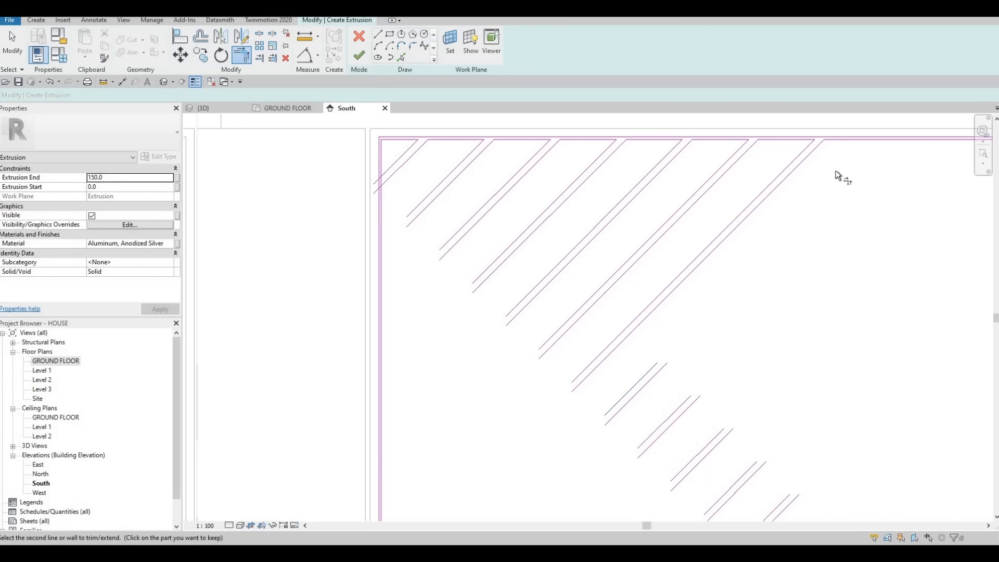
pyautogui.click(848, 140)
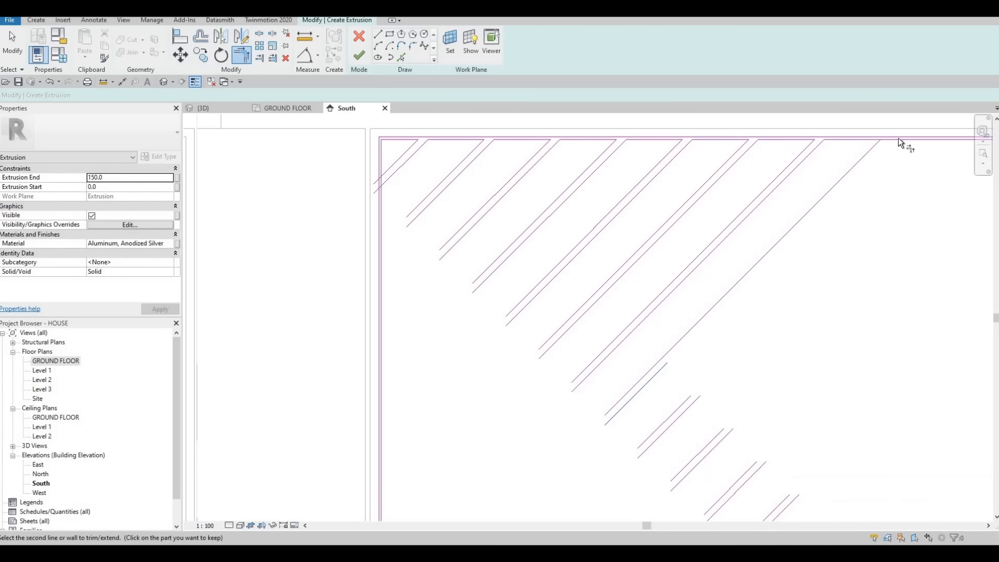
pyautogui.moveTo(898, 139)
pyautogui.mouseDown(button='middle')
pyautogui.moveTo(888, 185)
pyautogui.moveTo(711, 211)
pyautogui.moveTo(674, 201)
pyautogui.mouseUp(button='middle')
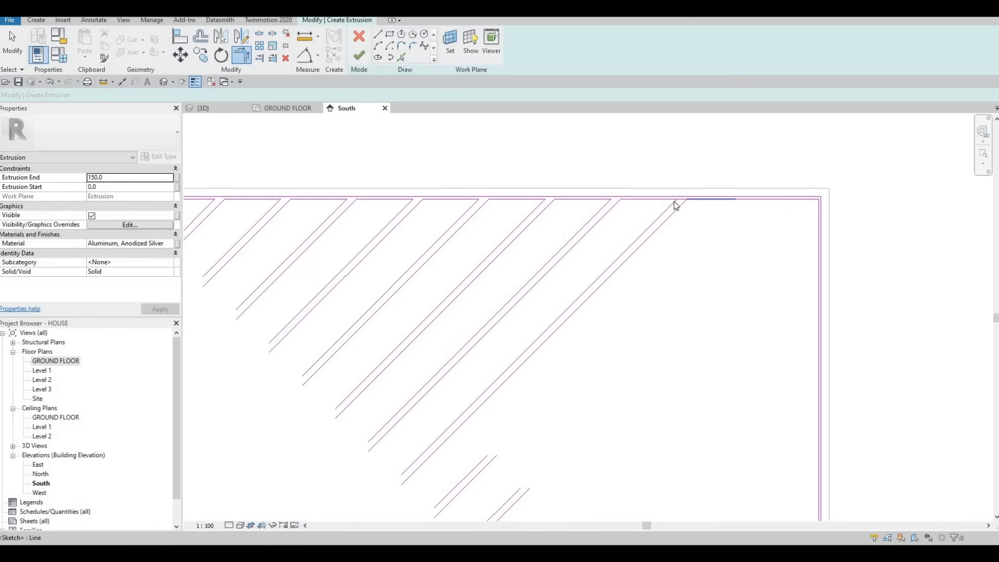
# - Delete the leftover inner top edge segment in the gap of the eighth bar, and check the neighbouring segments for overlaps
pyautogui.scroll(2, 673, 201)
pyautogui.press('Escape')
pyautogui.click(670, 203)
pyautogui.press('Delete')
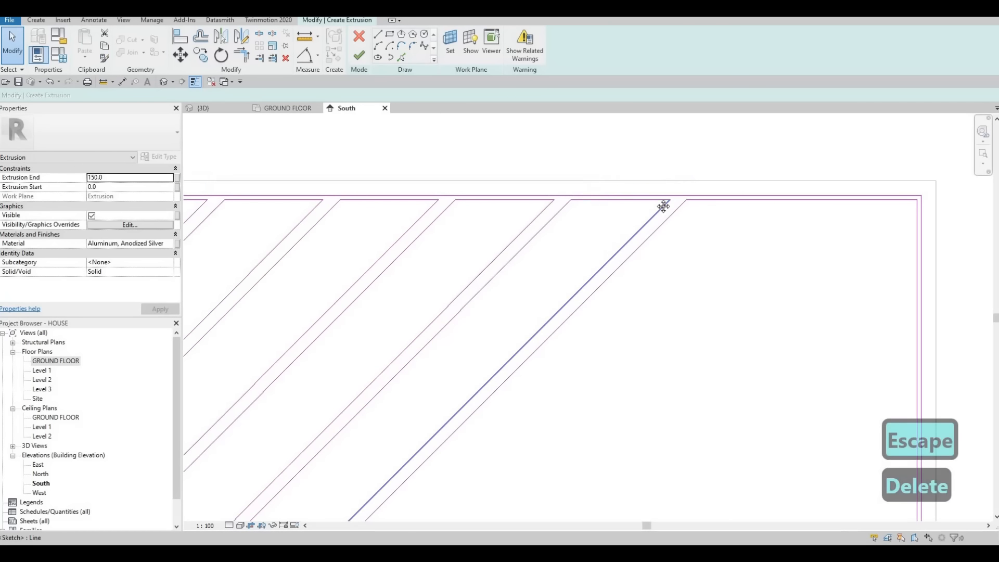
pyautogui.scroll(-2, 532, 158)
pyautogui.moveTo(530, 151); pyautogui.dragTo(657, 231)
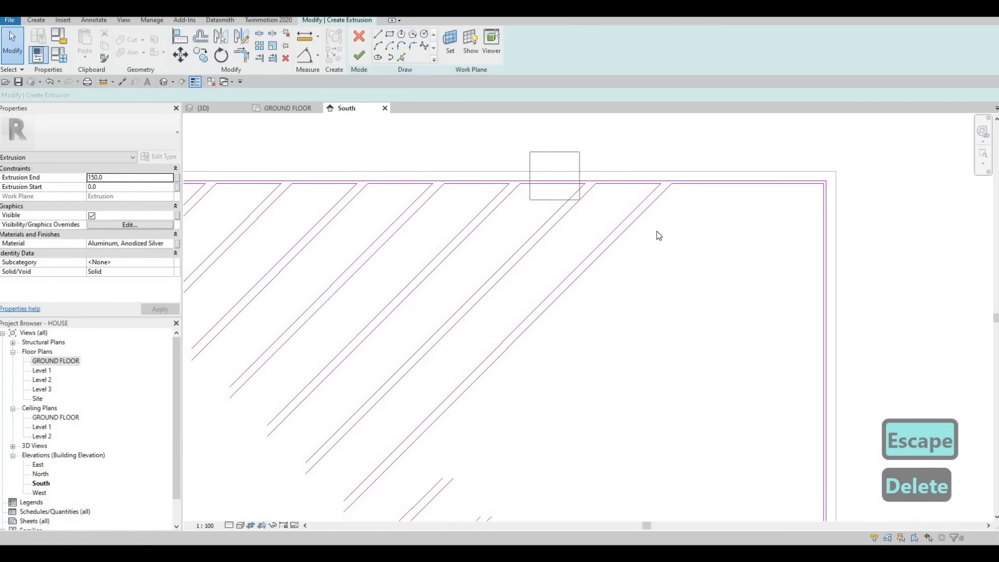
pyautogui.moveTo(563, 205); pyautogui.dragTo(510, 196)
pyautogui.scroll(-1, 627, 213)
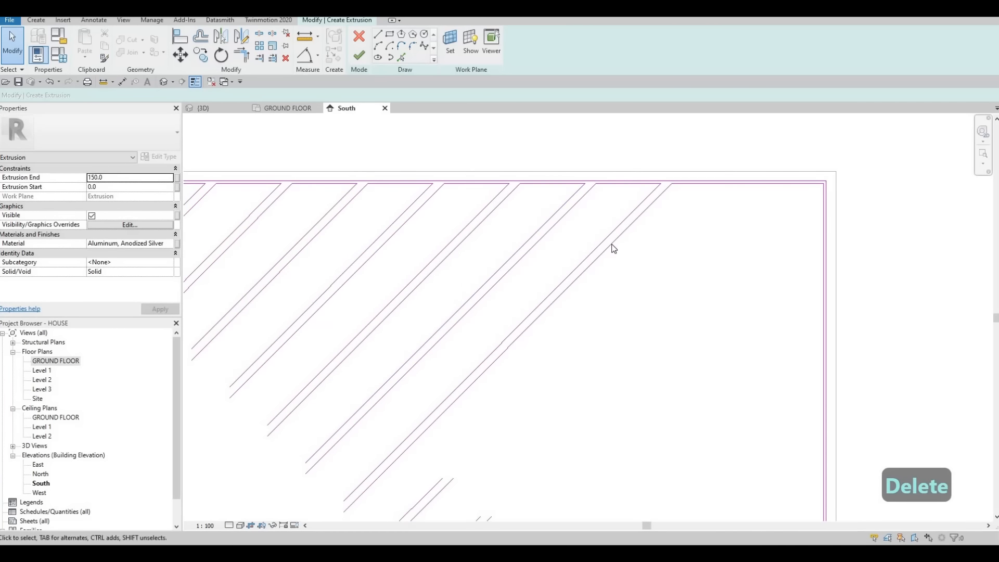
# - Trim and extend the ninth diagonal line pair to corners with the inner rectangle's top edge
pyautogui.press('Escape')
pyautogui.press('t')
pyautogui.press('r')
pyautogui.scroll(-1, 605, 251)
pyautogui.click(491, 397)
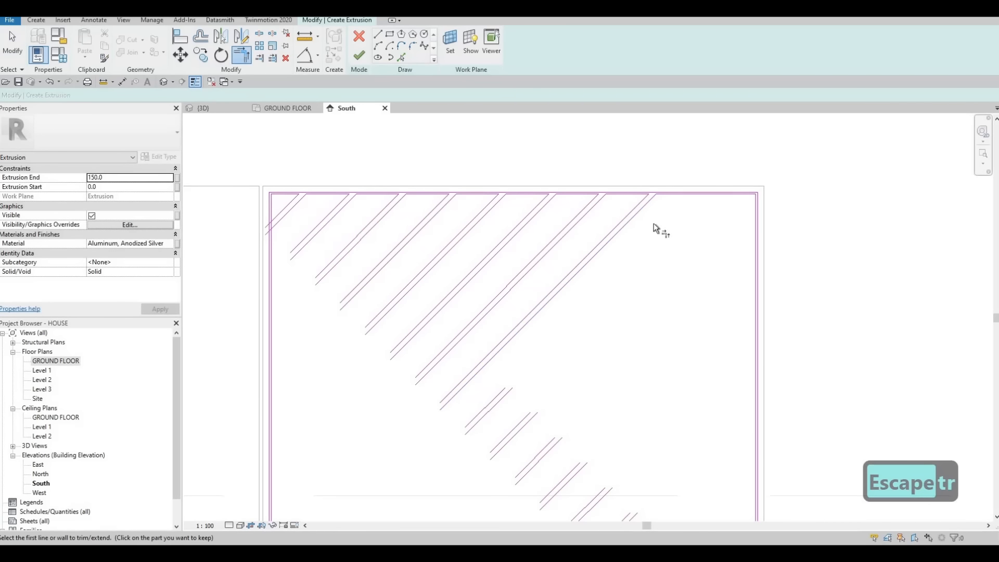
pyautogui.click(670, 197)
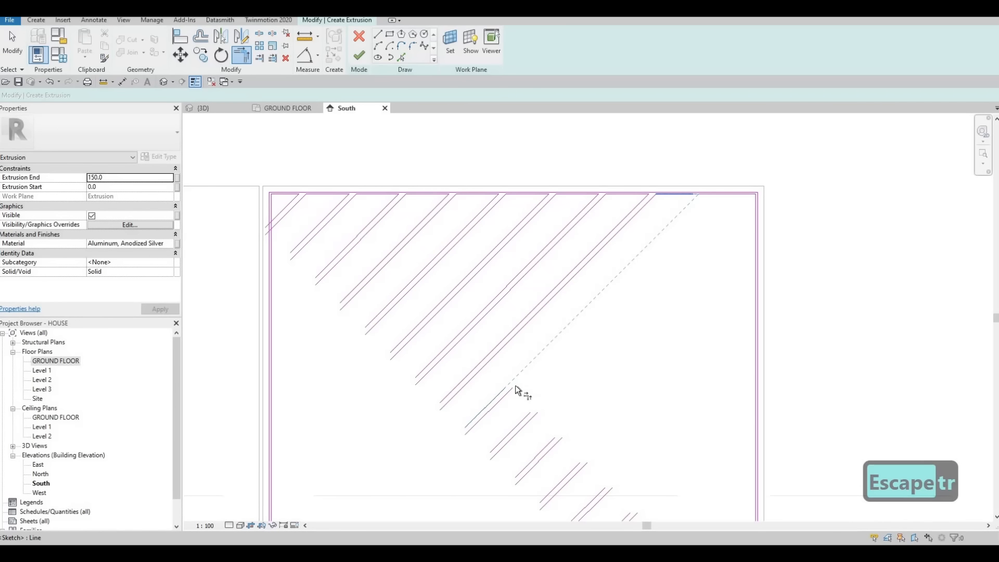
pyautogui.click(507, 397)
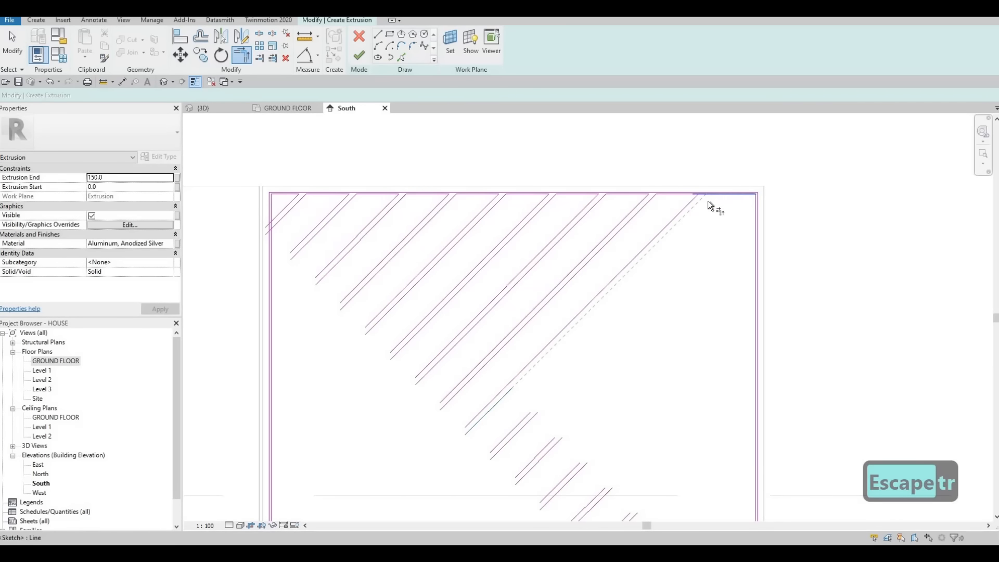
# - Trim and extend the tenth bar's upper line to the inner top edge and its lower line to the inner right edge
pyautogui.click(520, 418)
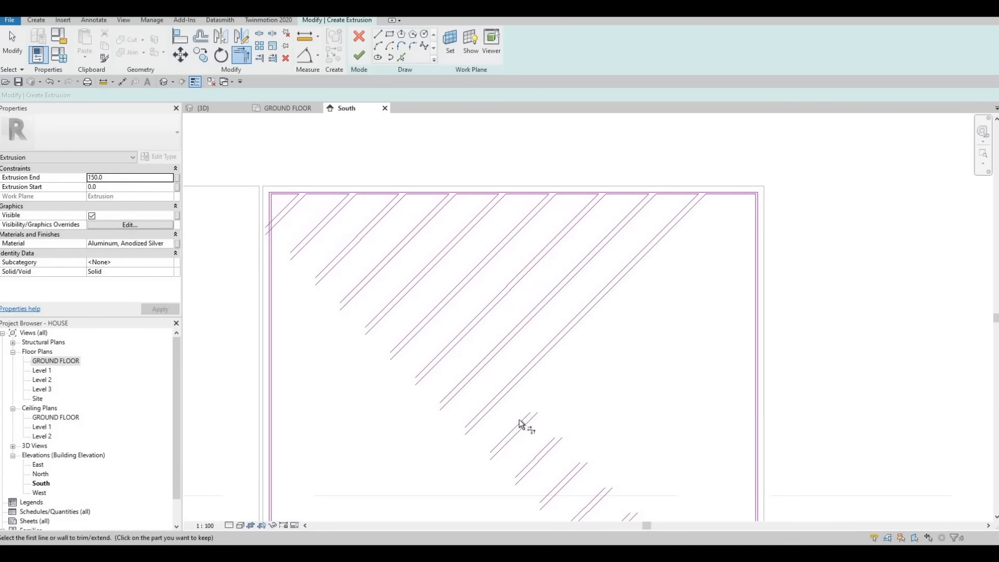
pyautogui.click(725, 199)
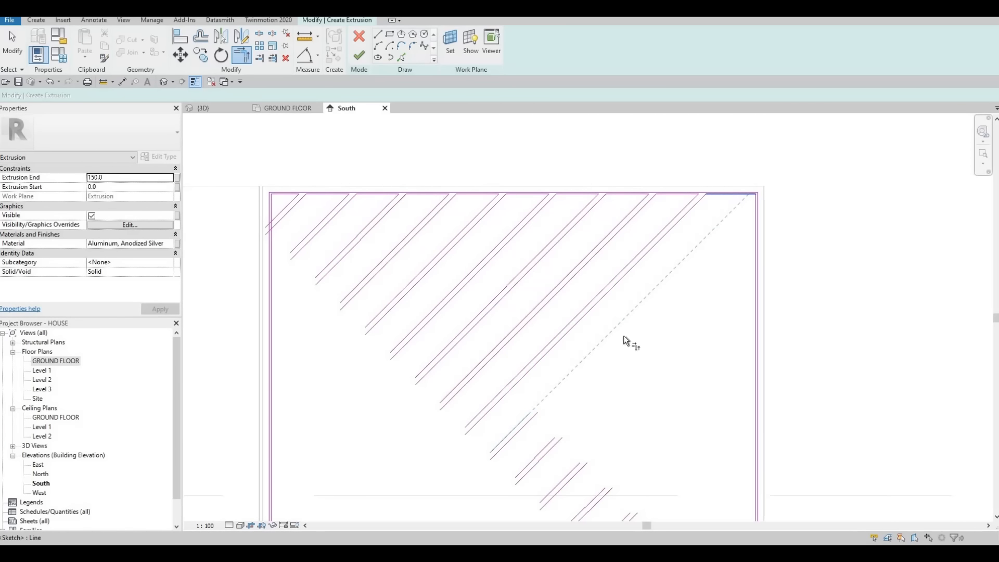
pyautogui.click(537, 416)
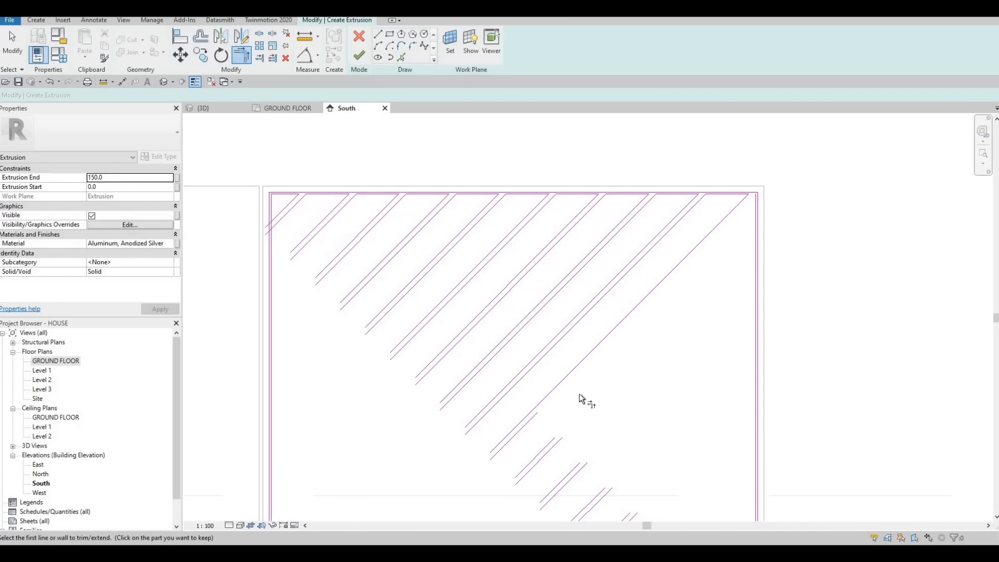
pyautogui.click(754, 221)
pyautogui.scroll(-3, 702, 217)
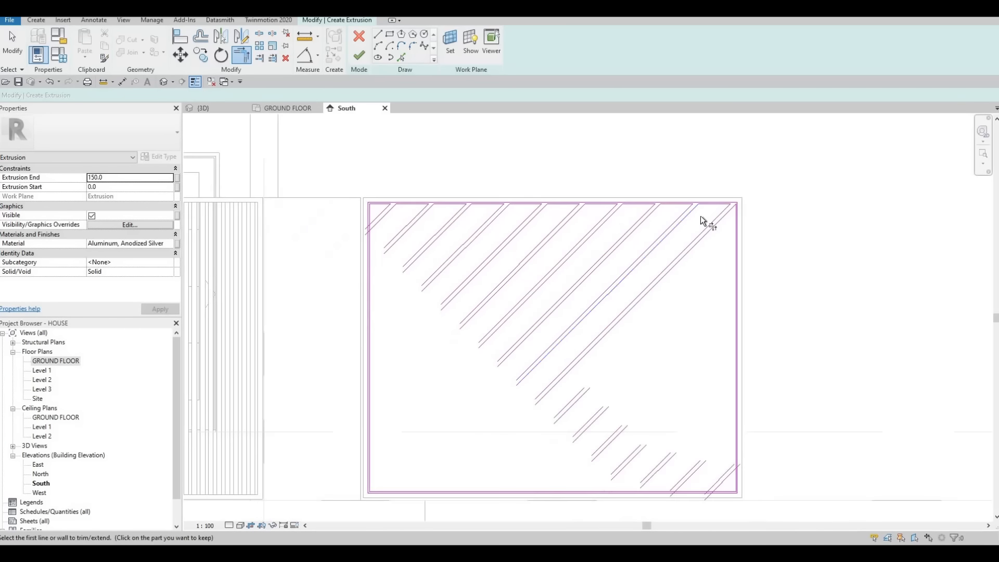
pyautogui.scroll(2, 619, 298)
pyautogui.press('Escape')
pyautogui.press('Escape')
pyautogui.press('Escape')
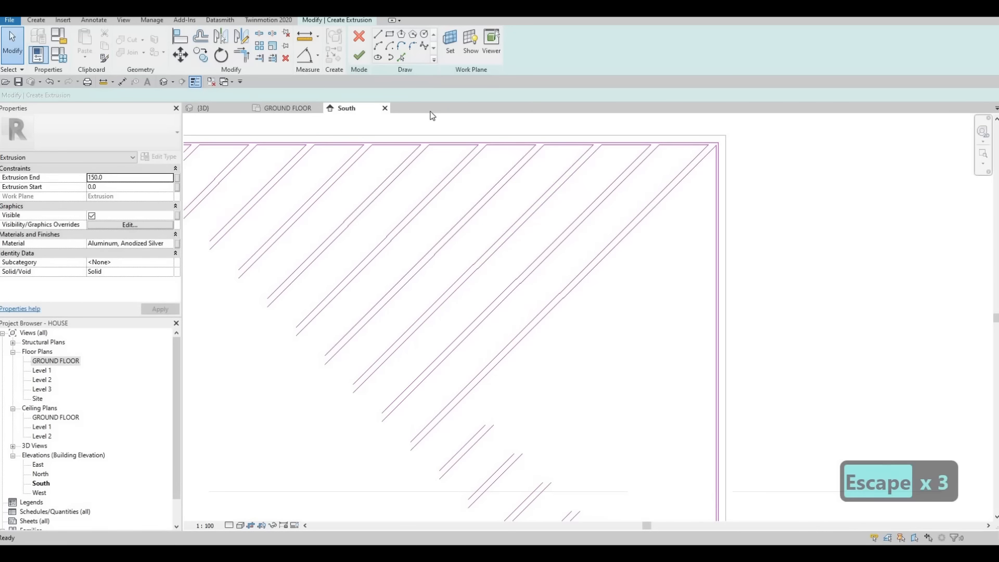
# - Split the upper part of the inner rectangle's right edge at spaced points where the diagonal bars will meet it
pyautogui.press('s')
pyautogui.press('l')
pyautogui.moveTo(475, 321); pyautogui.dragTo(495, 194, button='middle')
pyautogui.scroll(-1, 494, 195)
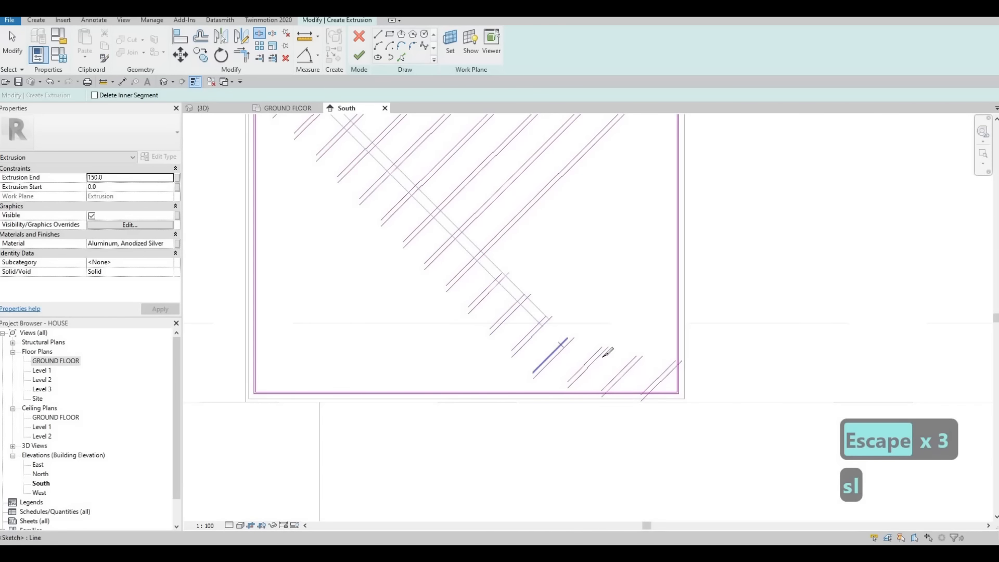
pyautogui.moveTo(649, 219); pyautogui.dragTo(602, 317, button='middle')
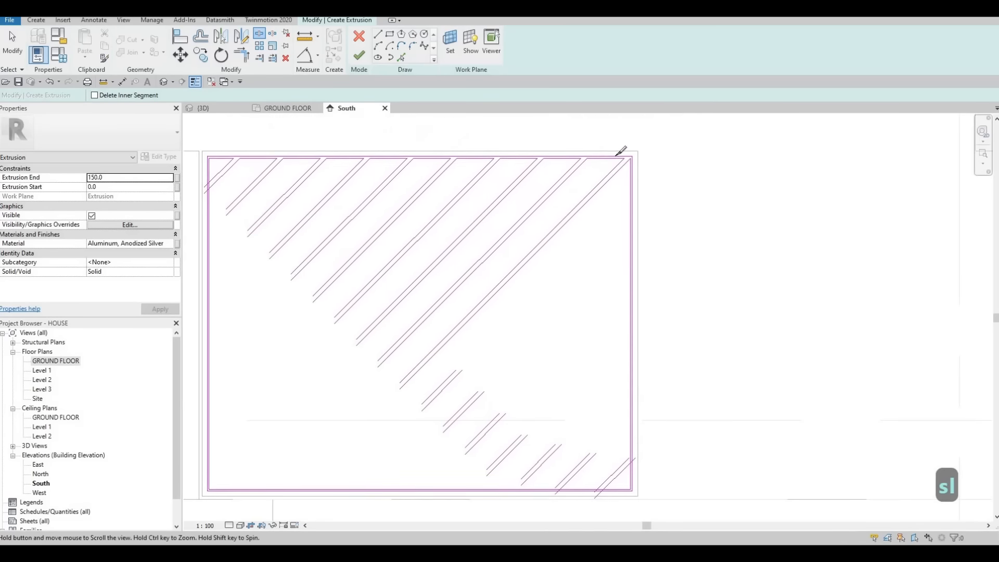
pyautogui.scroll(2, 624, 172)
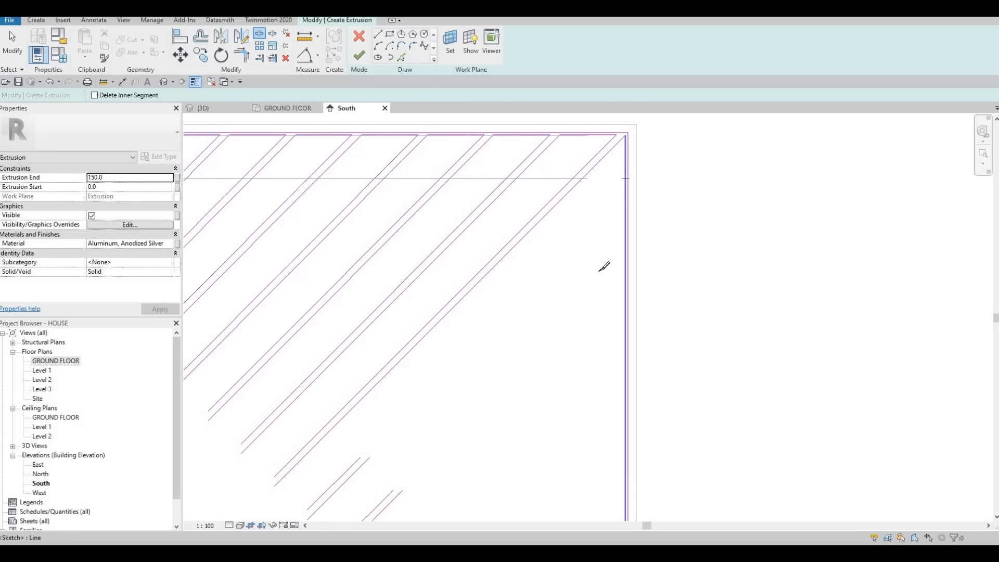
pyautogui.click(625, 251)
pyautogui.click(626, 256)
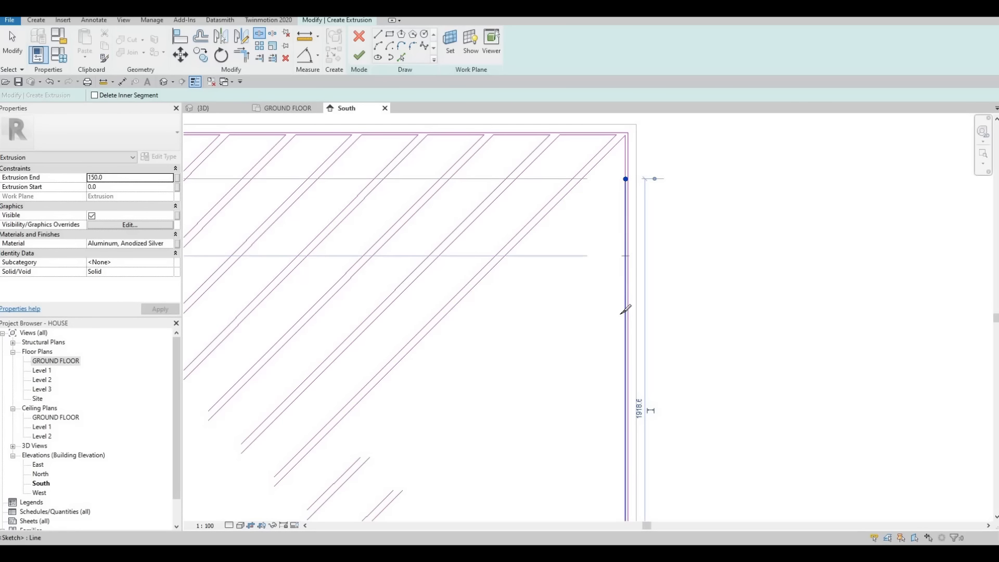
pyautogui.click(625, 333)
# - Split the lower part of the inner rectangle's right edge at spaced points down to the lowest diagonal bar
pyautogui.moveTo(628, 383); pyautogui.dragTo(634, 255, button='middle')
pyautogui.click(632, 275)
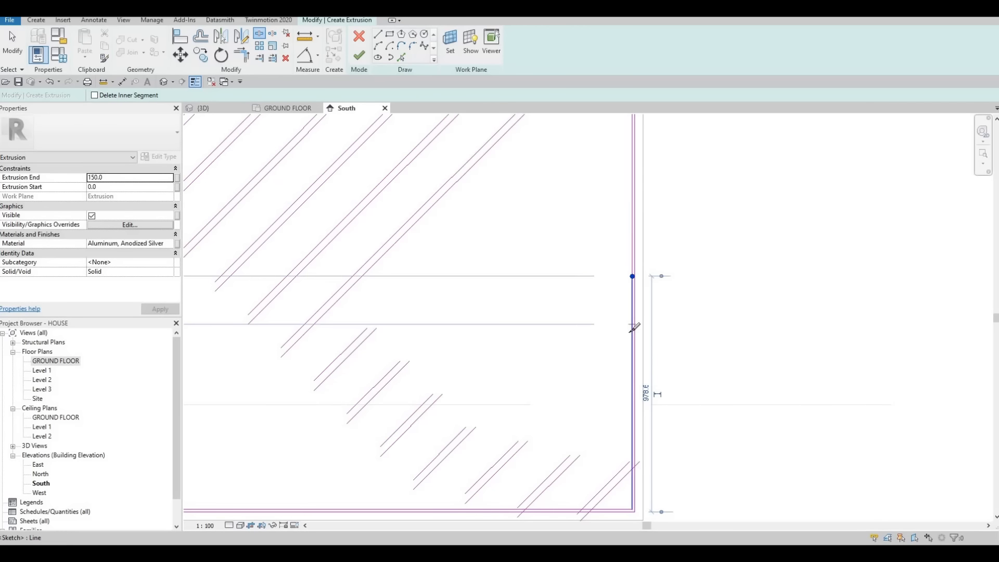
pyautogui.click(632, 329)
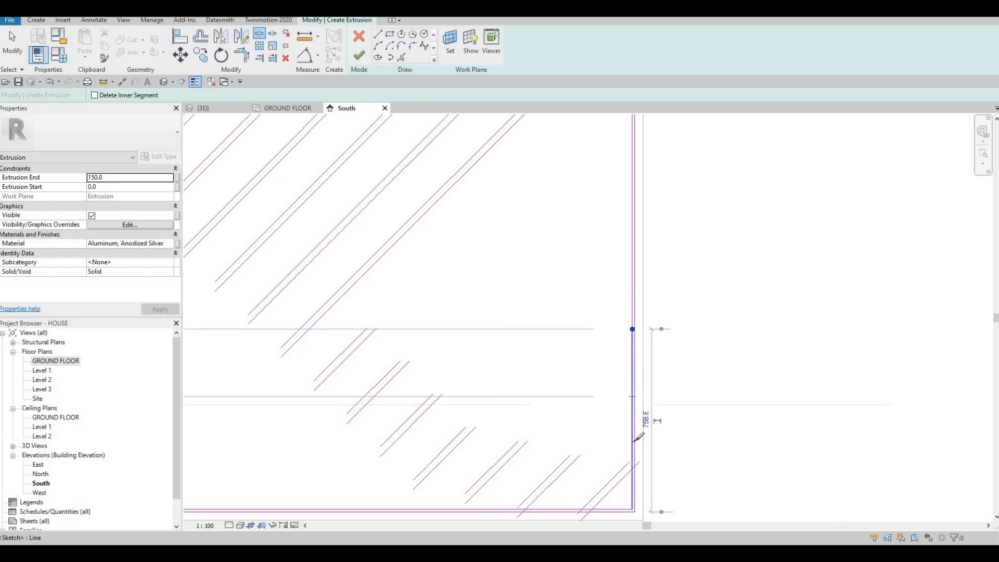
pyautogui.click(634, 396)
pyautogui.scroll(1, 638, 462)
pyautogui.scroll(2, 634, 467)
pyautogui.click(633, 466)
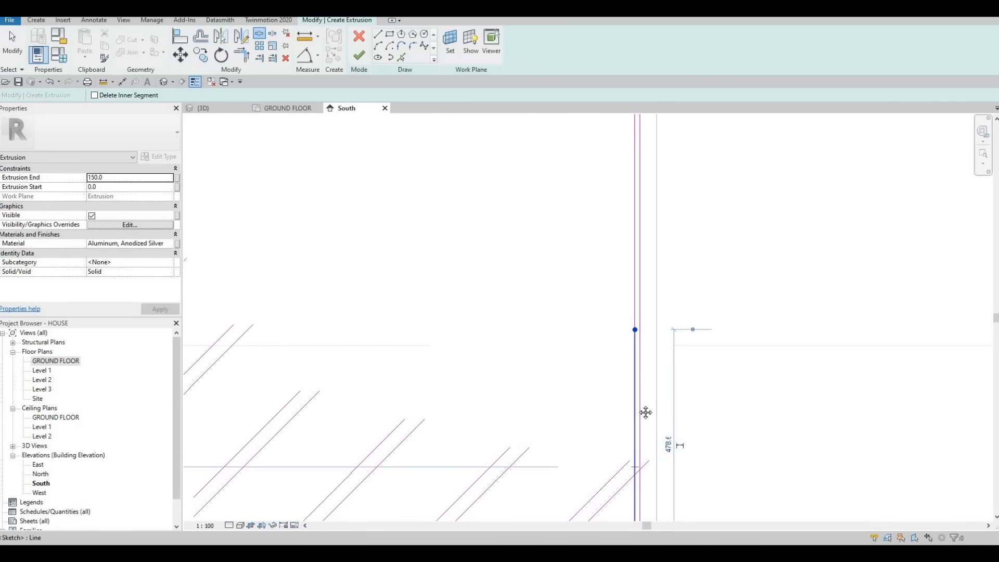
pyautogui.press('Escape')
pyautogui.press('Escape')
# - Trim and extend both lines of the lowest diagonal bar to corners with the inner rectangle's split right edge
pyautogui.moveTo(576, 486); pyautogui.dragTo(613, 382, button='middle')
pyautogui.press('Escape')
pyautogui.press('t')
pyautogui.press('r')
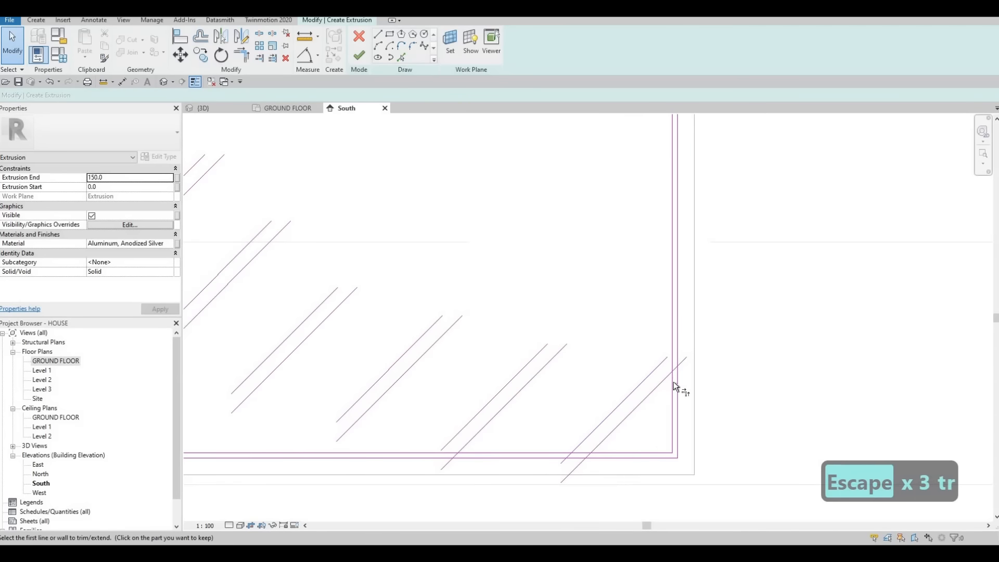
pyautogui.click(668, 374)
pyautogui.click(672, 382)
pyautogui.click(676, 338)
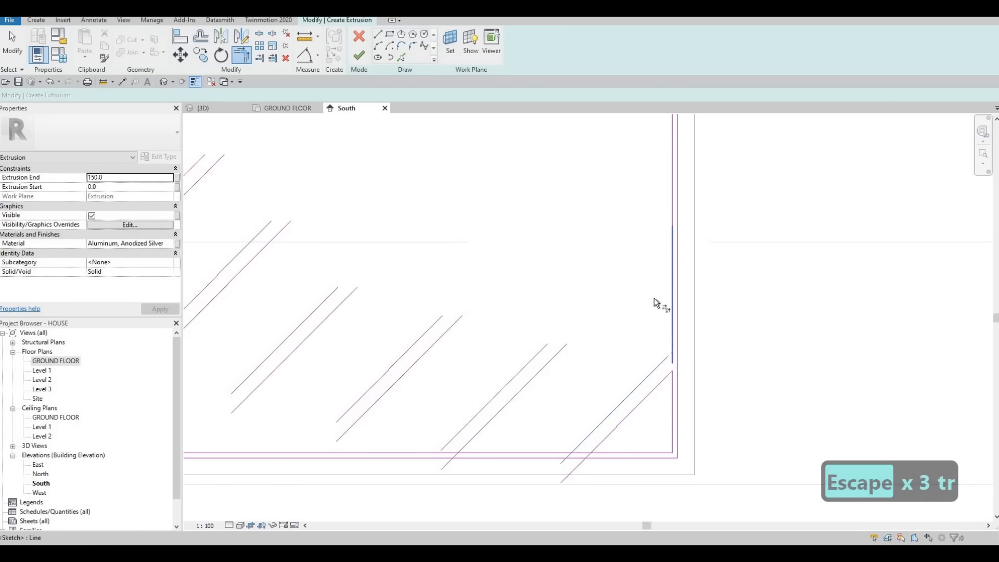
pyautogui.click(645, 378)
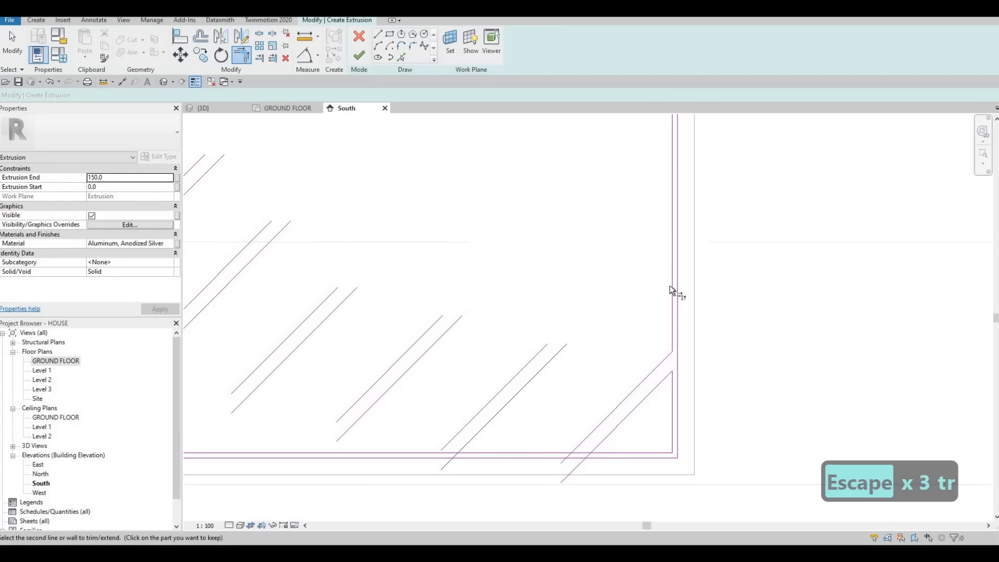
pyautogui.click(670, 287)
# - Trim and extend the second- and third-lowest diagonal line pairs to corners with the inner right edge segments
pyautogui.click(535, 357)
pyautogui.click(541, 350)
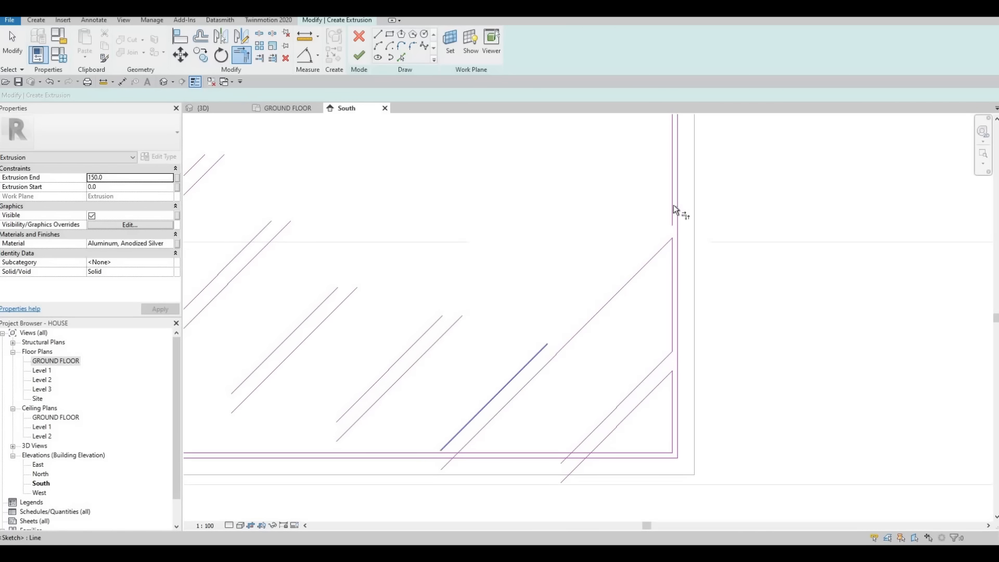
pyautogui.click(672, 203)
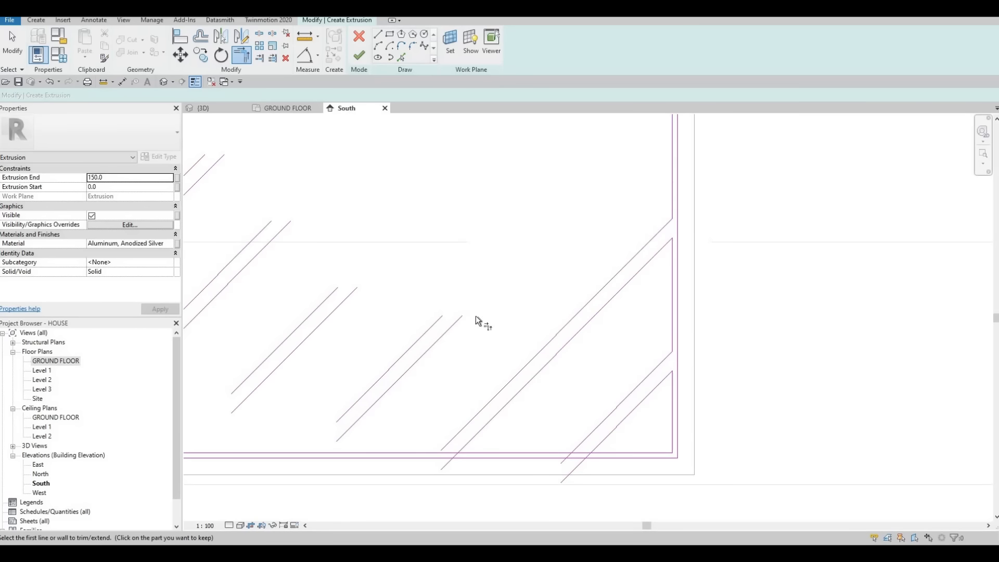
pyautogui.click(669, 166)
pyautogui.click(436, 323)
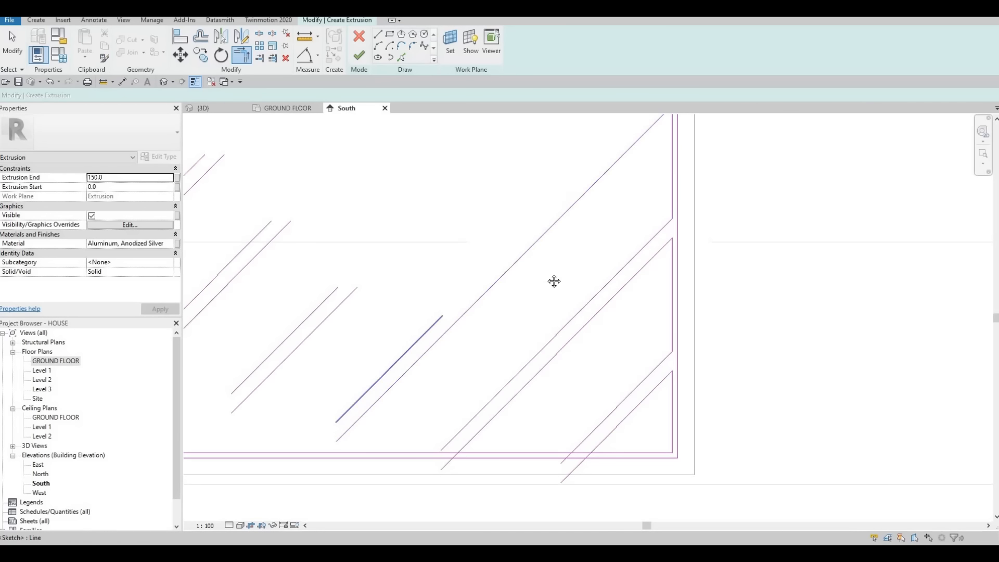
pyautogui.scroll(3, 637, 226)
pyautogui.click(388, 491)
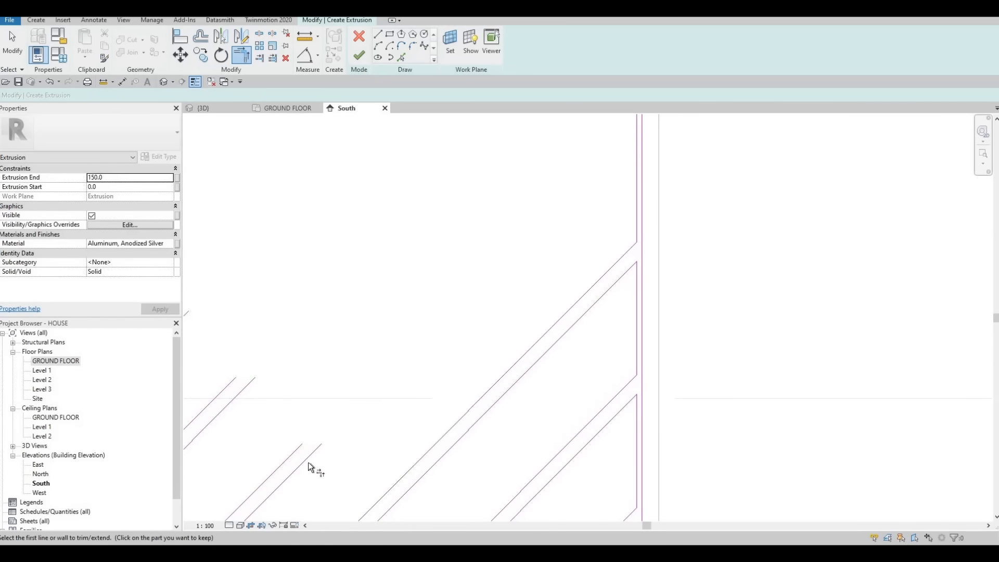
# - Trim and extend the fourth and fifth diagonal line pairs from the bottom to corners with the inner right edge
pyautogui.click(311, 457)
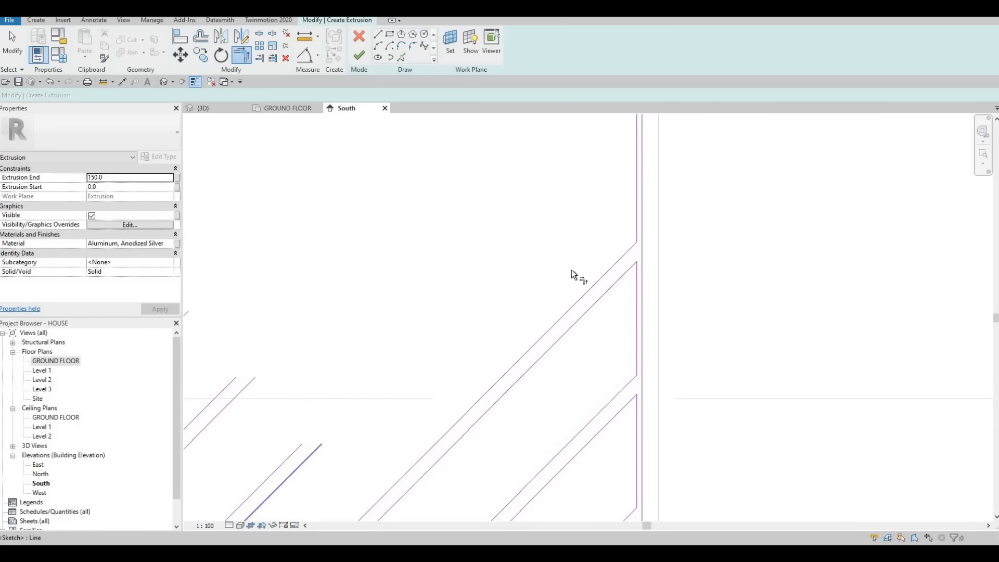
pyautogui.click(636, 209)
pyautogui.click(283, 460)
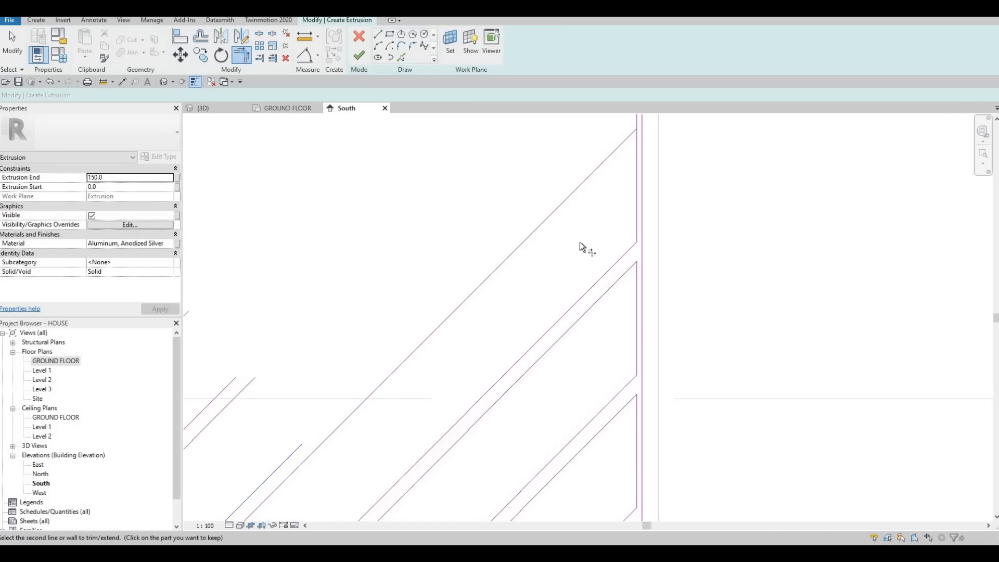
pyautogui.scroll(-1, 588, 229)
pyautogui.click(603, 215)
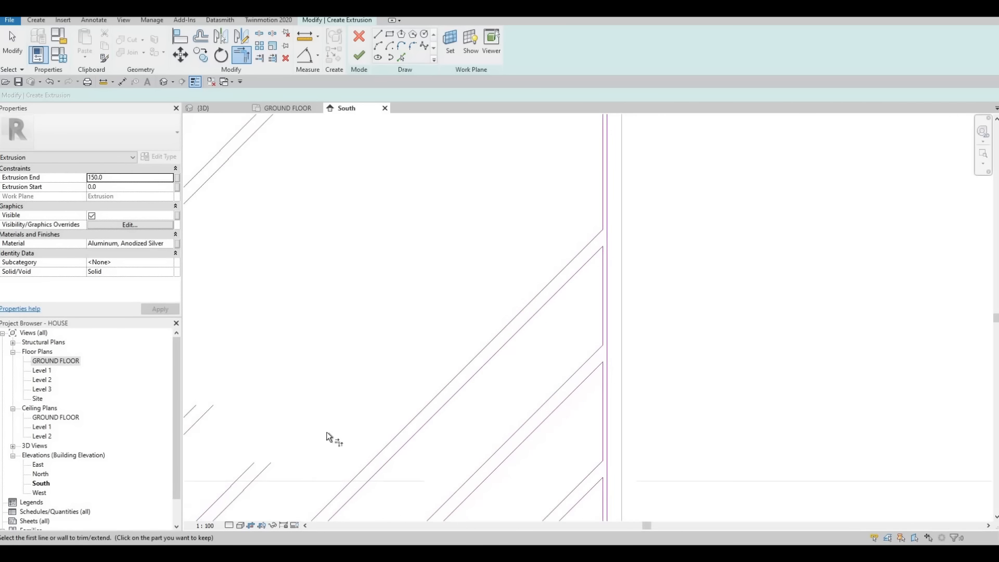
pyautogui.click(597, 199)
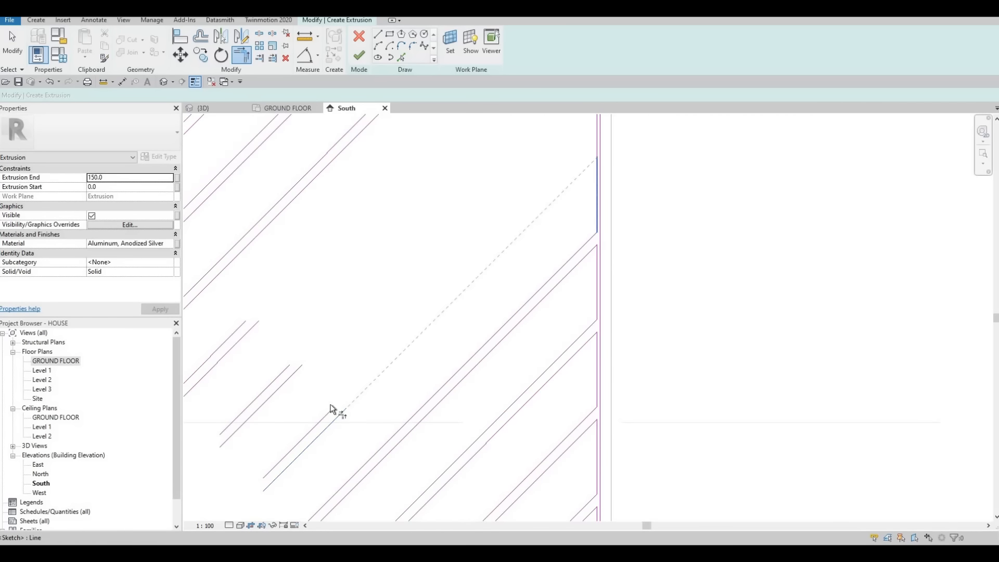
pyautogui.click(323, 417)
pyautogui.click(322, 421)
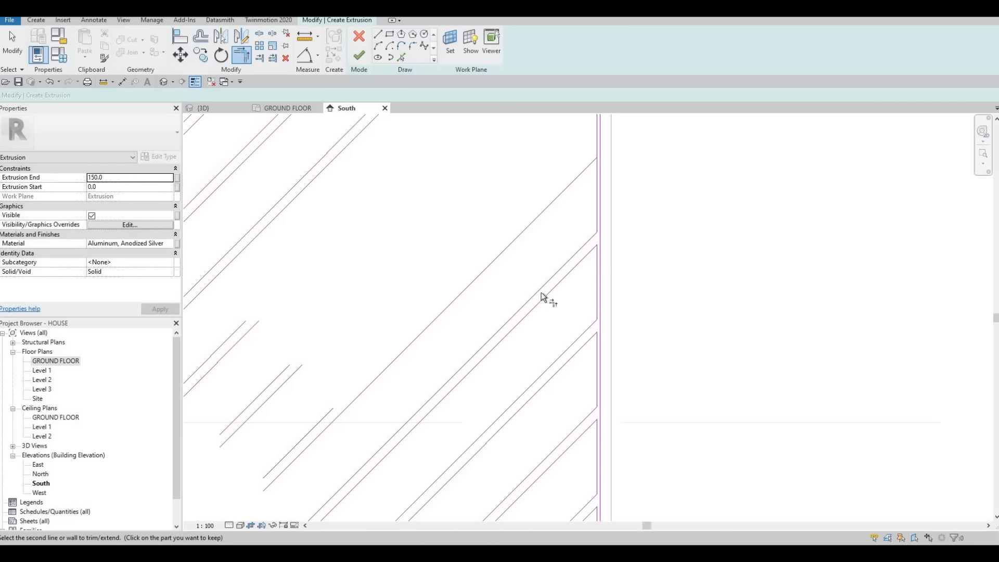
pyautogui.scroll(2, 600, 239)
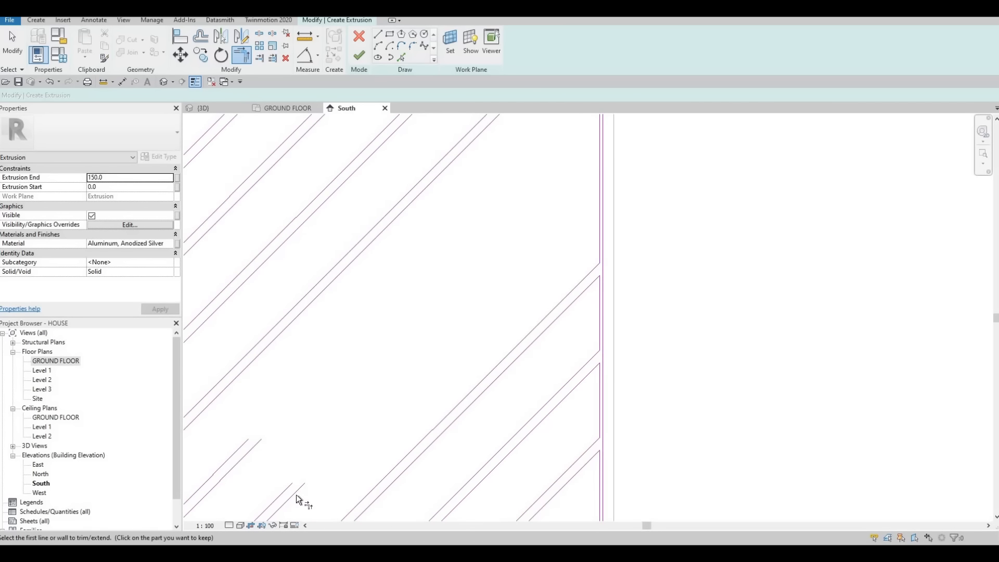
# - Trim and extend the sixth line pair from the bottom and the seventh bar's lower line to the inner right edge
pyautogui.click(307, 485)
pyautogui.click(601, 223)
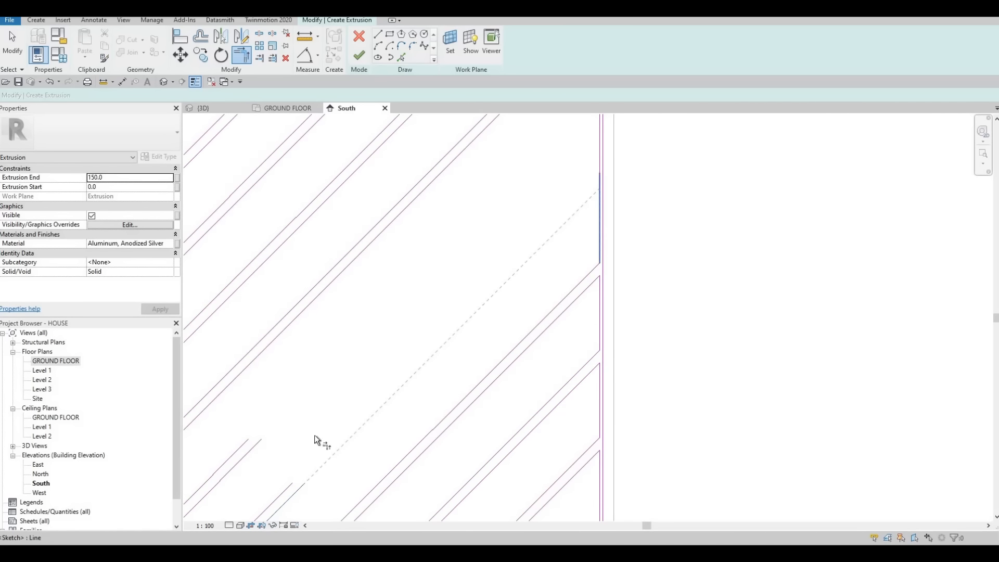
pyautogui.click(598, 153)
pyautogui.click(252, 450)
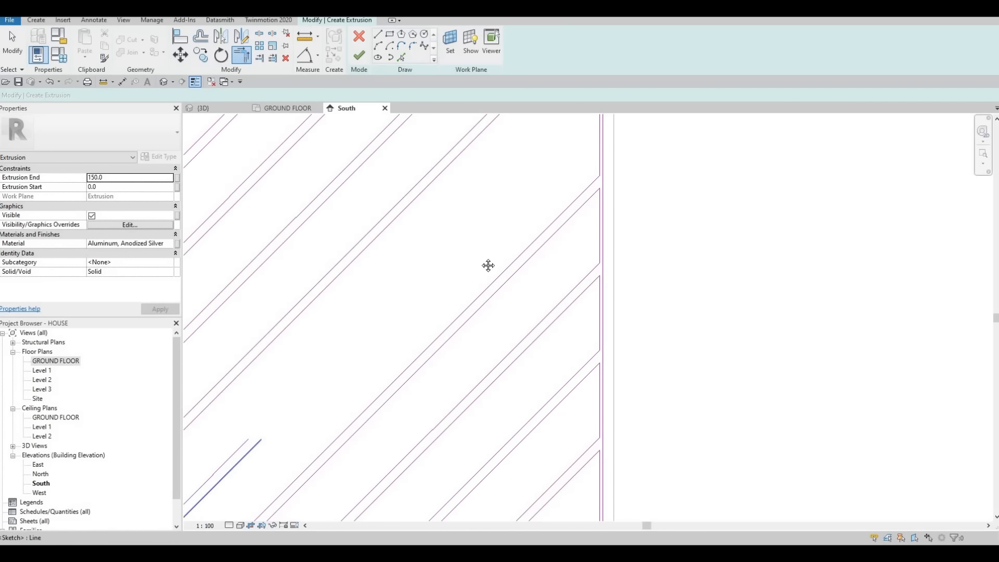
pyautogui.moveTo(598, 218); pyautogui.dragTo(564, 220, button='middle')
pyautogui.click(560, 185)
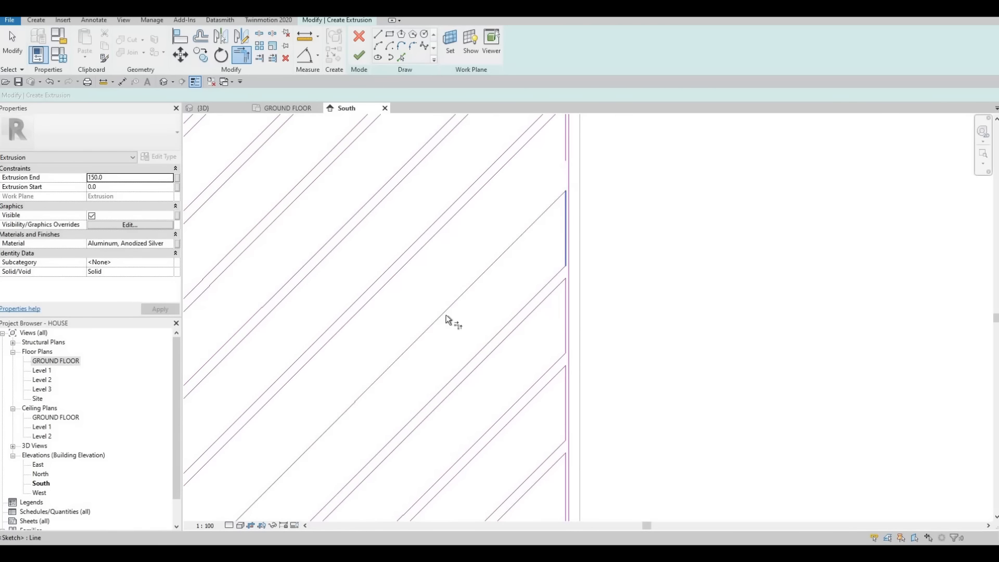
pyautogui.moveTo(199, 451); pyautogui.dragTo(295, 469, button='middle')
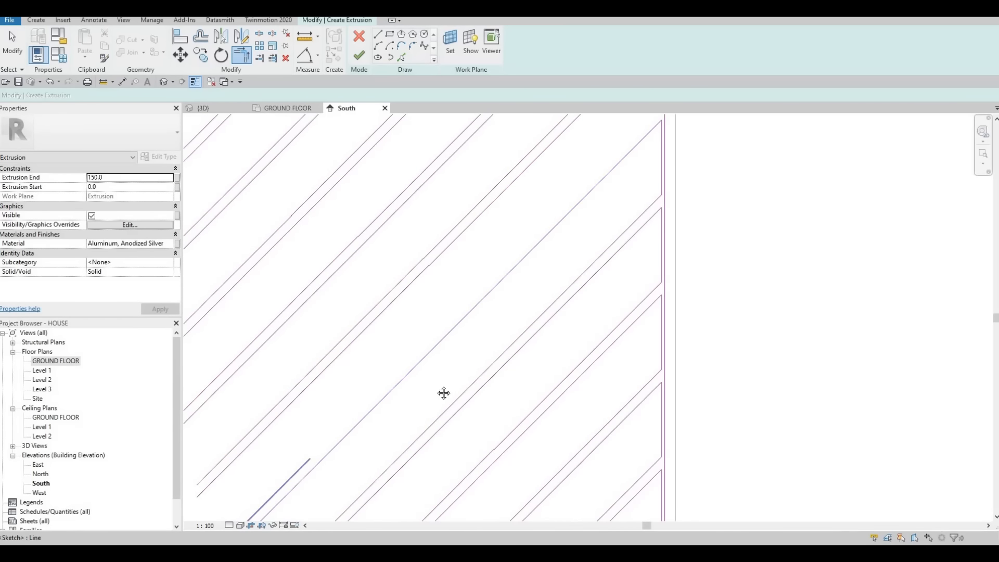
pyautogui.moveTo(658, 159); pyautogui.dragTo(621, 192, button='middle')
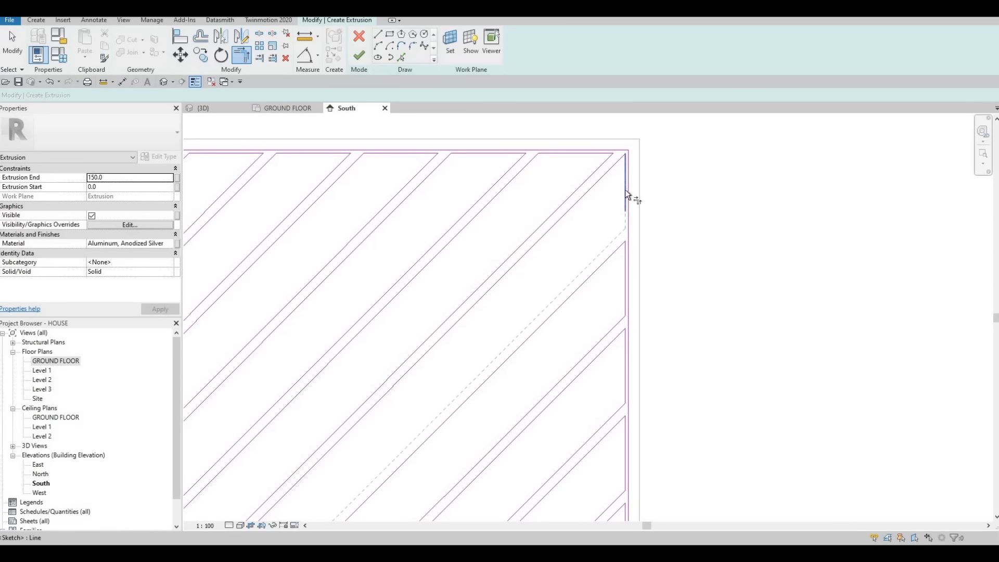
pyautogui.click(626, 192)
pyautogui.hotkey('ctrl', 'z')
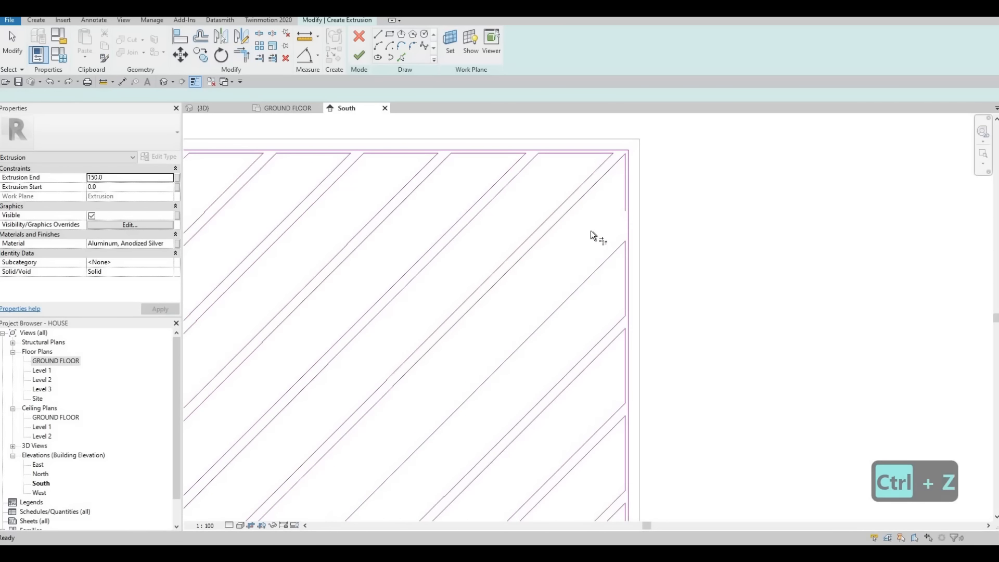
pyautogui.press('t')
pyautogui.press('r')
pyautogui.scroll(-2, 354, 482)
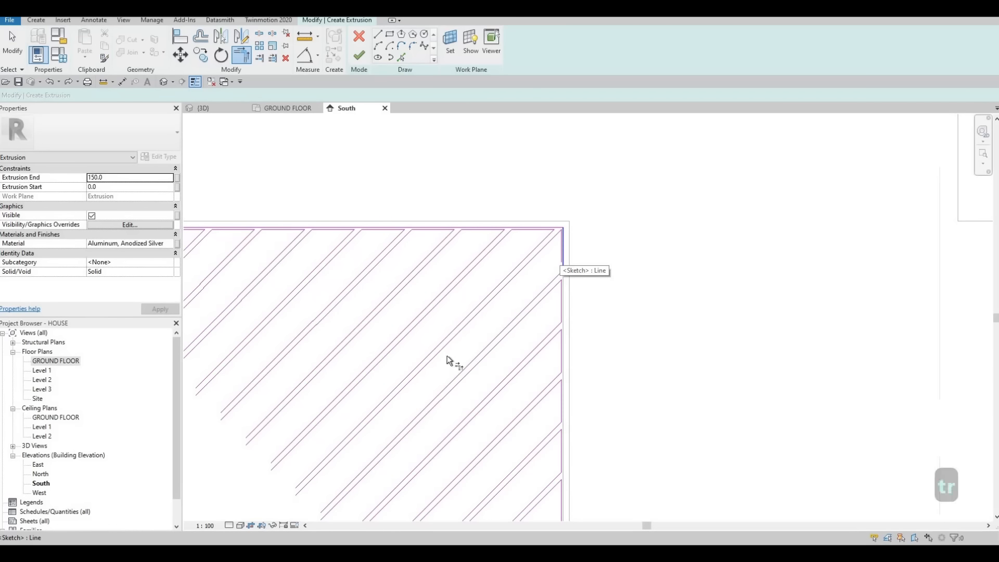
pyautogui.hotkey('ctrl', 'z')
# - Trim and extend the seventh bar's upper line to a corner with the topmost segment of the inner right edge
pyautogui.press('t')
pyautogui.press('r')
pyautogui.click(350, 483)
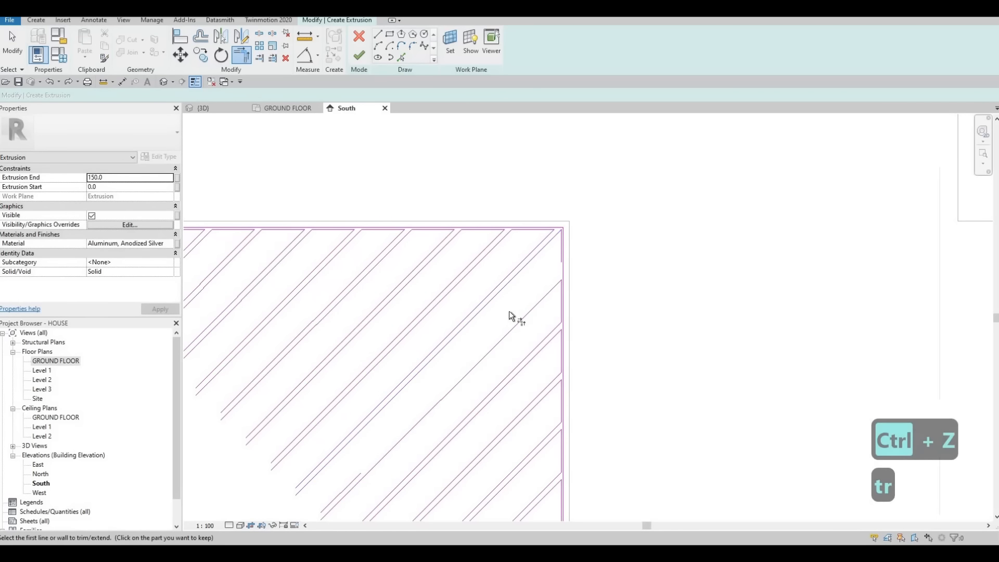
pyautogui.scroll(1, 556, 248)
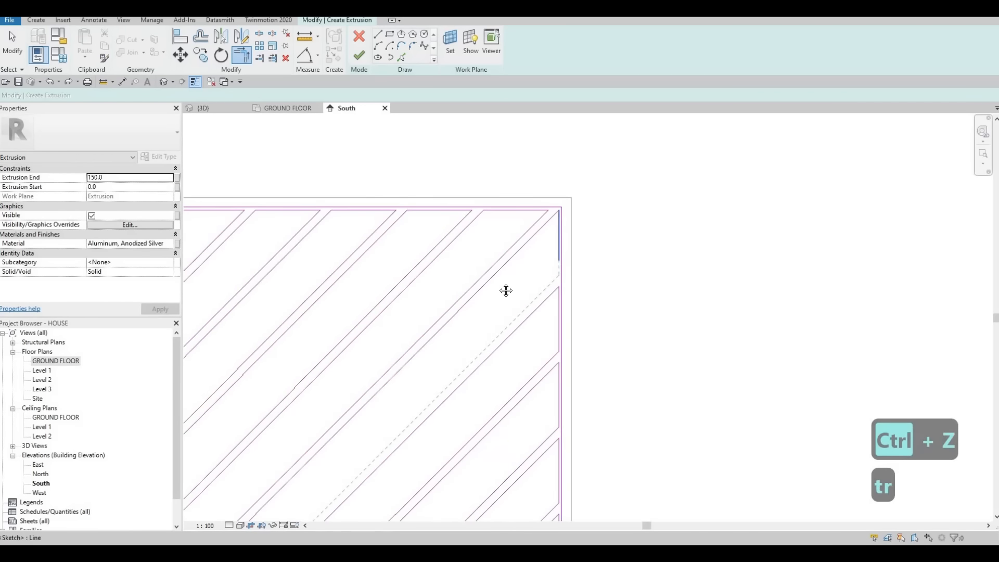
pyautogui.scroll(-4, 506, 289)
pyautogui.press('Escape')
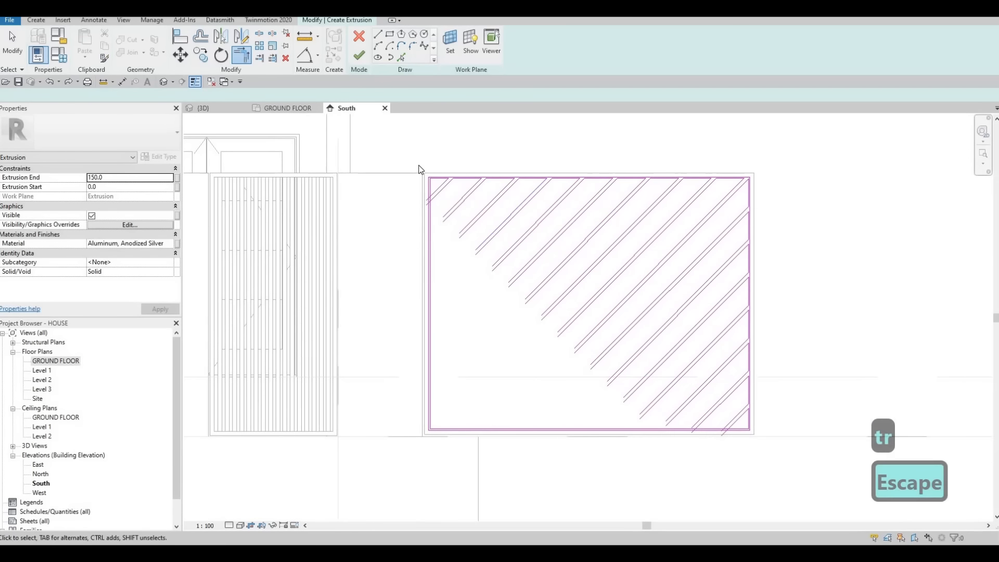
# - Split the inner bottom edge of the gate frame into segments between the lower ends of the rightmost diagonal bars
pyautogui.scroll(2, 432, 182)
pyautogui.press('s')
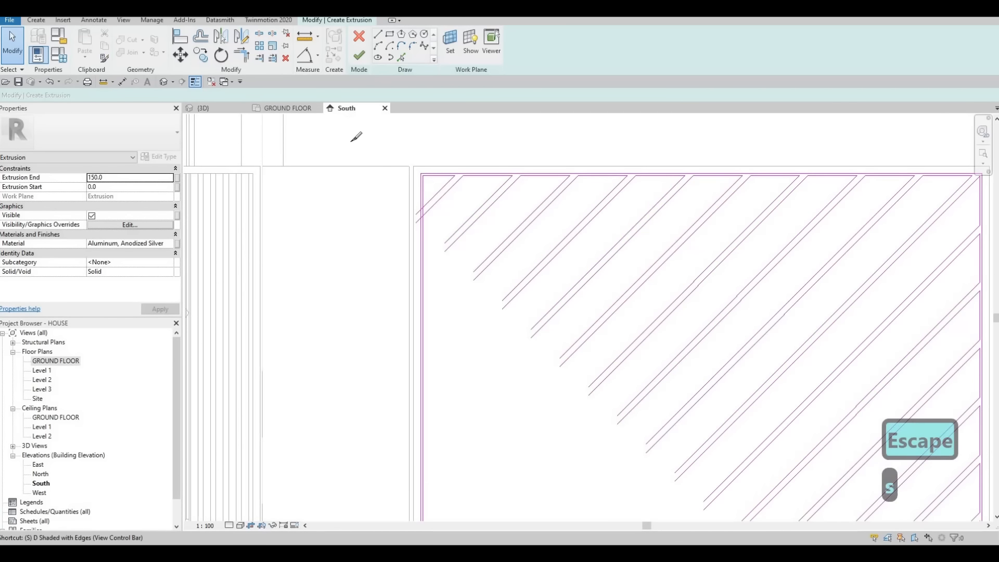
pyautogui.press('l')
pyautogui.scroll(1, 476, 248)
pyautogui.moveTo(476, 248); pyautogui.dragTo(463, 247, button='middle')
pyautogui.scroll(-2, 463, 247)
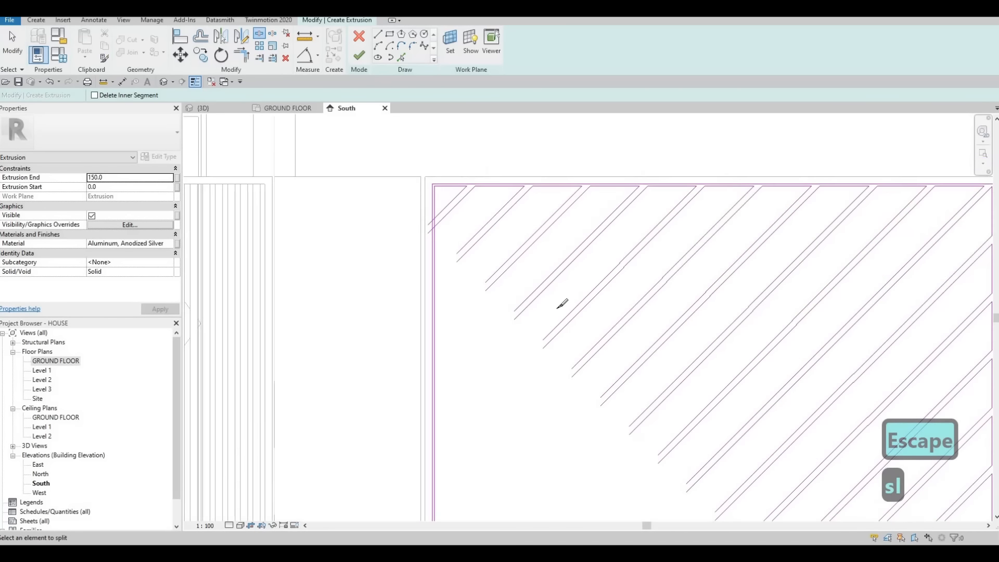
pyautogui.scroll(-3, 561, 304)
pyautogui.moveTo(696, 481); pyautogui.dragTo(633, 301, button='middle')
pyautogui.scroll(2, 633, 300)
pyautogui.scroll(3, 791, 313)
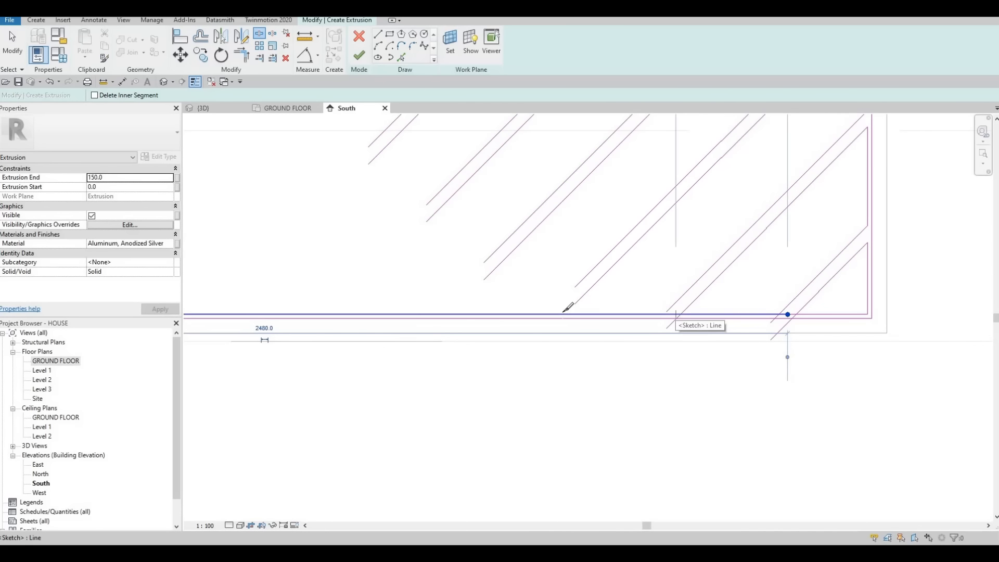
pyautogui.click(463, 313)
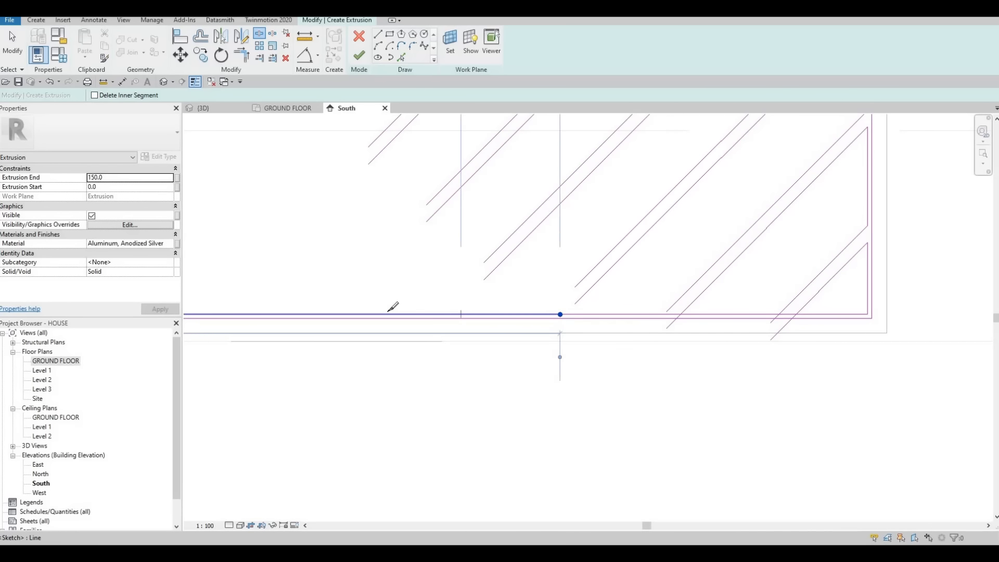
# - Split the remaining part of the inner bottom edge into further segments up to the lower-left corner of the frame
pyautogui.moveTo(331, 304); pyautogui.dragTo(596, 314, button='middle')
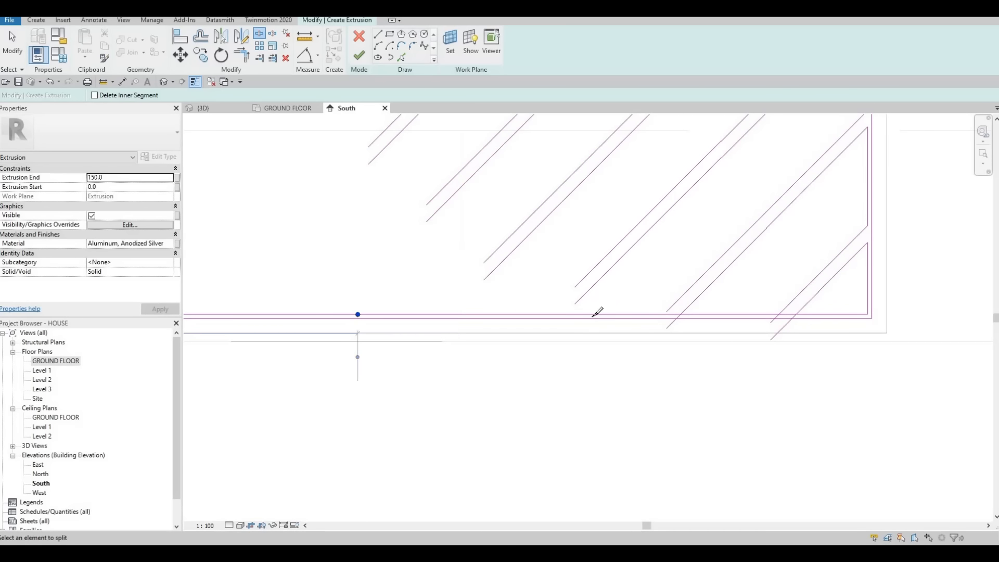
pyautogui.click(531, 322)
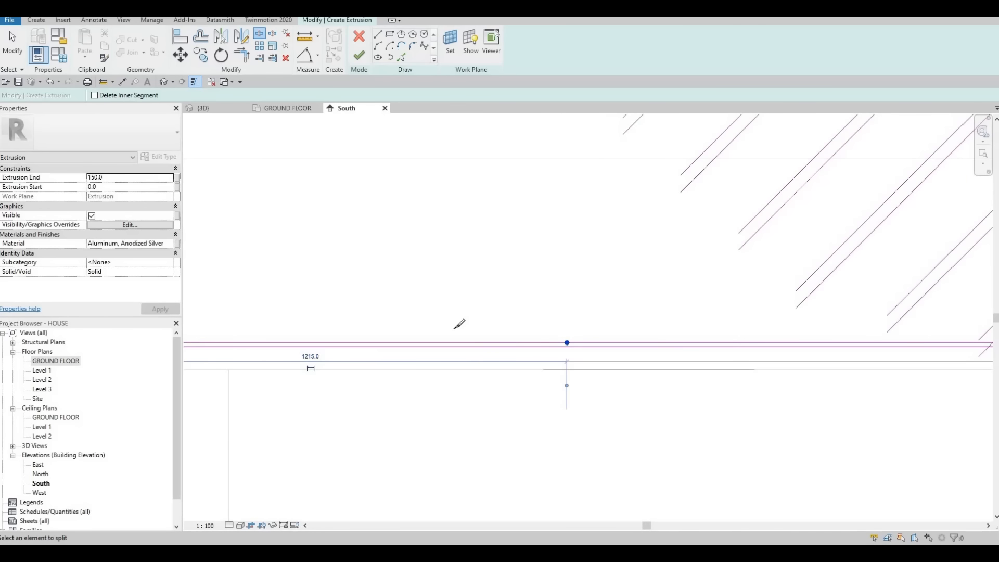
pyautogui.scroll(-2, 453, 328)
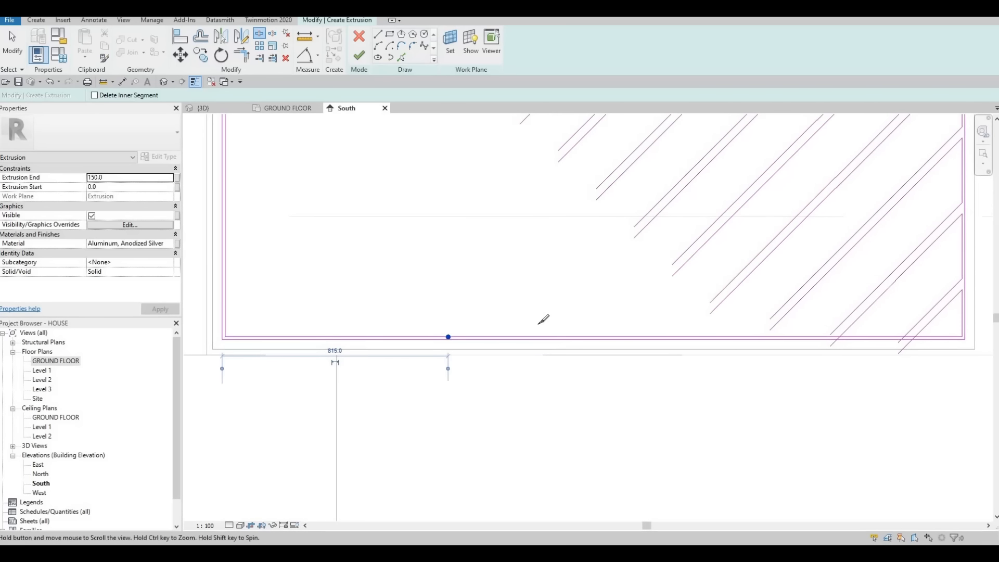
pyautogui.scroll(-1, 539, 324)
pyautogui.moveTo(362, 333); pyautogui.dragTo(517, 331, button='middle')
pyautogui.click(544, 331)
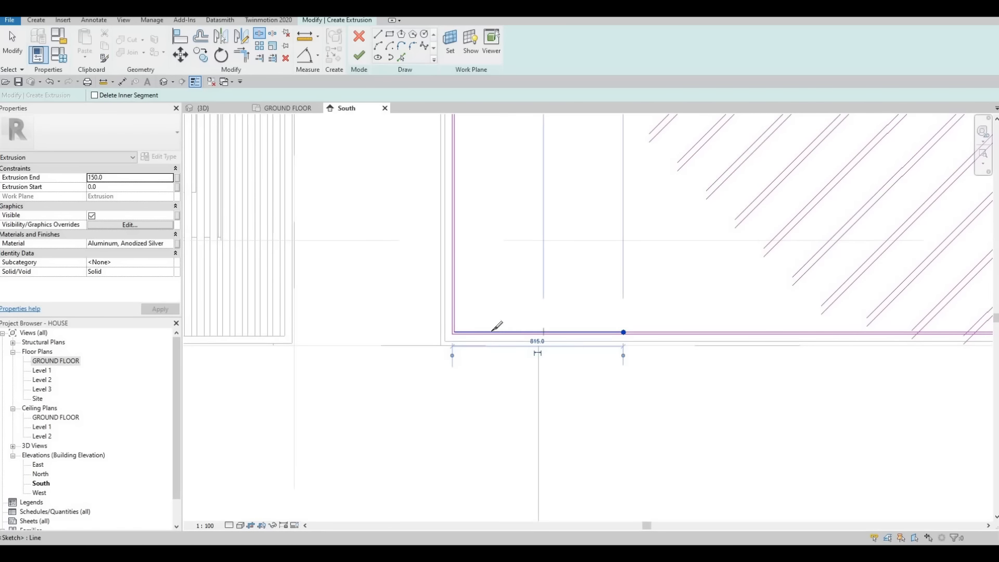
pyautogui.click(479, 332)
# - Split the upper part of the inner left edge between the ends of the first diagonal bars
pyautogui.moveTo(500, 323); pyautogui.dragTo(474, 390, button='middle')
pyautogui.scroll(-2, 474, 390)
pyautogui.moveTo(448, 145); pyautogui.dragTo(437, 211, button='middle')
pyautogui.scroll(2, 444, 190)
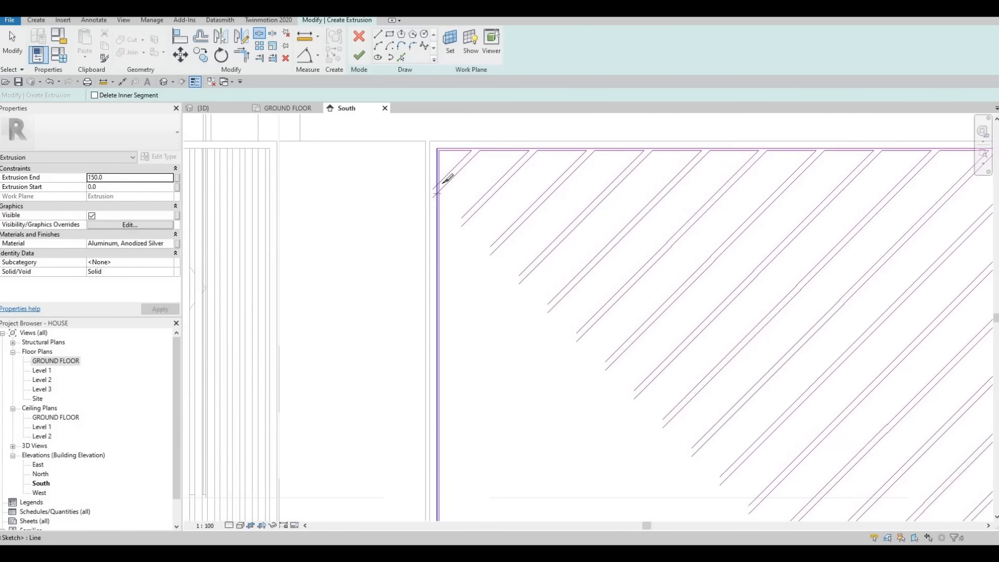
pyautogui.scroll(3, 446, 184)
pyautogui.click(439, 185)
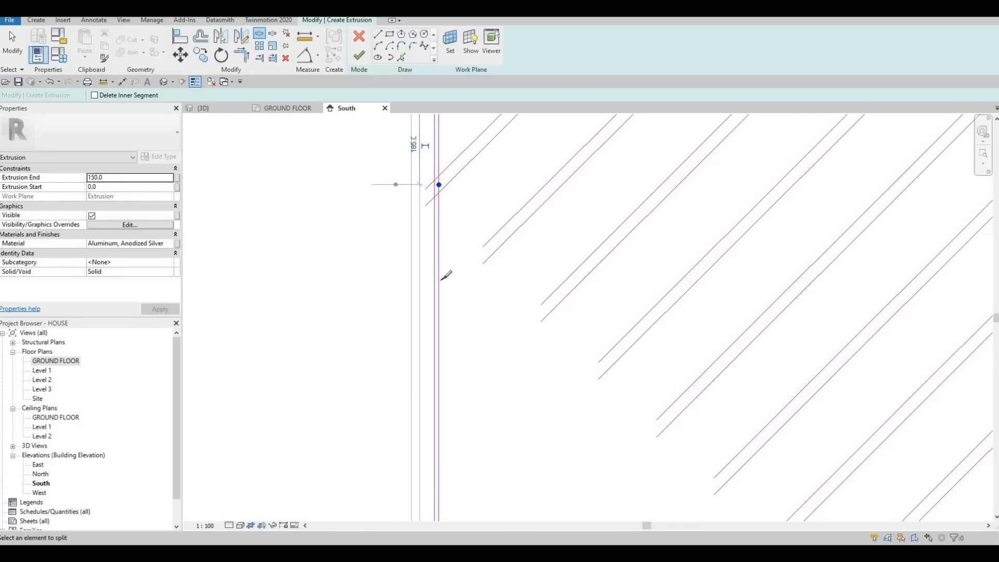
pyautogui.click(440, 279)
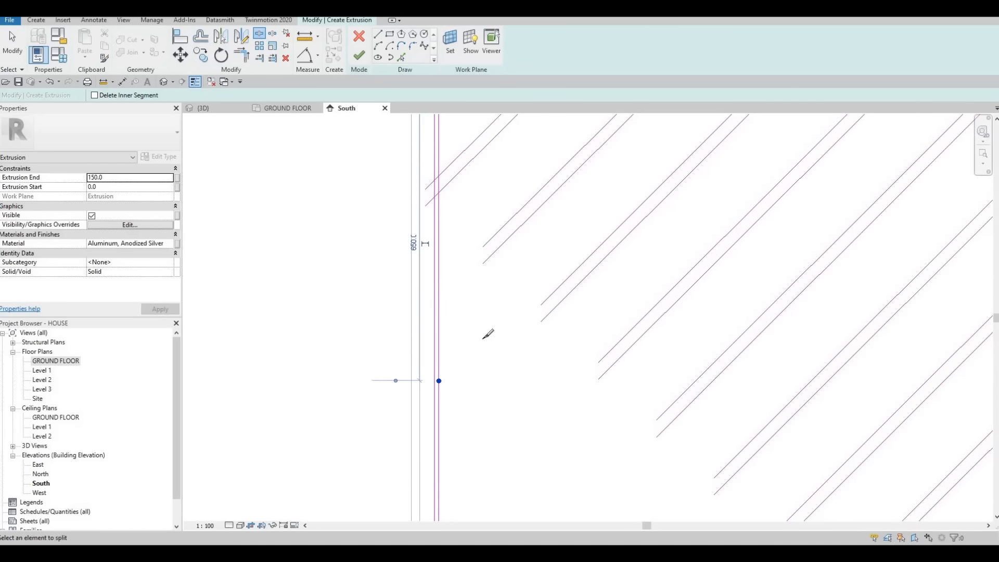
# - Split the lower part of the inner left edge into segments for the remaining diagonal bars and end the split
pyautogui.scroll(-2, 461, 400)
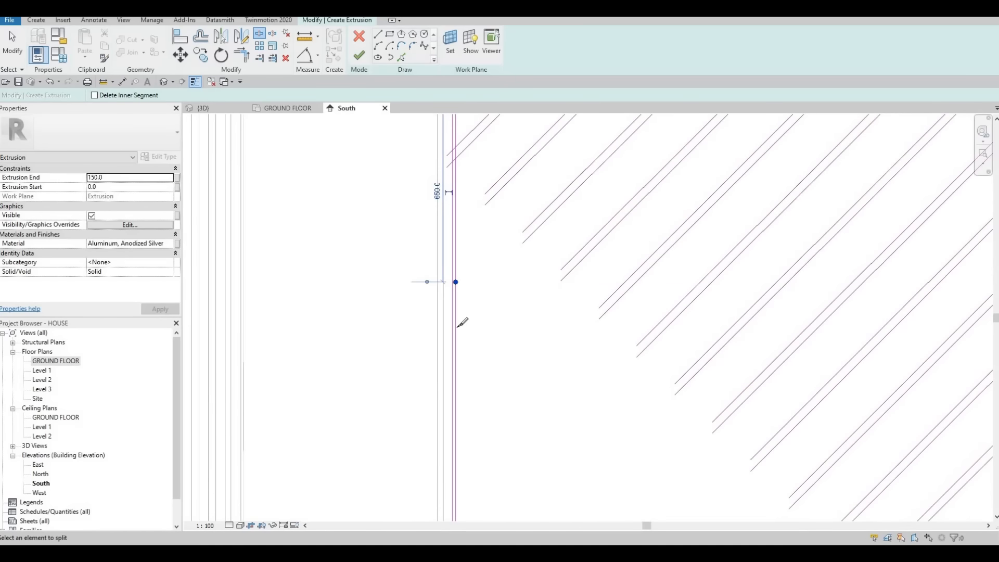
pyautogui.click(456, 398)
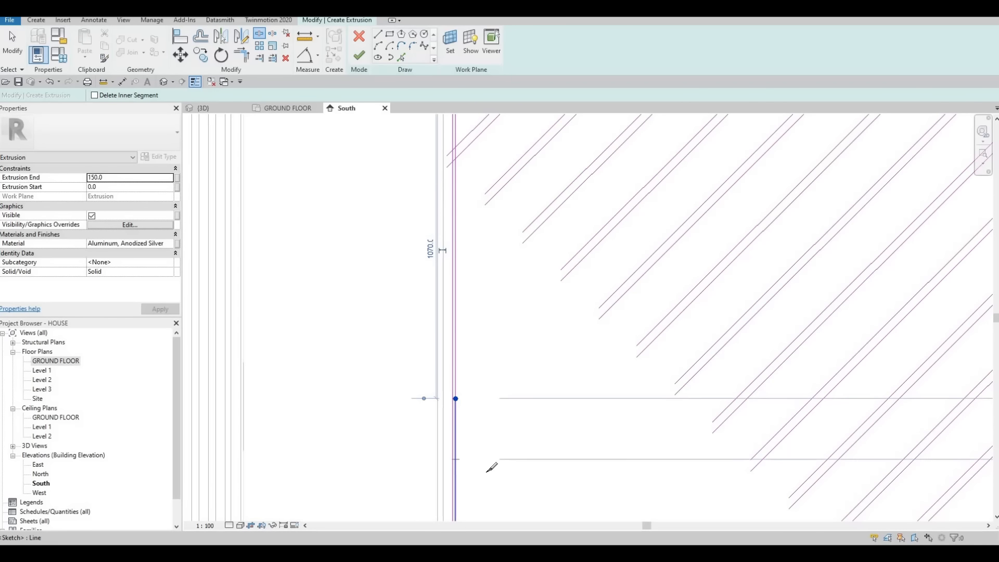
pyautogui.click(455, 459)
pyautogui.moveTo(459, 506); pyautogui.dragTo(487, 340, button='middle')
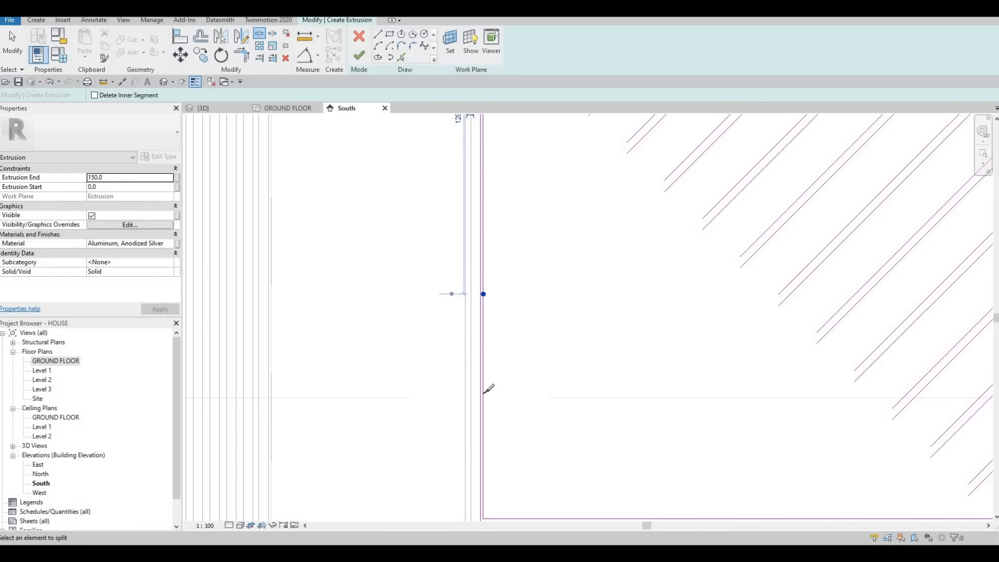
pyautogui.click(487, 463)
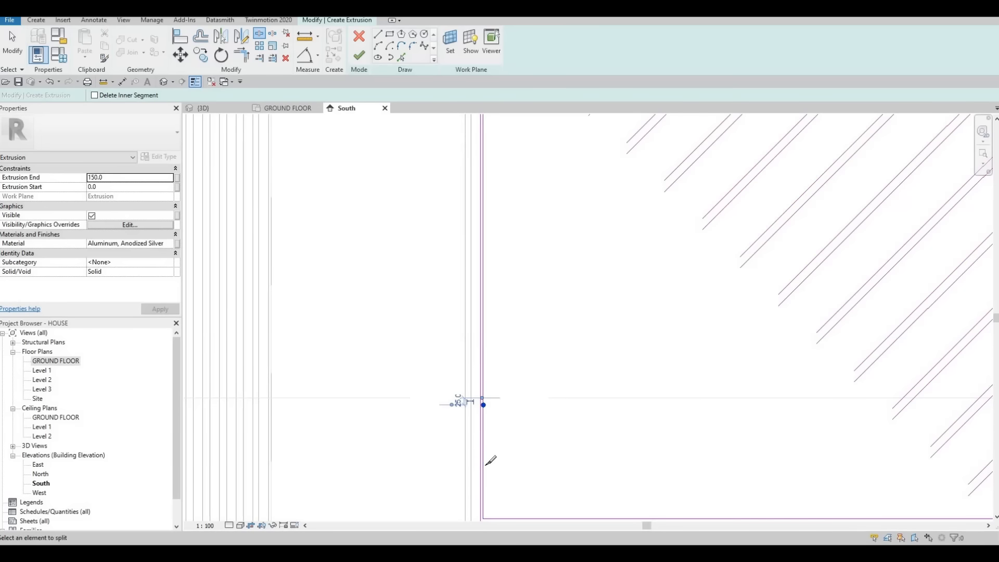
pyautogui.press('Escape')
pyautogui.press('Escape')
pyautogui.press('Escape')
pyautogui.press('Escape')
pyautogui.press('Escape')
# - Trim the top-left corner bar's two lines to corners with the uppermost segments of the inner left edge
pyautogui.scroll(-5, 504, 232)
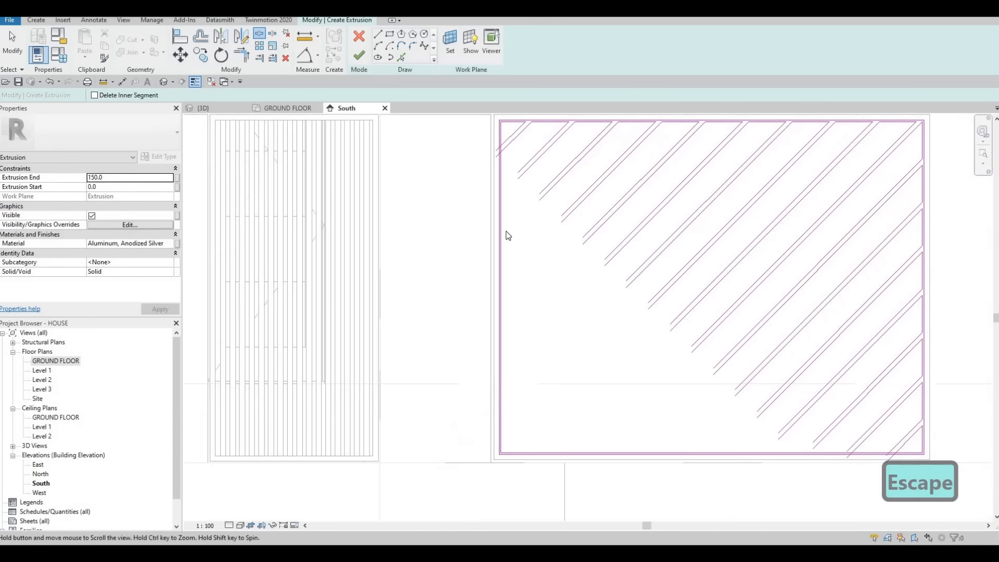
pyautogui.scroll(5, 492, 204)
pyautogui.press('t')
pyautogui.press('r')
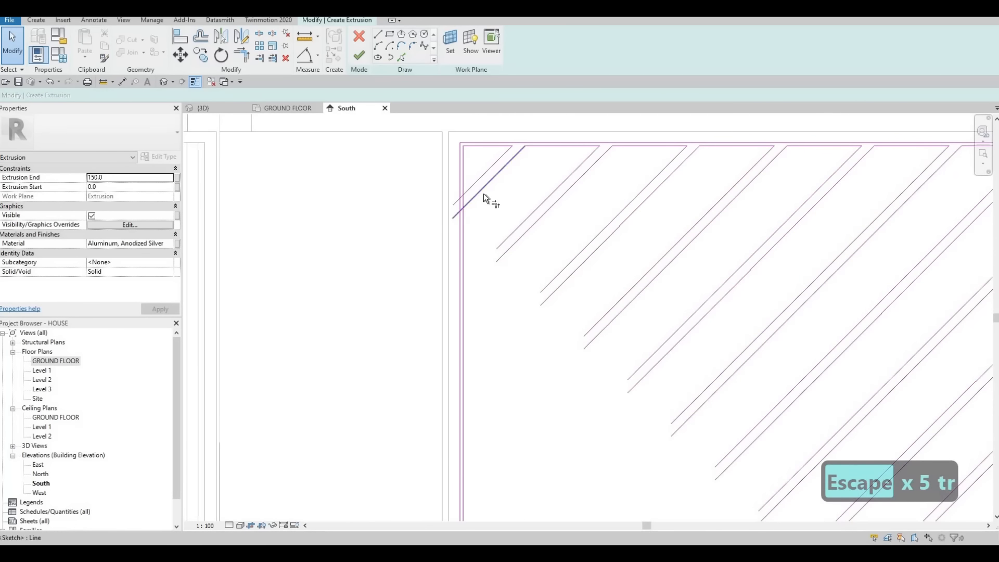
pyautogui.scroll(2, 482, 188)
pyautogui.click(467, 184)
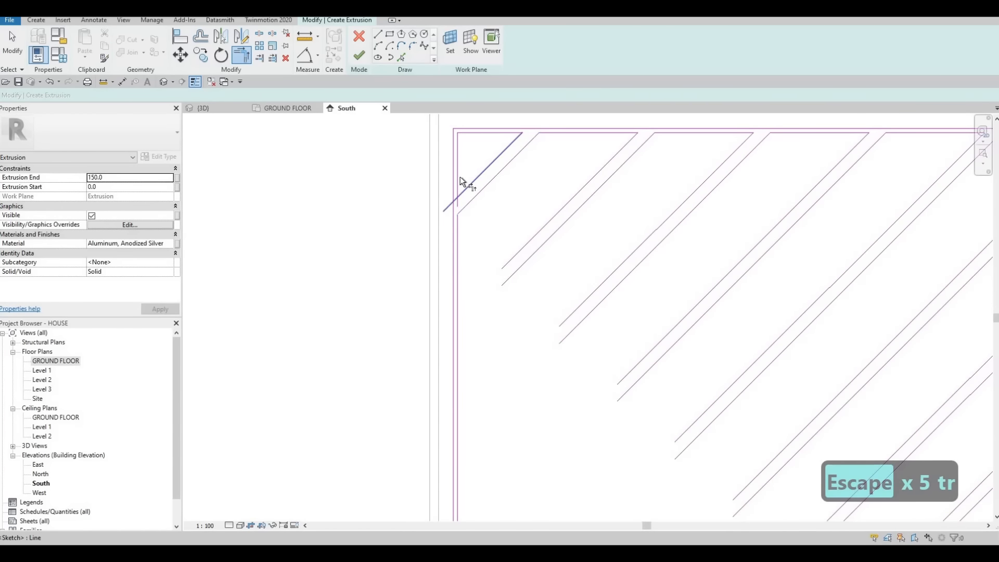
pyautogui.click(459, 176)
# - Trim and extend the second diagonal line pair from the top-left corner to the inner left edge
pyautogui.click(532, 239)
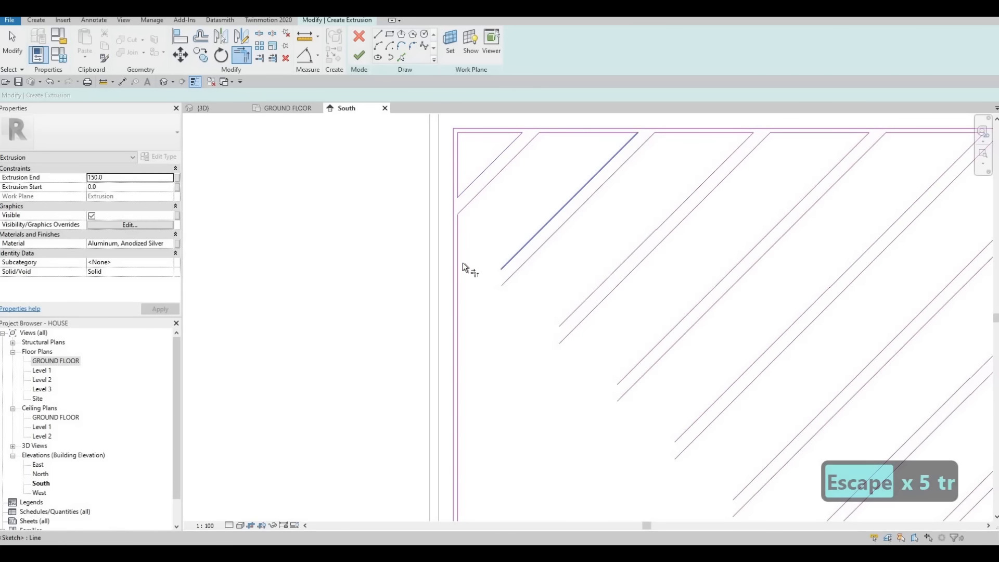
pyautogui.click(460, 271)
pyautogui.click(516, 276)
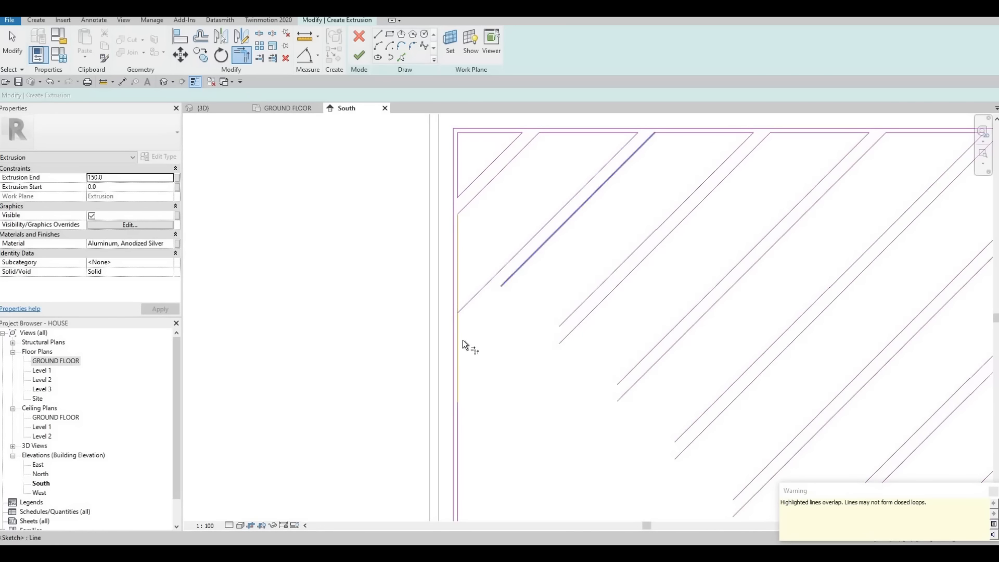
pyautogui.click(459, 339)
# - Extend the third diagonal line pair to the inner left edge and delete the overlapping leftover edge segment
pyautogui.moveTo(577, 248); pyautogui.dragTo(590, 167, button='middle')
pyautogui.click(583, 235)
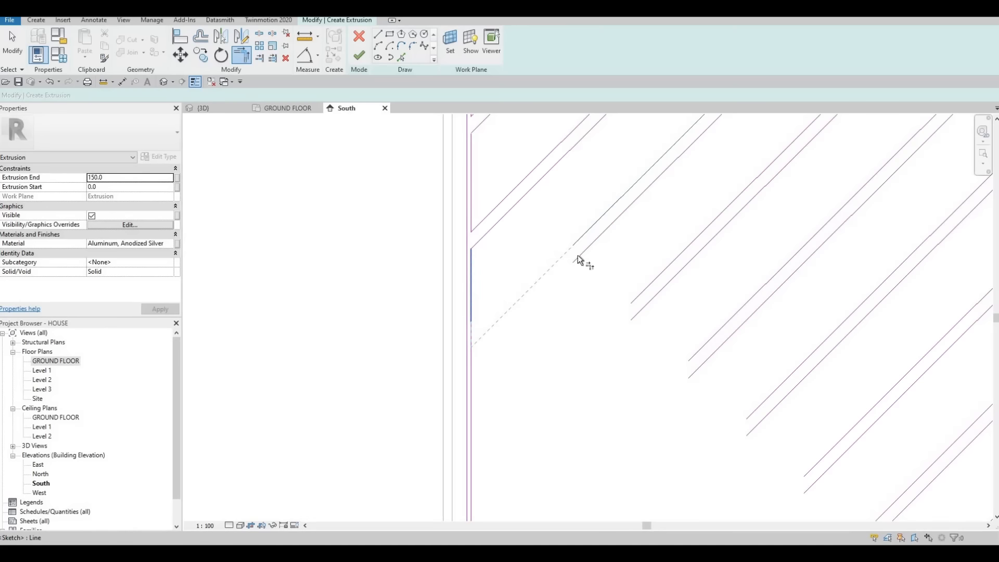
pyautogui.click(472, 361)
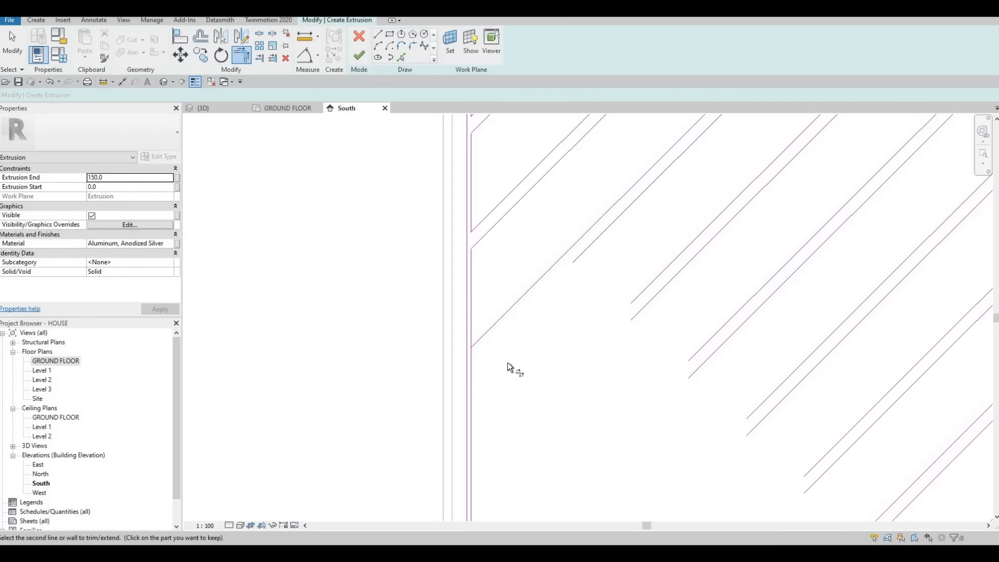
pyautogui.click(471, 345)
pyautogui.press('Escape')
pyautogui.click(472, 345)
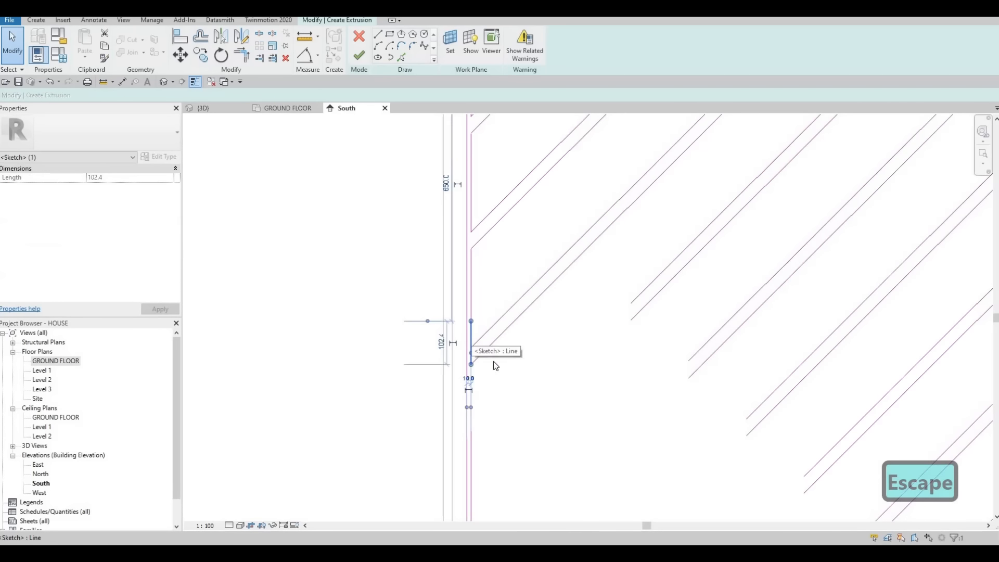
pyautogui.press('Delete')
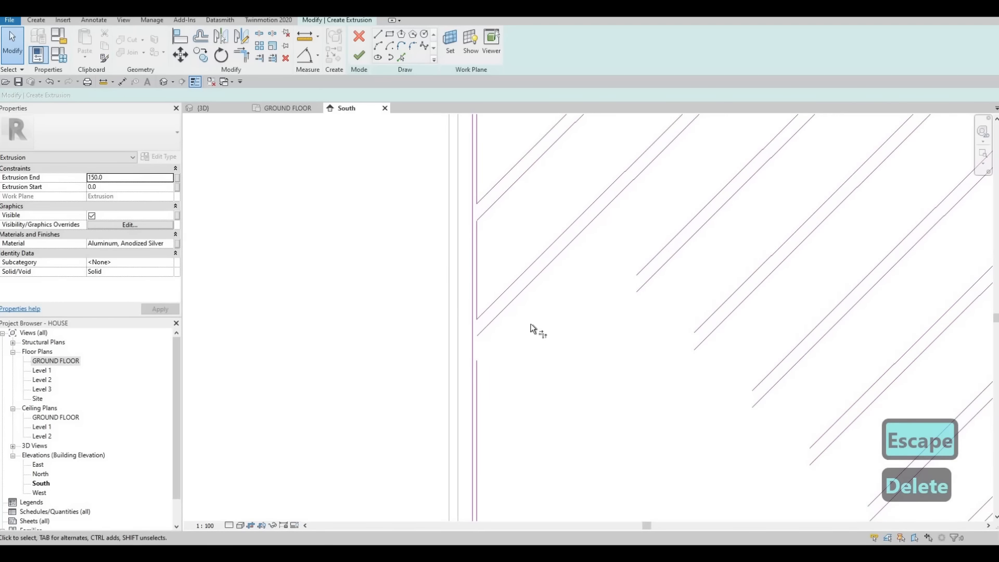
# - Trim and extend the third bar's lower line to a corner with the next inner left edge segment below
pyautogui.press('t')
pyautogui.press('r')
pyautogui.click(505, 312)
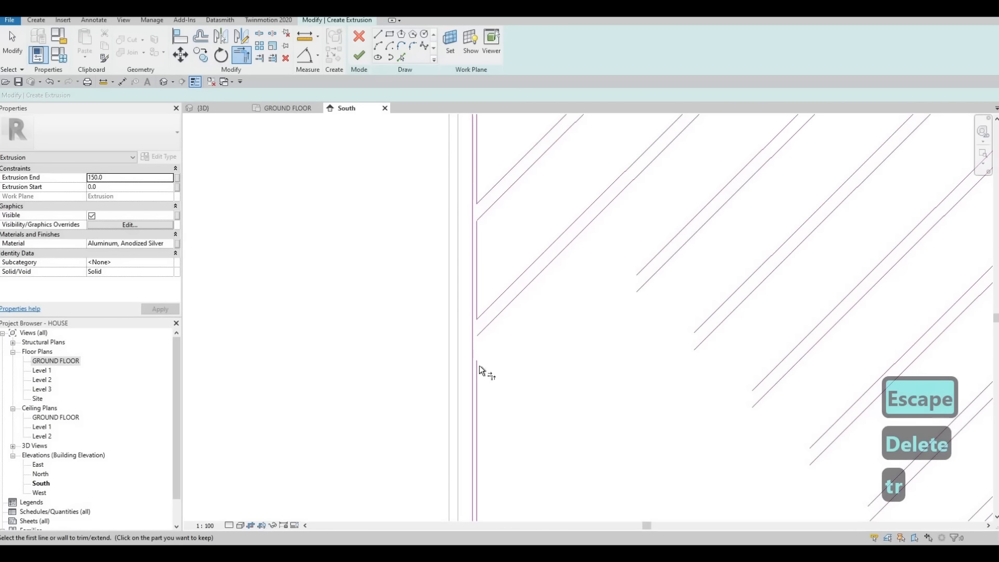
pyautogui.click(477, 372)
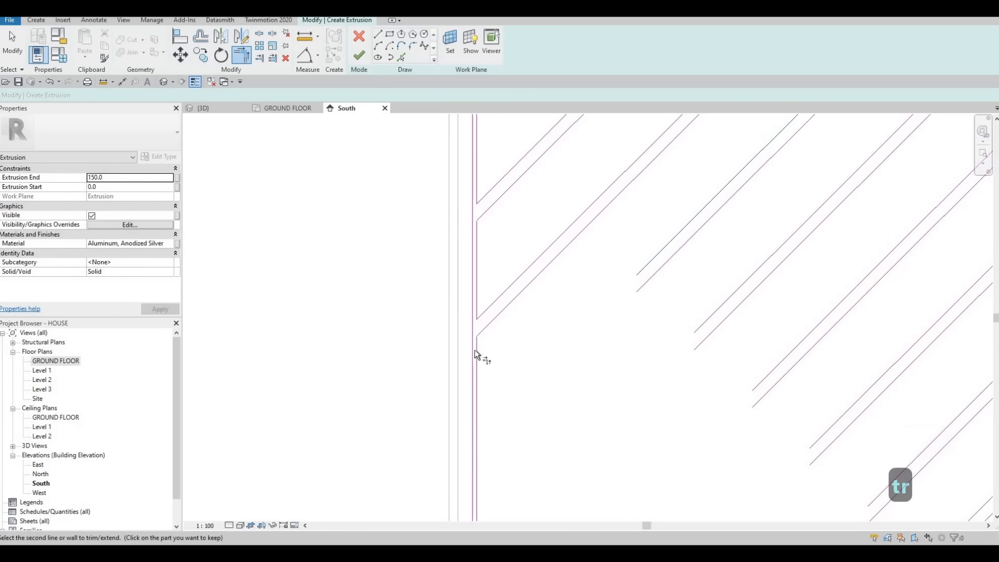
pyautogui.click(476, 352)
# - Trim and extend the fourth diagonal line pair from the top-left corner to corners with the inner left edge
pyautogui.click(647, 287)
pyautogui.click(477, 478)
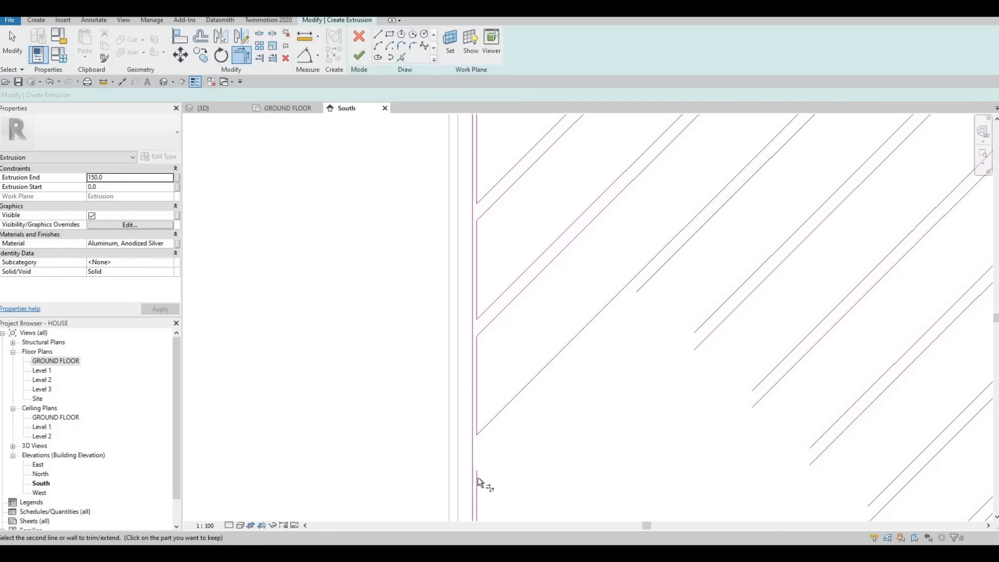
pyautogui.scroll(-2, 641, 213)
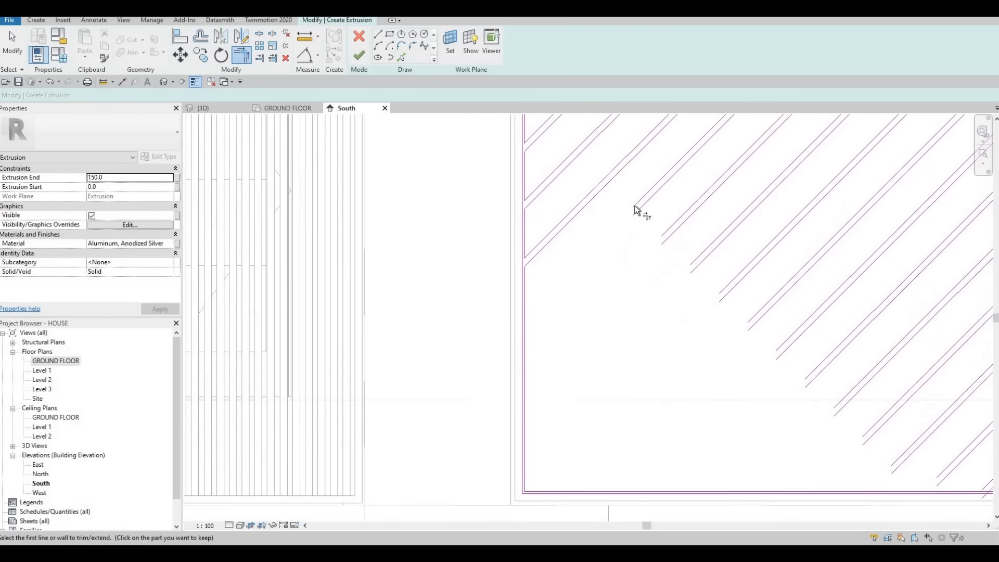
# - Trim and extend the fifth and sixth diagonal line pairs to corners with the inner left edge segments
pyautogui.click(523, 295)
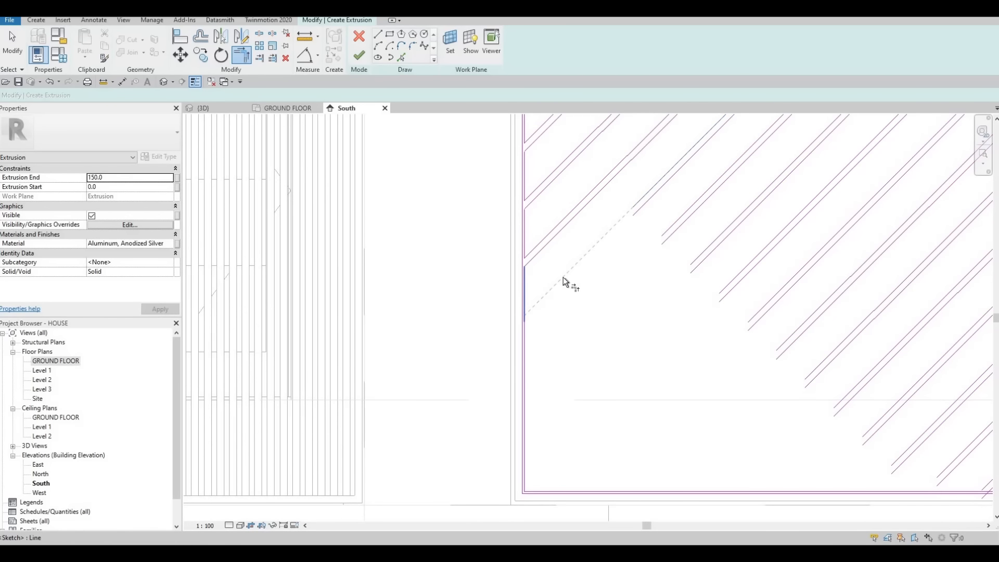
pyautogui.click(638, 211)
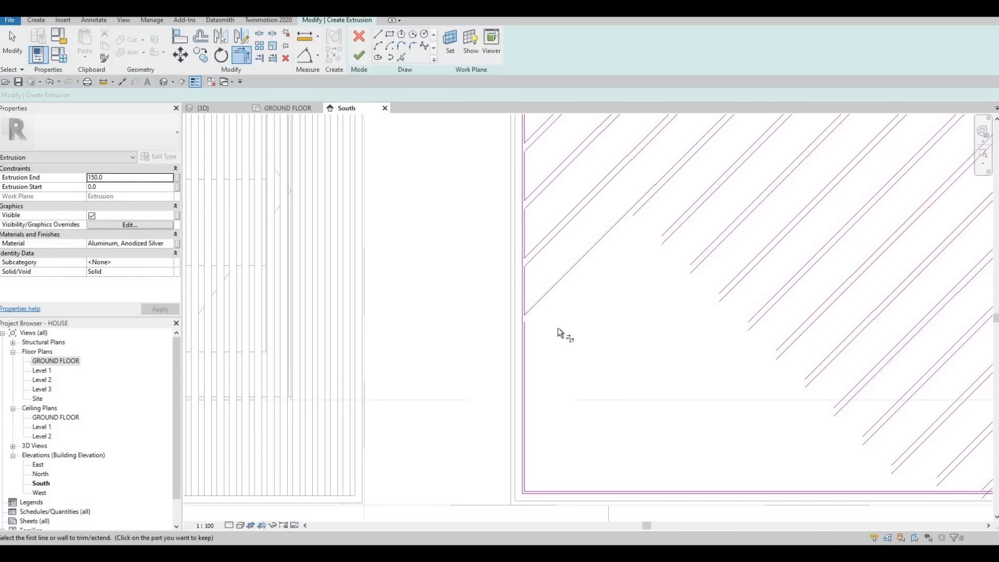
pyautogui.click(659, 250)
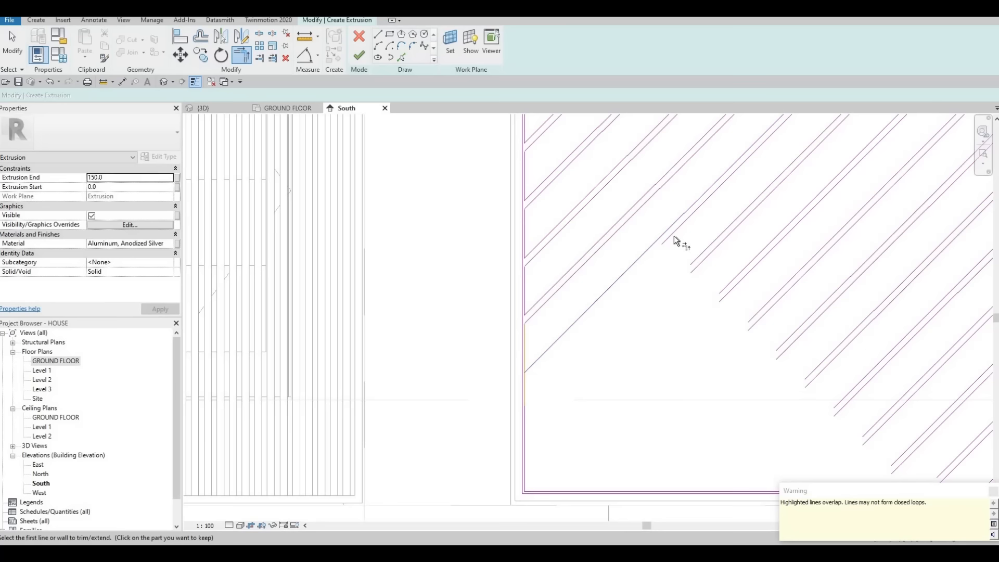
pyautogui.click(523, 388)
# - Trim and extend the seventh diagonal line pair from the top-left corner to the inner left edge
pyautogui.click(697, 262)
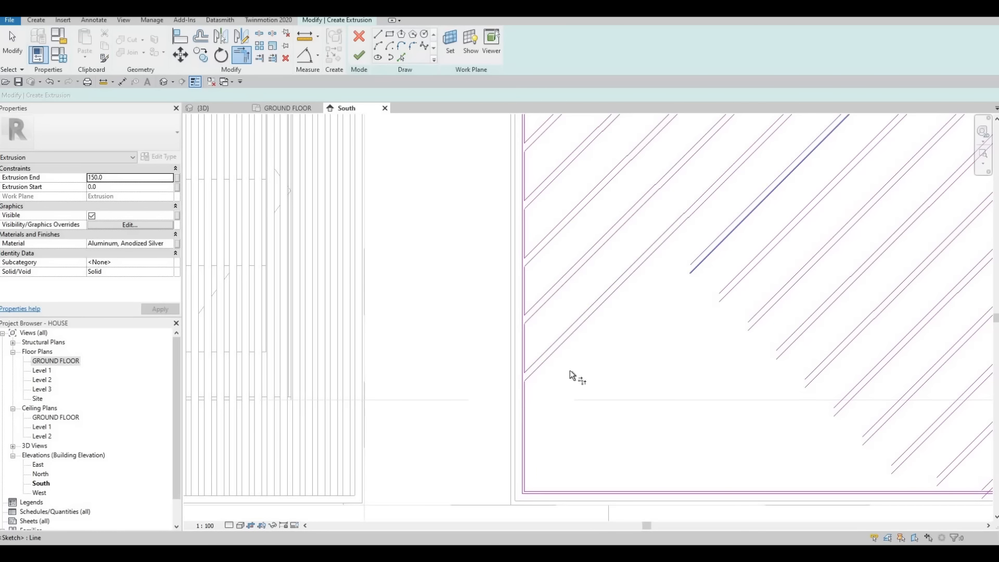
pyautogui.click(527, 388)
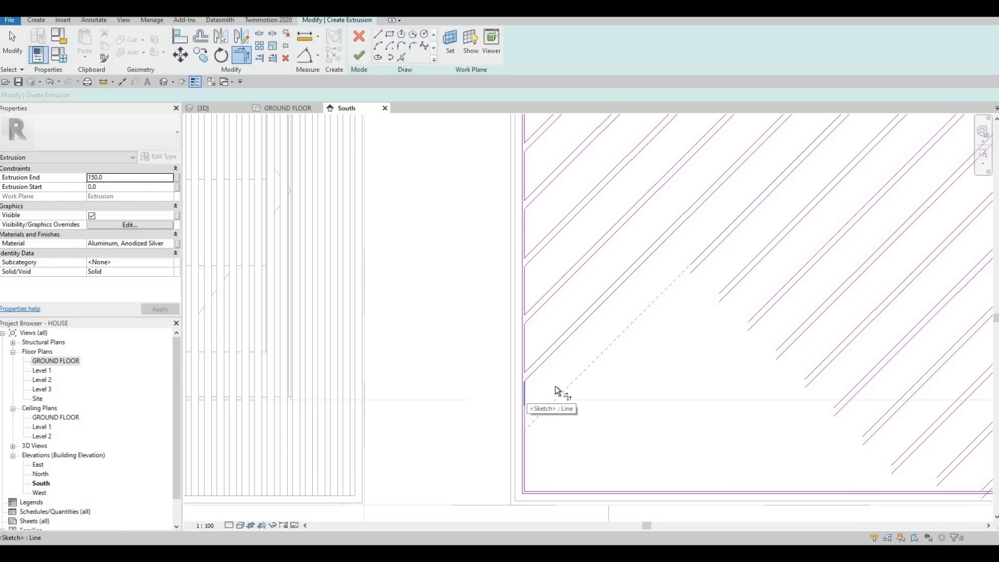
pyautogui.click(697, 267)
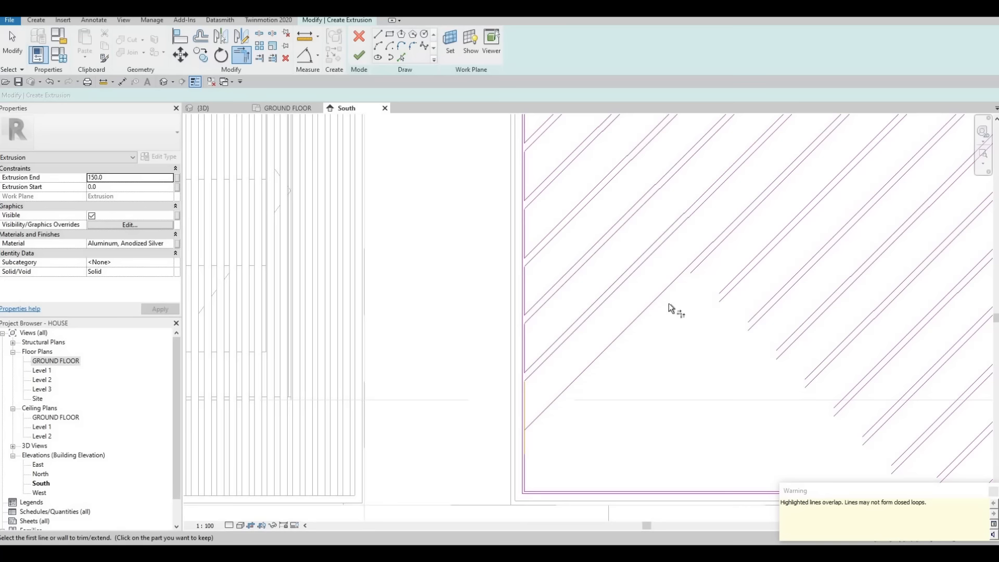
pyautogui.click(524, 435)
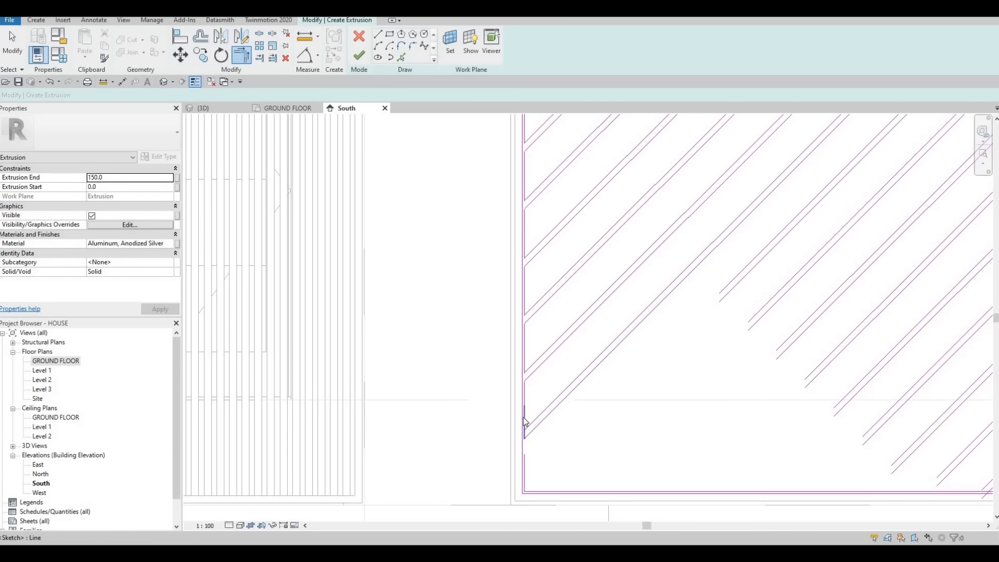
# - Delete the short leftover segment of the inner left edge at the seventh diagonal bar's lower end
pyautogui.scroll(1, 524, 418)
pyautogui.press('Escape')
pyautogui.press('Escape')
pyautogui.click(525, 417)
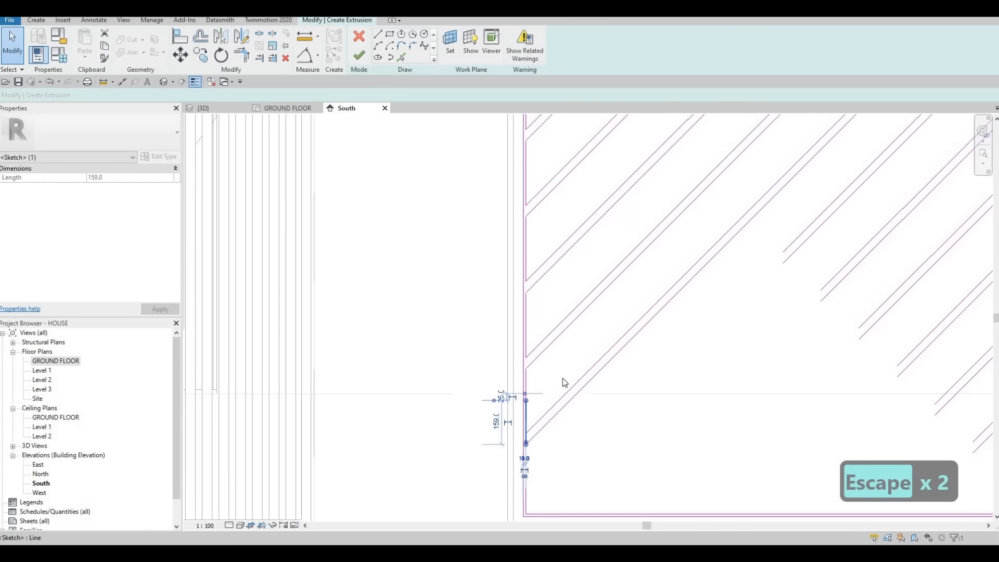
pyautogui.press('Delete')
pyautogui.scroll(-1, 557, 395)
# - Trim and extend the seventh bar's lower line and the eighth bar's upper line to corners with the lowest inner left edge segment
pyautogui.press('Escape')
pyautogui.press('Escape')
pyautogui.press('t')
pyautogui.press('r')
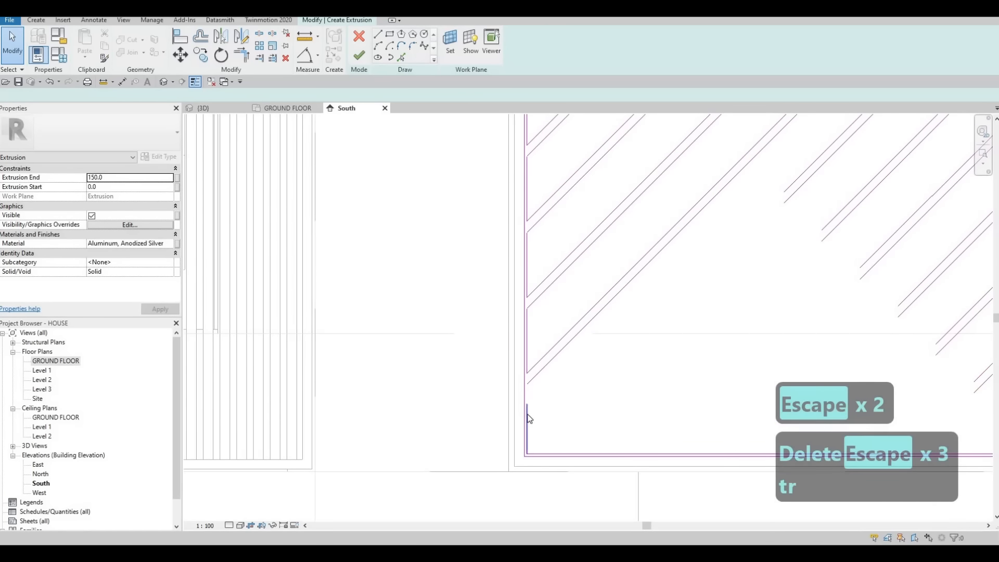
pyautogui.press('Escape')
pyautogui.press('Escape')
pyautogui.press('t')
pyautogui.press('r')
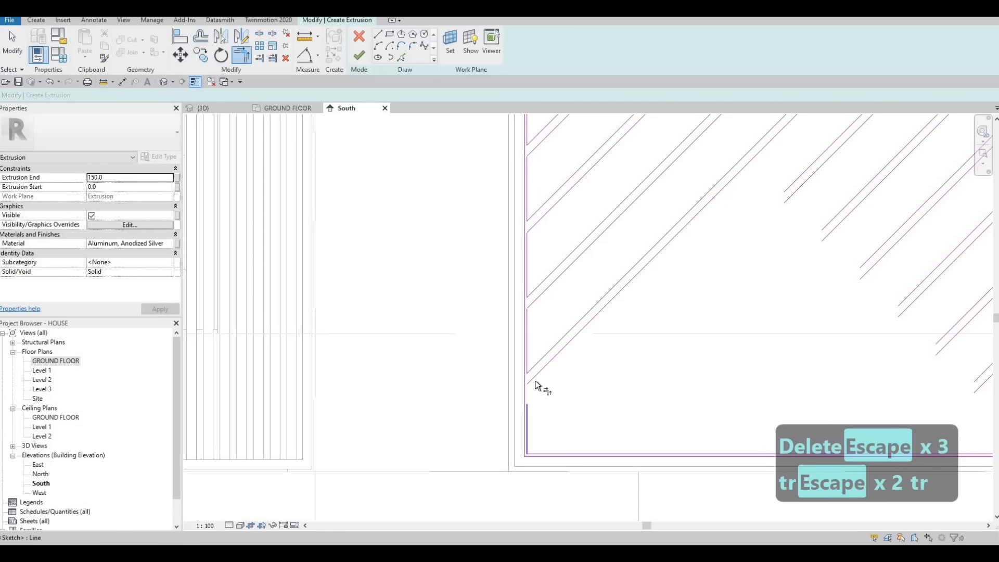
pyautogui.scroll(1, 744, 234)
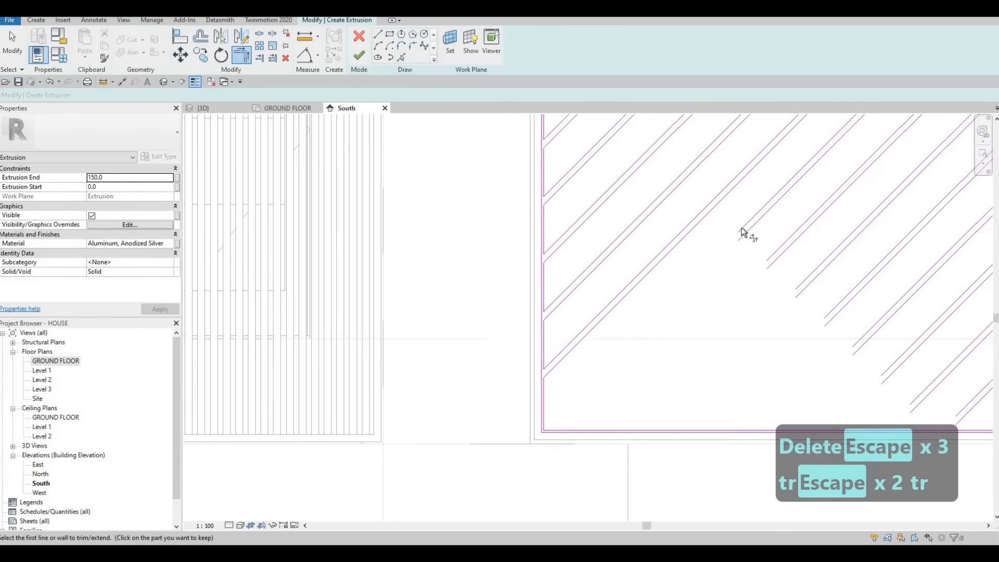
pyautogui.click(548, 404)
pyautogui.click(747, 231)
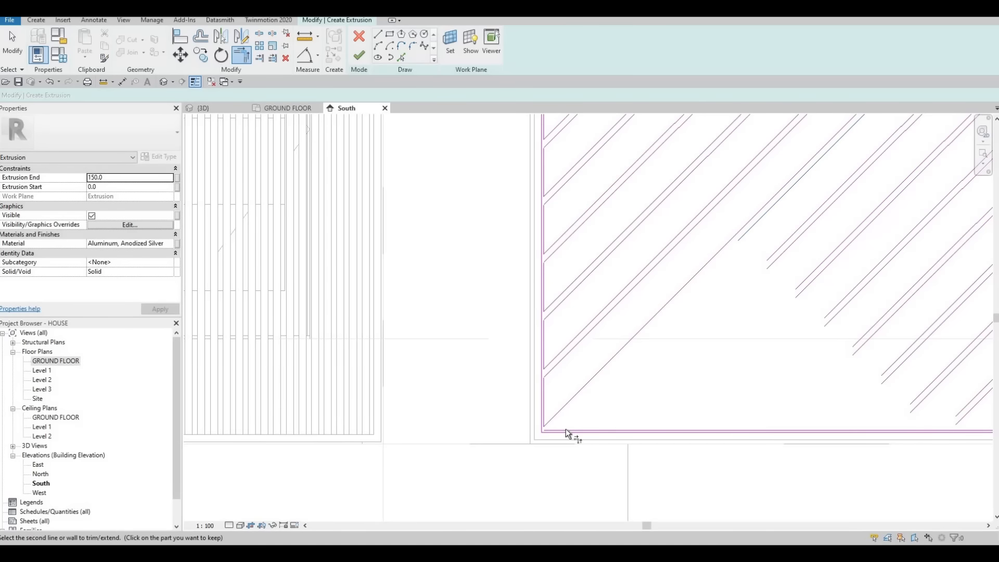
# - Trim and extend the eighth bar's lower line and the ninth line pair to the inner bottom edge, unjoining the conflicting elements
pyautogui.click(566, 431)
pyautogui.click(768, 262)
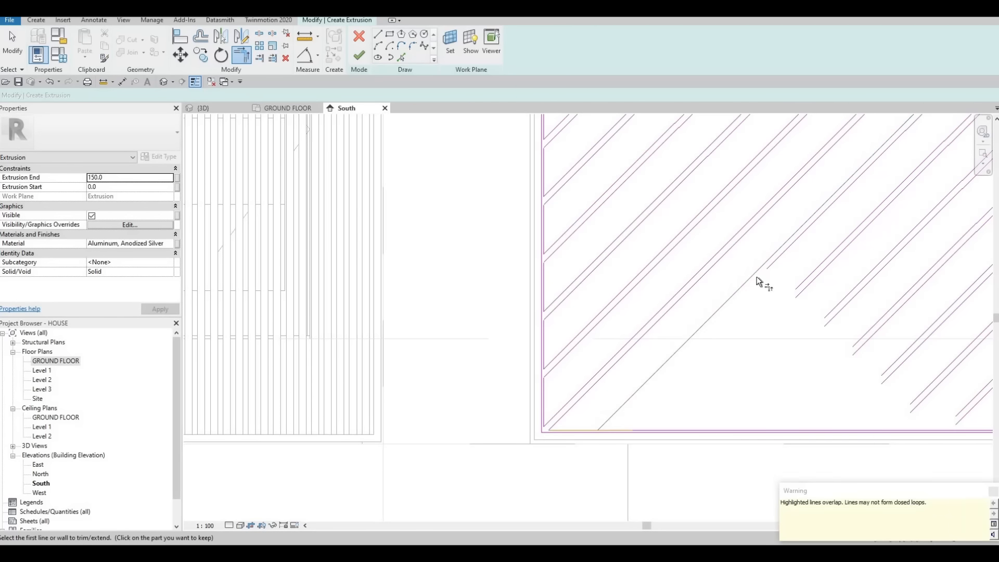
pyautogui.click(768, 267)
pyautogui.click(610, 433)
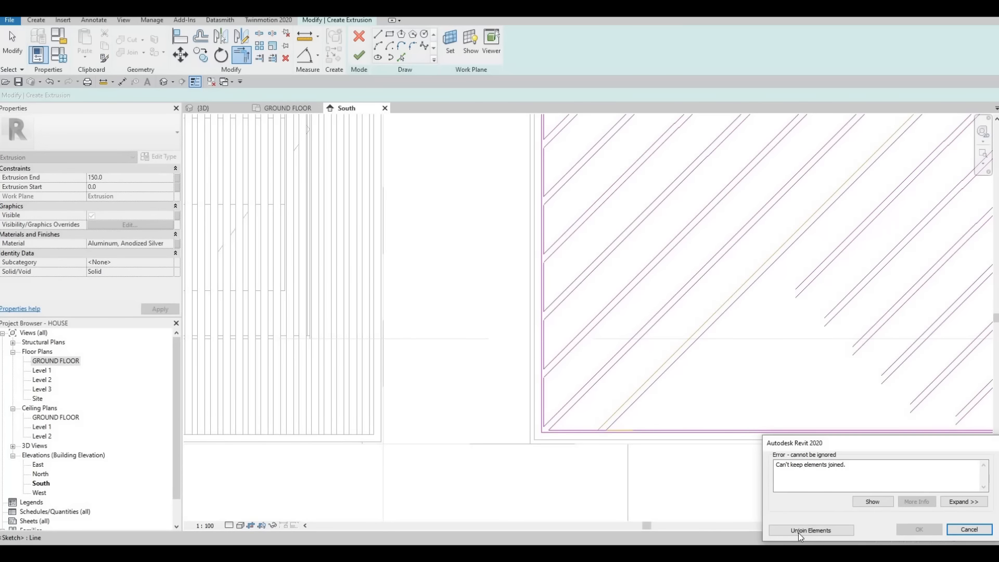
pyautogui.click(800, 530)
# - Delete the inner bottom edge segment between the eighth and ninth diagonal bars
pyautogui.press('Escape')
pyautogui.scroll(2, 596, 433)
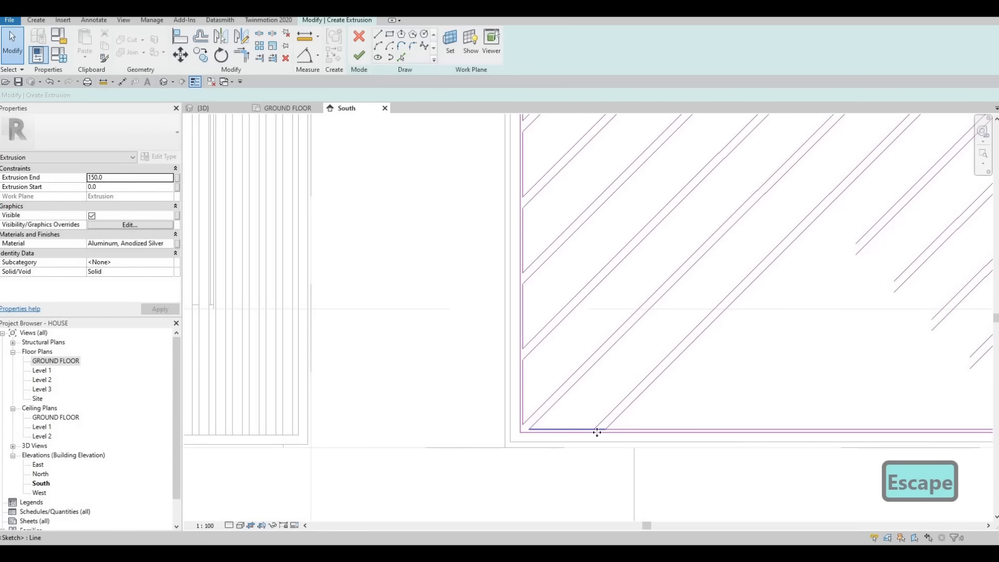
pyautogui.click(597, 431)
pyautogui.press('Delete')
# - Draw a short replacement line along the inner bottom edge, starting at the lower end of the ninth bar's upper line
pyautogui.moveTo(602, 432); pyautogui.dragTo(541, 435, button='middle')
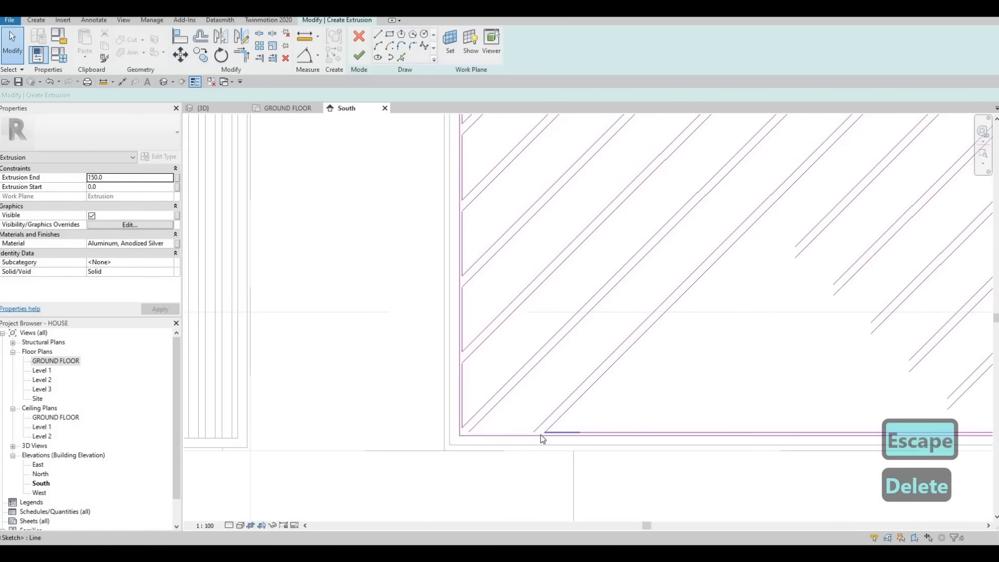
pyautogui.scroll(1, 555, 434)
pyautogui.click(553, 433)
pyautogui.press('c')
pyautogui.press('s')
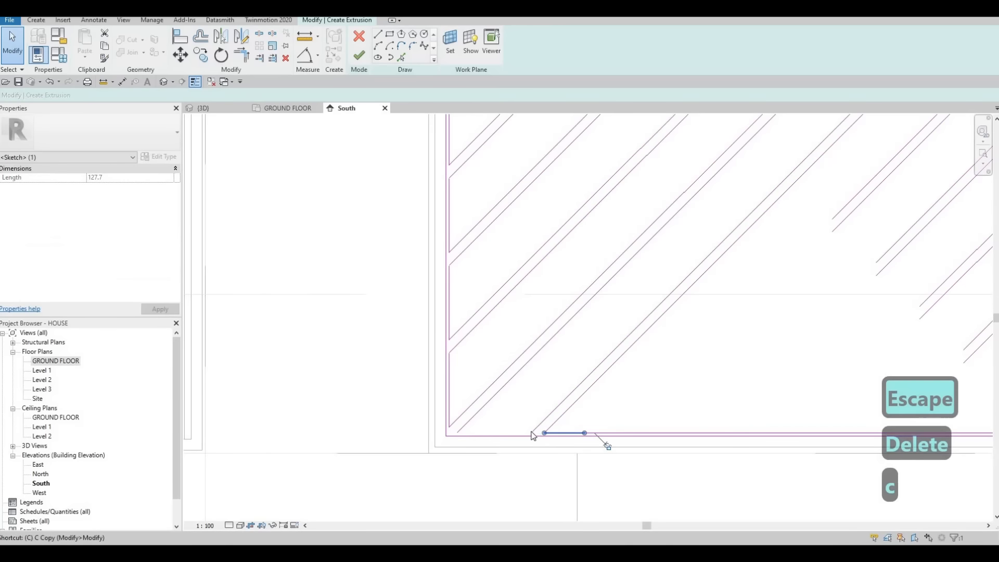
pyautogui.press('Escape')
pyautogui.press('Escape')
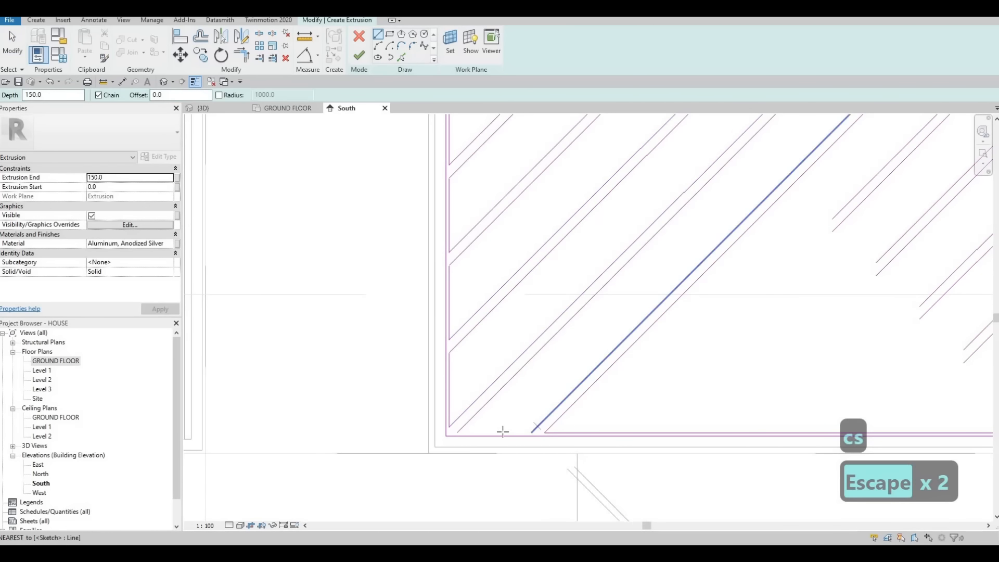
pyautogui.click(531, 432)
pyautogui.click(506, 432)
# - Trim and extend the eighth bar's lower line to a corner with the new inner bottom edge line
pyautogui.press('Escape')
pyautogui.press('Escape')
pyautogui.press('t')
pyautogui.press('r')
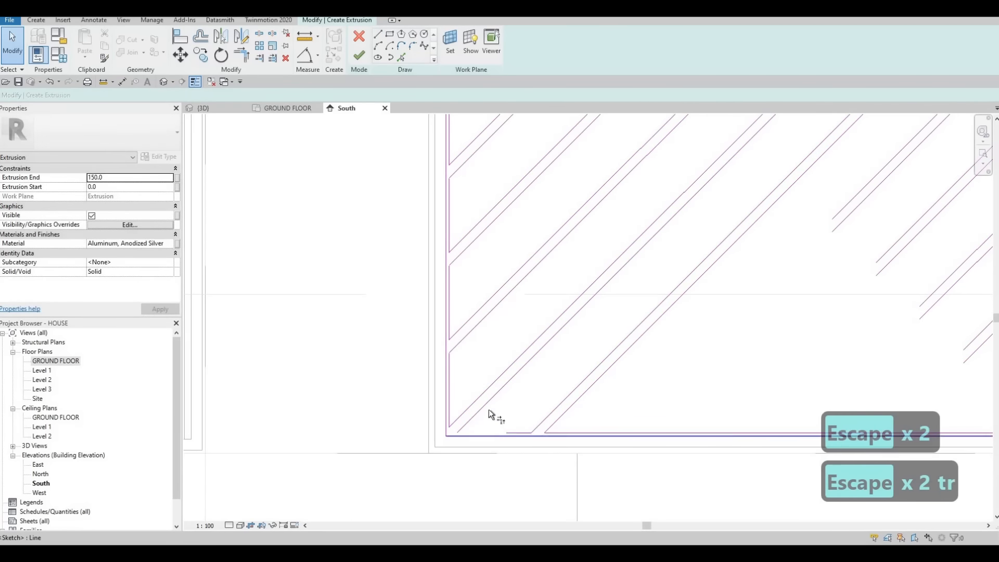
pyautogui.click(484, 405)
pyautogui.click(527, 433)
pyautogui.press('Escape')
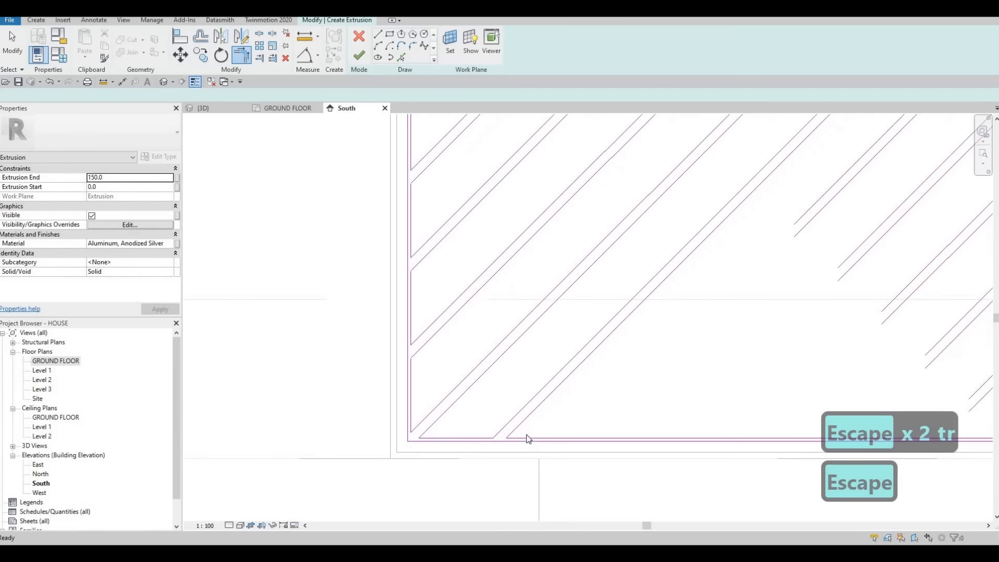
# - Delete the bottom edge segment beside the ninth bar and trim the tenth bar's upper line to the next bottom edge segment
pyautogui.click(563, 439)
pyautogui.press('Delete')
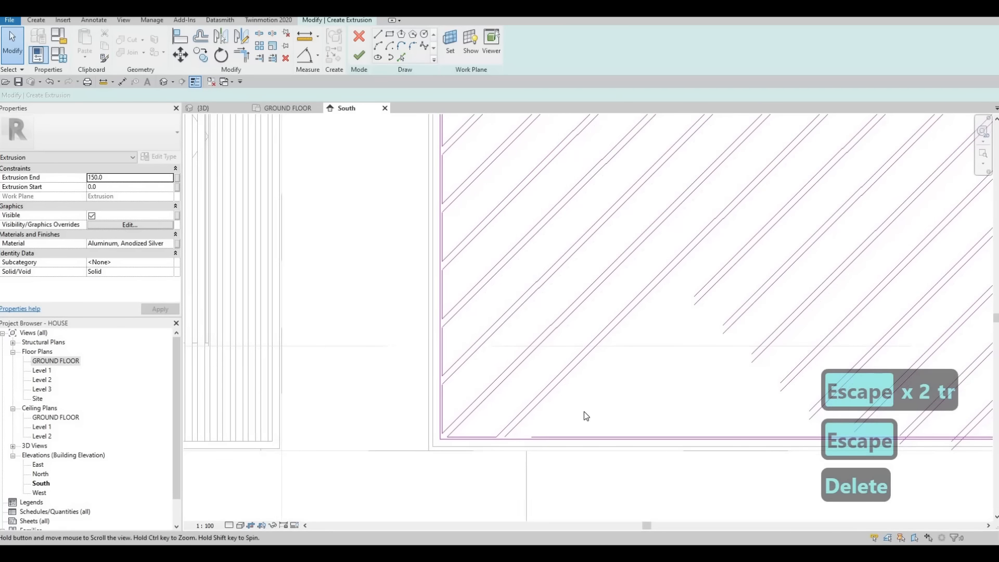
pyautogui.press('Escape')
pyautogui.press('t')
pyautogui.press('r')
pyautogui.click(698, 294)
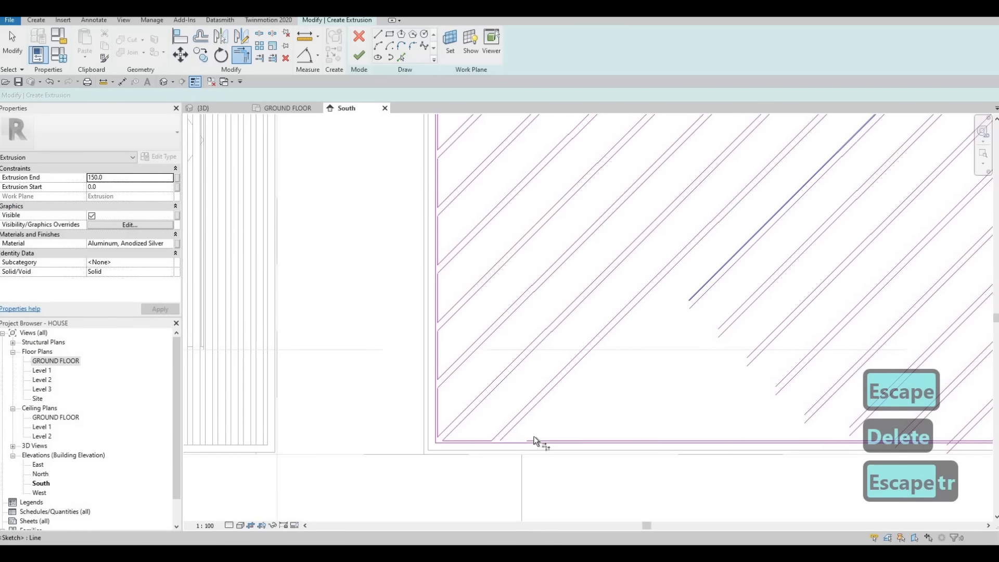
pyautogui.click(533, 442)
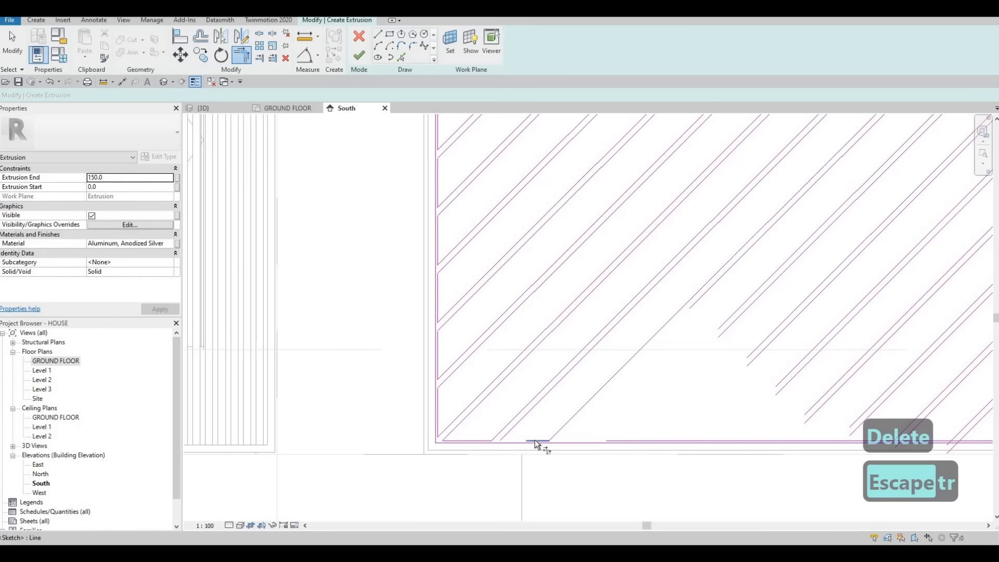
# - Trim and extend the ninth and tenth bars' lower lines and the eleventh line pair to corners with the inner bottom edge segments
pyautogui.click(701, 294)
pyautogui.click(610, 439)
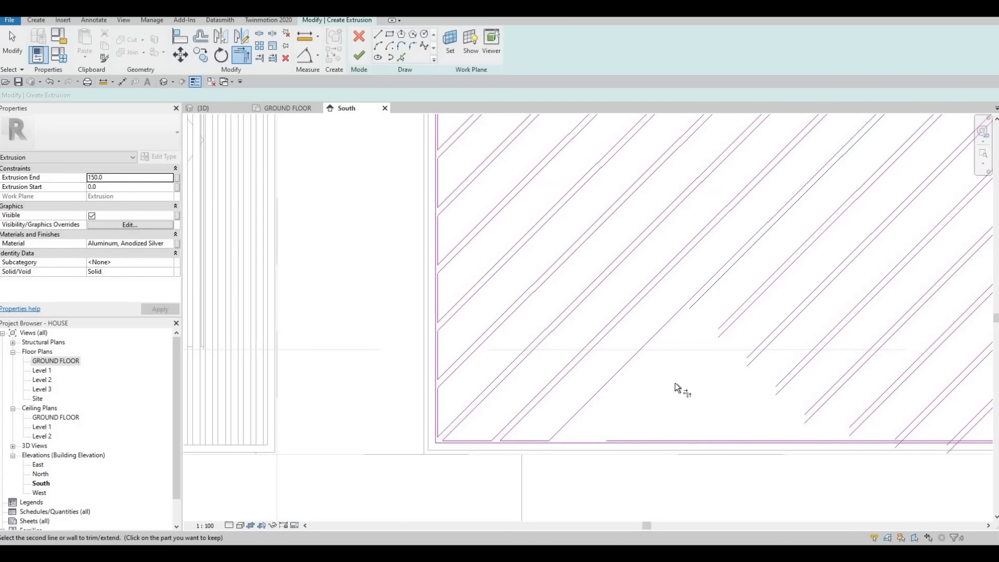
pyautogui.click(591, 442)
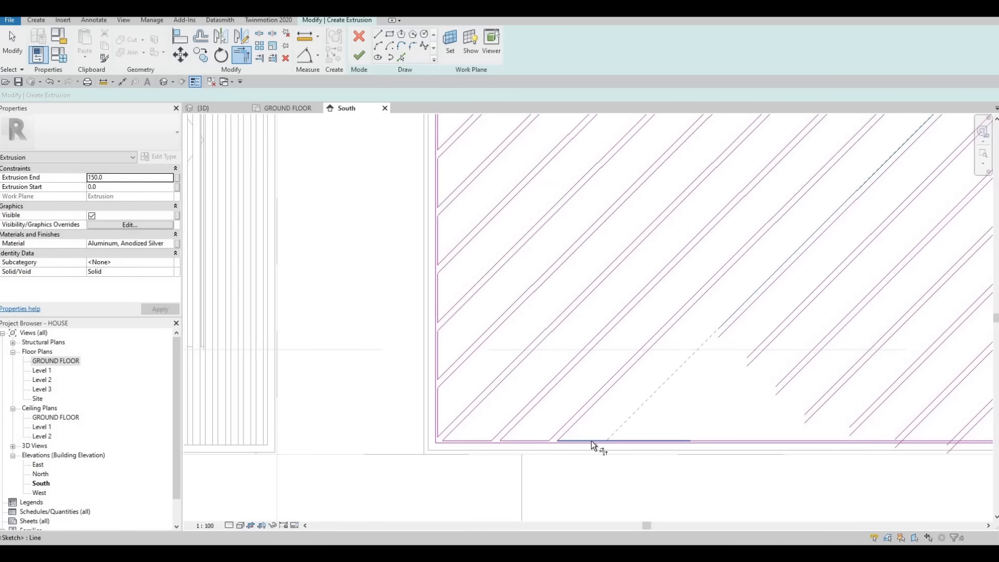
pyautogui.click(727, 328)
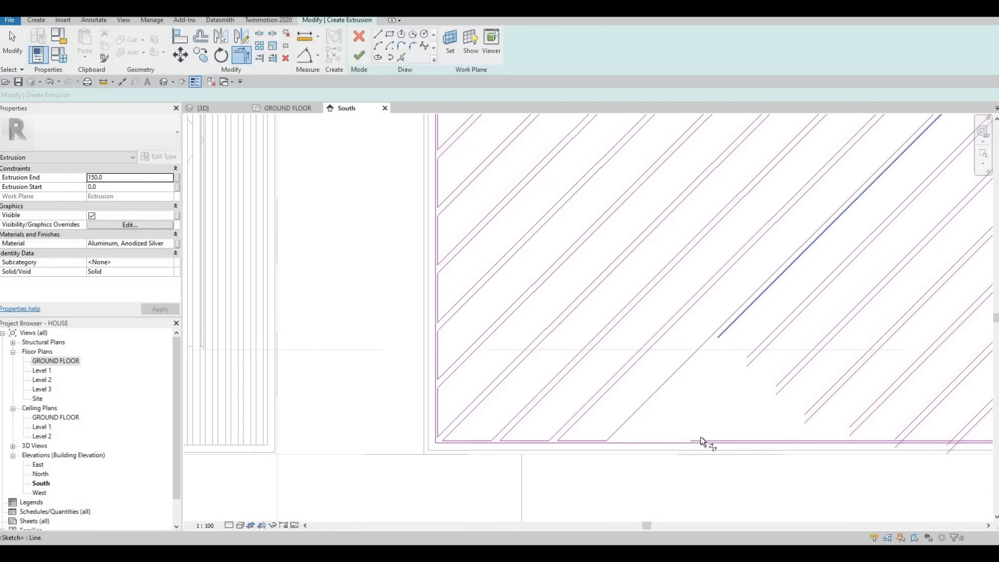
pyautogui.click(700, 438)
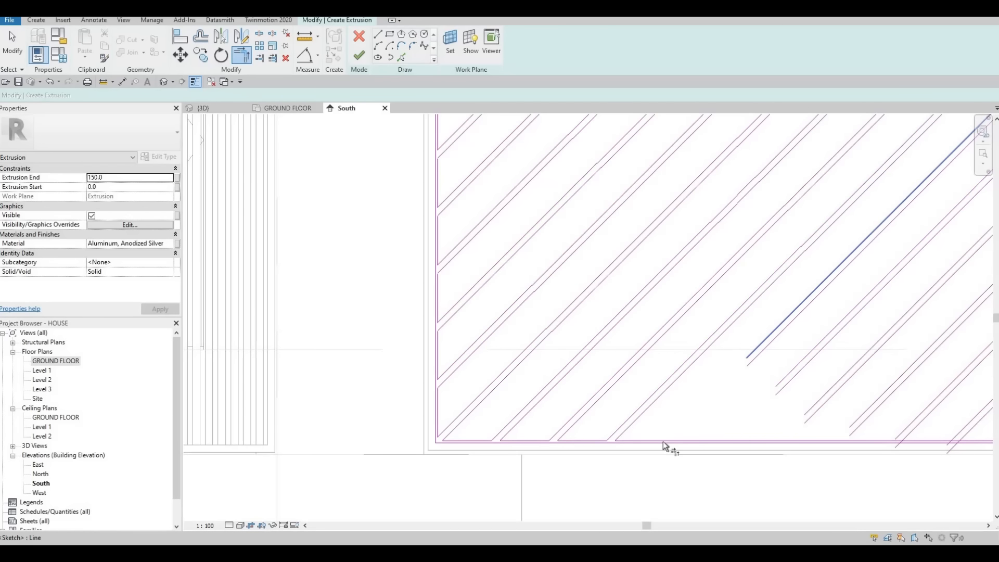
# - Trim and extend the twelfth, thirteenth and fourteenth diagonal line pairs to corners with the inner bottom edge segments
pyautogui.click(665, 440)
pyautogui.click(753, 359)
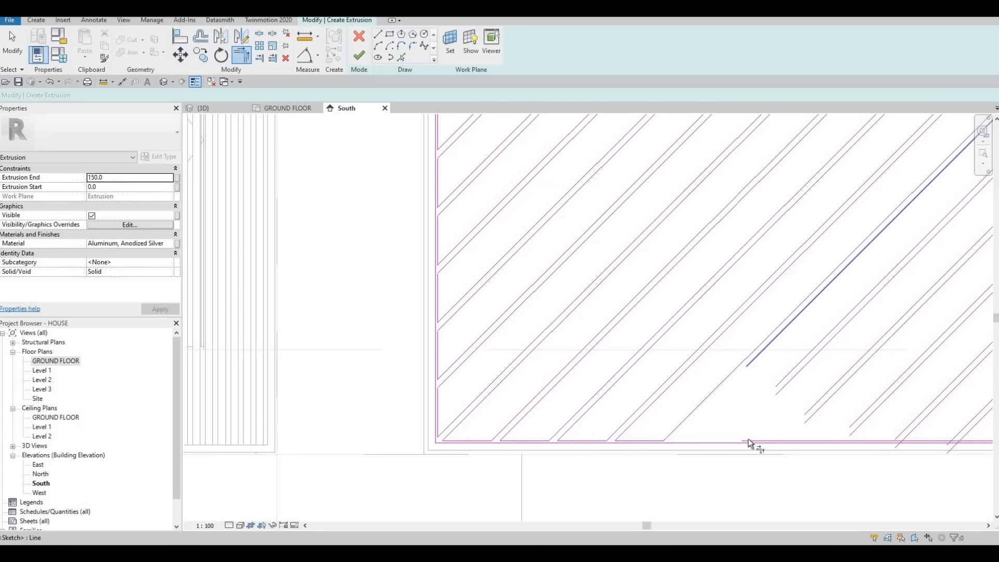
pyautogui.click(748, 439)
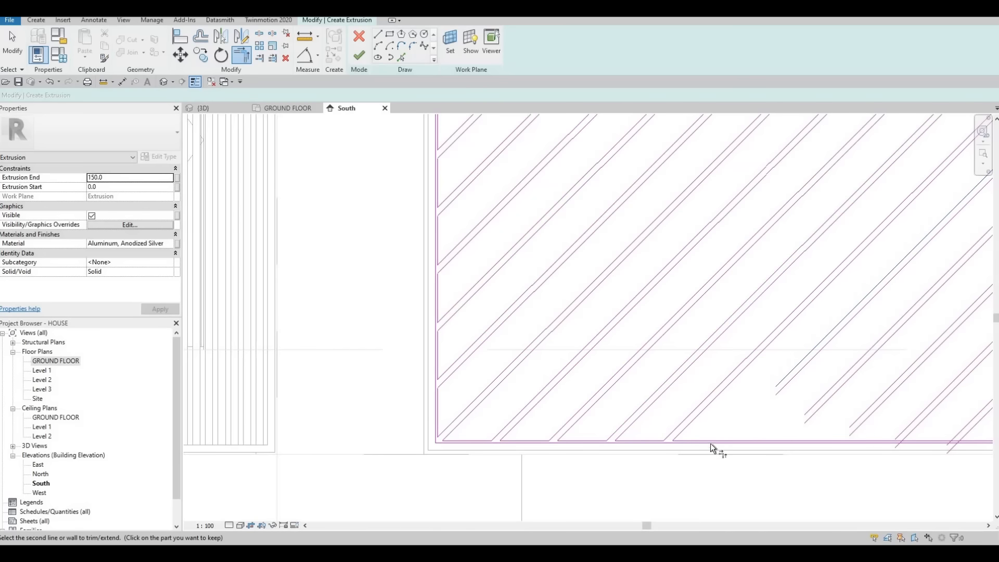
pyautogui.click(712, 441)
pyautogui.click(787, 384)
pyautogui.click(786, 385)
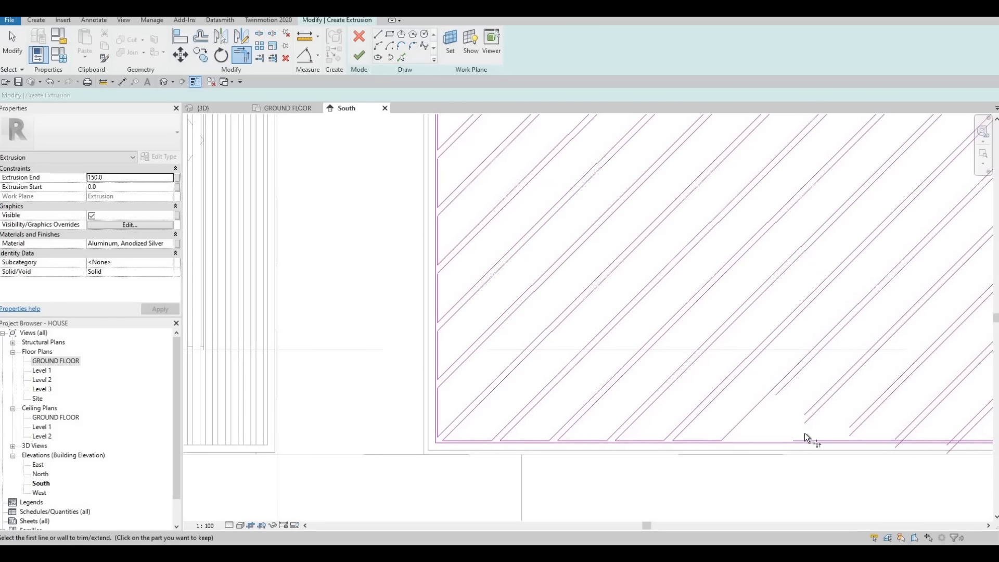
pyautogui.click(802, 440)
pyautogui.click(811, 404)
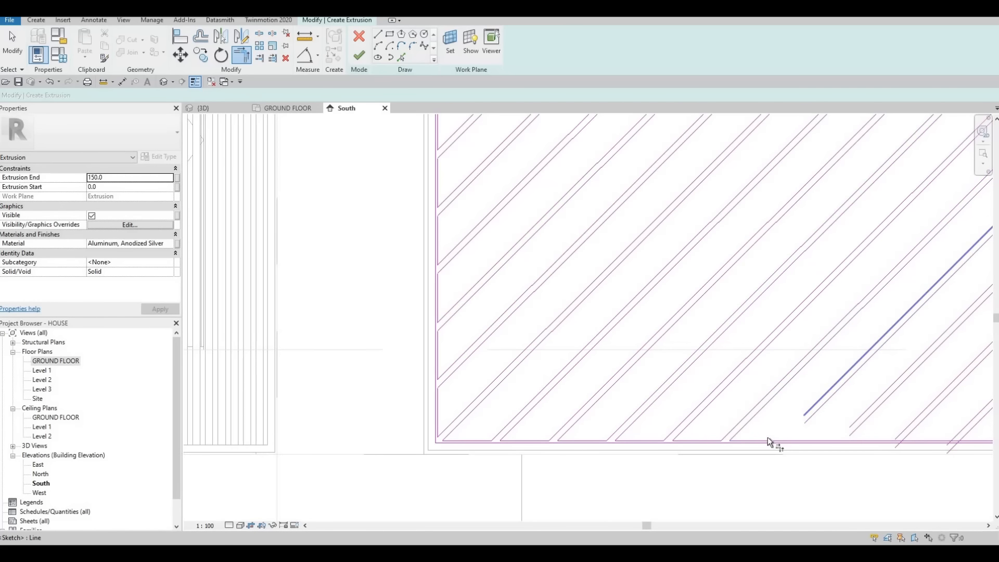
pyautogui.click(853, 440)
# - Undo the wrong trim near the lower-right corner and trim the last two diagonal line pairs to the inner bottom edge
pyautogui.moveTo(889, 435); pyautogui.dragTo(780, 407, button='middle')
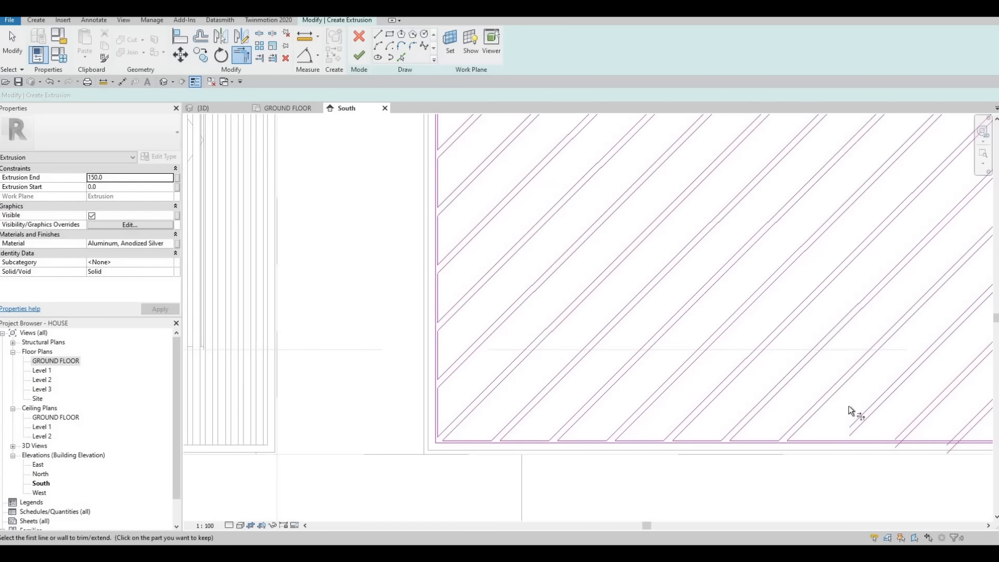
pyautogui.click(839, 415)
pyautogui.click(860, 405)
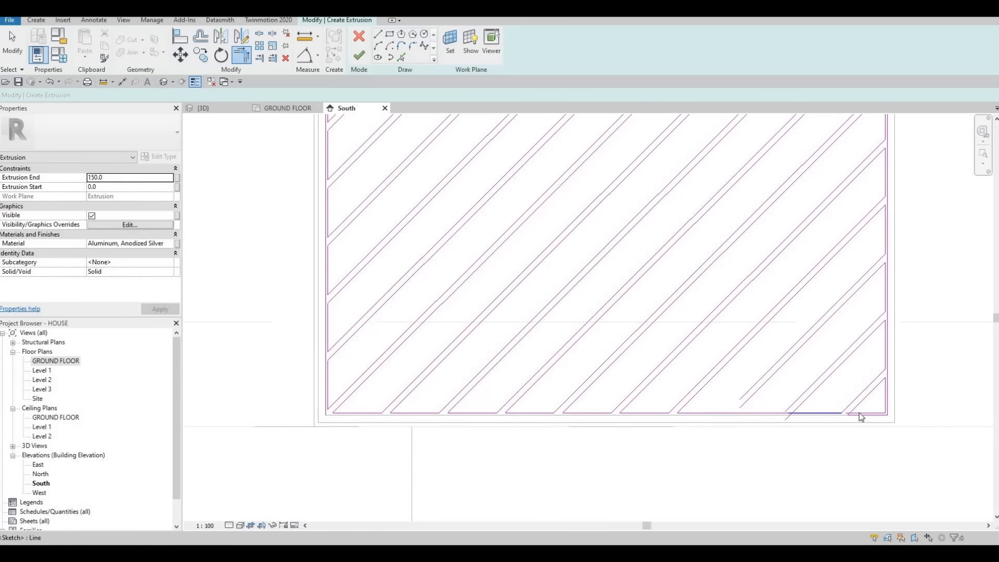
pyautogui.hotkey('ctrl', 'z')
pyautogui.scroll(3, 849, 406)
pyautogui.click(855, 415)
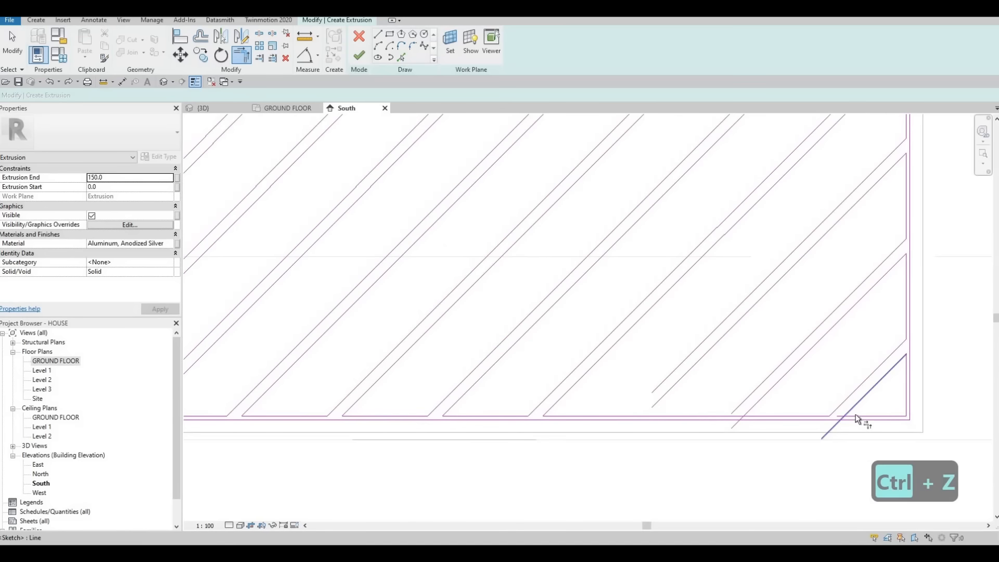
pyautogui.click(773, 417)
pyautogui.click(759, 396)
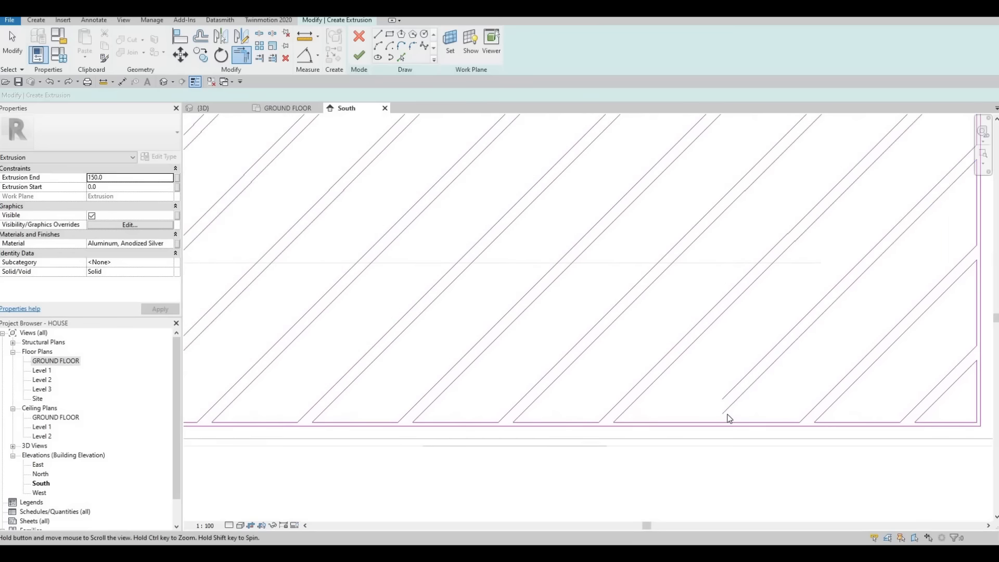
# - Split the inner bottom edge below the one remaining open bar and trim its two lines to corners with the split segments
pyautogui.press('Escape')
pyautogui.press('Escape')
pyautogui.press('s')
pyautogui.press('l')
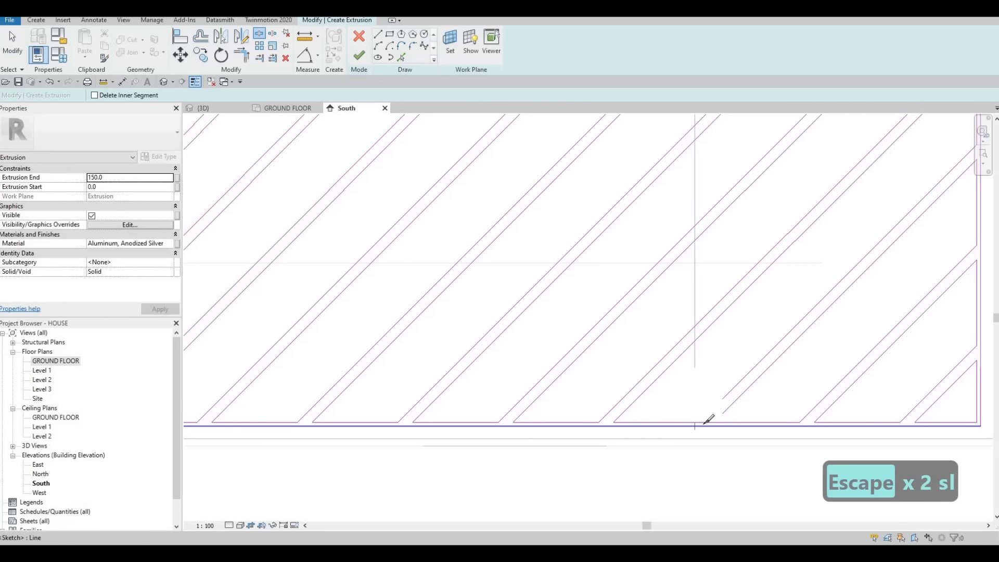
pyautogui.press('t')
pyautogui.press('r')
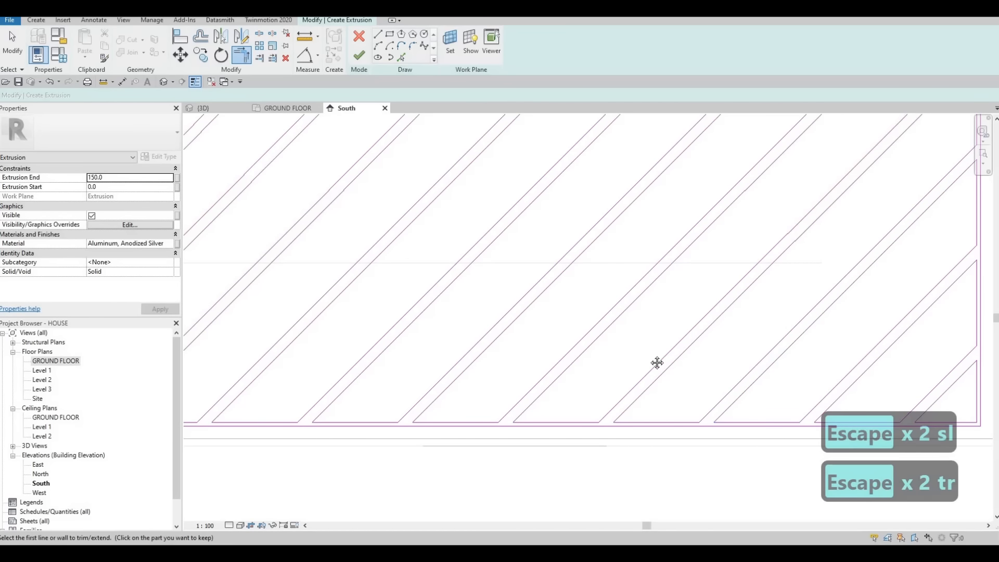
# - Finish the extrusion sketch of the gate's inner frame and diagonal bars
pyautogui.scroll(-5, 659, 362)
pyautogui.press('Escape')
pyautogui.moveTo(599, 243); pyautogui.dragTo(535, 229, button='middle')
pyautogui.scroll(3, 489, 182)
pyautogui.scroll(-1, 489, 182)
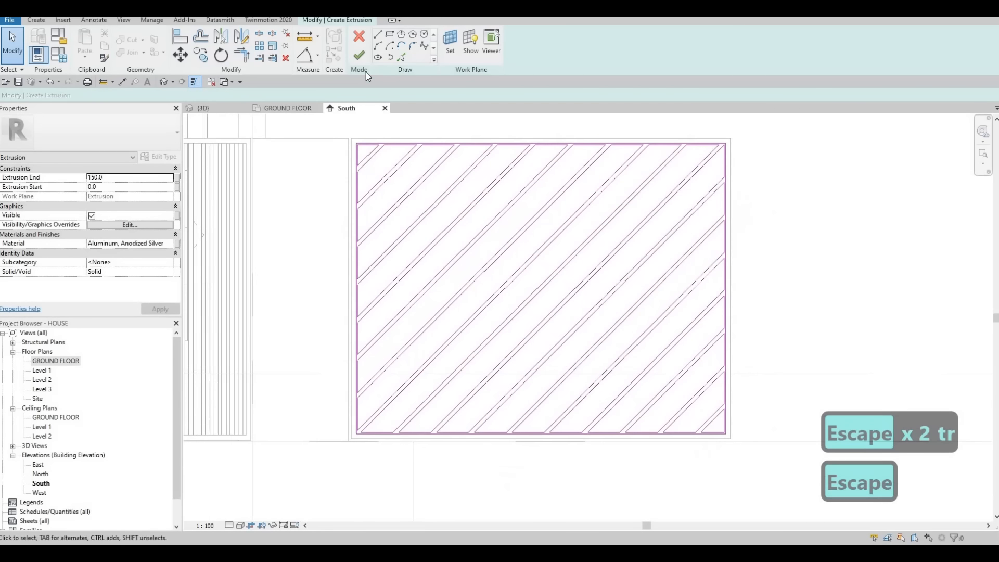
pyautogui.click(358, 56)
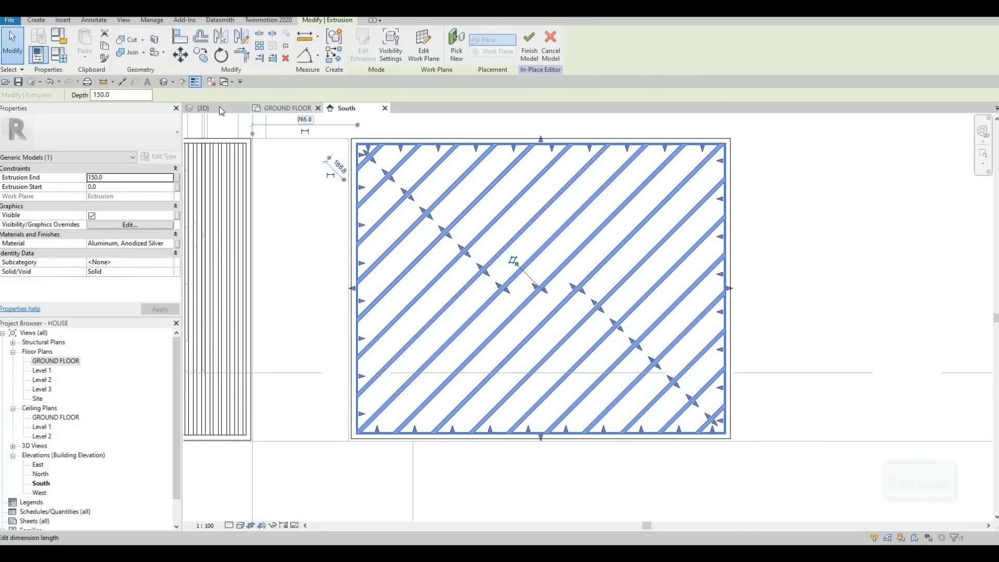
# - In the 3D view, align the back face of the large gate's inner barred frame with the back face of the small gate's bars
pyautogui.click(203, 109)
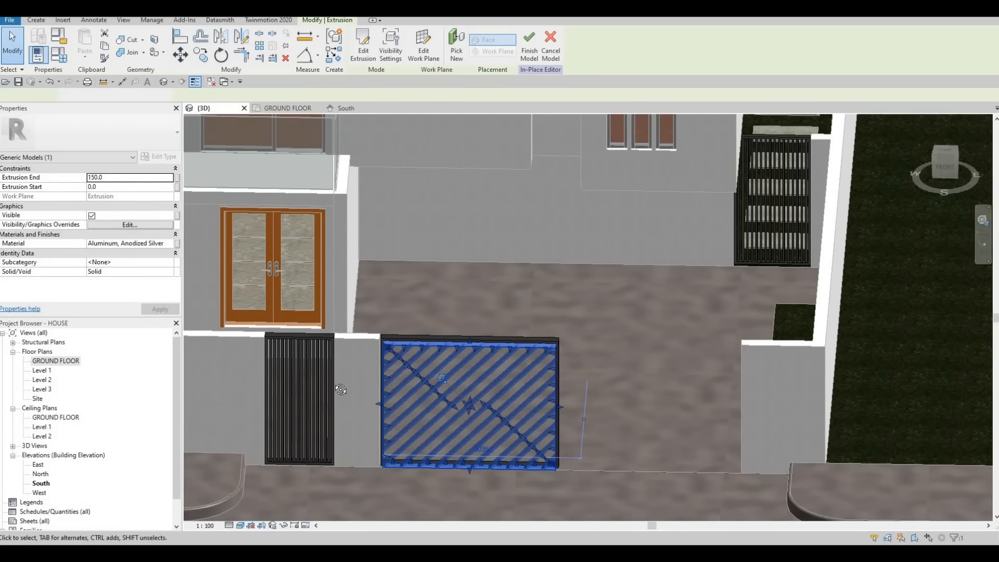
pyautogui.keyDown('shift'); pyautogui.moveTo(341, 389); pyautogui.dragTo(503, 372, button='middle'); pyautogui.keyUp('shift')
pyautogui.scroll(5, 503, 373)
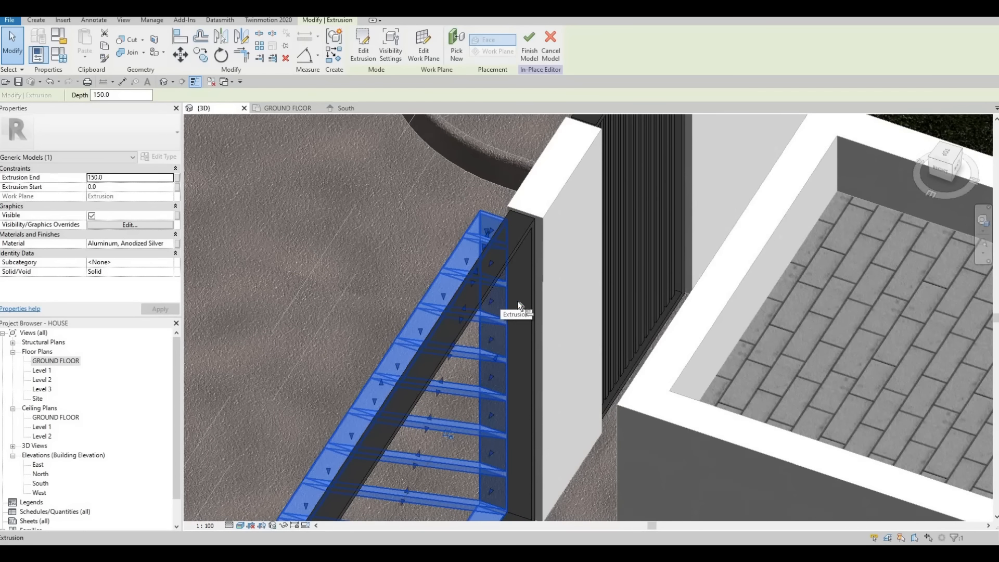
pyautogui.press('a')
pyautogui.press('l')
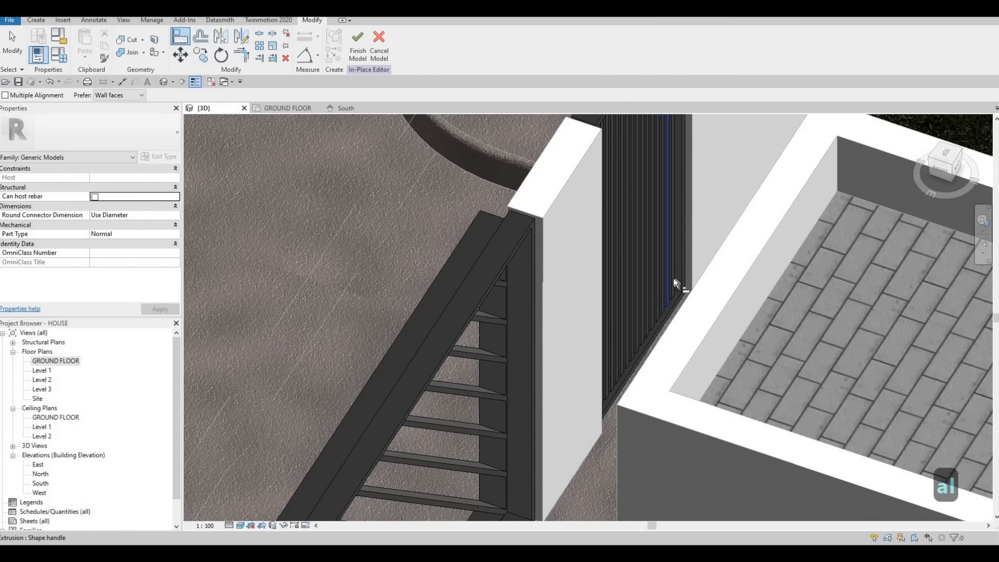
pyautogui.scroll(4, 674, 278)
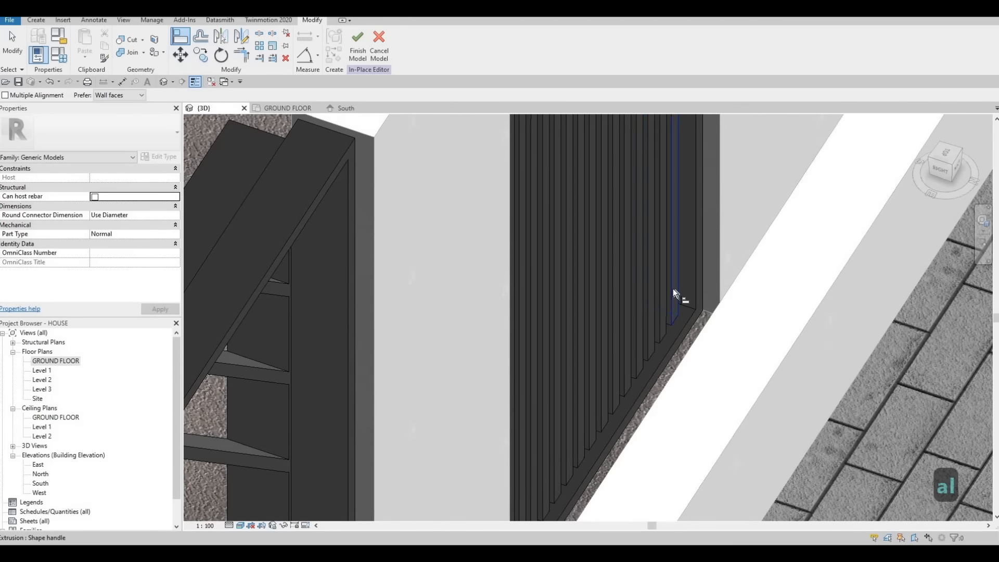
pyautogui.keyDown('shift'); pyautogui.moveTo(428, 319); pyautogui.dragTo(431, 292, button='middle'); pyautogui.keyUp('shift')
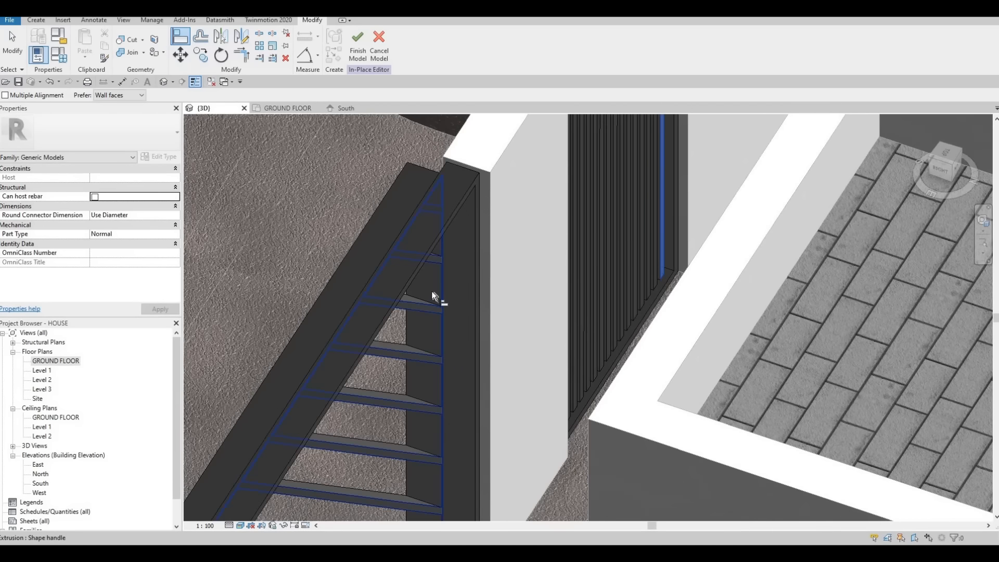
pyautogui.keyDown('shift'); pyautogui.moveTo(565, 311); pyautogui.dragTo(473, 254, button='middle'); pyautogui.keyUp('shift')
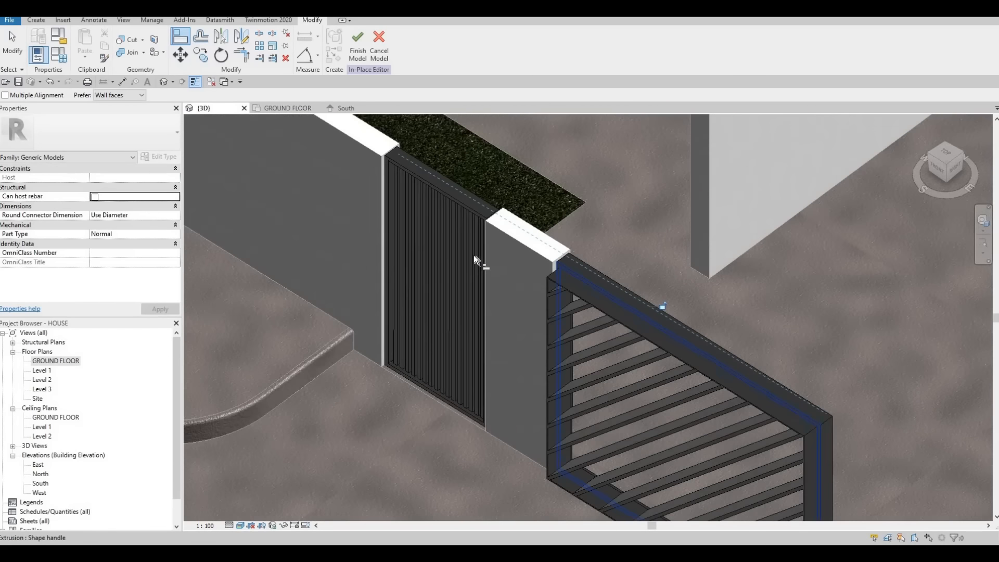
# - Align the street-side face of the large gate's inner barred frame with the front face of the small gate's bars
pyautogui.scroll(2, 470, 255)
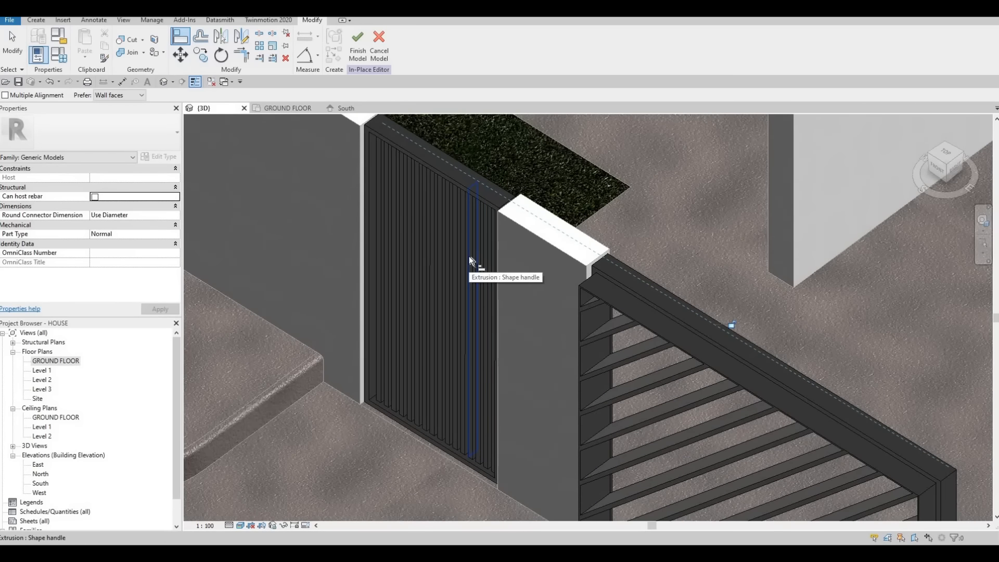
pyautogui.scroll(3, 470, 257)
pyautogui.press('Tab')
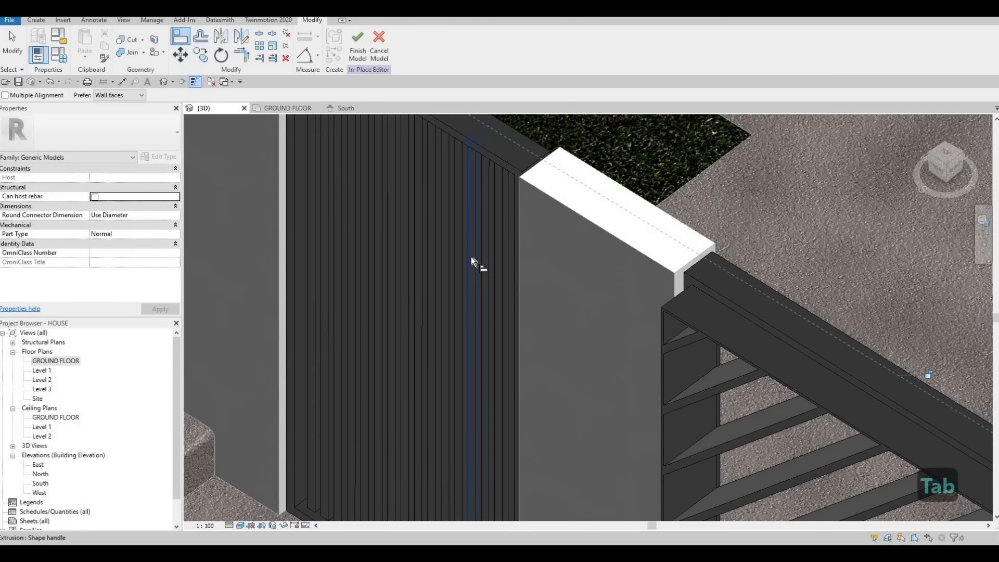
pyautogui.scroll(-3, 599, 325)
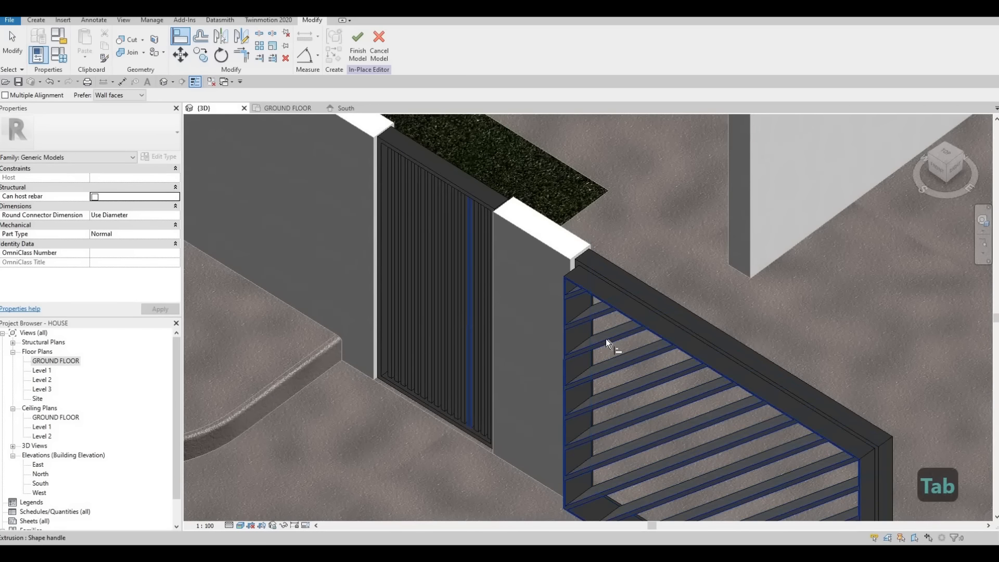
pyautogui.scroll(-5, 545, 290)
pyautogui.press('Escape')
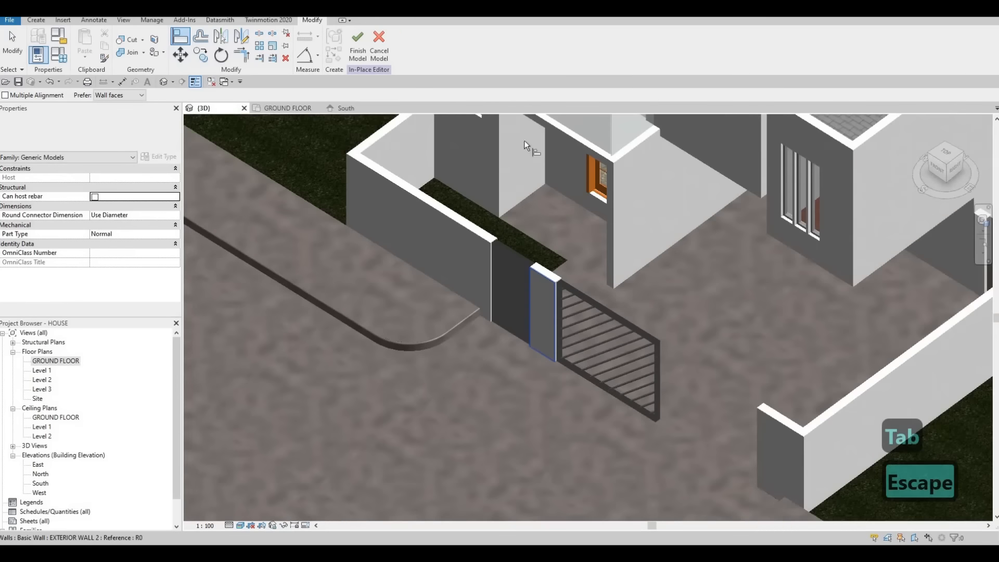
# - In the South elevation, mirror a copy of the gate leaf's outer frame and diagonal bars about a vertical axis just beyond its right-hand edge
pyautogui.scroll(2, 239, 202)
pyautogui.scroll(-2, 238, 202)
pyautogui.click(343, 108)
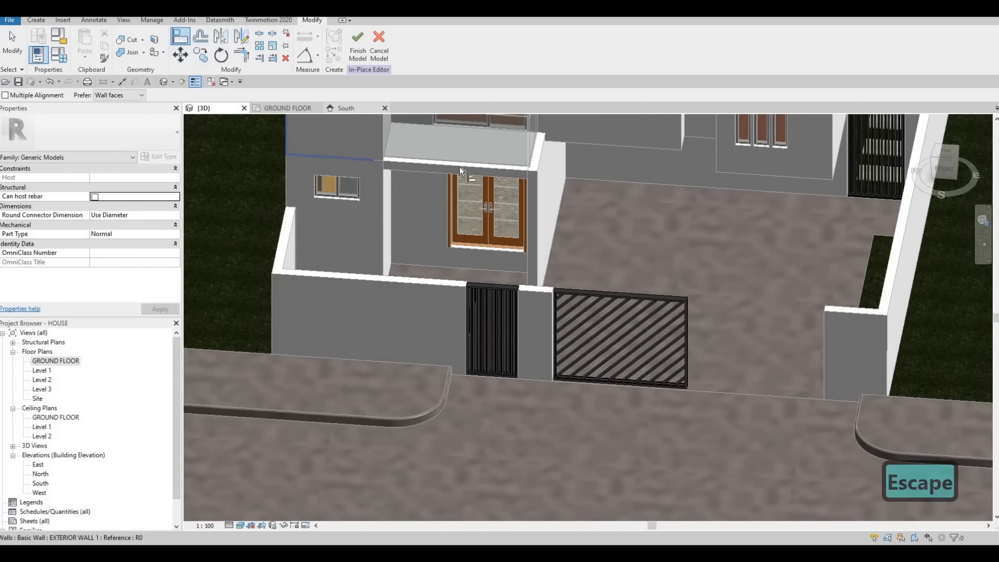
pyautogui.moveTo(519, 245); pyautogui.dragTo(471, 262, button='middle')
pyautogui.scroll(-1, 471, 262)
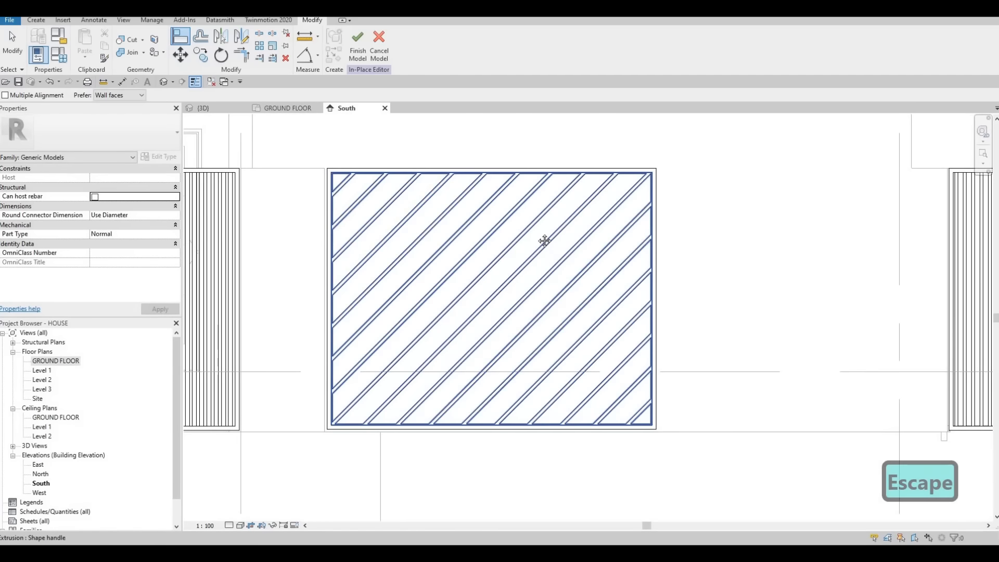
pyautogui.press('F1')
pyautogui.scroll(-3, 578, 250)
pyautogui.scroll(-1, 584, 268)
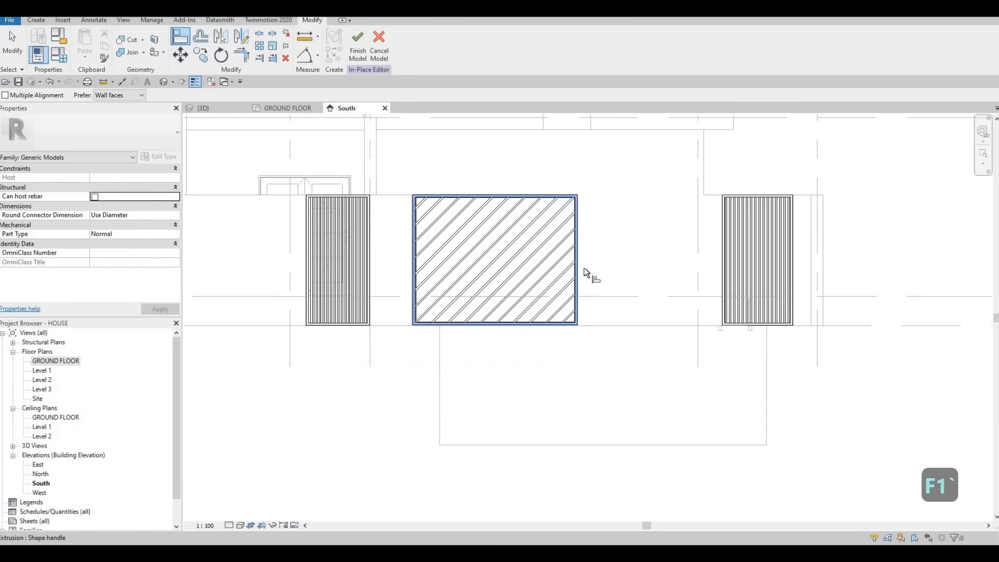
pyautogui.scroll(-2, 638, 281)
pyautogui.press('Escape')
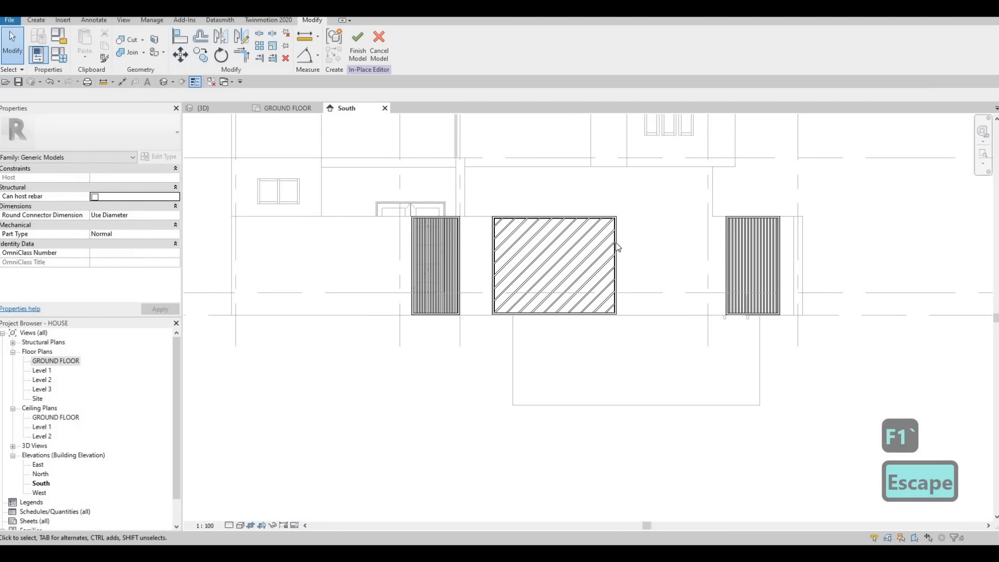
pyautogui.scroll(1, 608, 234)
pyautogui.scroll(2, 607, 229)
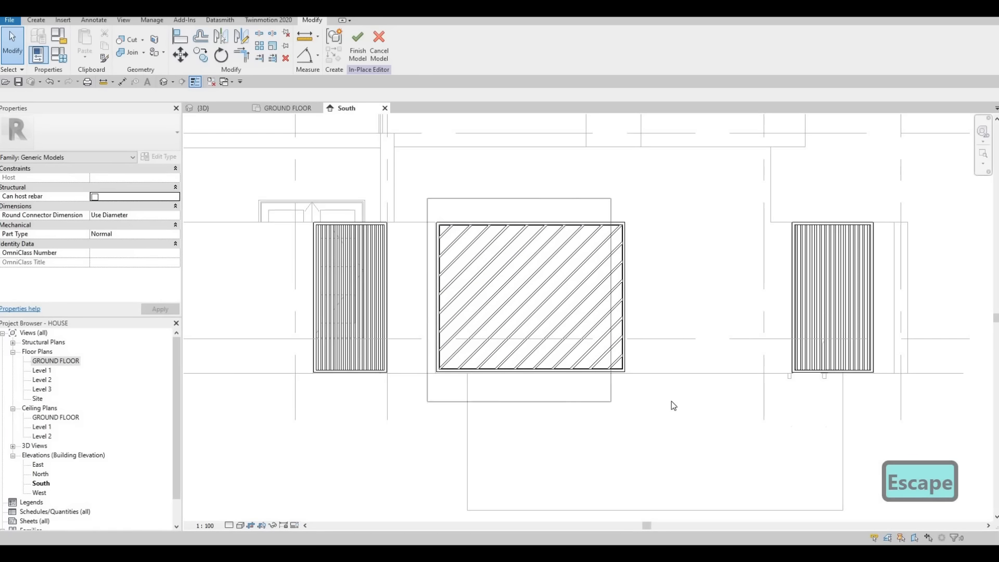
pyautogui.click(511, 223)
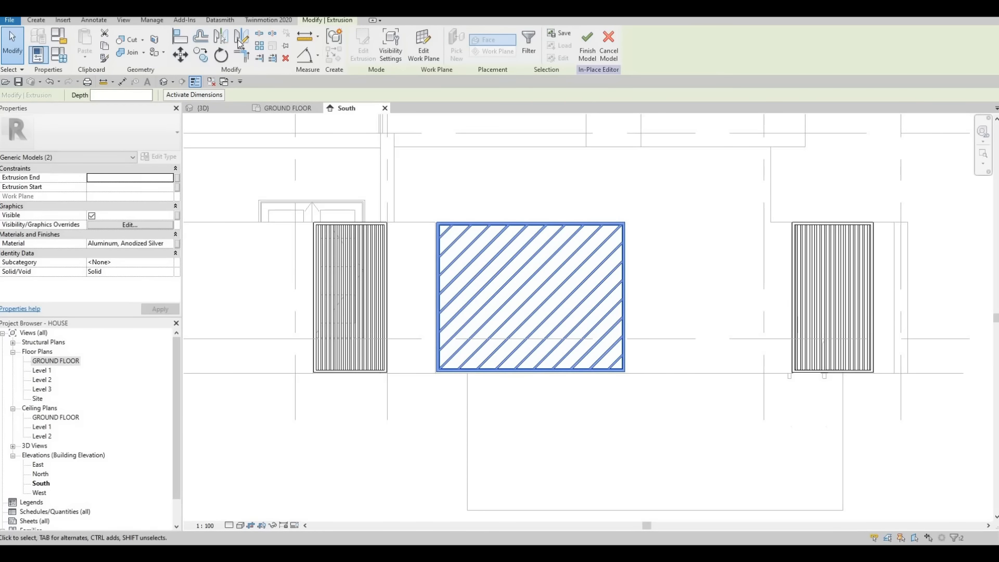
pyautogui.press('d')
pyautogui.press('m')
pyautogui.scroll(4, 624, 224)
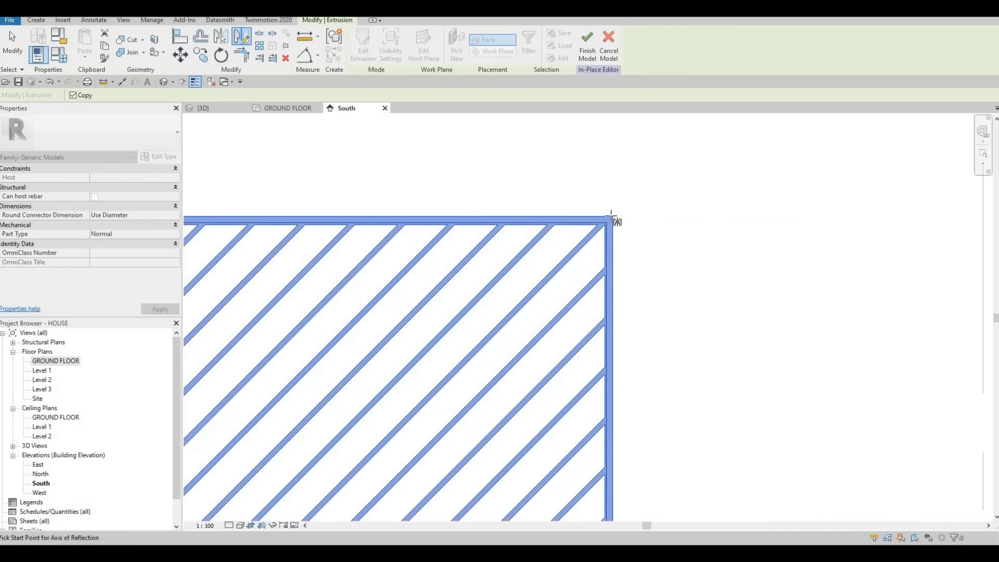
pyautogui.scroll(2, 612, 214)
pyautogui.click(613, 213)
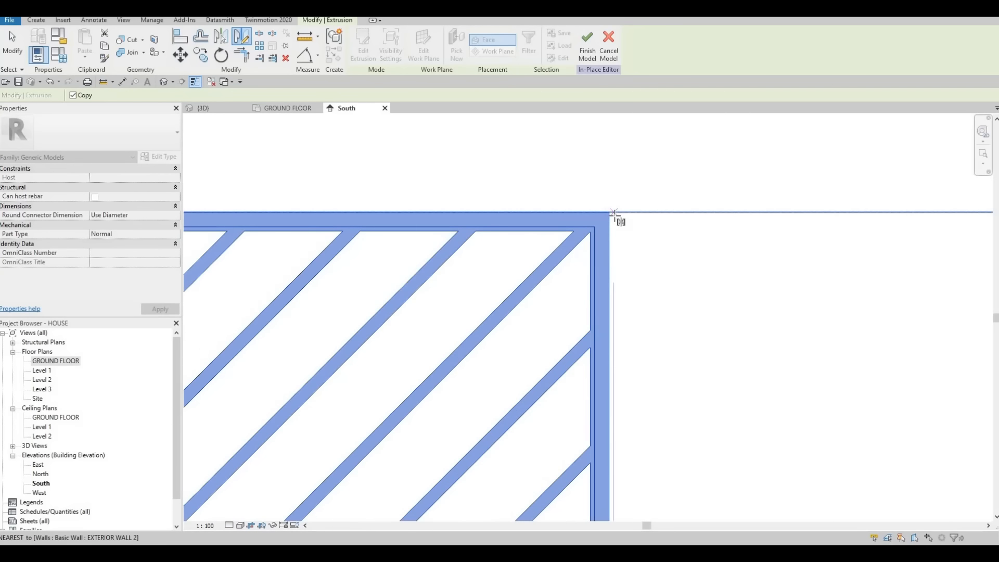
pyautogui.click(612, 261)
pyautogui.scroll(-3, 685, 263)
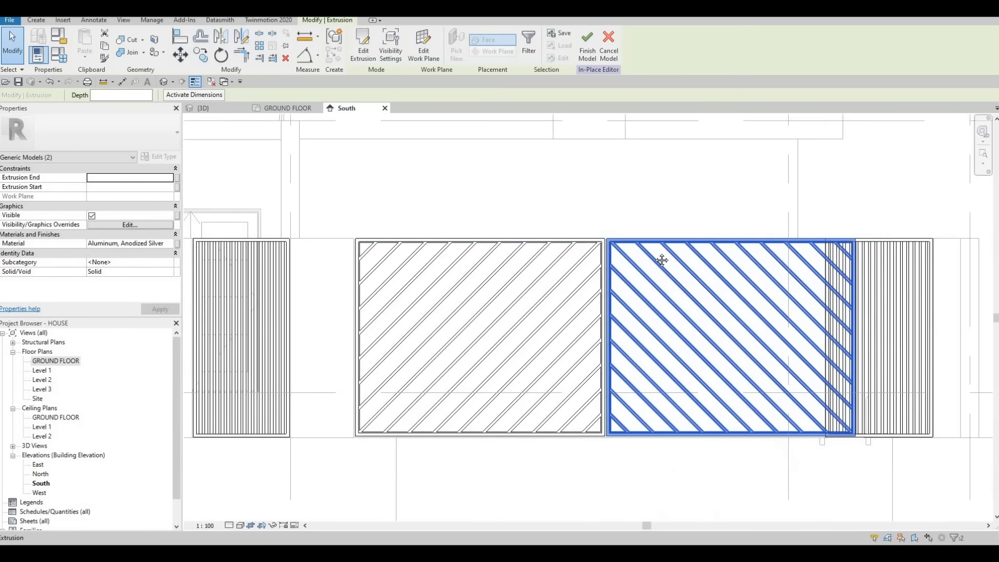
pyautogui.moveTo(828, 260); pyautogui.dragTo(790, 254, button='middle')
pyautogui.scroll(-1, 404, 240)
pyautogui.press('Escape')
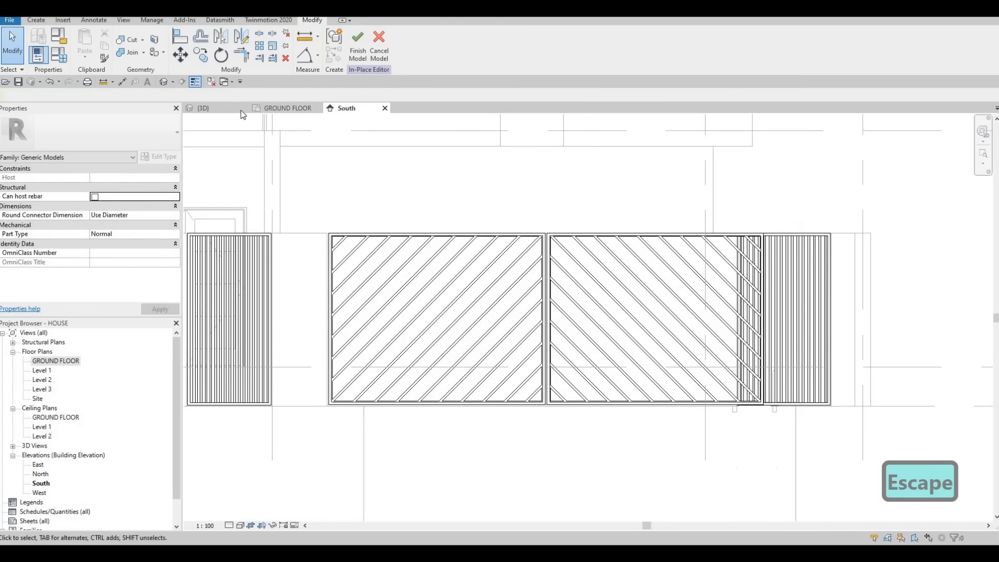
# - Select both extrusions of the mirrored gate leaf and nudge them two increments toward the right-hand wall in the GROUND FLOOR plan
pyautogui.hotkey('ctrl', 'Tab')
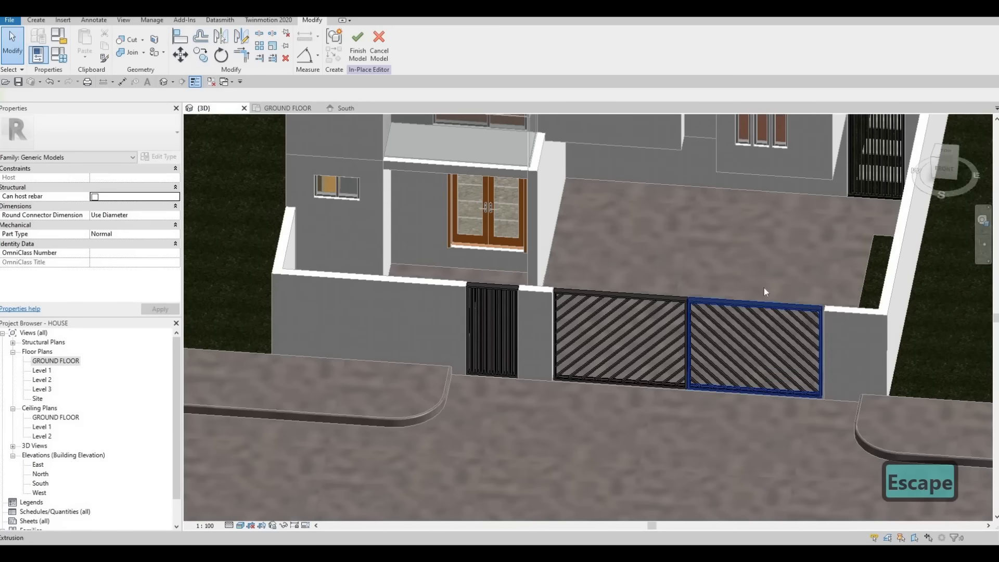
pyautogui.scroll(5, 770, 276)
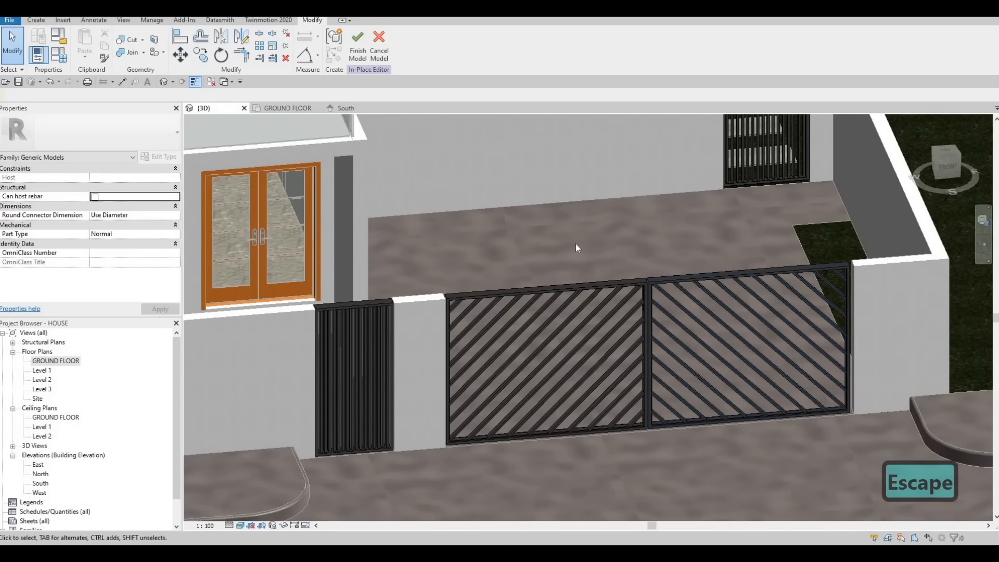
pyautogui.scroll(-3, 535, 207)
pyautogui.scroll(3, 668, 344)
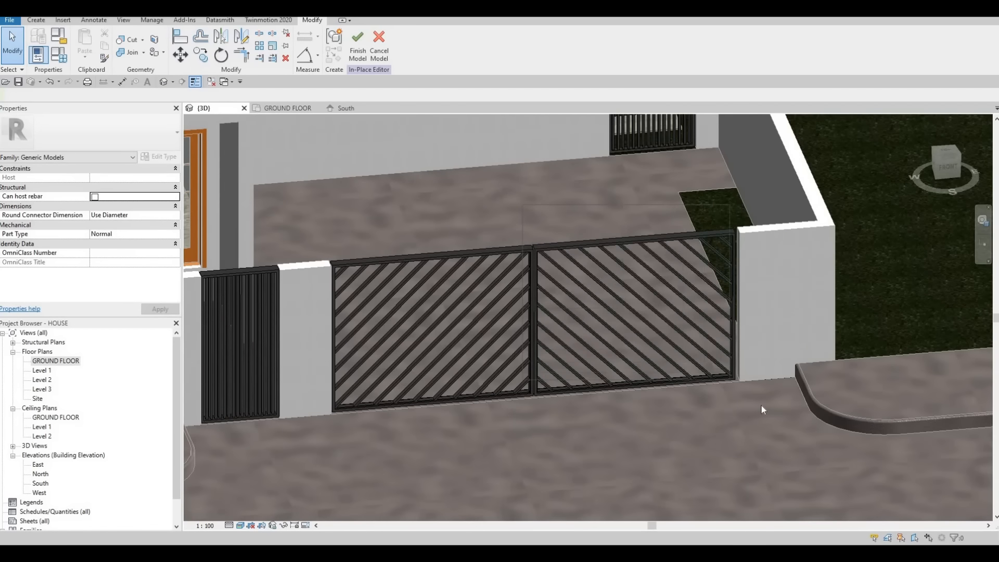
pyautogui.moveTo(761, 404); pyautogui.dragTo(583, 221)
pyautogui.scroll(2, 582, 221)
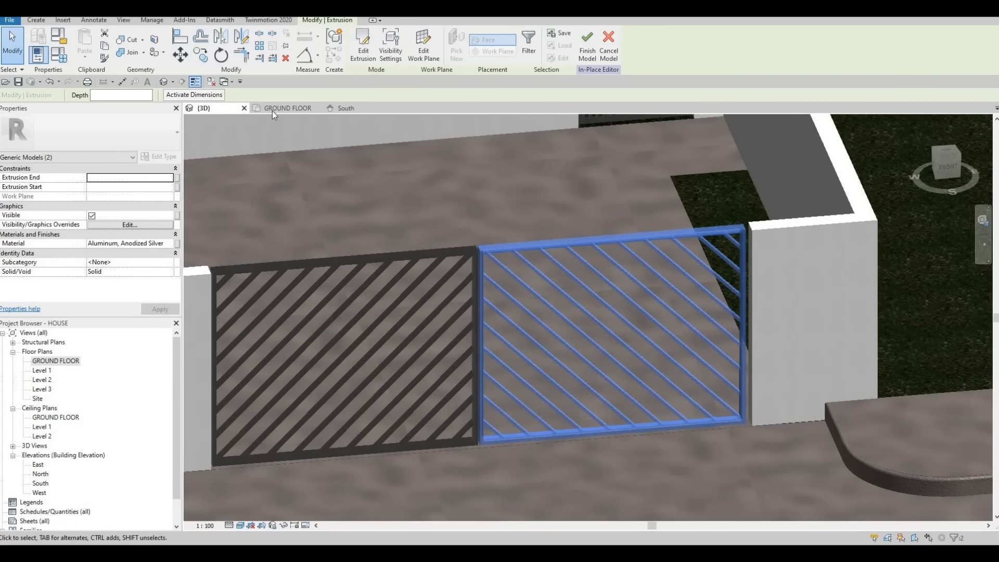
pyautogui.hotkey('ctrl', 'Tab')
pyautogui.scroll(-2, 654, 245)
pyautogui.moveTo(692, 306); pyautogui.dragTo(520, 272, button='middle')
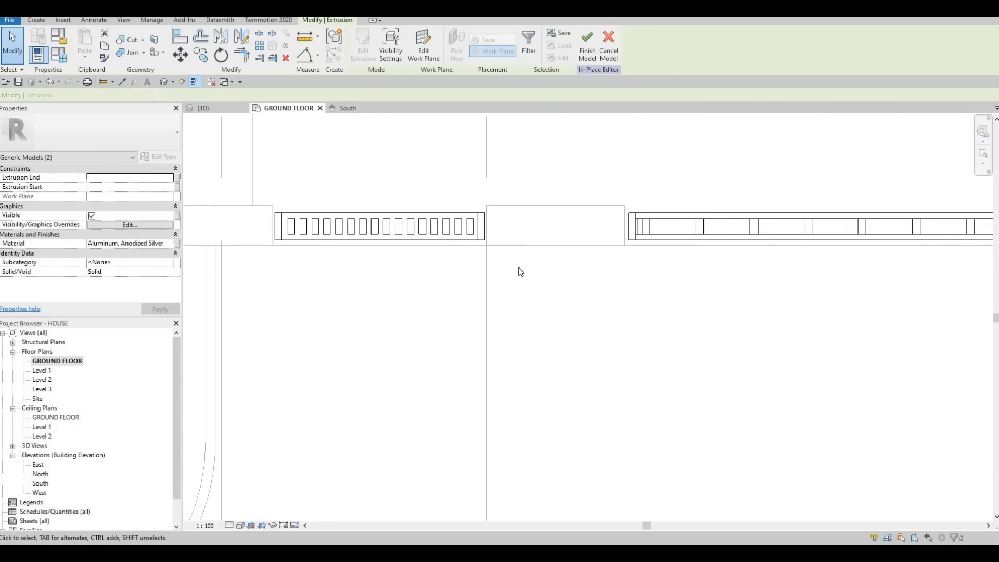
pyautogui.scroll(-2, 520, 272)
pyautogui.moveTo(638, 297); pyautogui.dragTo(431, 286, button='middle')
pyautogui.scroll(-1, 431, 286)
pyautogui.moveTo(766, 273); pyautogui.dragTo(643, 266, button='middle')
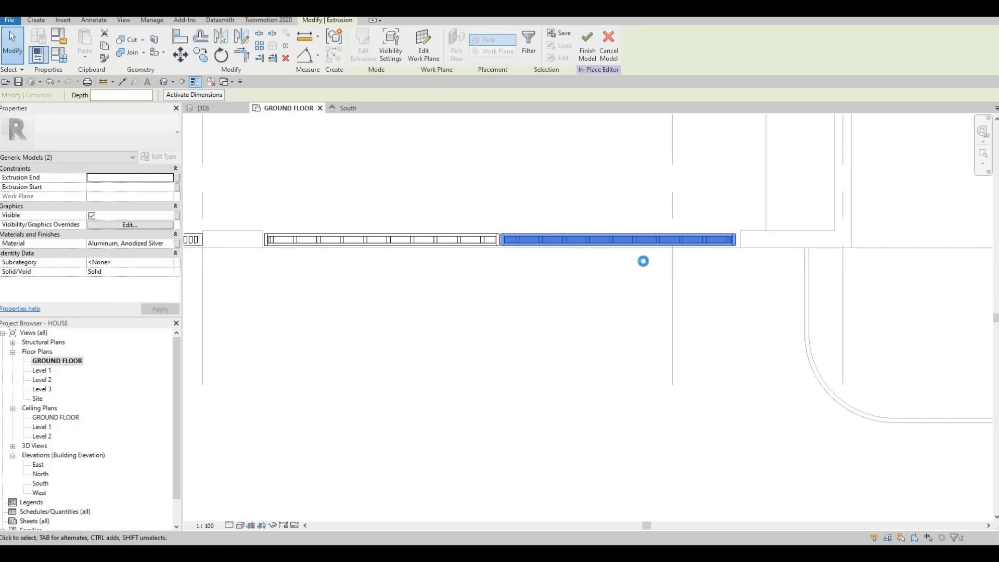
pyautogui.press('Right')
pyautogui.press('Right')
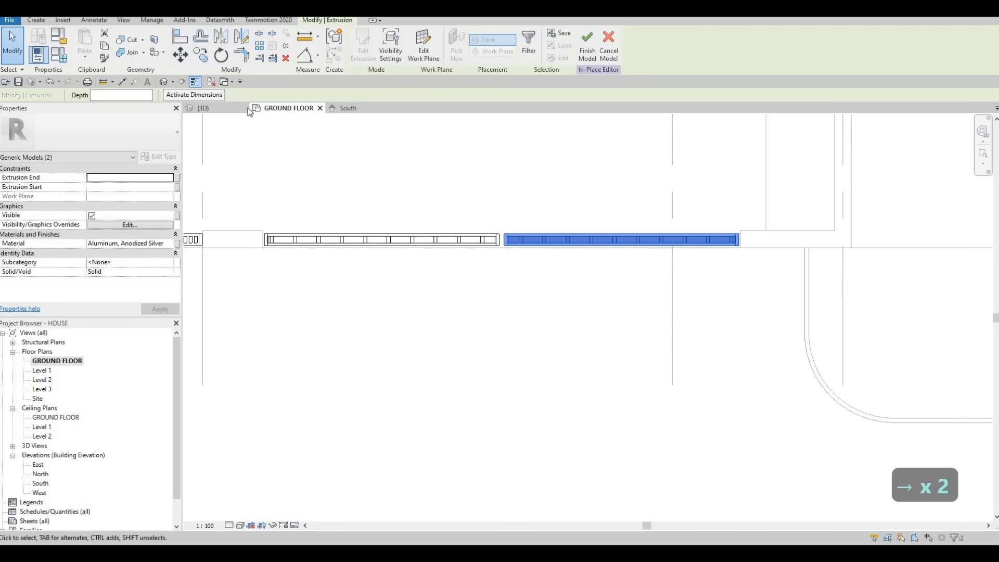
pyautogui.press('Escape')
# - Check the gap between the leaves in 3D and nudge the original gate leaf one increment to the right in the GROUND FLOOR plan
pyautogui.hotkey('ctrl', 'Tab')
pyautogui.scroll(-2, 593, 225)
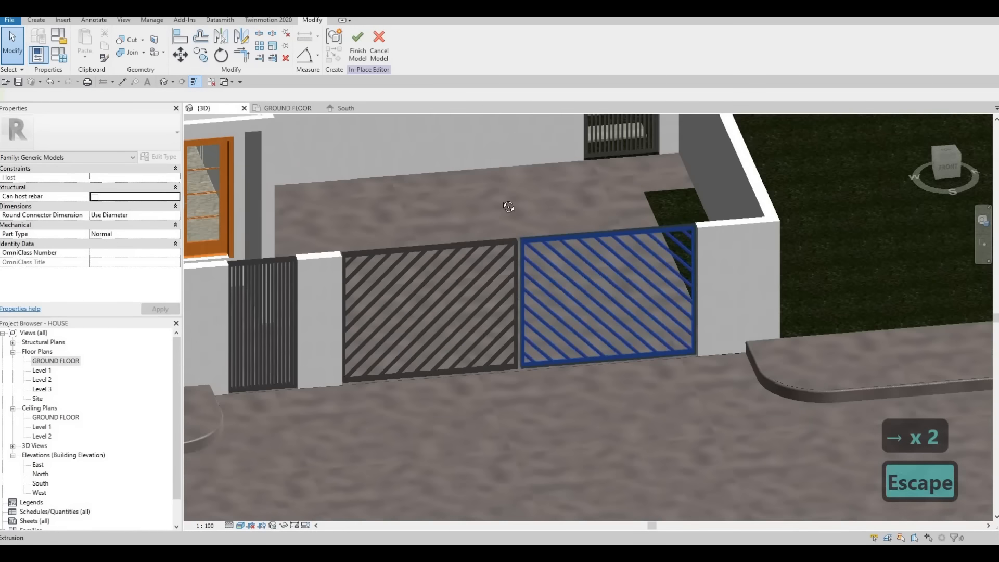
pyautogui.keyDown('shift'); pyautogui.moveTo(508, 205); pyautogui.dragTo(502, 293, button='middle'); pyautogui.keyUp('shift')
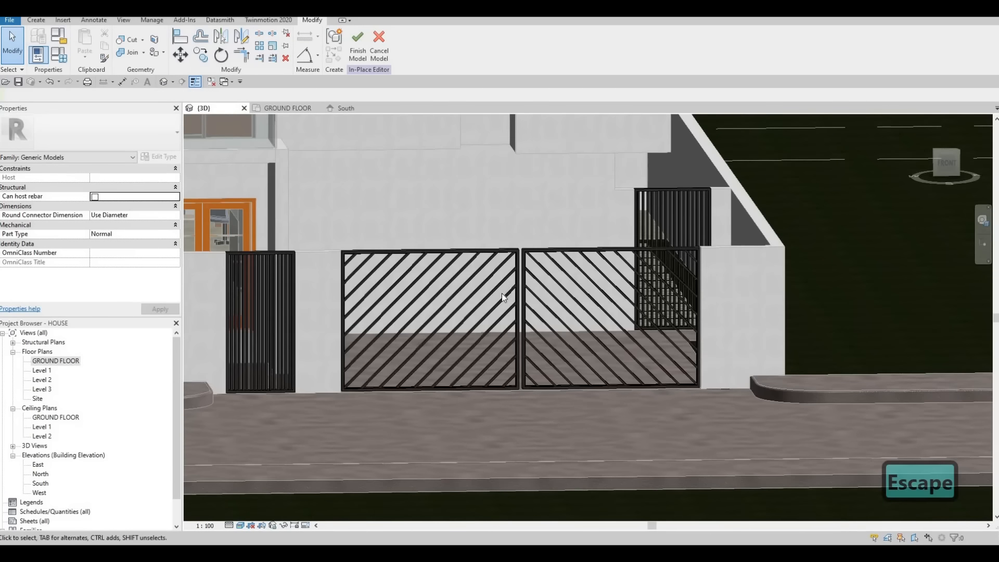
pyautogui.click(501, 293)
pyautogui.doubleClick(54, 361)
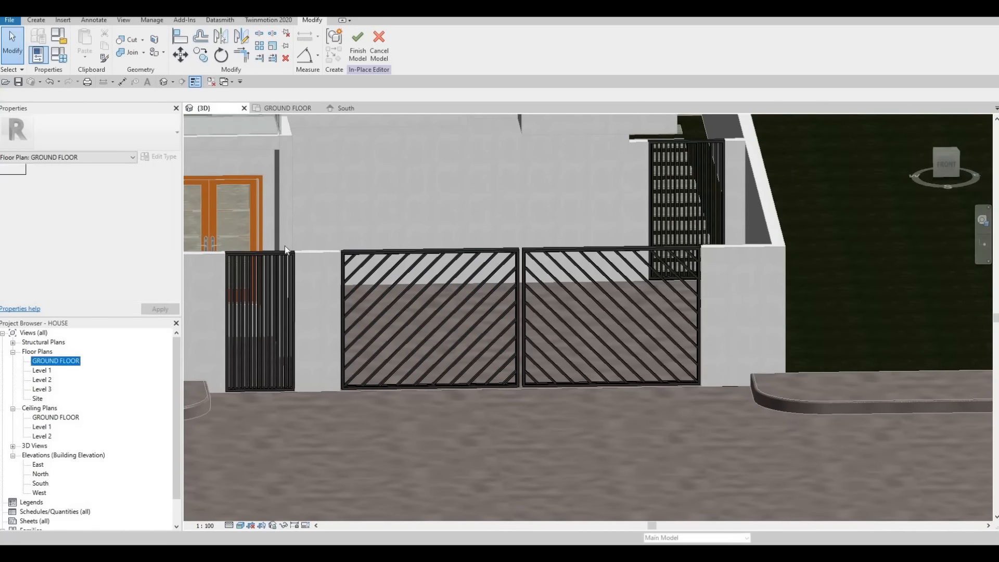
pyautogui.moveTo(247, 203); pyautogui.dragTo(503, 318)
pyautogui.press('Escape')
pyautogui.press('Escape')
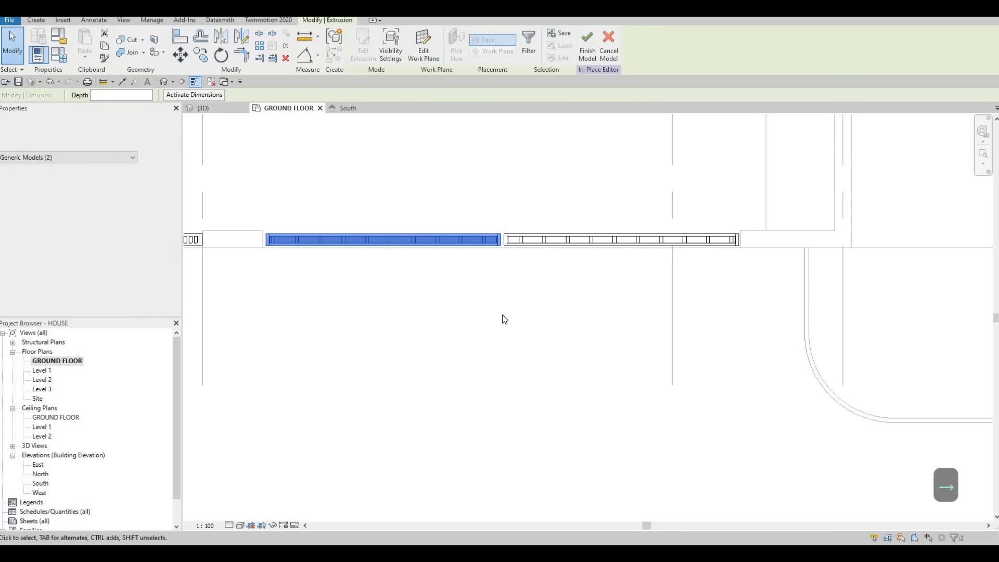
# - Nudge both extrusions of the mirrored gate leaf one increment back toward the original leaf
pyautogui.moveTo(497, 201); pyautogui.dragTo(744, 325)
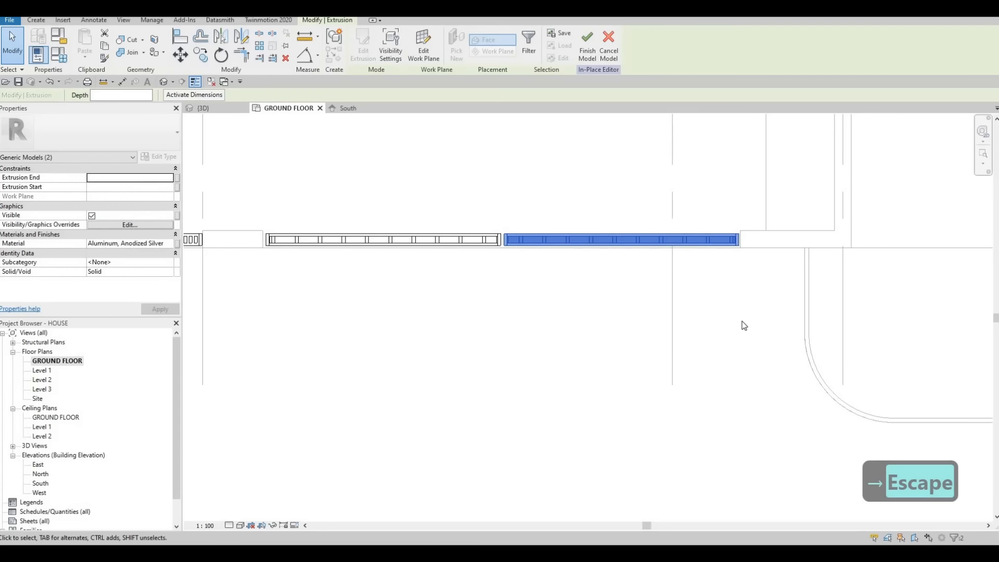
pyautogui.press('Left')
pyautogui.press('Escape')
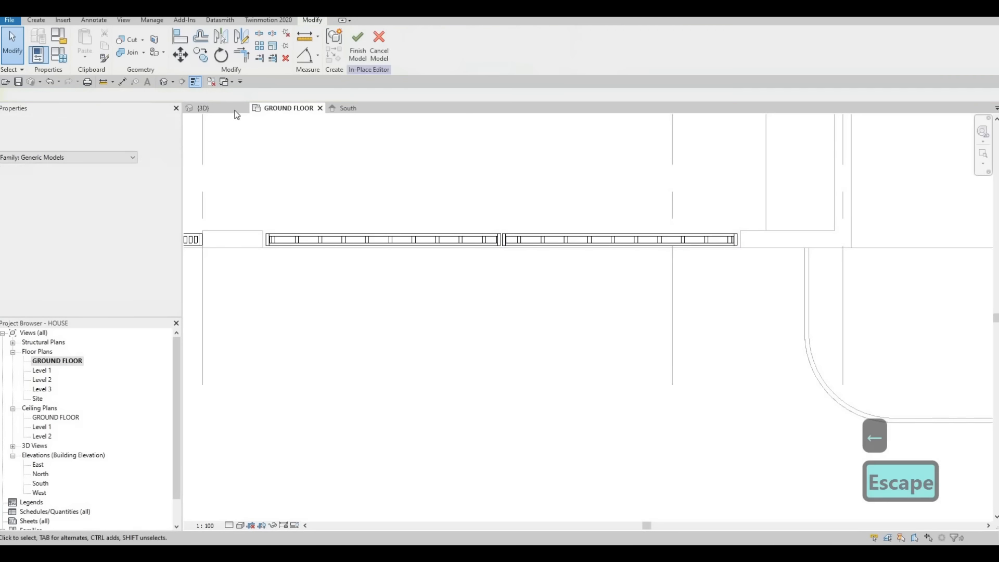
pyautogui.press('Escape')
# - Inspect the double driveway gate from the street in 3D and finish the in-place model
pyautogui.click(201, 108)
pyautogui.keyDown('shift'); pyautogui.moveTo(489, 274); pyautogui.dragTo(493, 317, button='middle'); pyautogui.keyUp('shift')
pyautogui.keyDown('shift'); pyautogui.moveTo(477, 373); pyautogui.dragTo(474, 372, button='middle'); pyautogui.keyUp('shift')
pyautogui.scroll(-5, 581, 360)
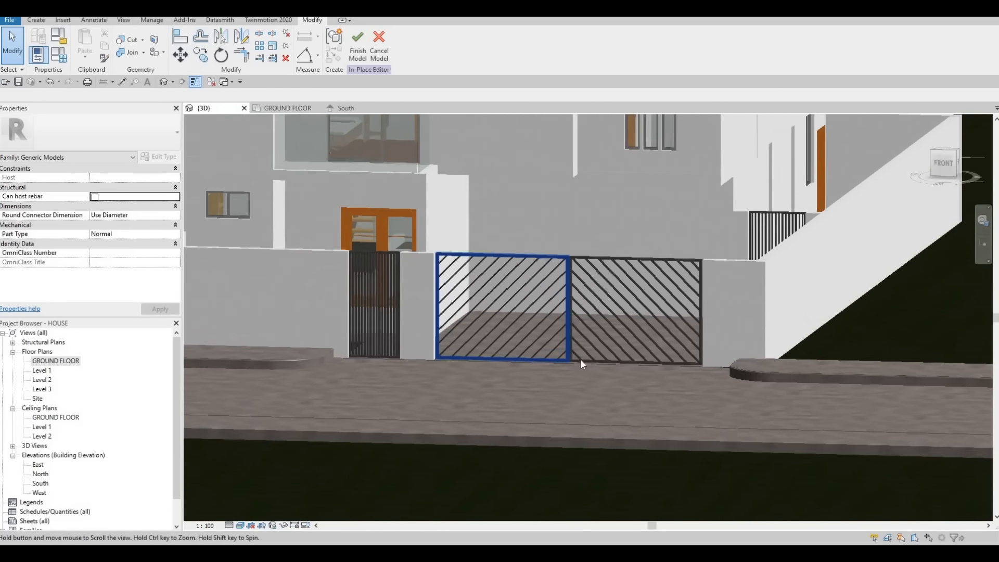
pyautogui.keyDown('shift'); pyautogui.moveTo(619, 365); pyautogui.dragTo(677, 398, button='middle'); pyautogui.keyUp('shift')
pyautogui.click(357, 46)
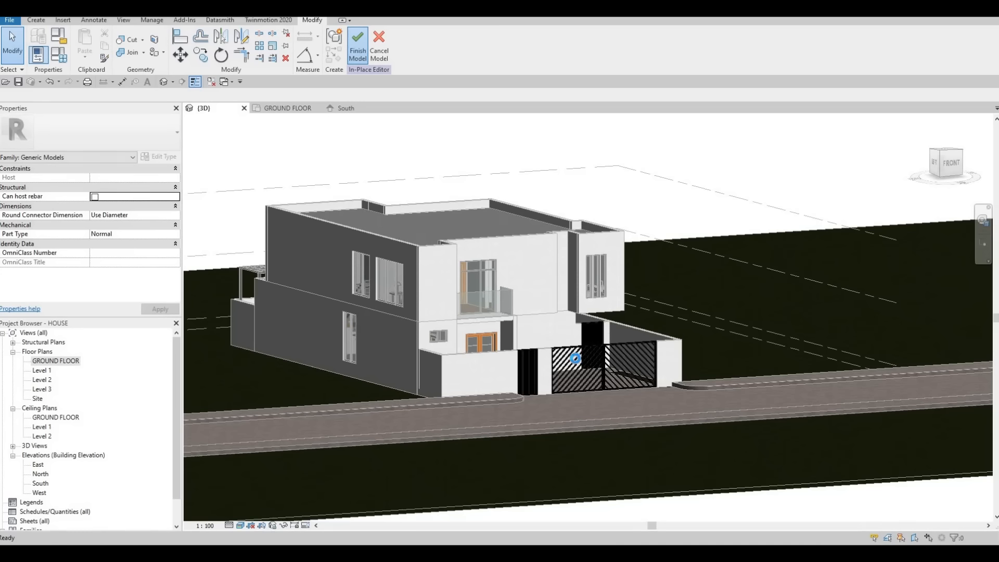